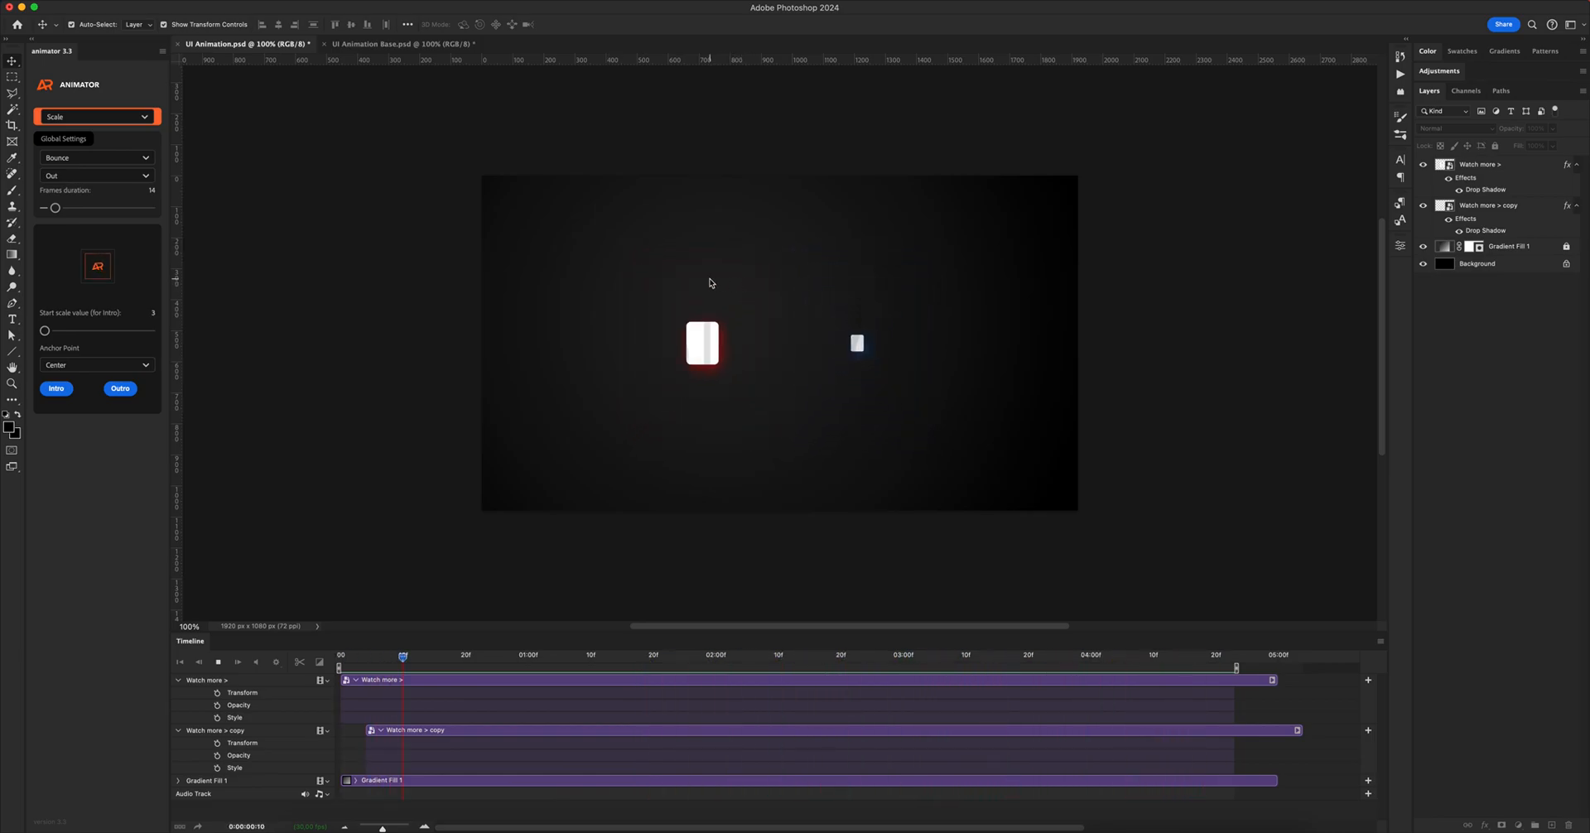
- Stop the preview, switch to the UI Animation Base.psd document and inspect the card's text and shape layers
key(space)
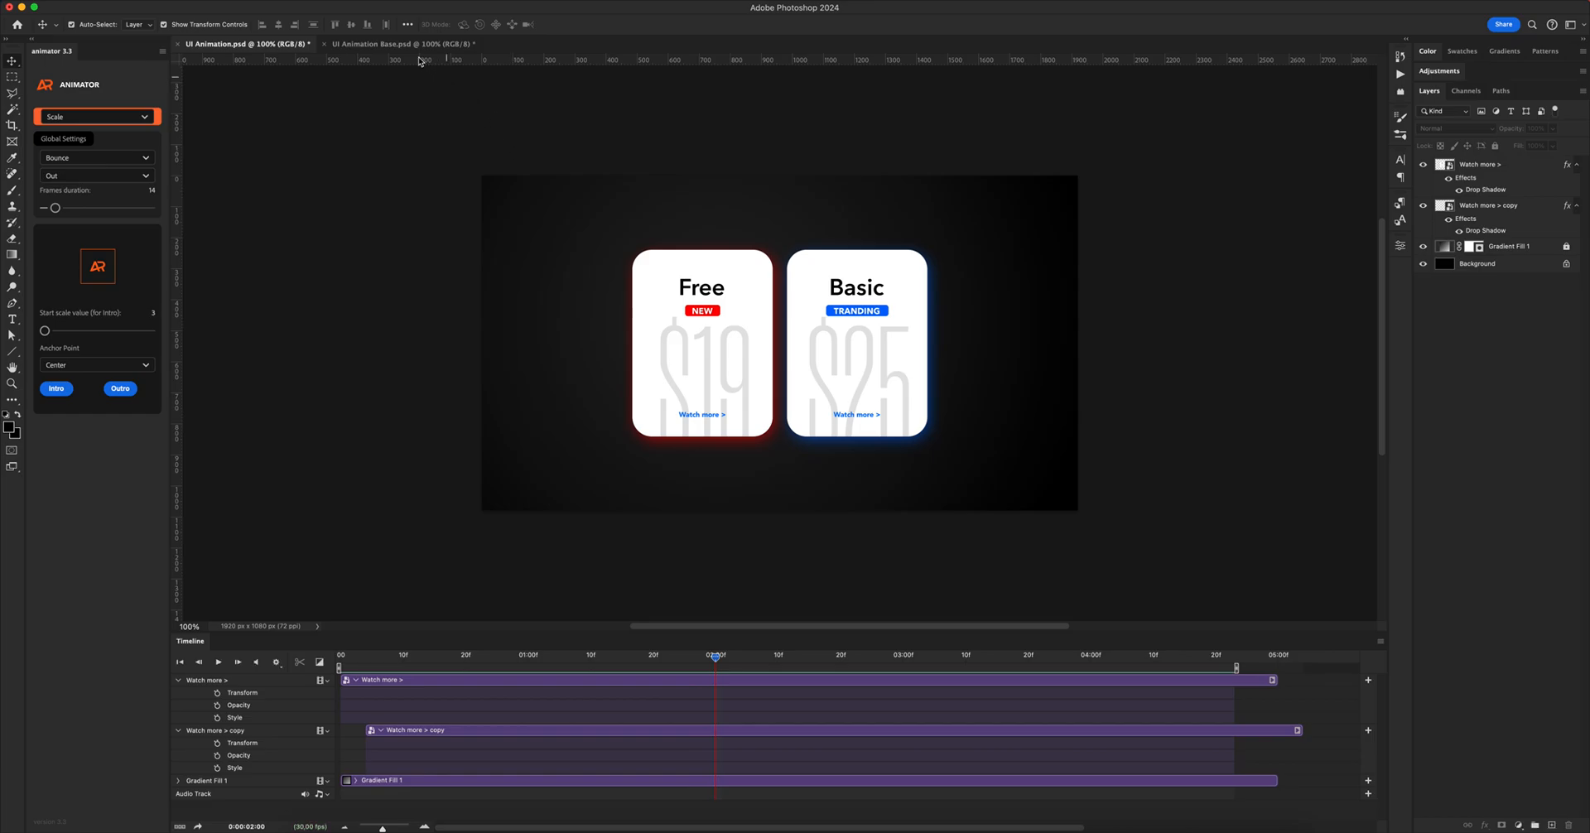
click(414, 48)
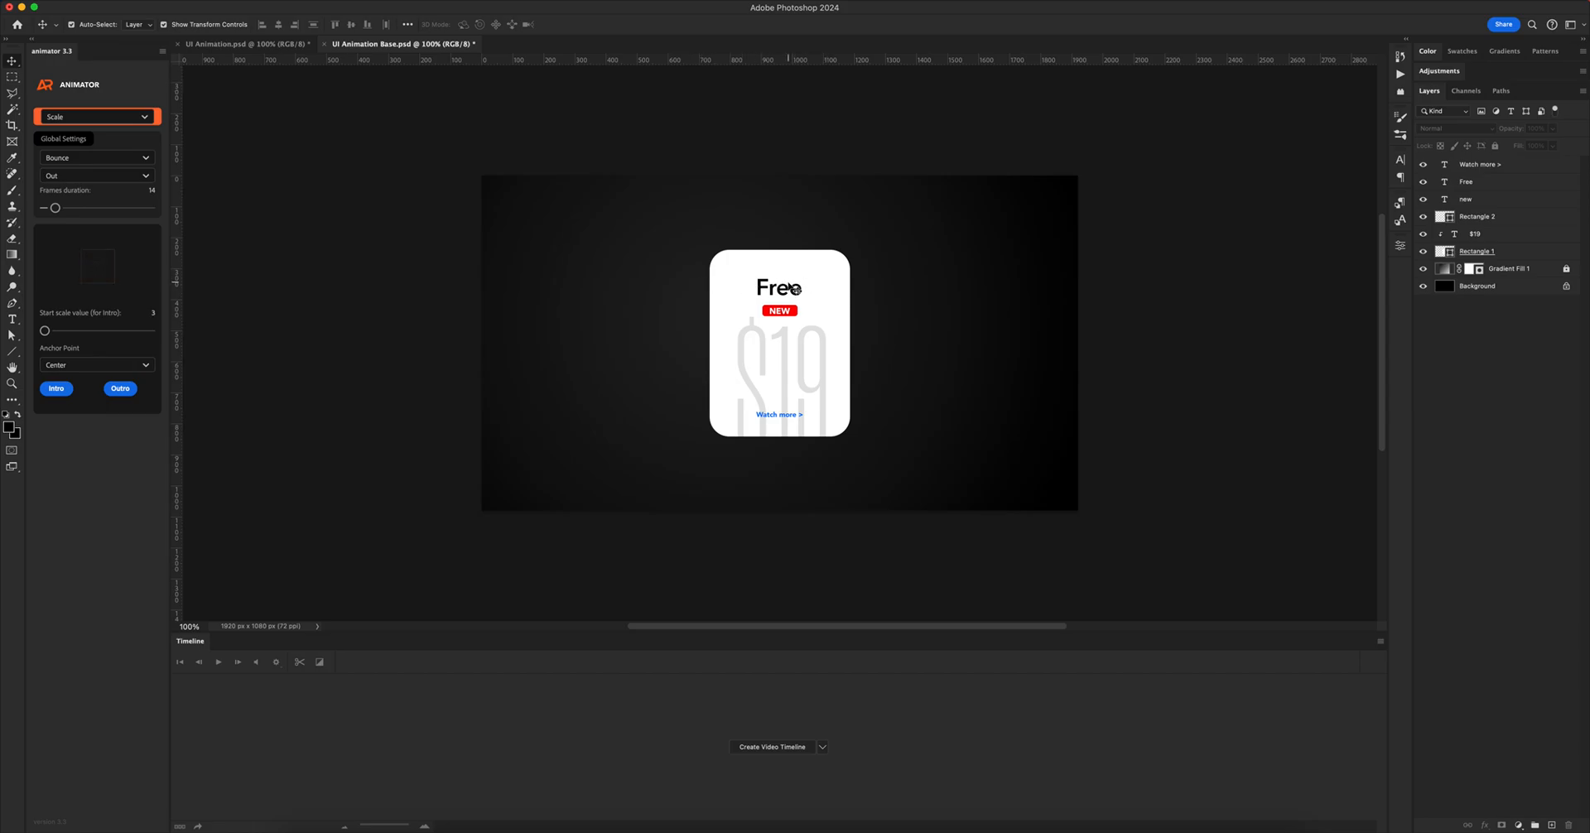
click(780, 287)
click(912, 304)
click(779, 359)
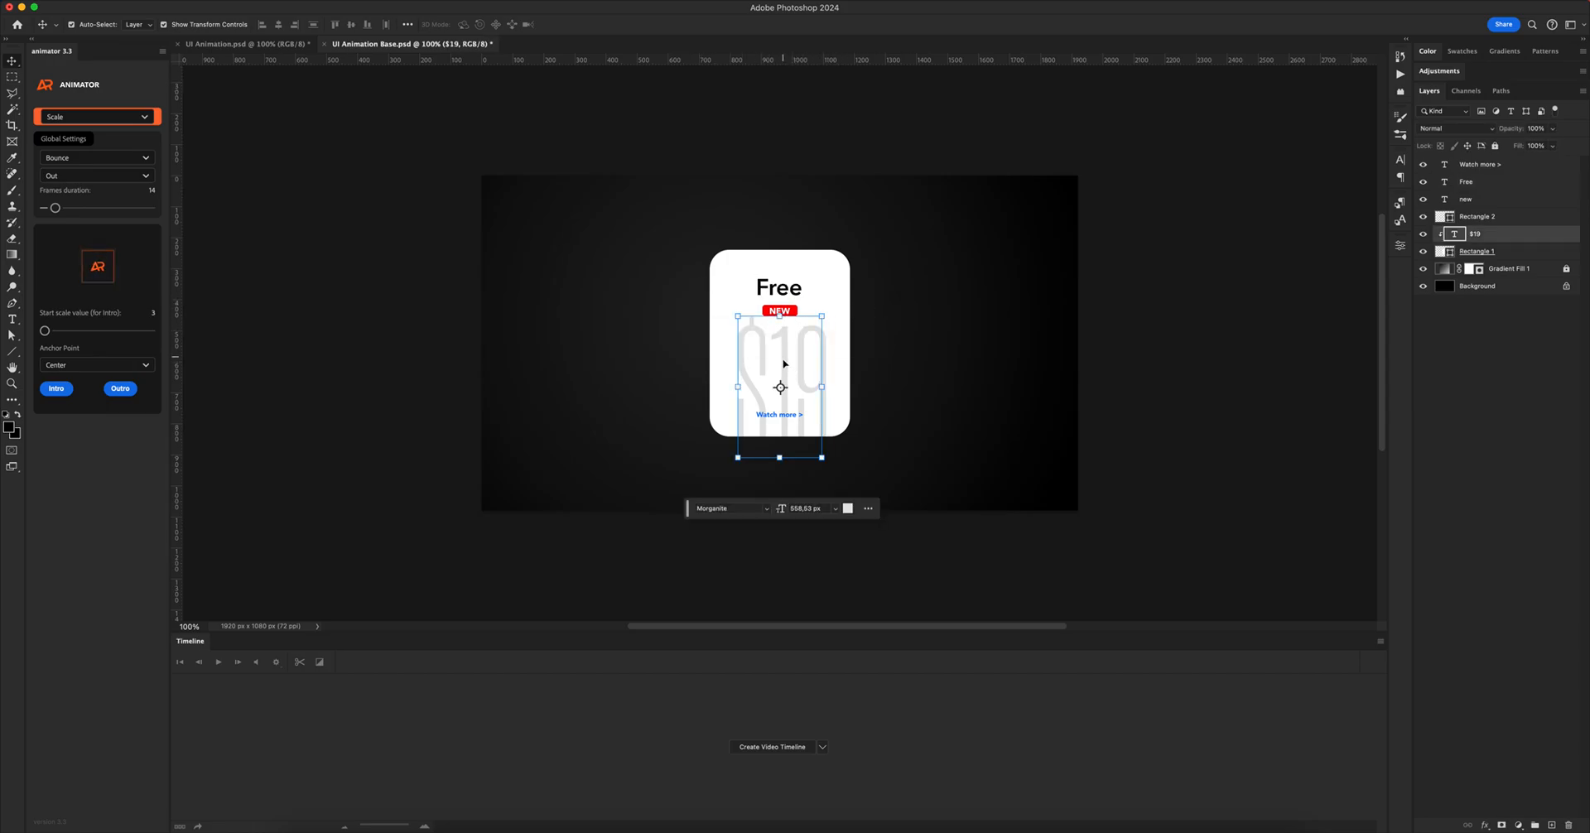
click(793, 416)
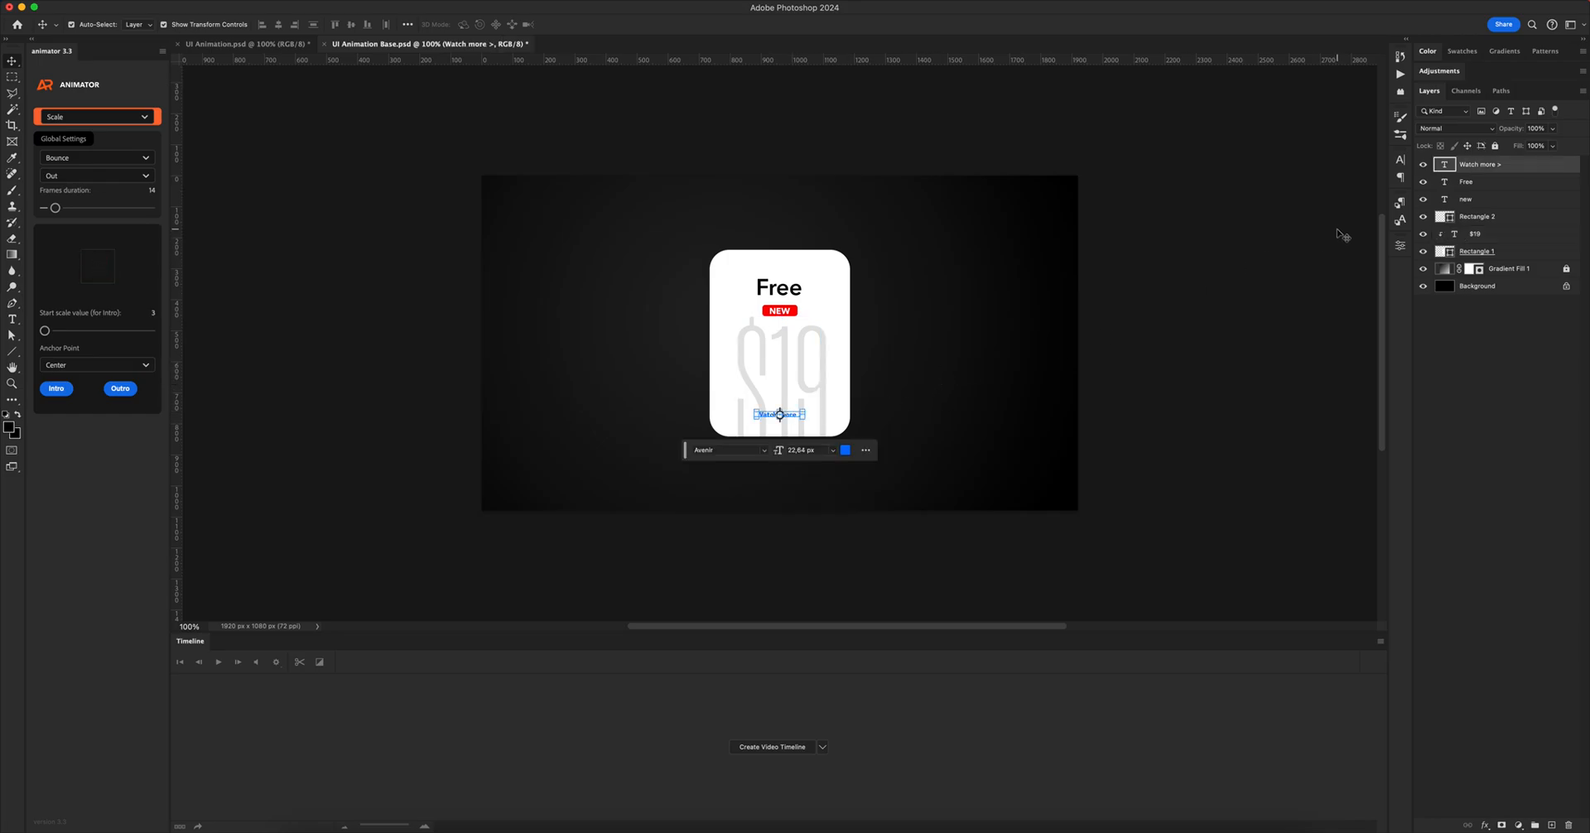
click(854, 276)
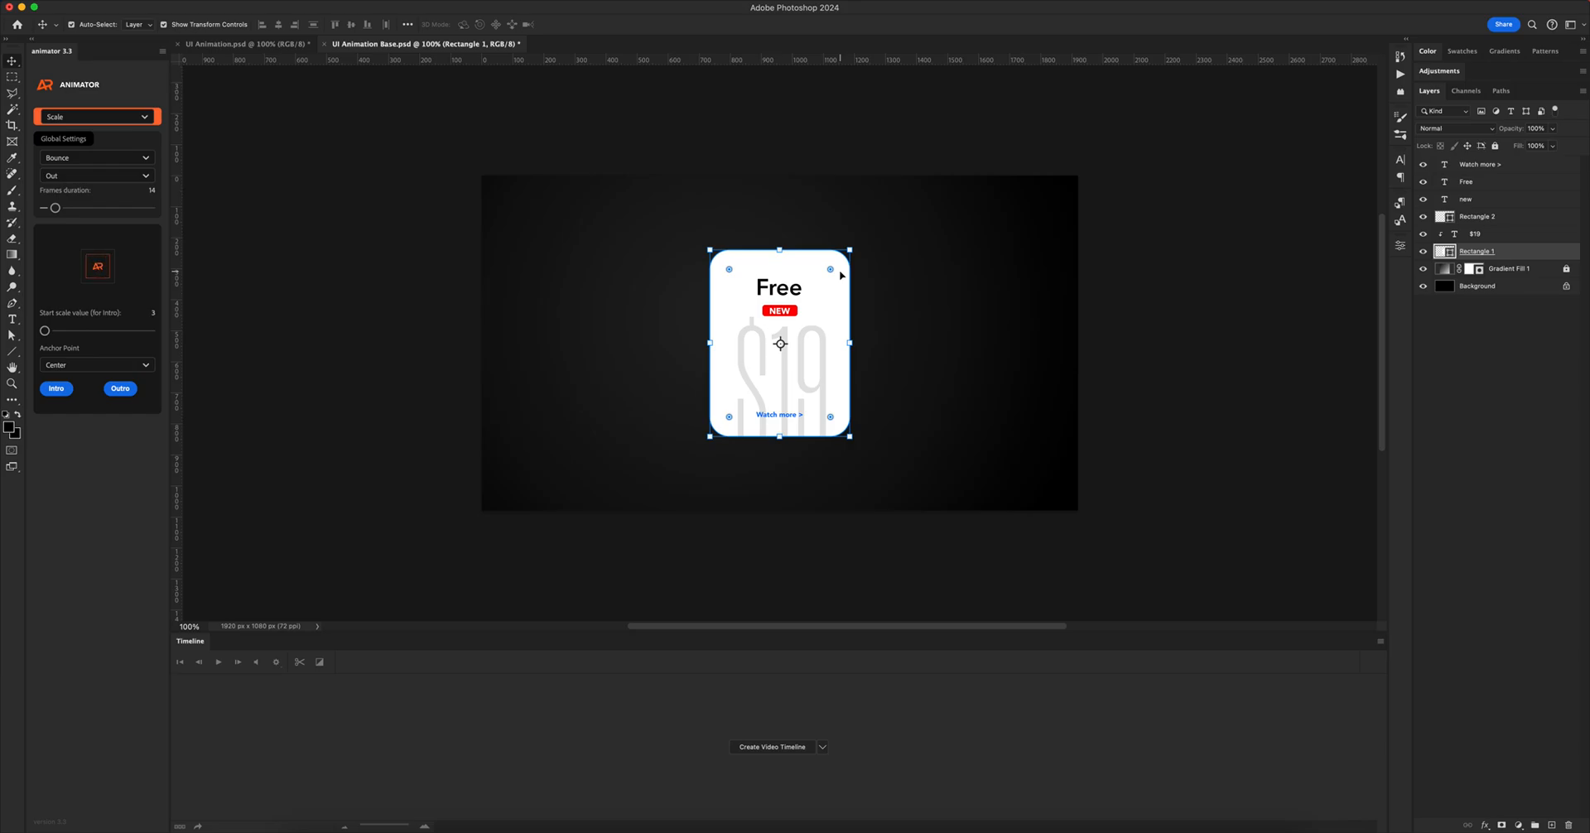
- Create a video timeline for the card document with a frame rate of 30 fps
click(780, 749)
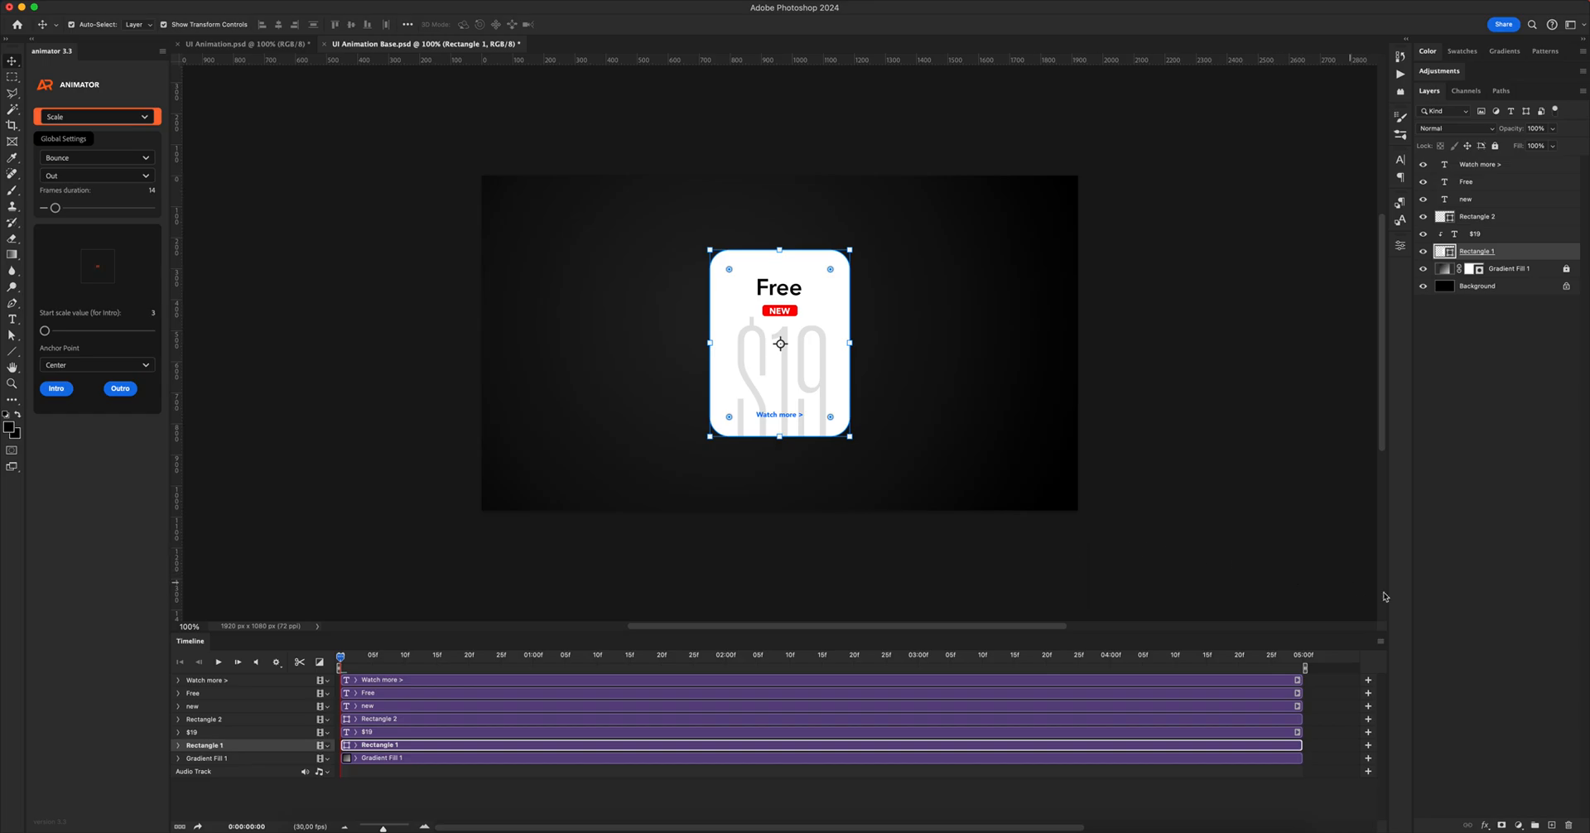
click(1381, 643)
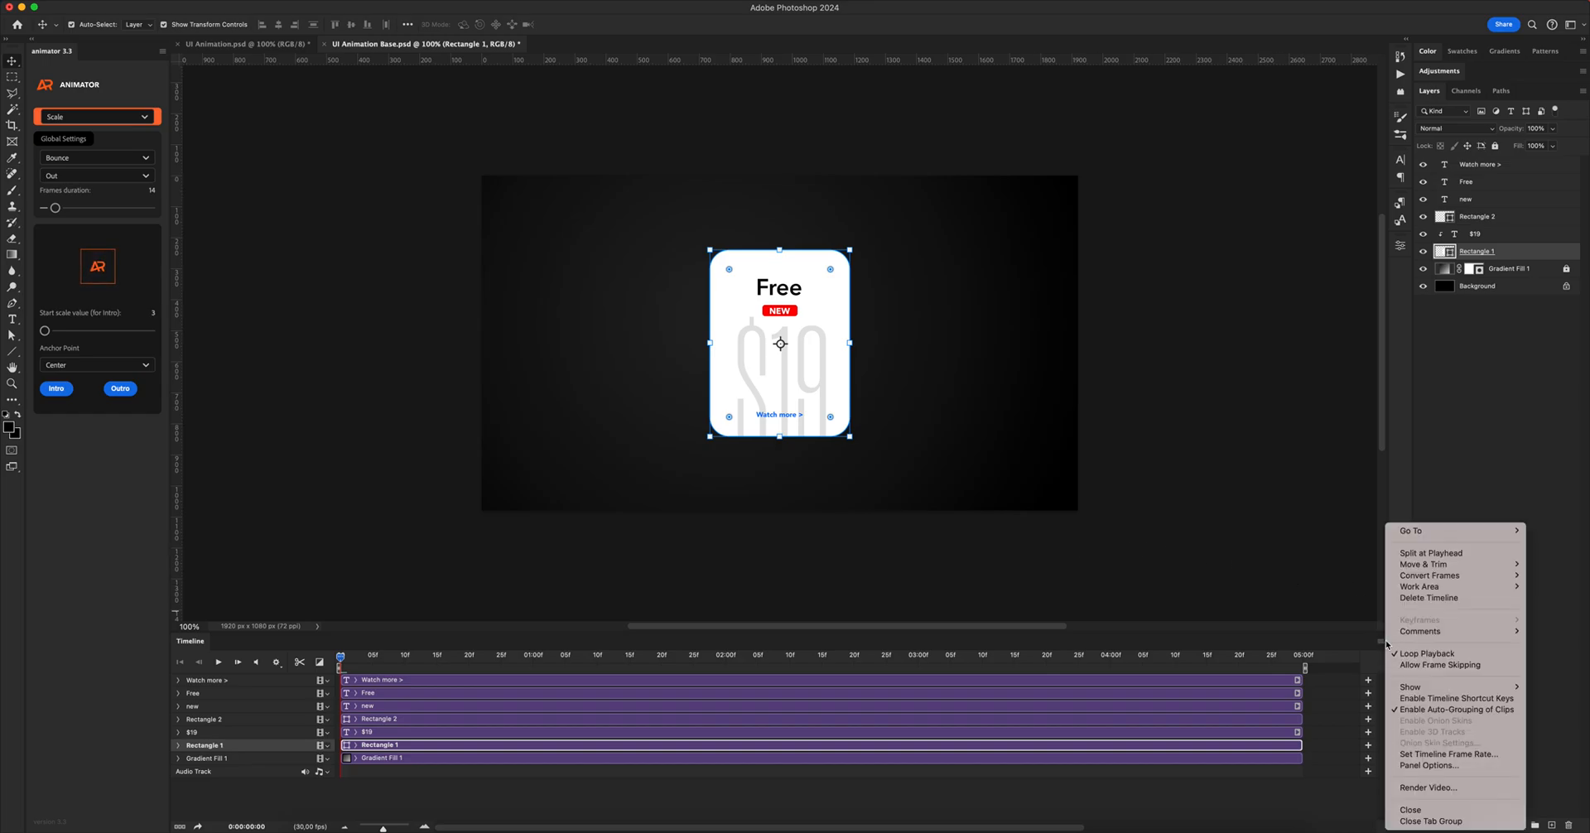
click(1416, 753)
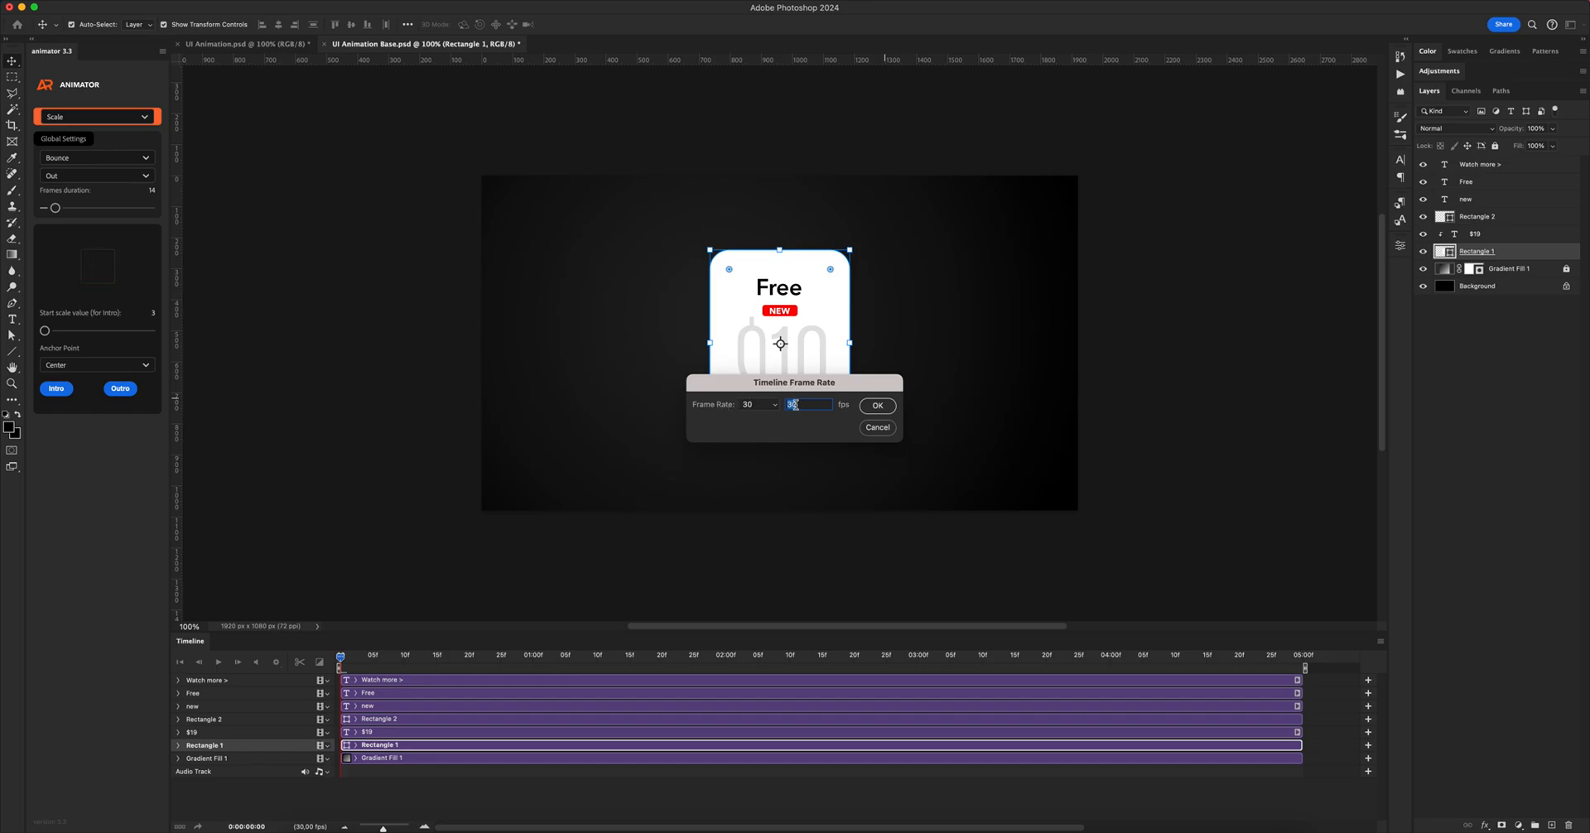
click(877, 405)
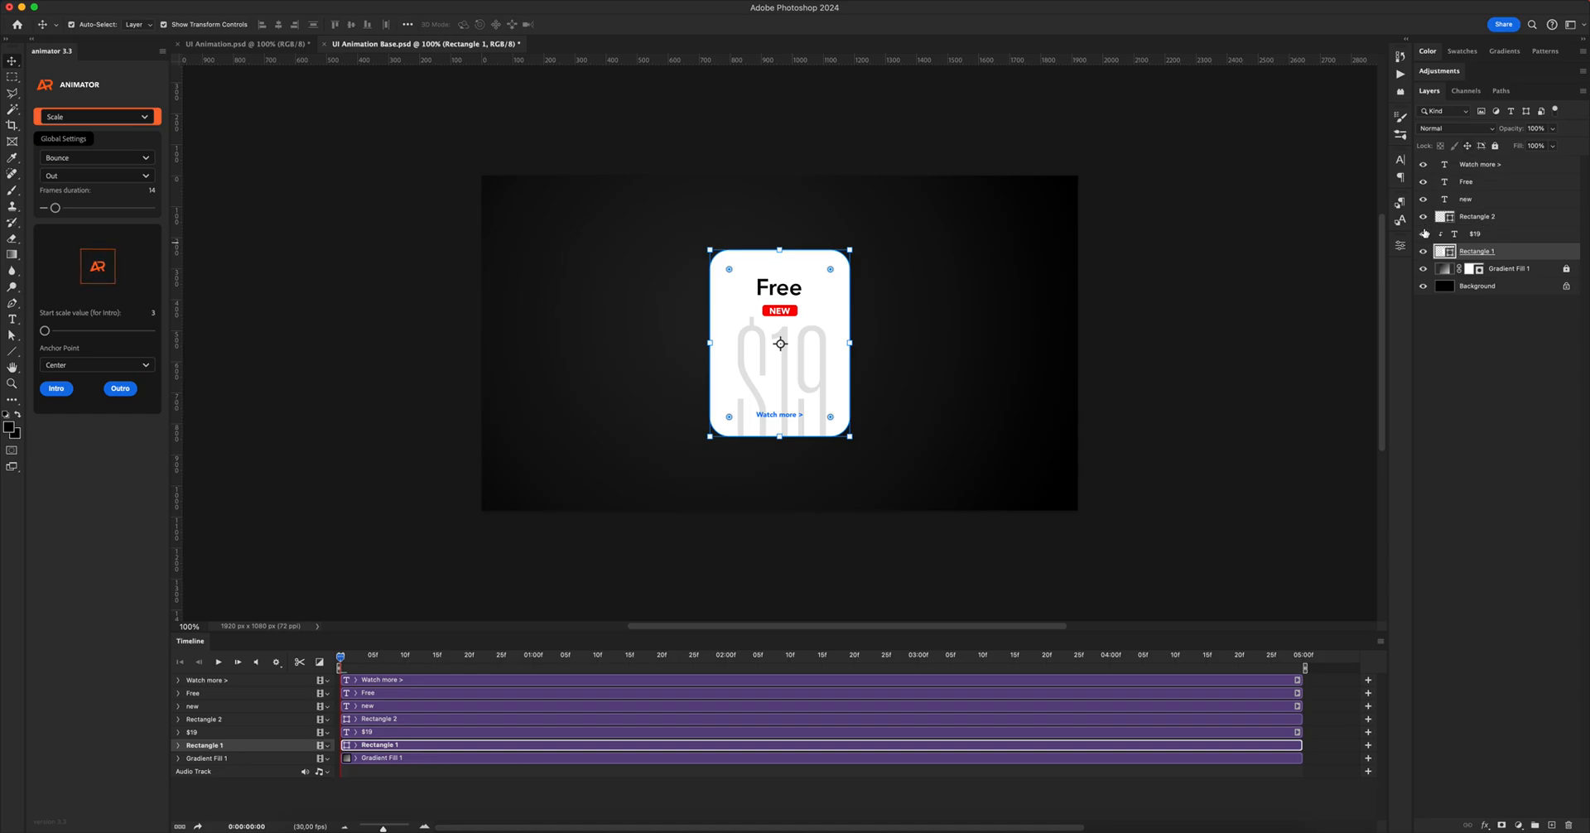
- Release the $19 text from its clipping mask and hide all layers above Rectangle 1
click(1488, 236)
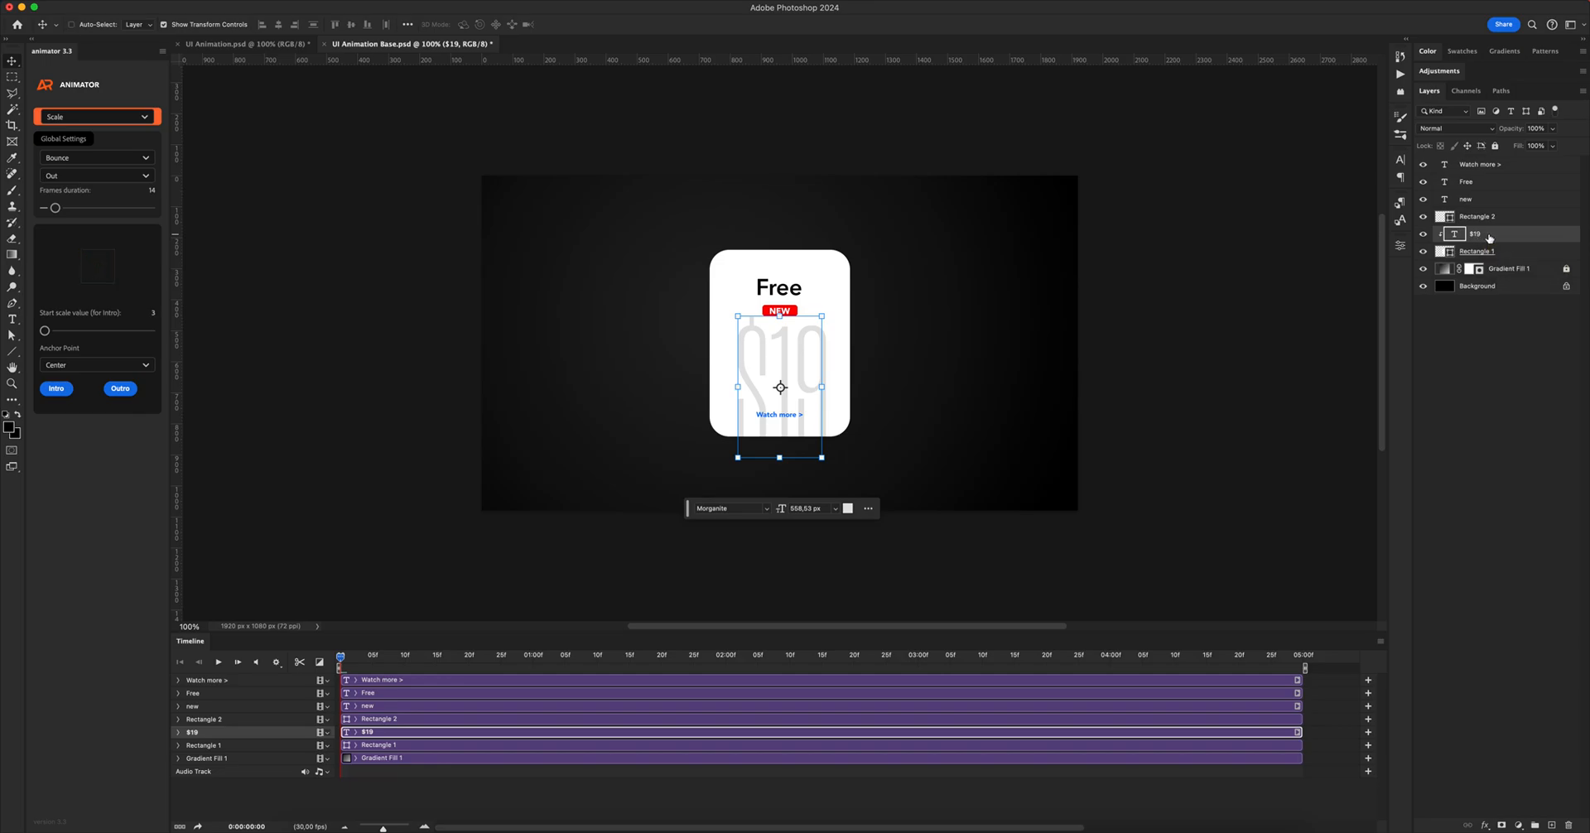
key(super+alt+g)
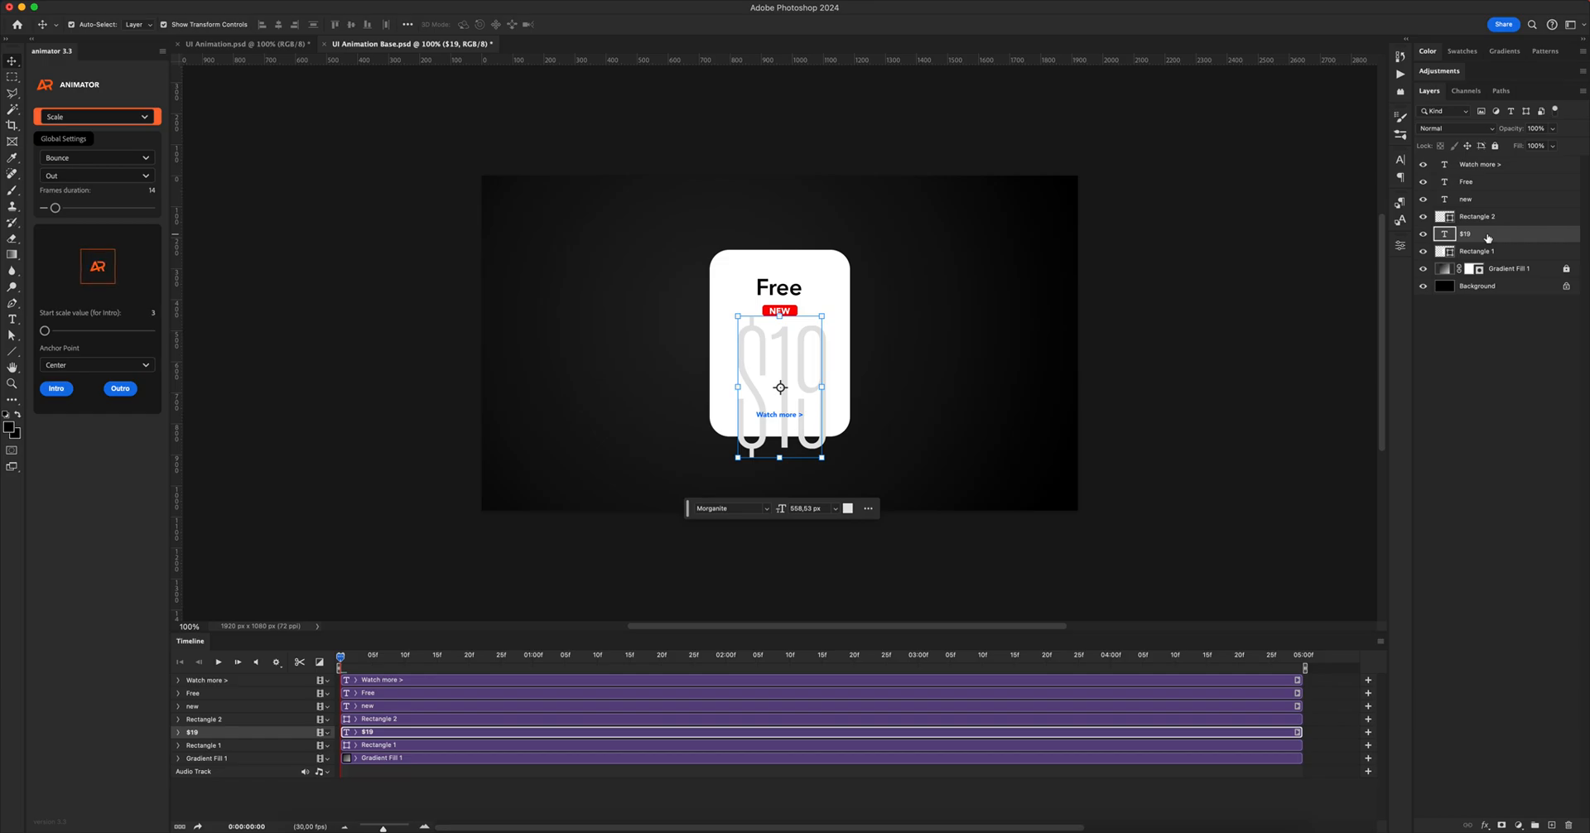
click(1425, 235)
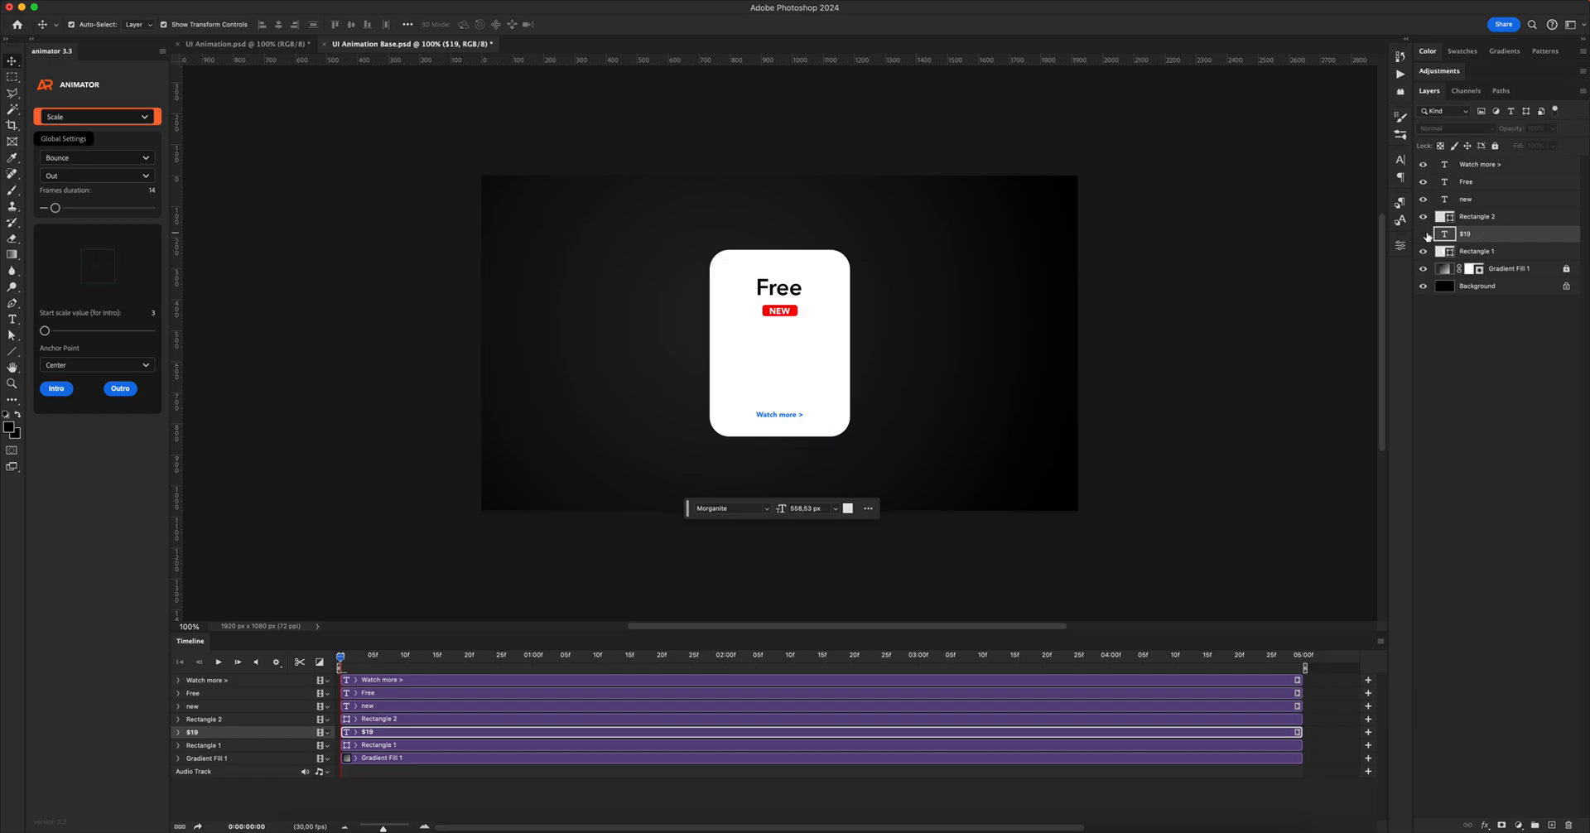
drag(1423, 217, 1425, 168)
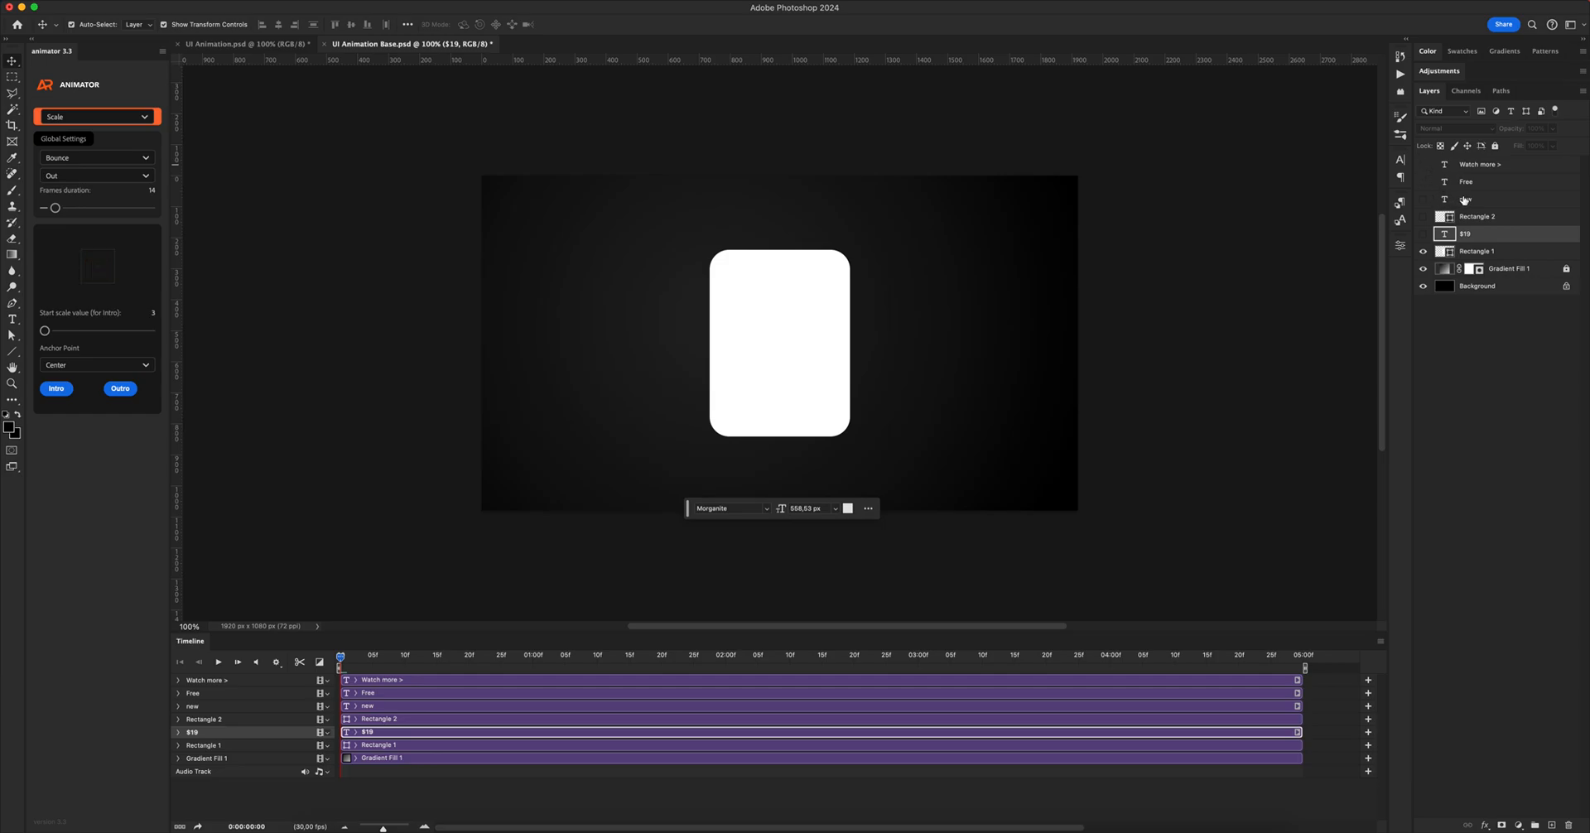
- Convert the Rectangle 1 layer to a smart object
click(1484, 251)
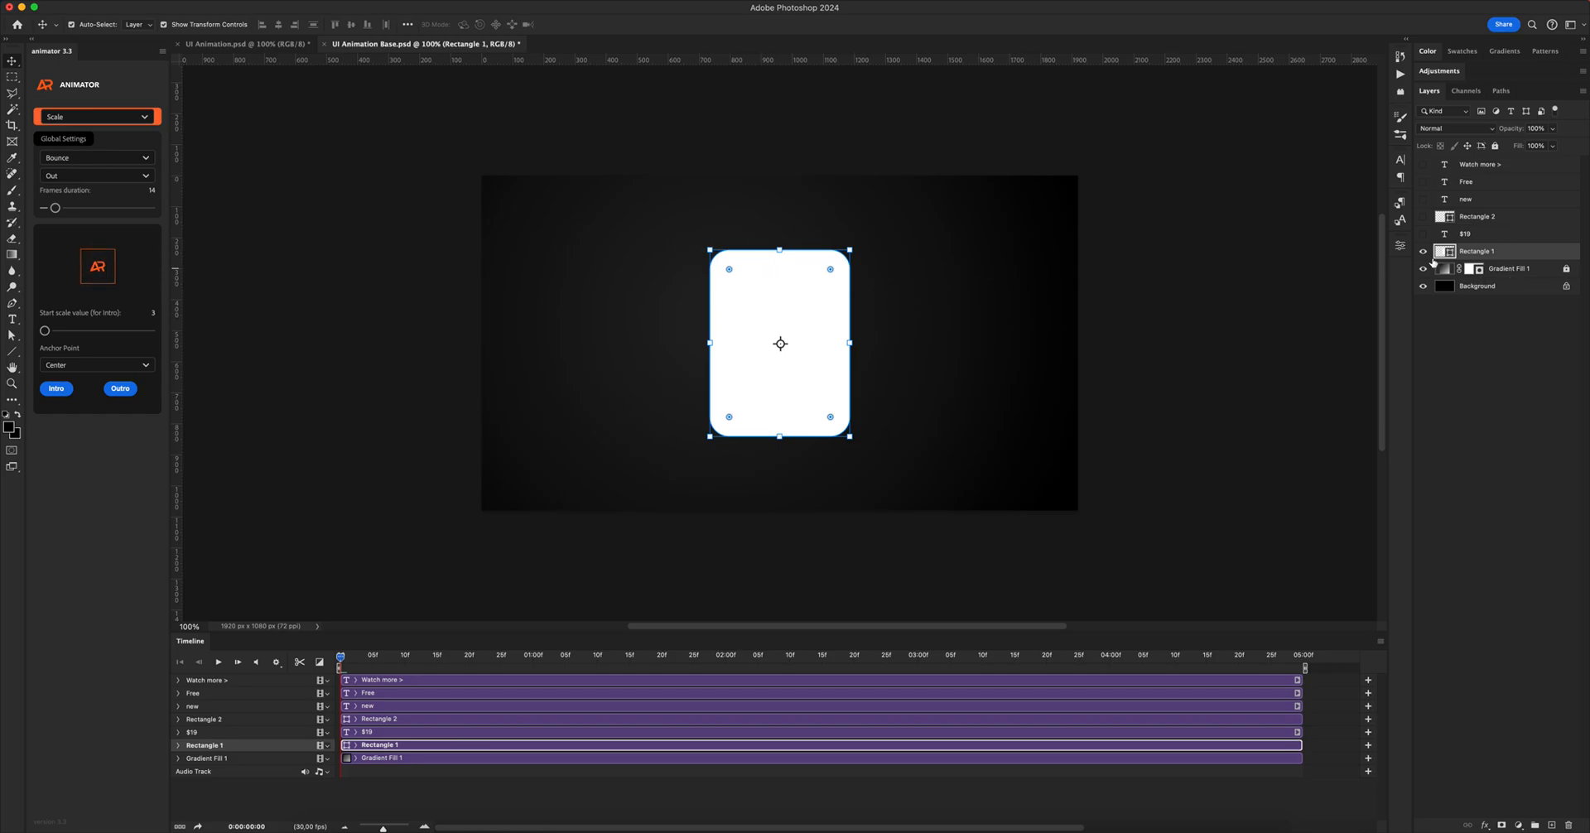
right_click(1497, 254)
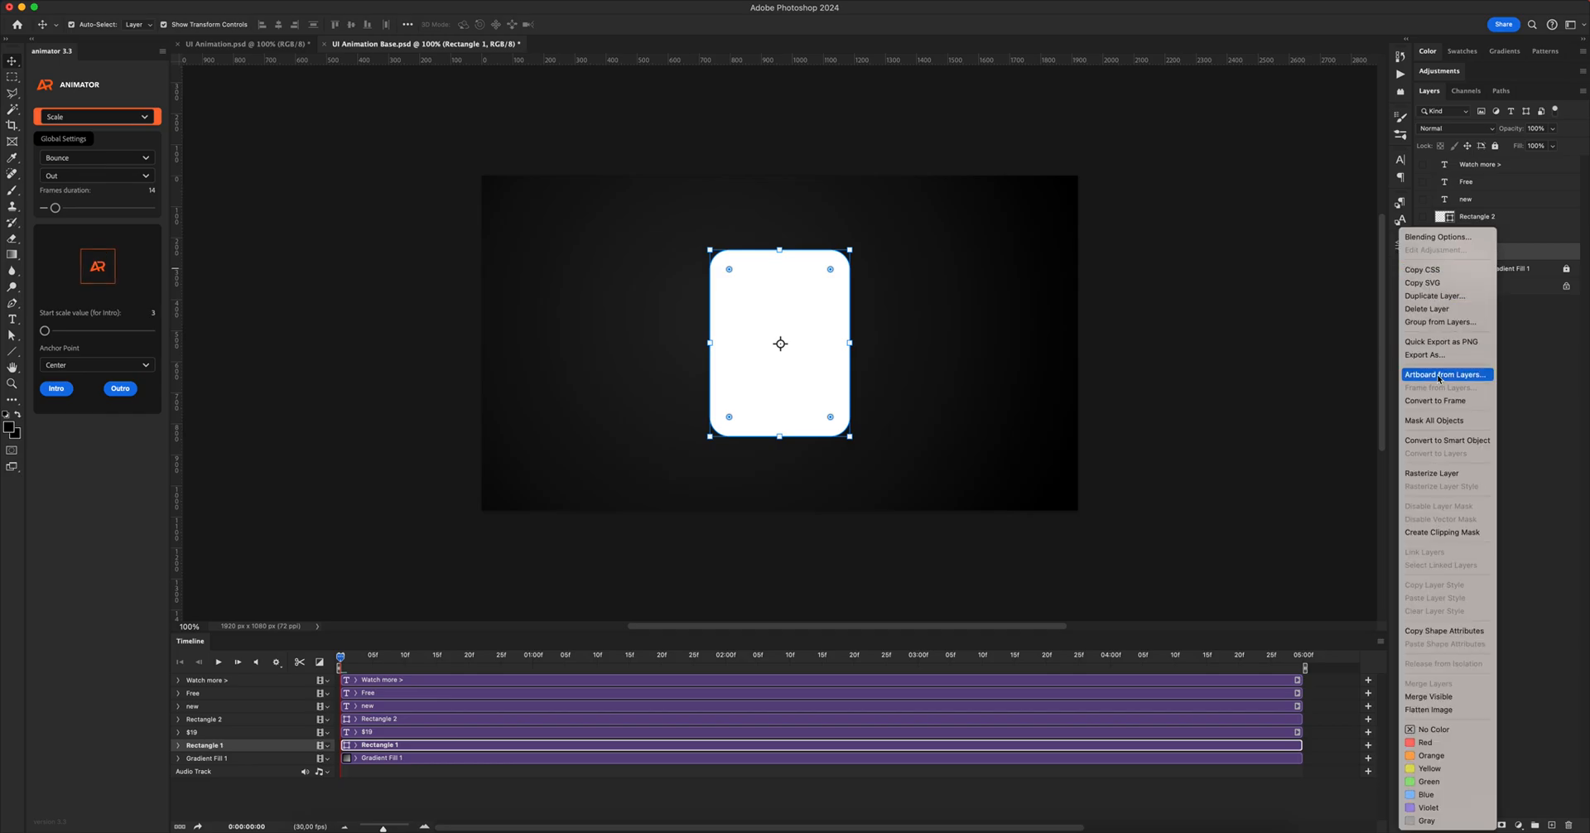
click(1436, 440)
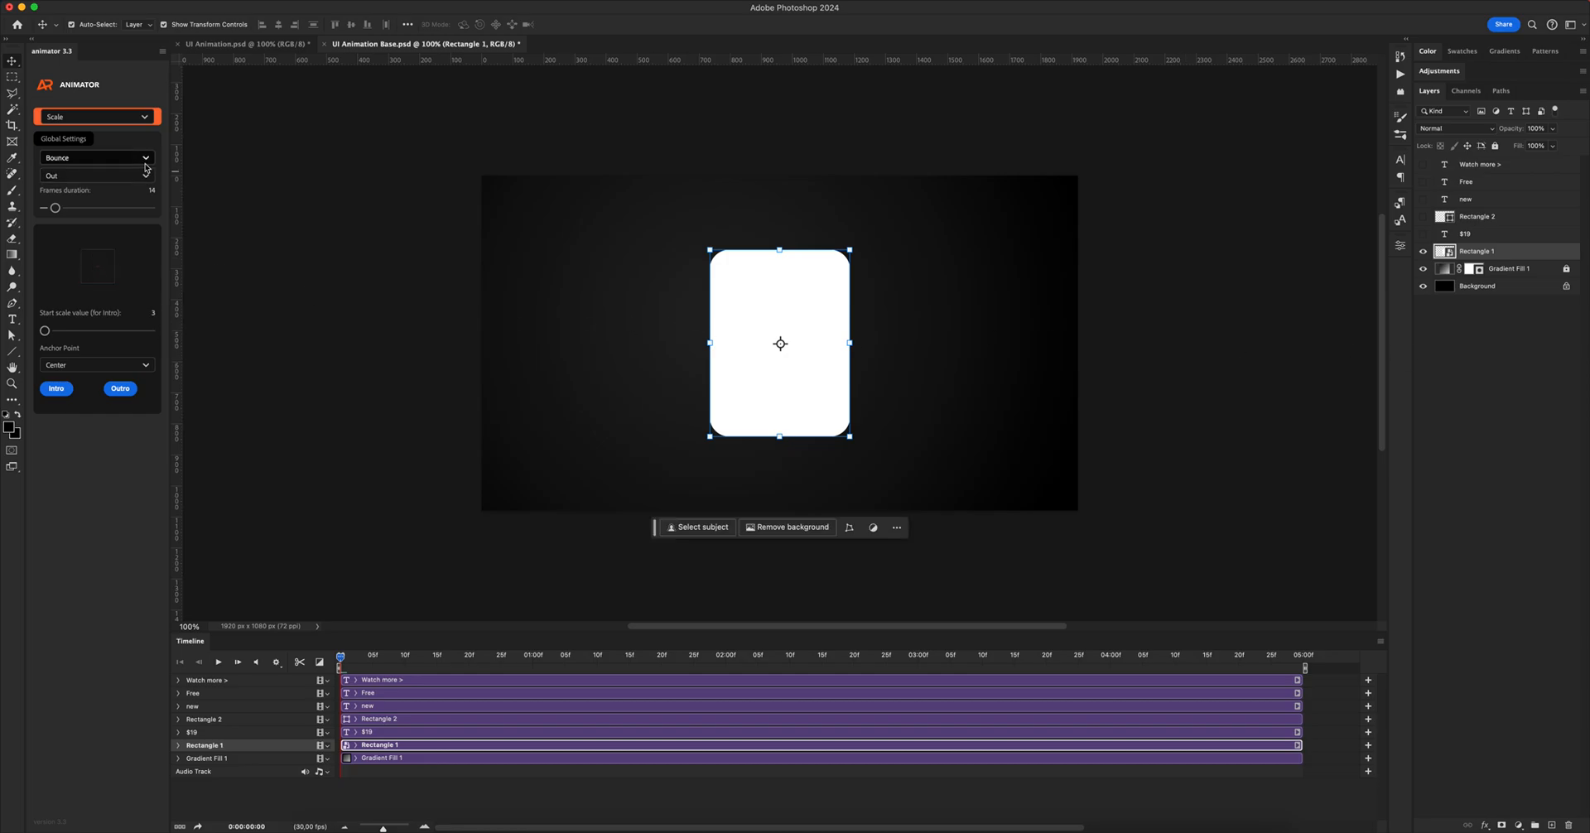
- Set the Animator's frames duration to 24 for the Scale effect and expand Rectangle 1's timeline track
click(72, 120)
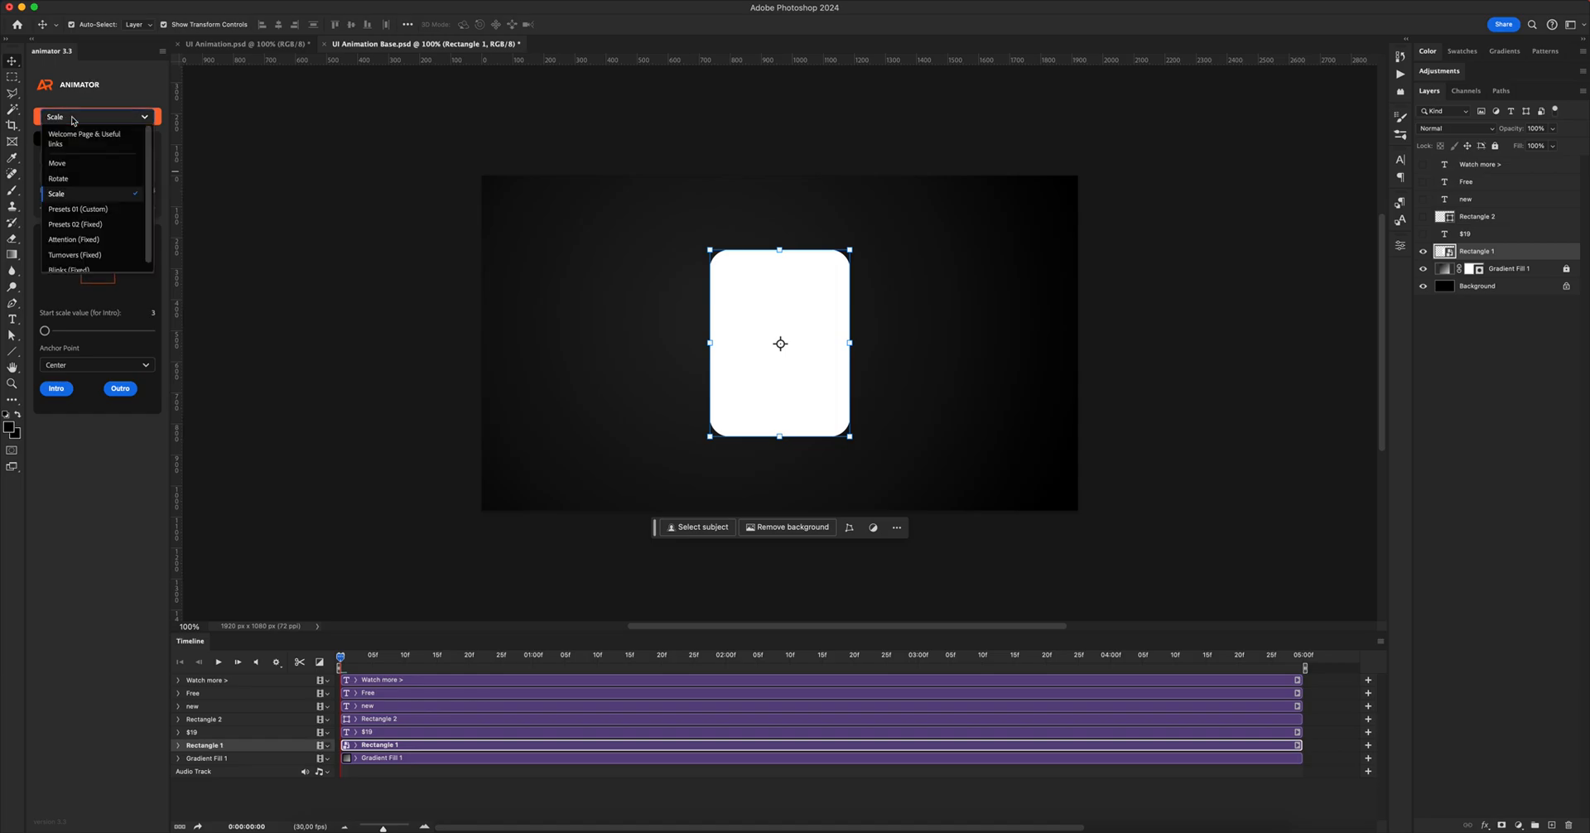
click(140, 120)
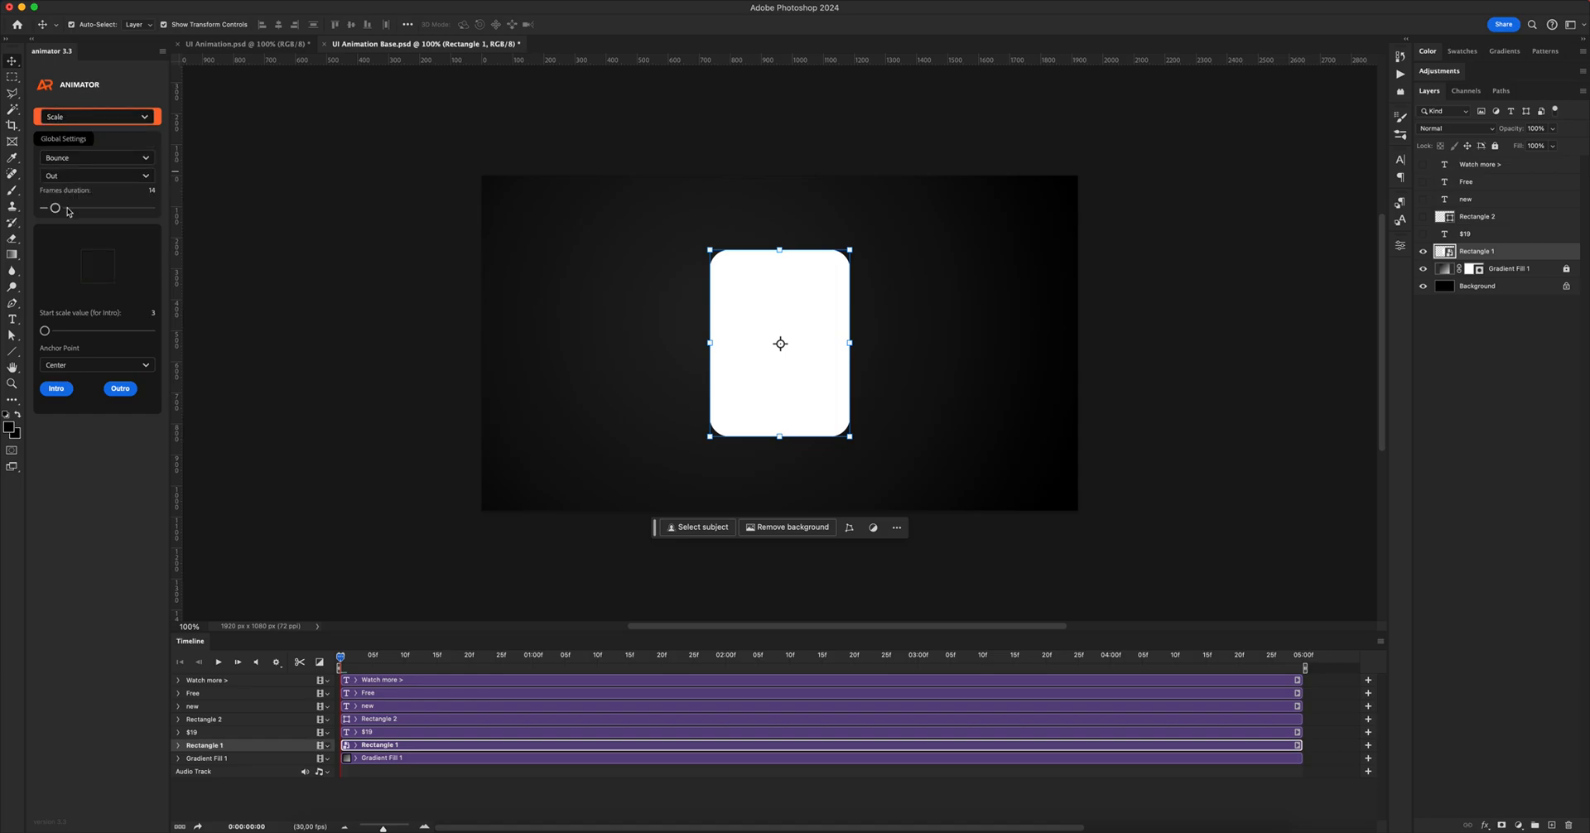
drag(58, 211, 77, 211)
click(178, 745)
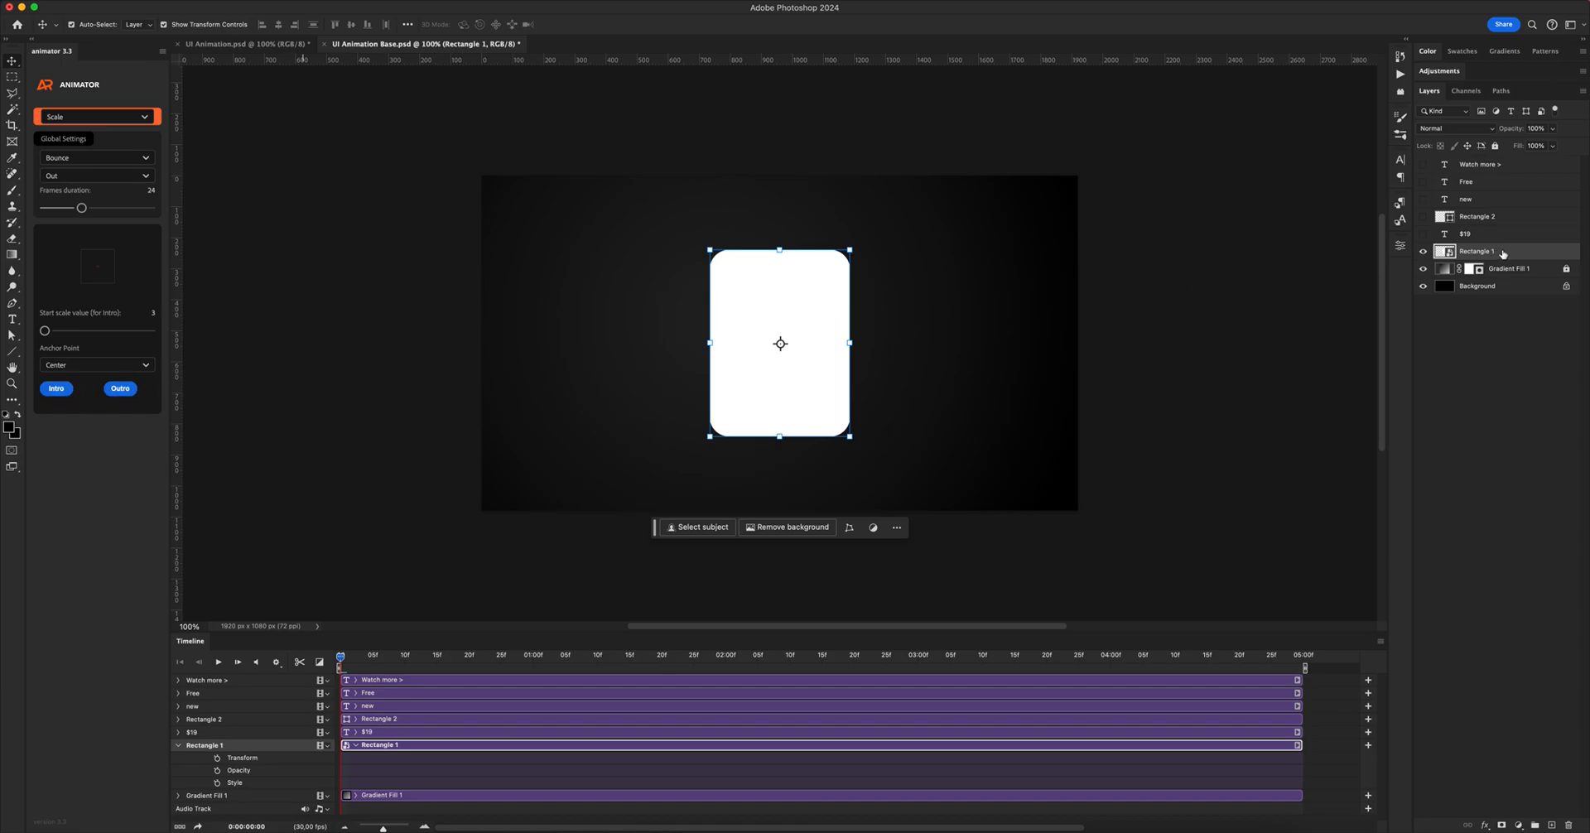
- Apply a Scale intro with Bounce Out easing to Rectangle 1 at the timeline start and play it back
click(56, 389)
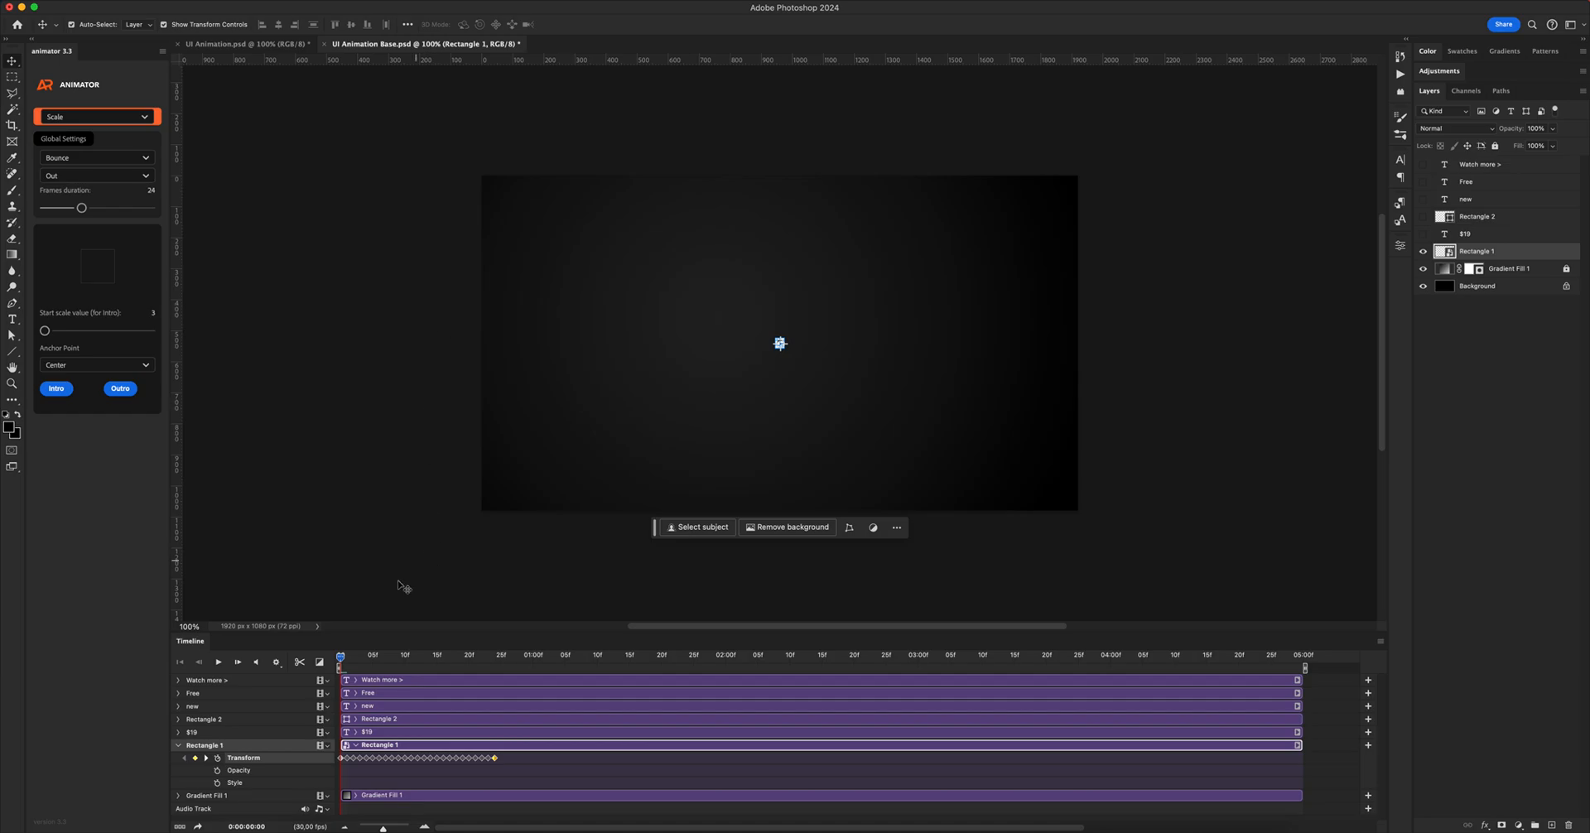
mouse_move(341, 659)
mouse_down()
mouse_move(505, 666)
mouse_move(336, 667)
mouse_up()
click(219, 663)
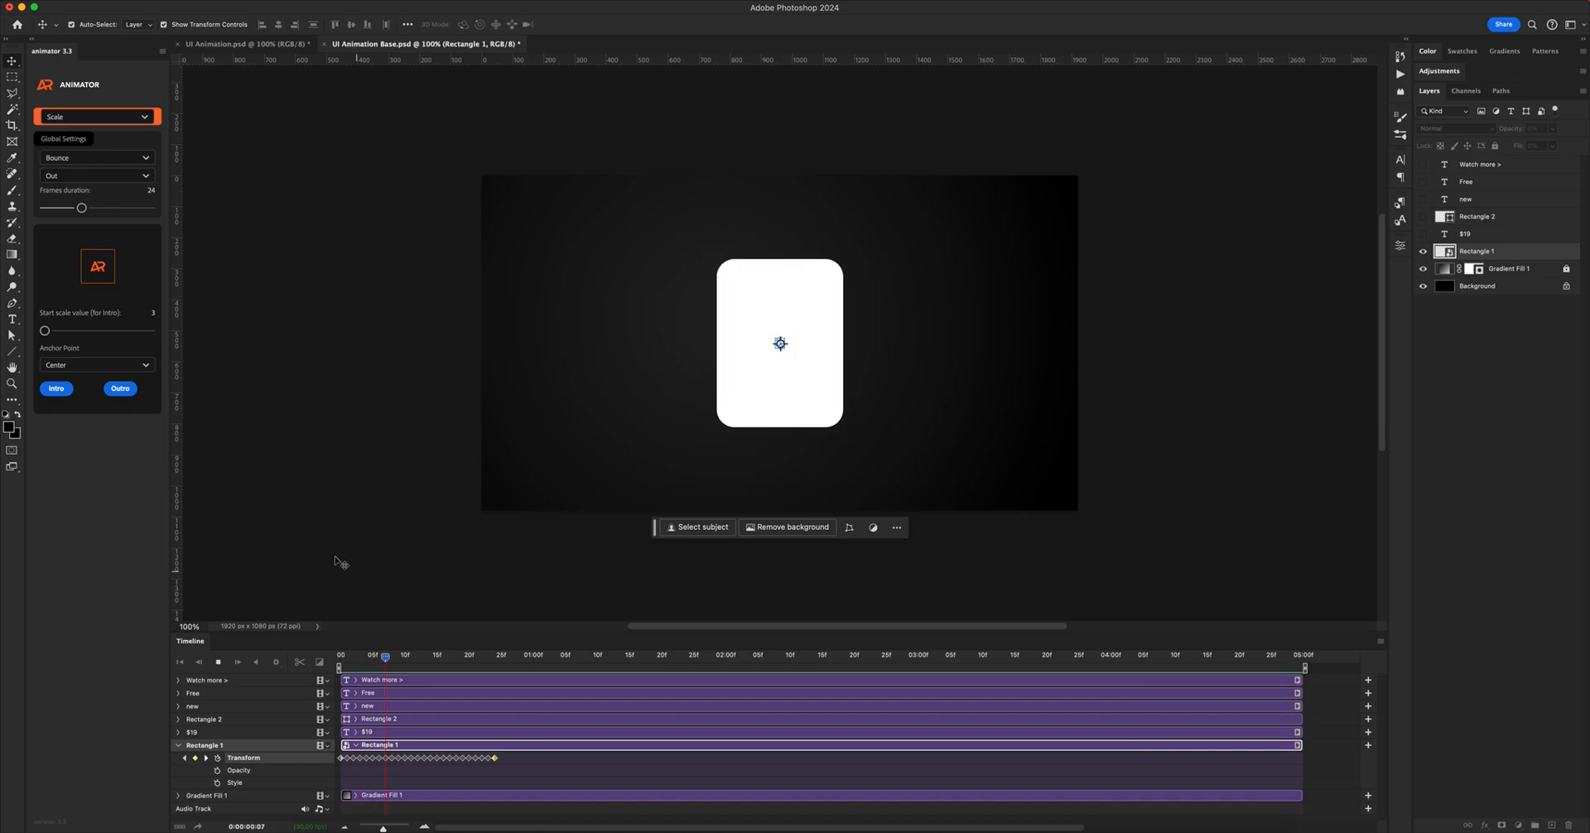
key(space)
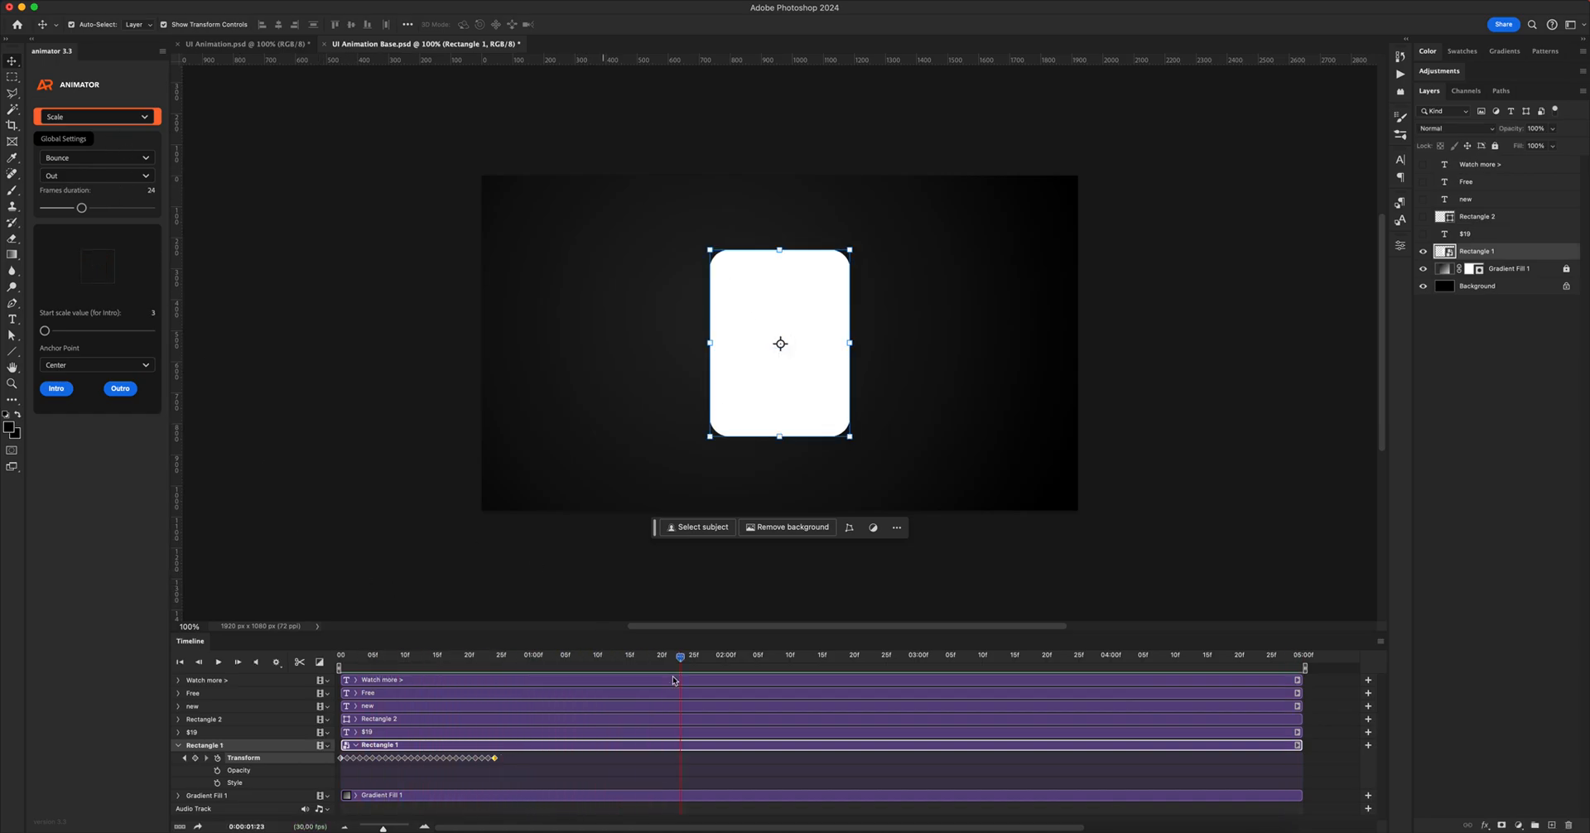
- Remove all Transform keyframes from Rectangle 1 and return the playhead to the start of the timeline
drag(675, 661, 522, 669)
drag(508, 754, 286, 770)
click(217, 758)
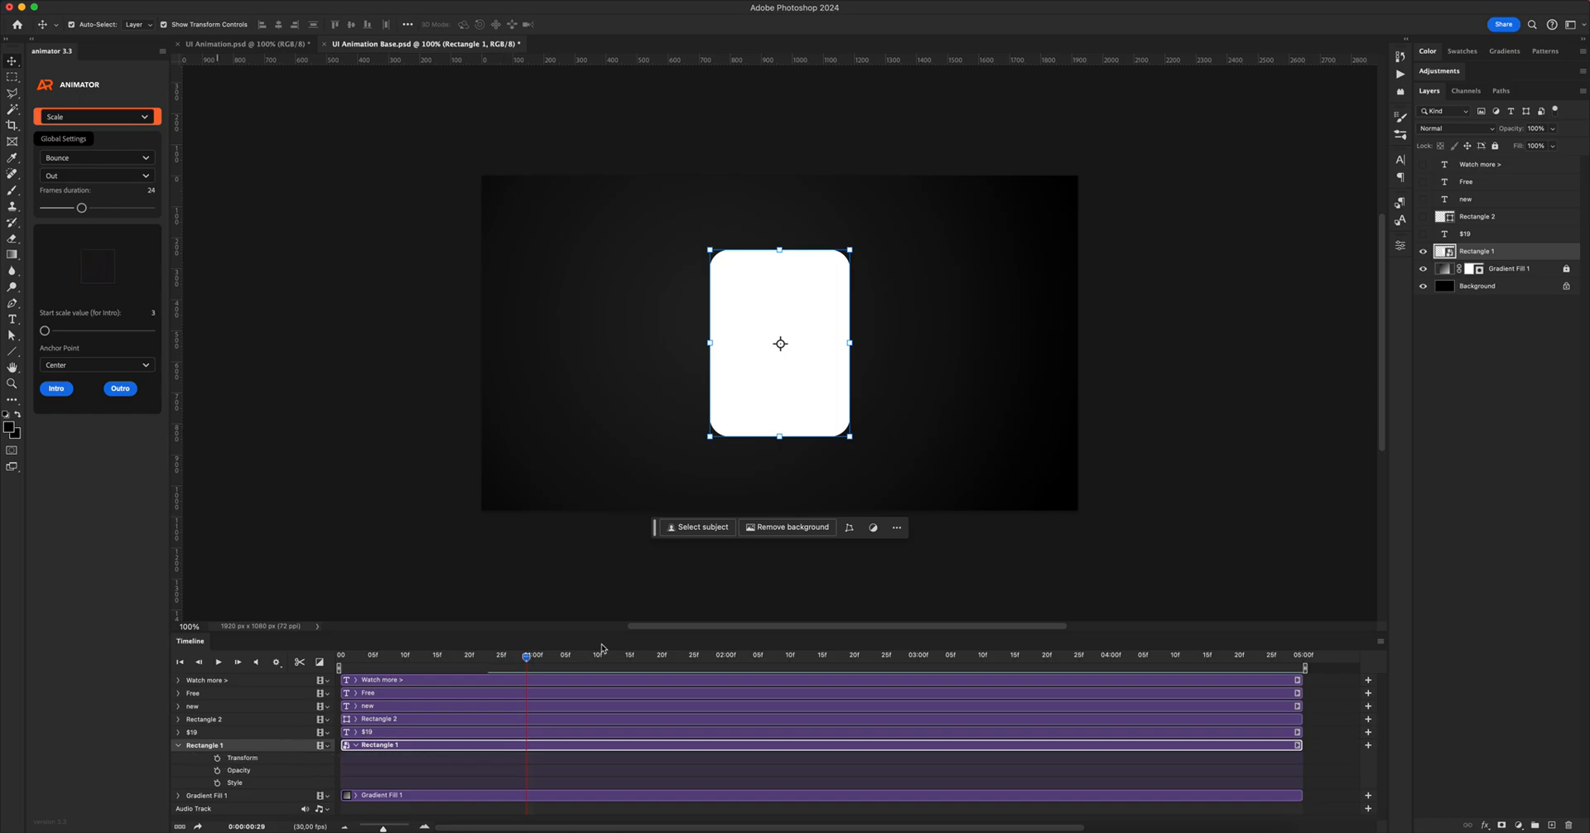
drag(514, 663, 324, 658)
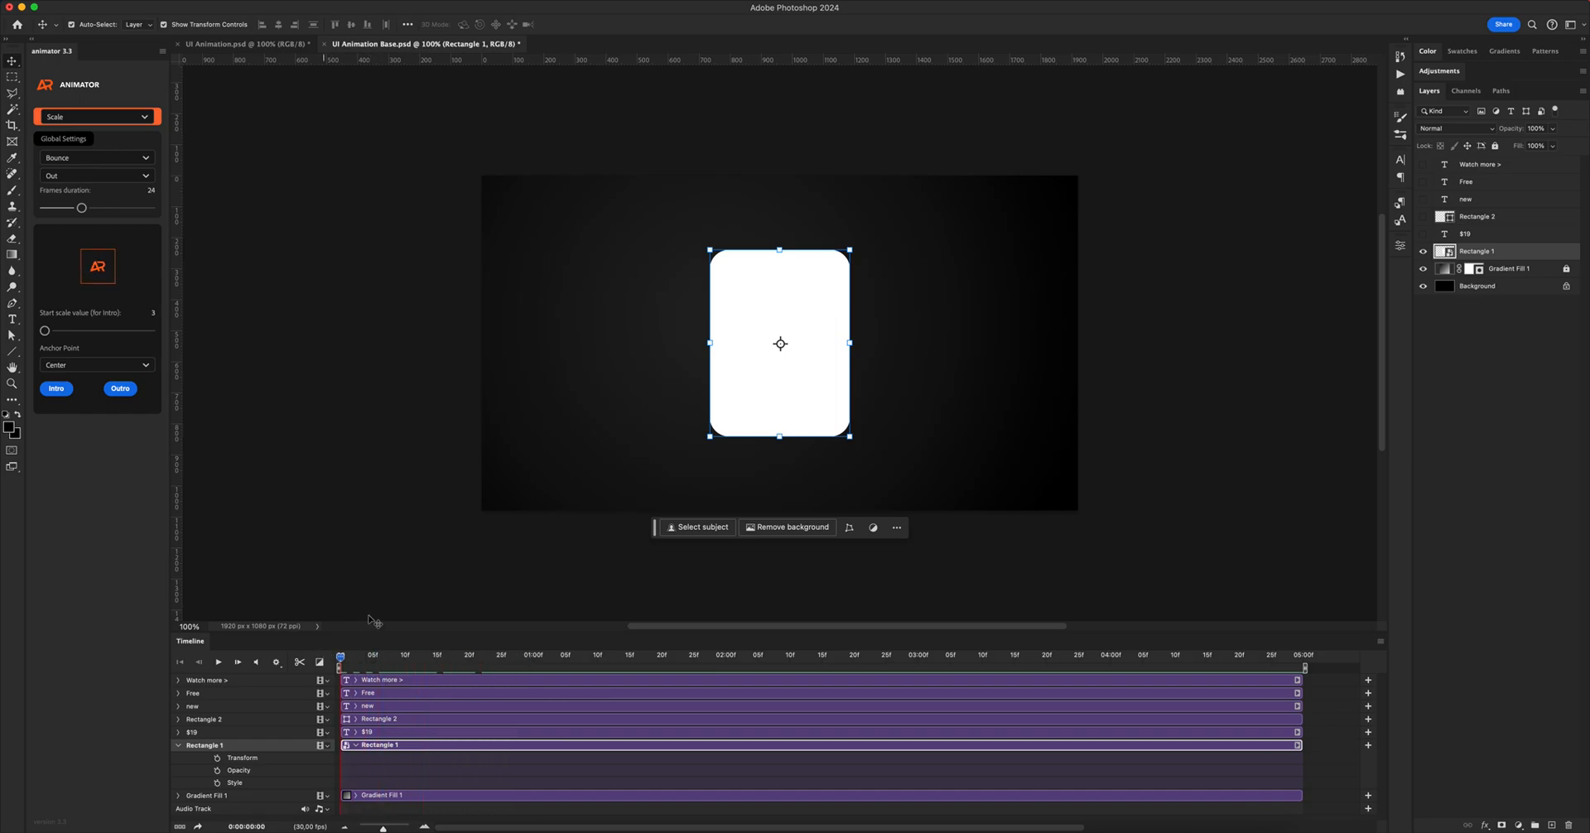
- Set the easing to Quad with In/Out and apply the Scale intro to Rectangle 1
click(89, 161)
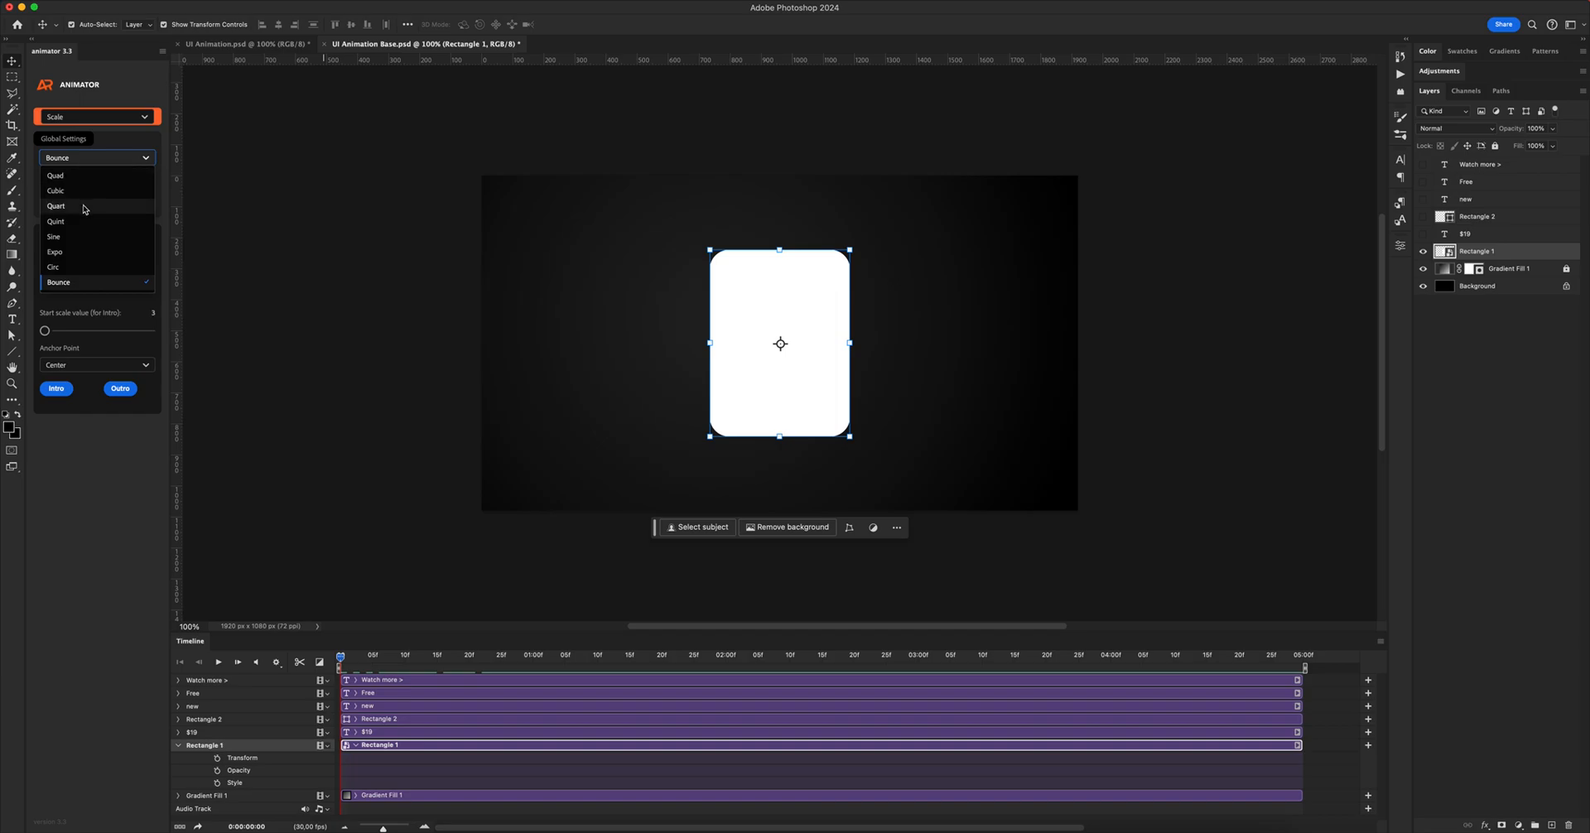
click(84, 177)
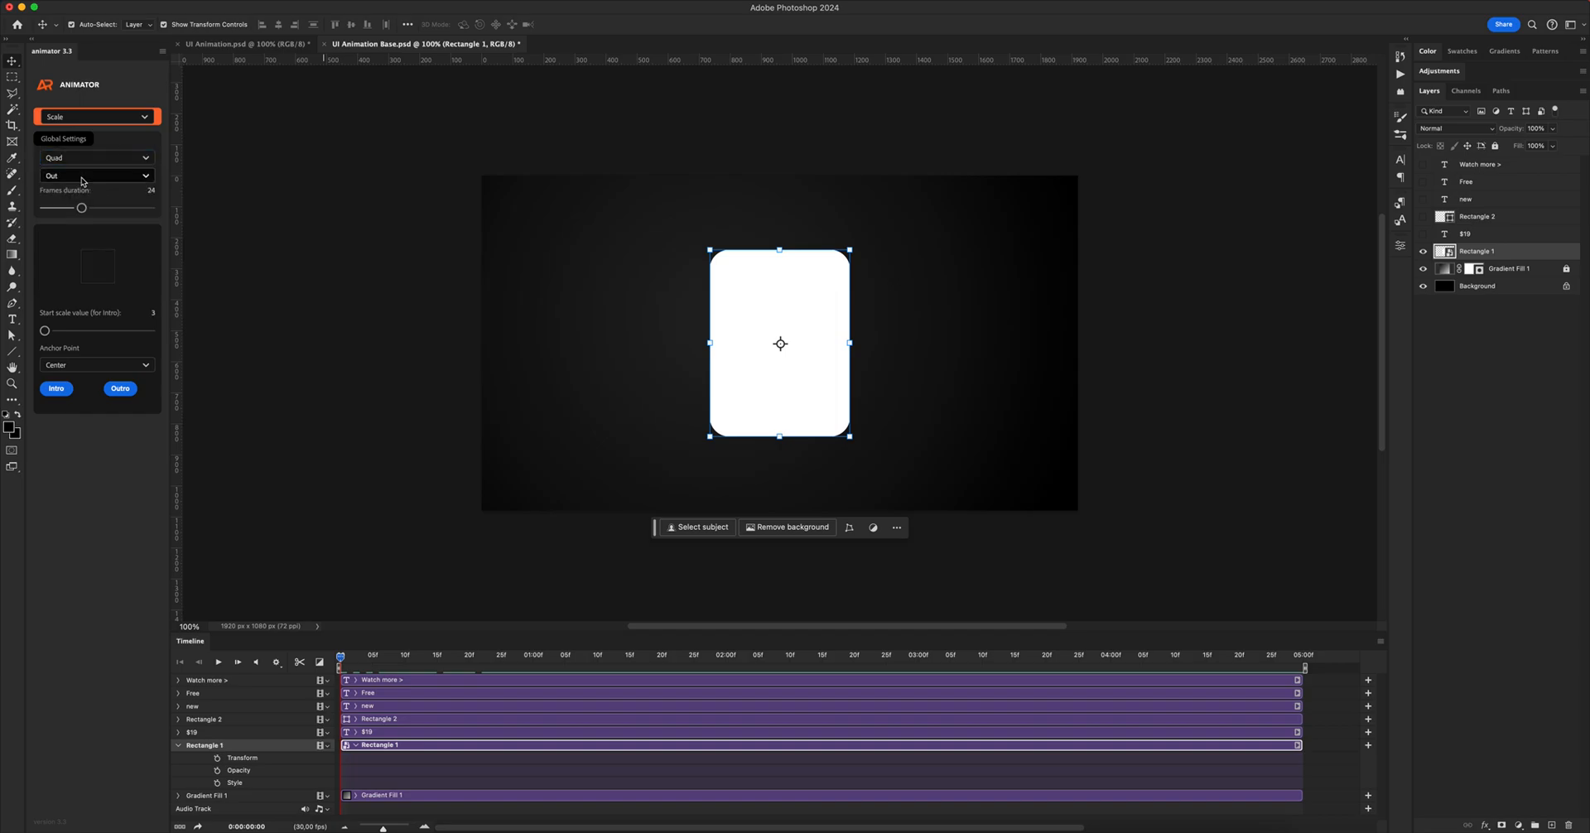
click(79, 176)
click(58, 224)
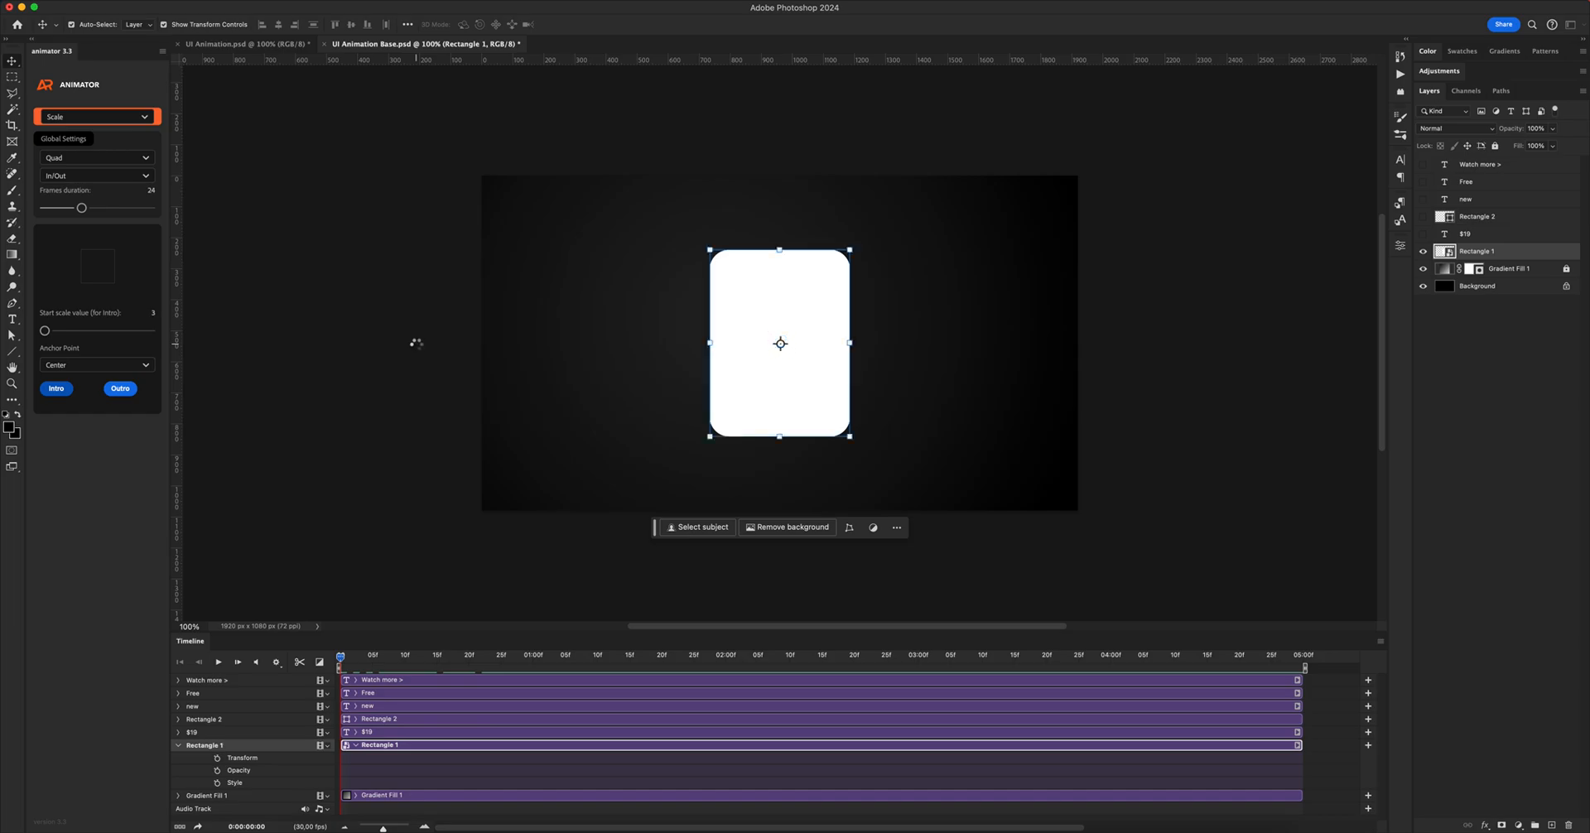
- Preview Rectangle 1's scale intro by scrubbing the timeline and playing it from the start
drag(345, 658, 504, 659)
drag(419, 657, 338, 658)
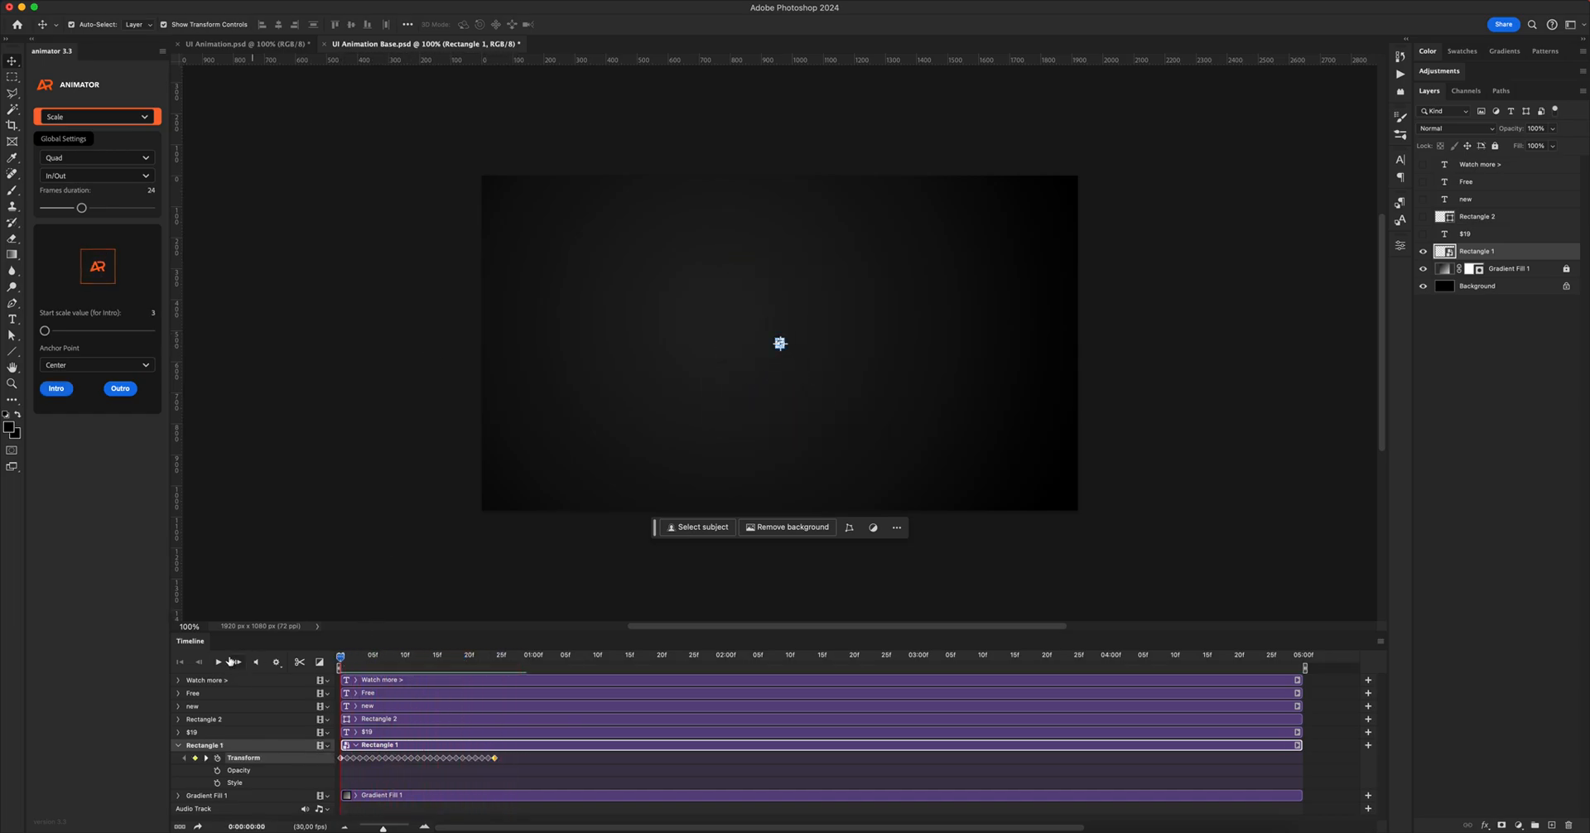
click(218, 663)
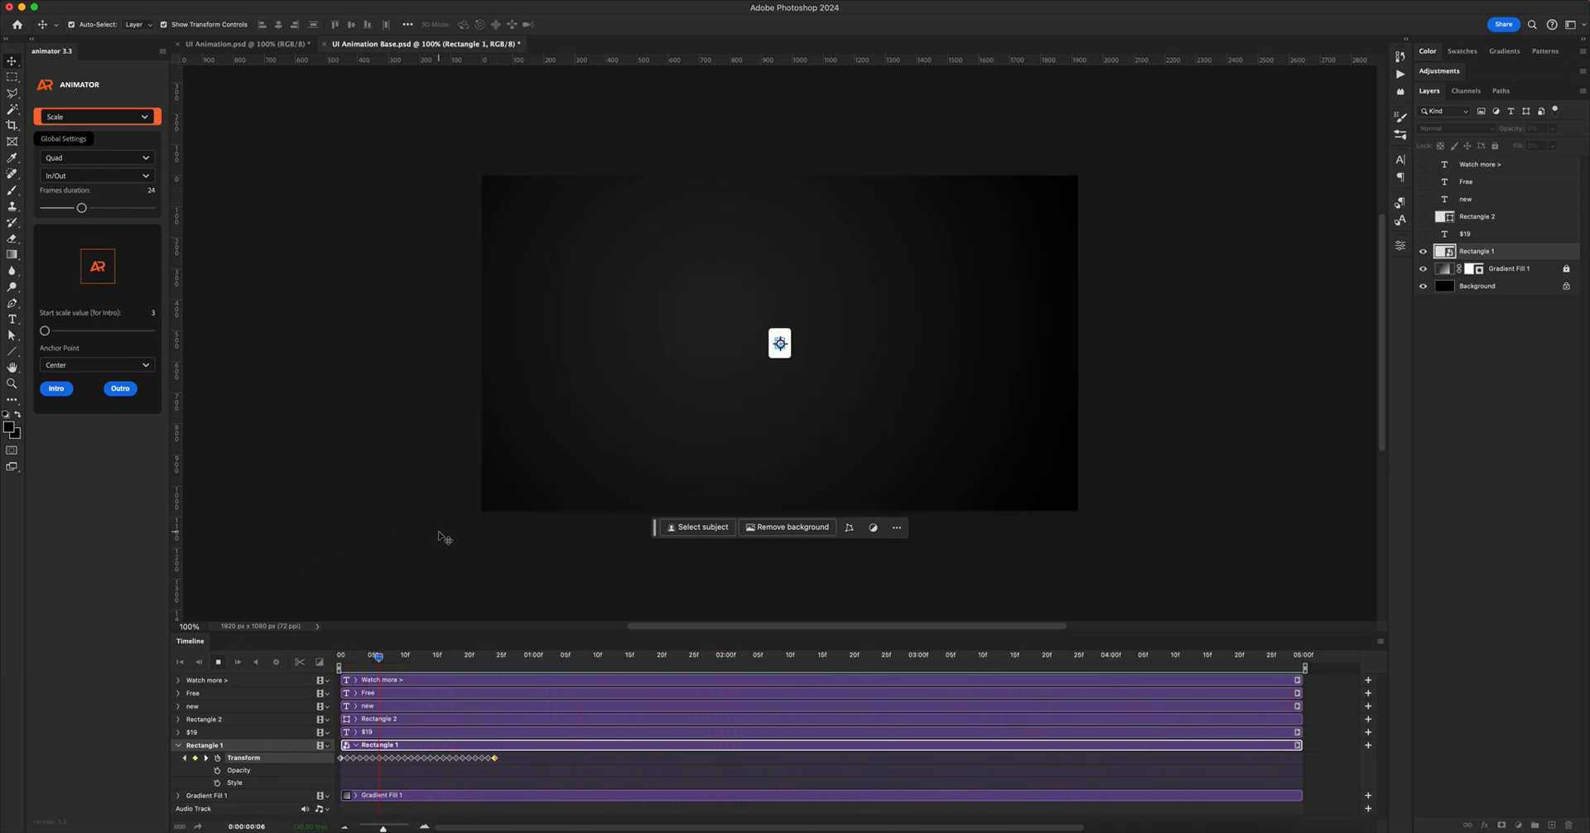
key(space)
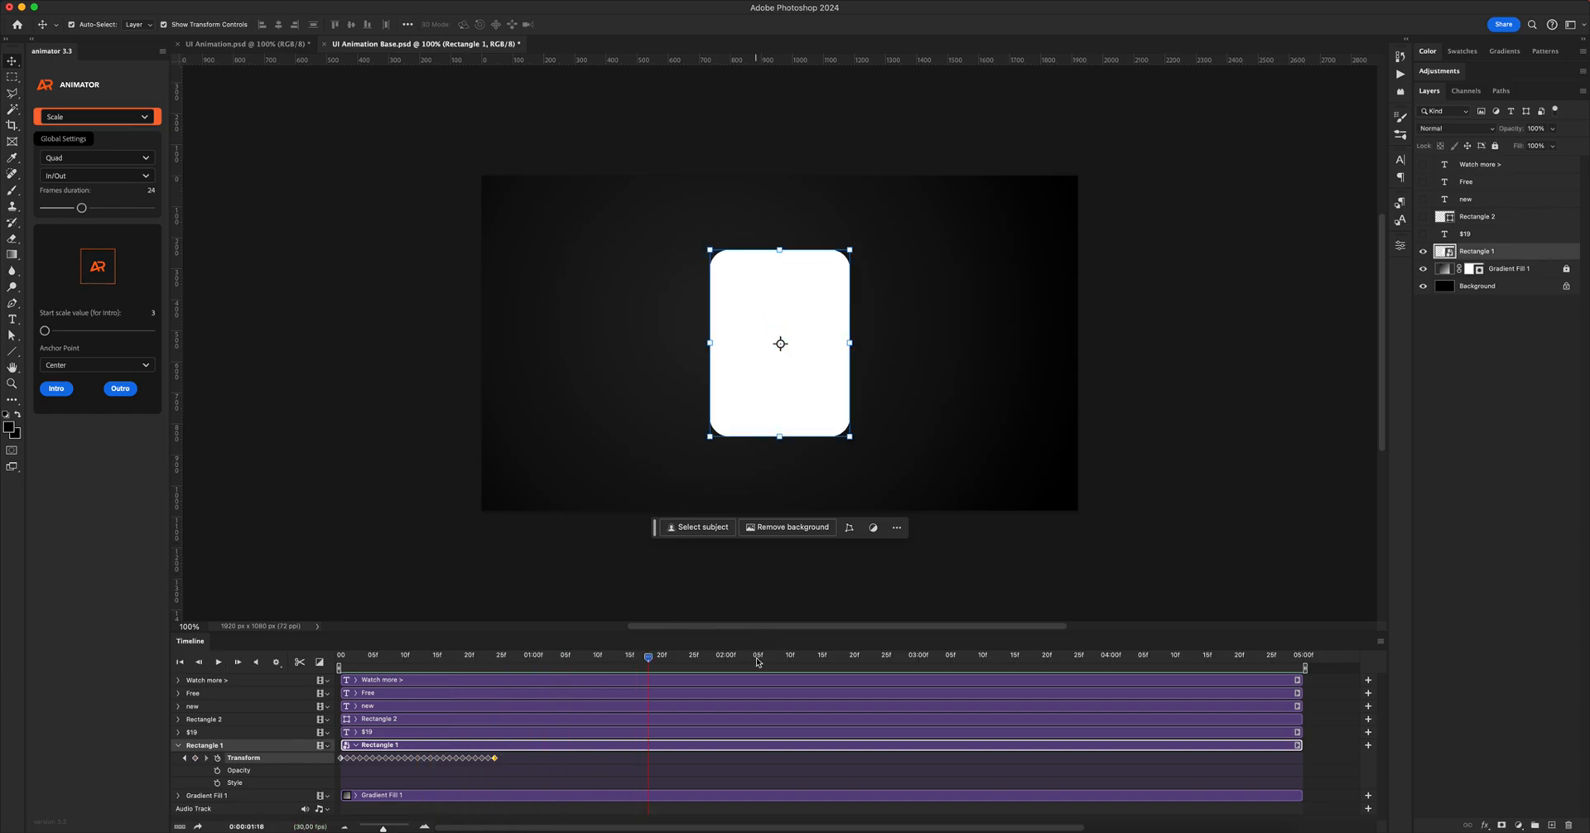
- Apply the Scale outro to Rectangle 1 starting at 02:00f and scrub back to check it
click(727, 657)
click(128, 393)
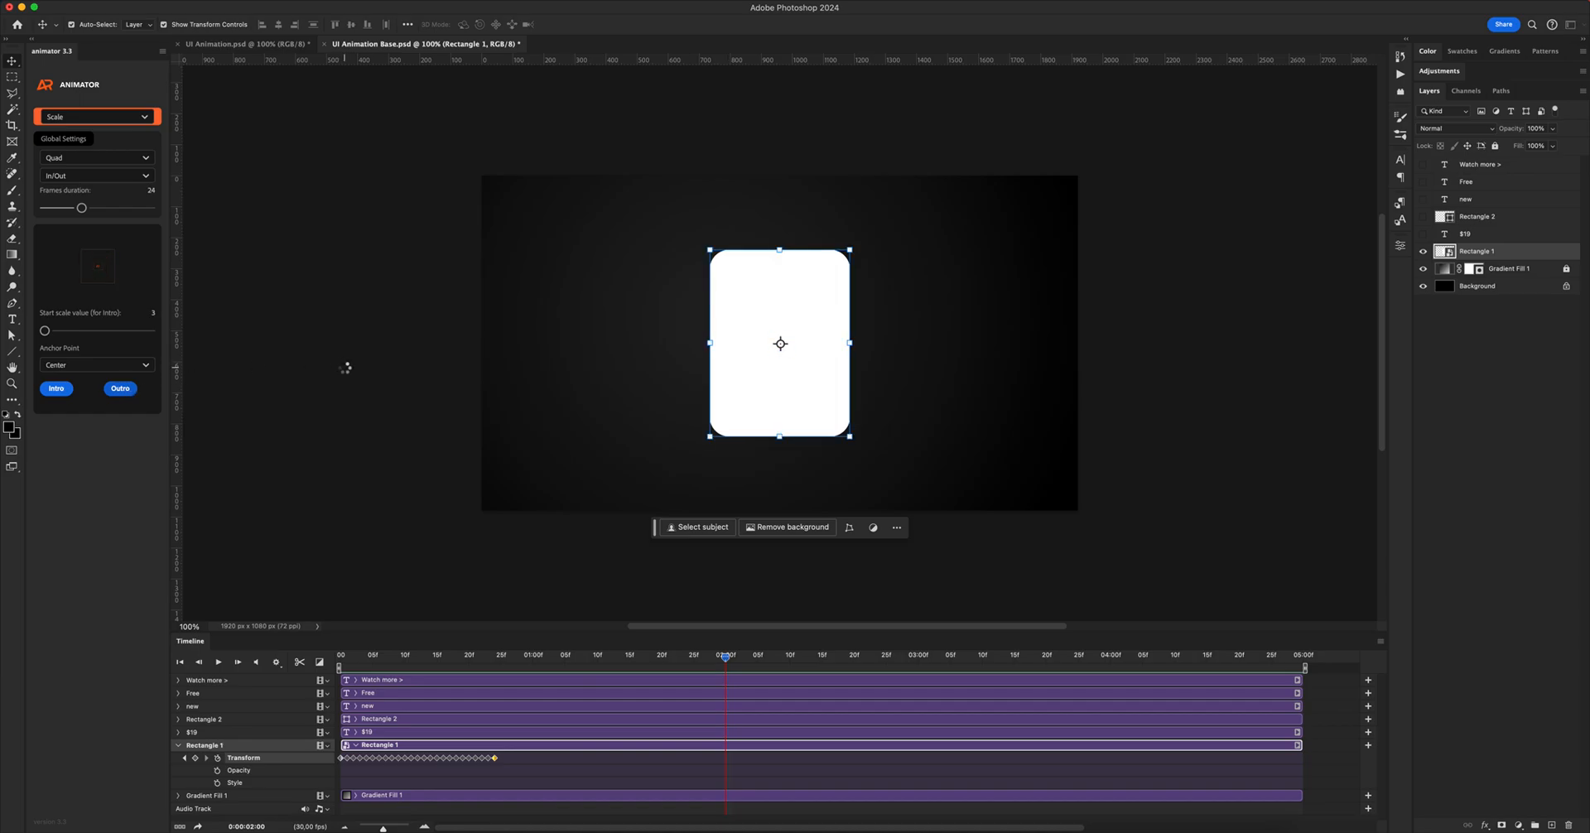
drag(727, 660, 693, 655)
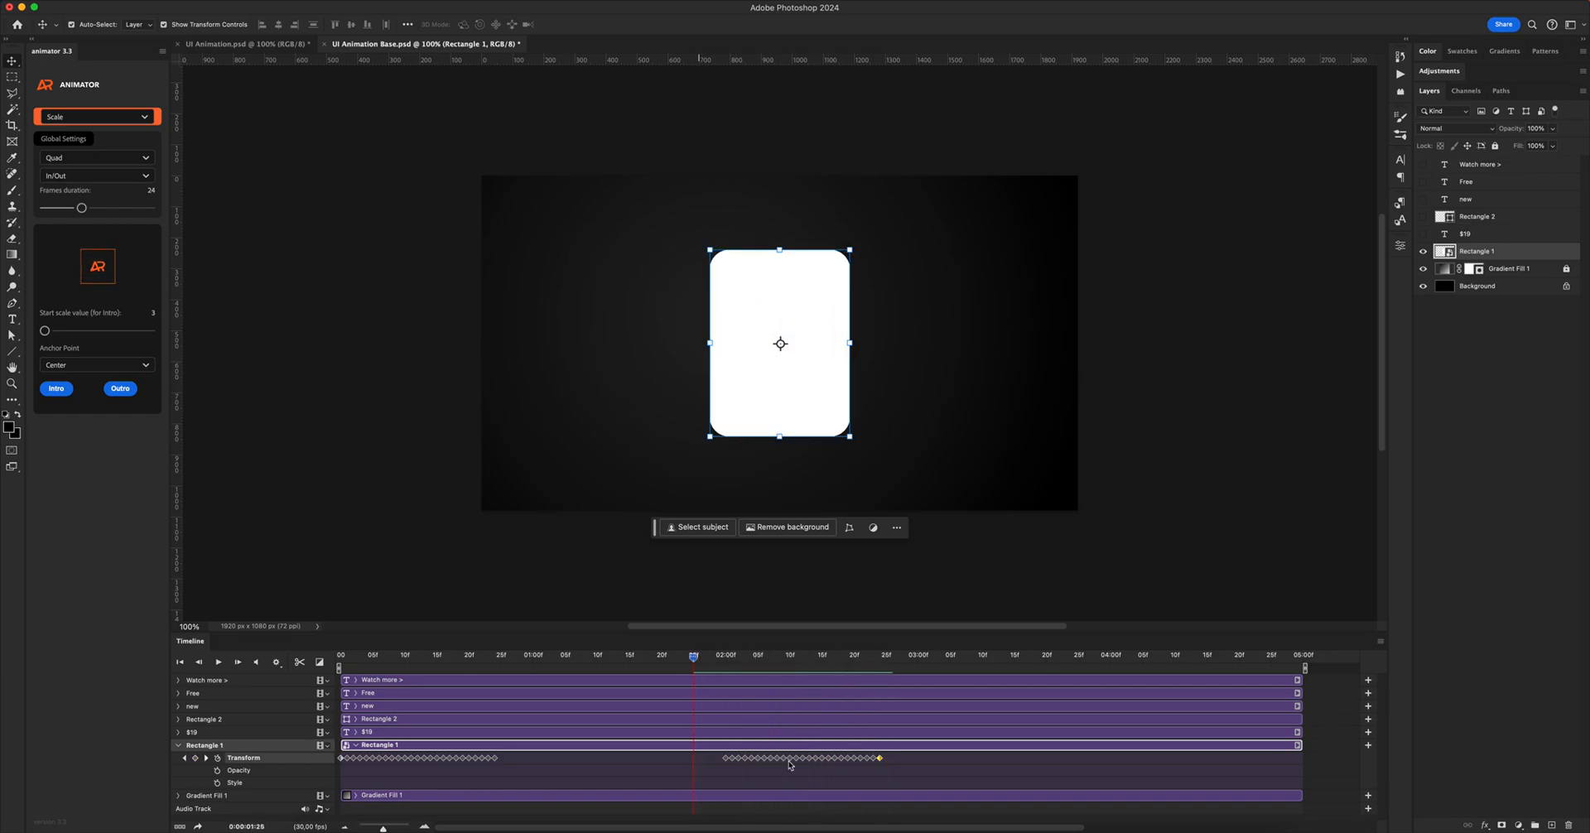
- Try shifting Rectangle 1's outro keyframes to a different time, and bring them back to start at 02:00f
click(736, 659)
click(880, 758)
drag(892, 760, 878, 693)
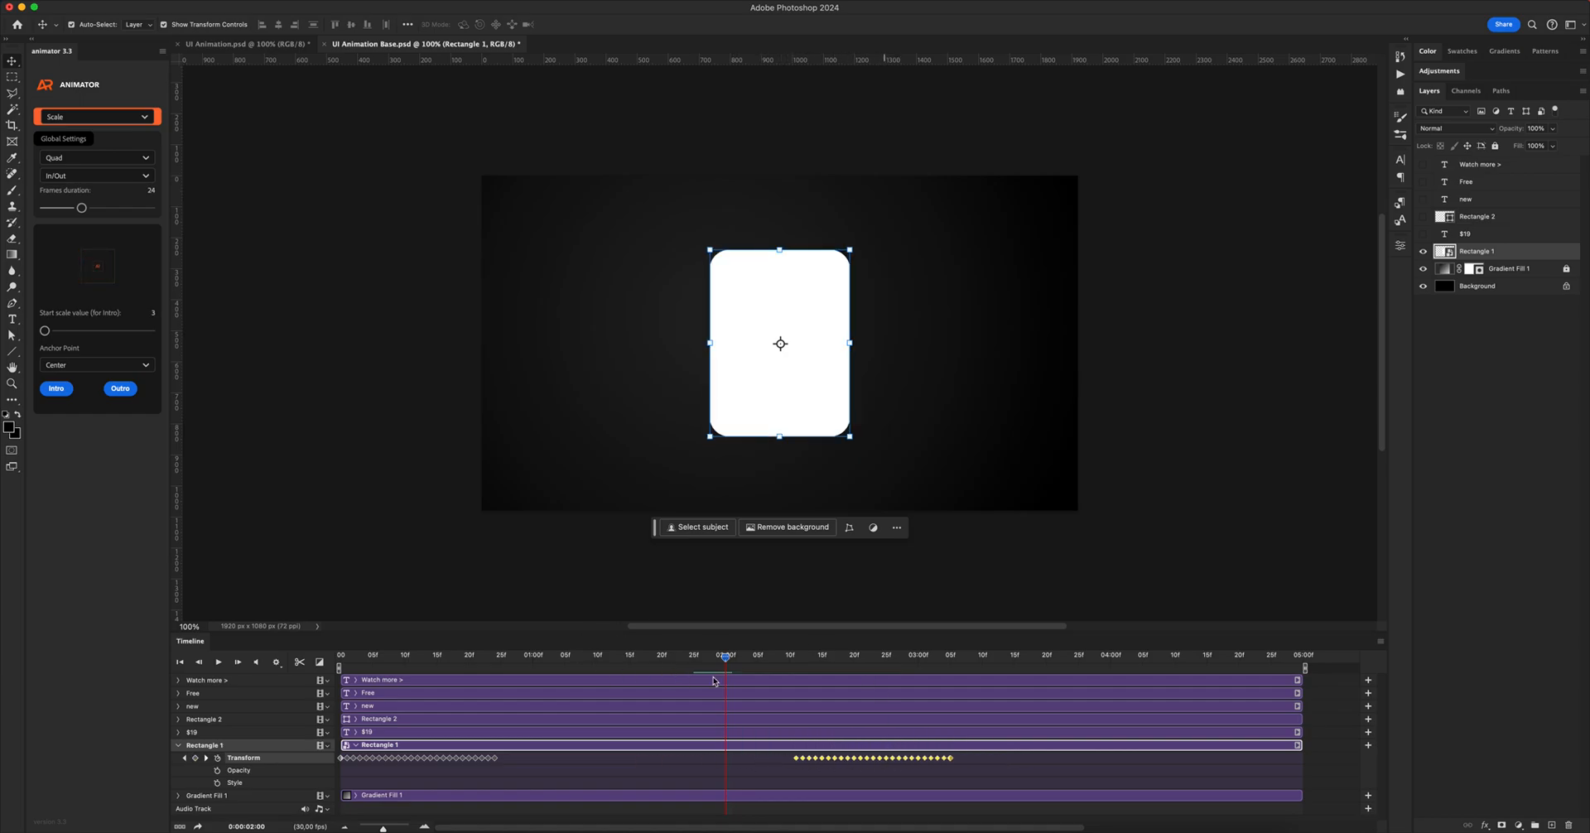
mouse_move(882, 762)
mouse_down()
mouse_move(828, 761)
mouse_move(857, 759)
mouse_up()
click(770, 657)
drag(830, 763, 780, 763)
click(724, 657)
- Show the $19 text layer and convert it to a smart object
click(1424, 235)
click(1476, 236)
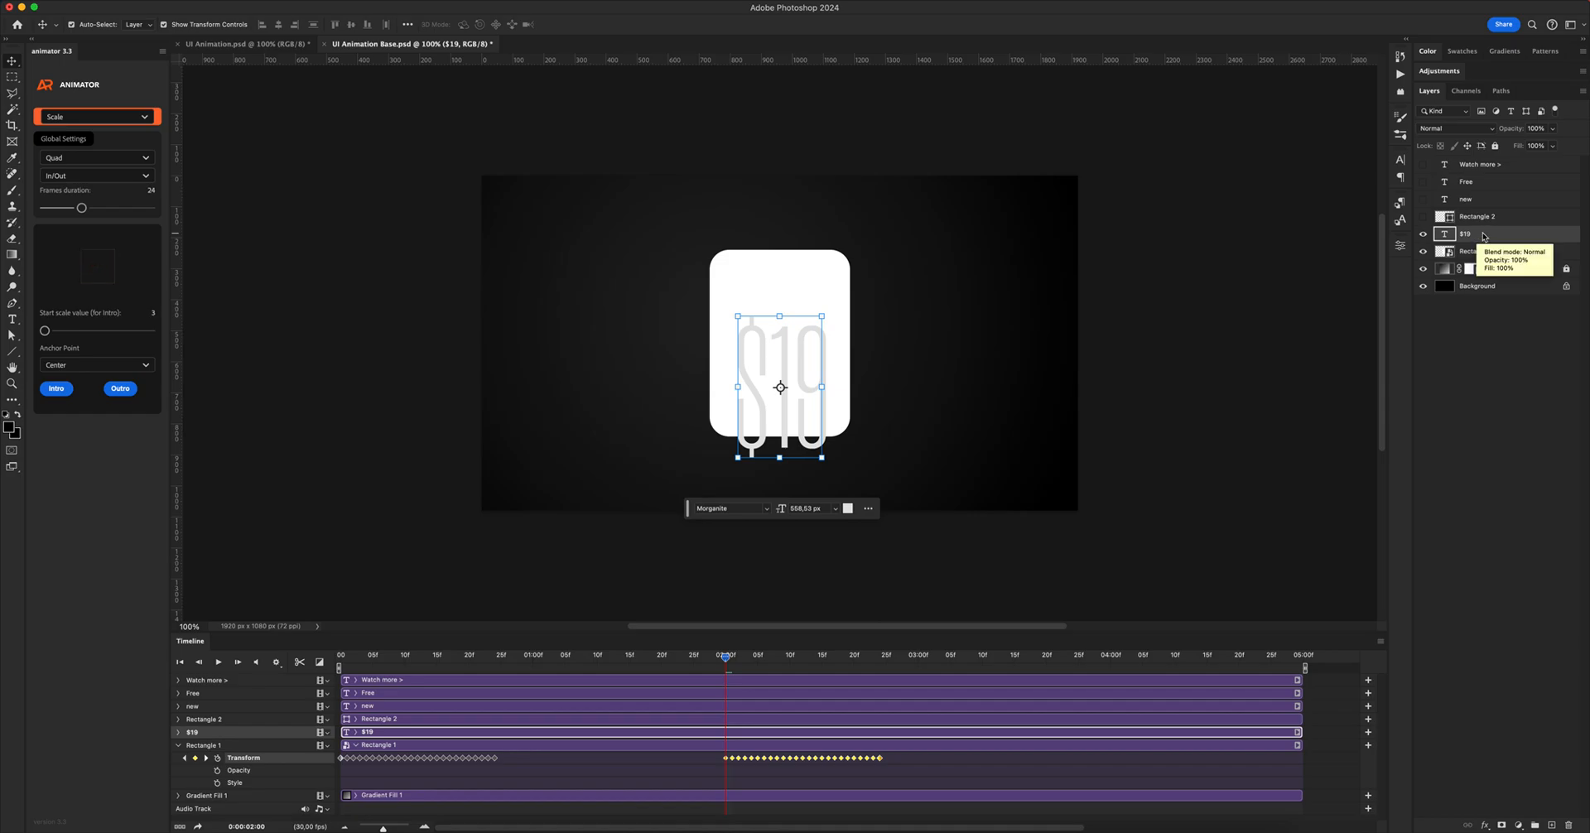
right_click(1483, 236)
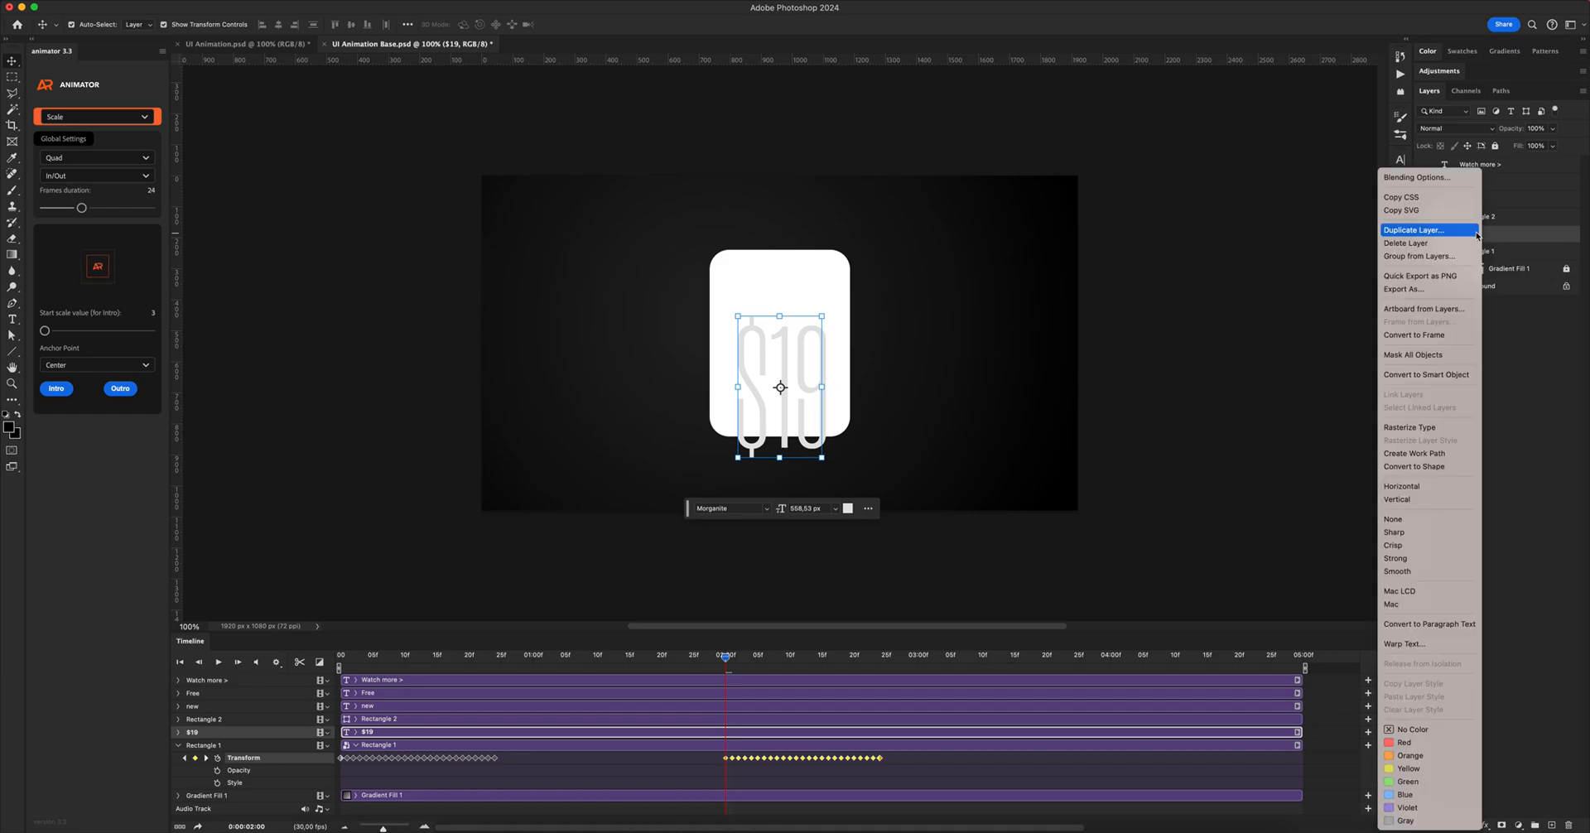
click(1441, 378)
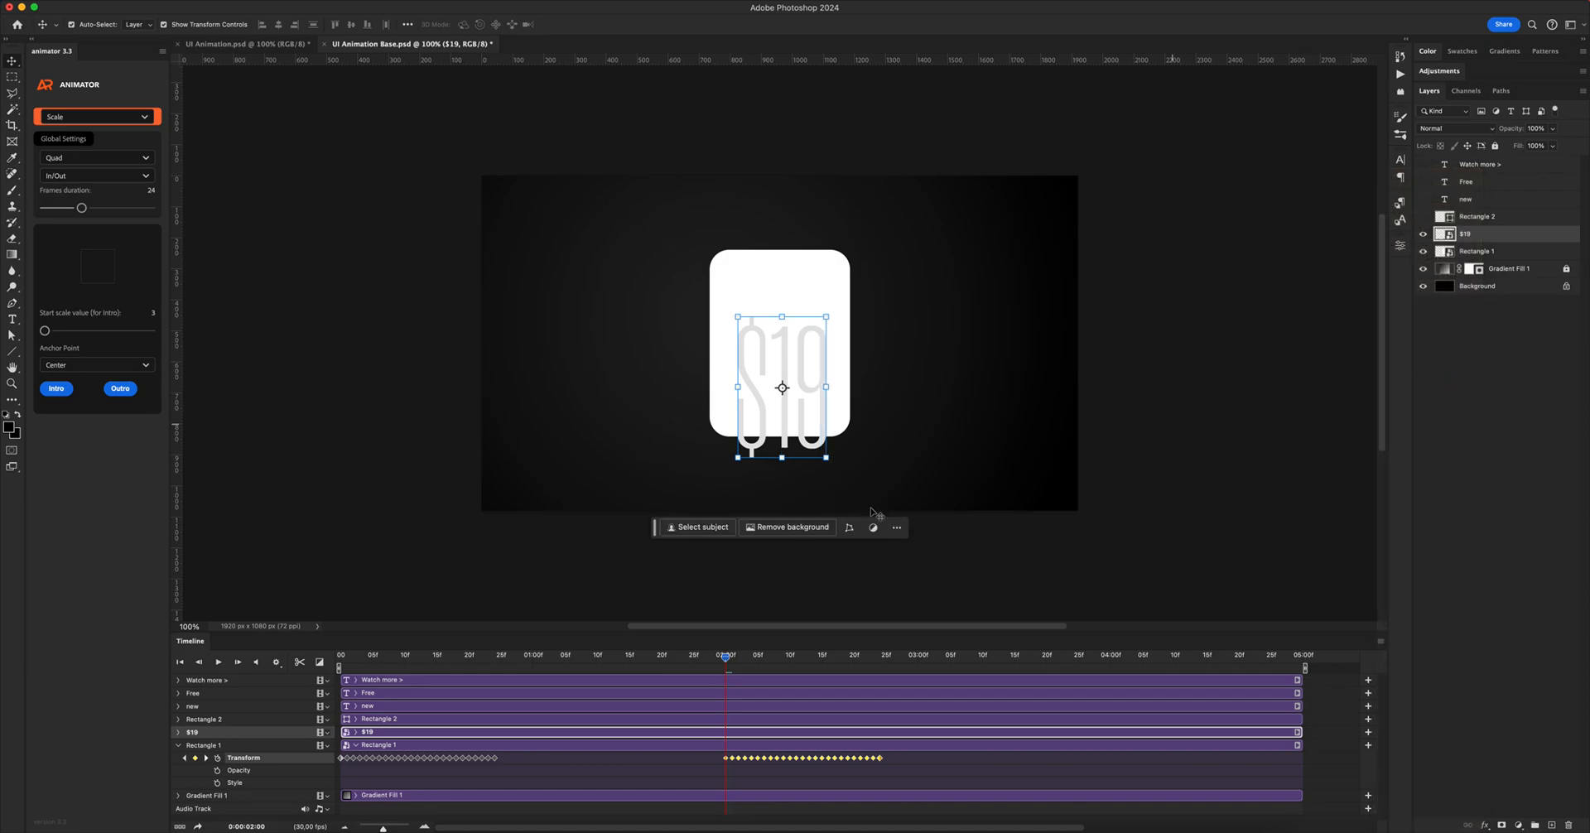
- Switch the Animator effect to Move and set its direction to Down for the $19 layer
drag(352, 662, 462, 657)
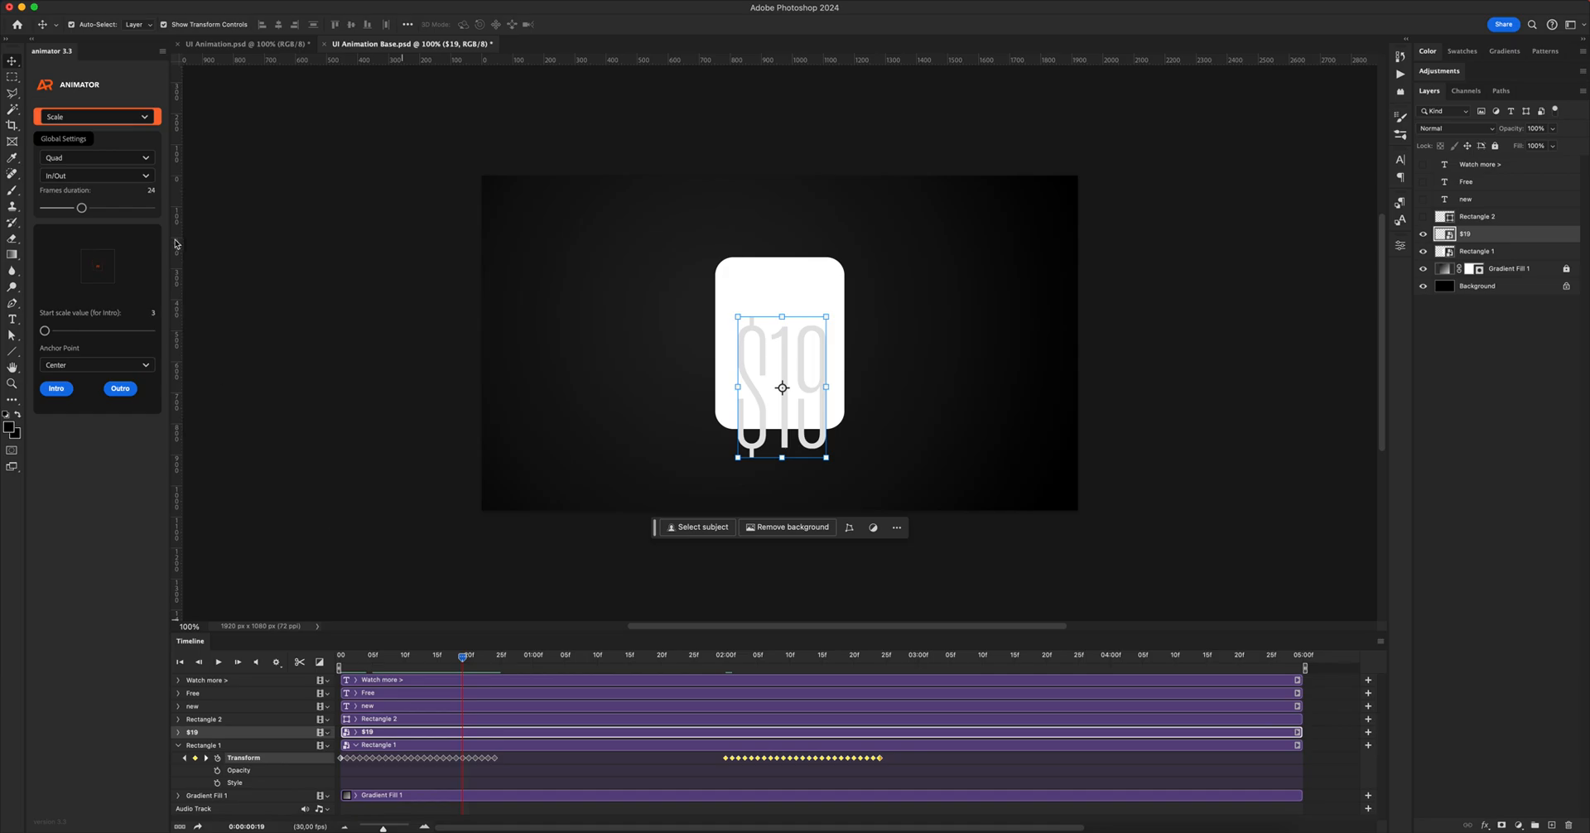
click(72, 118)
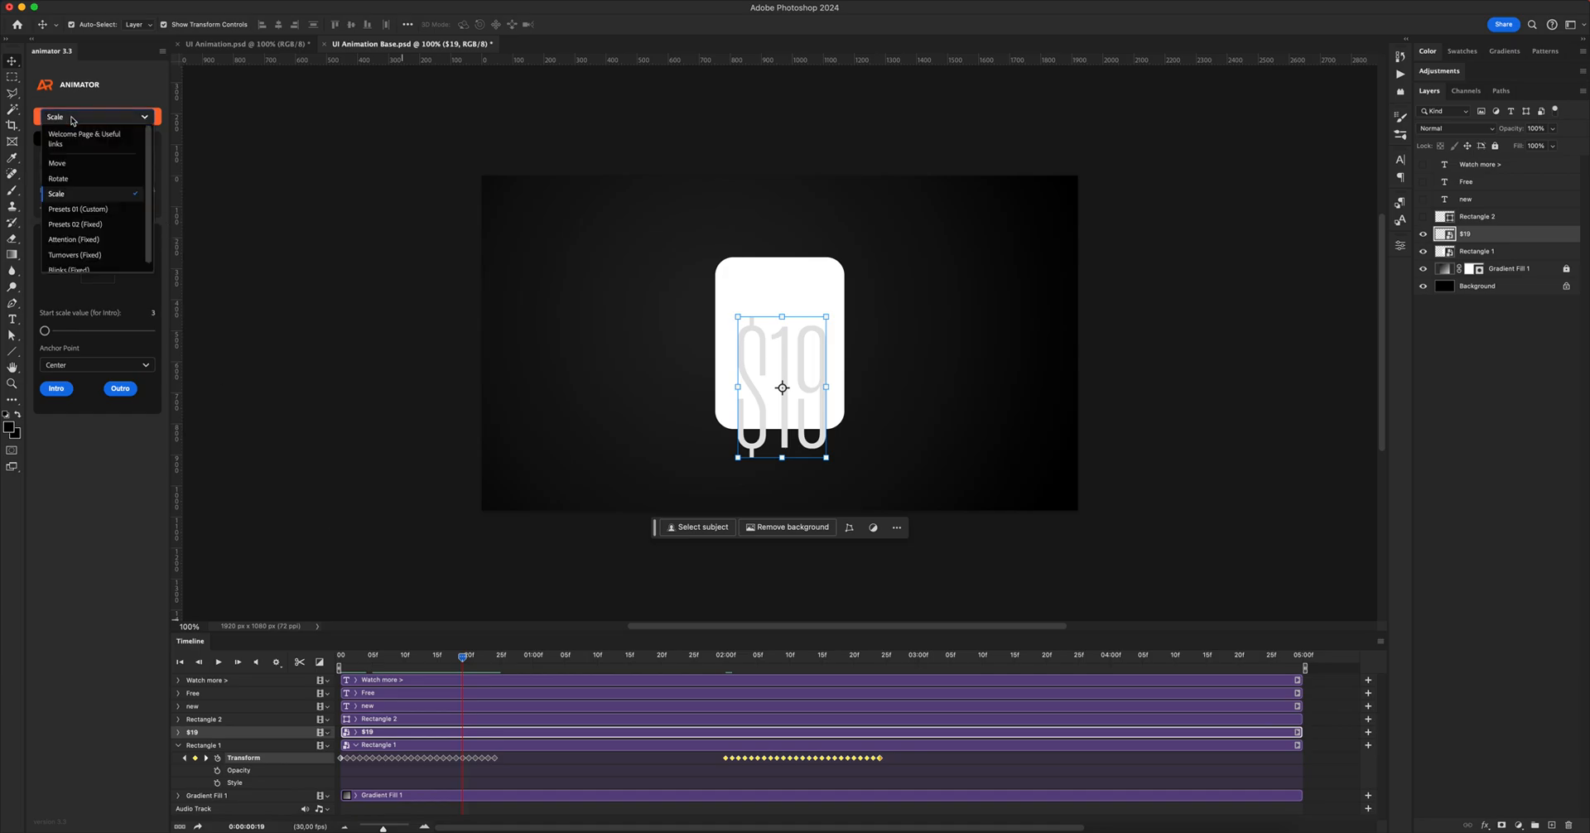
click(73, 169)
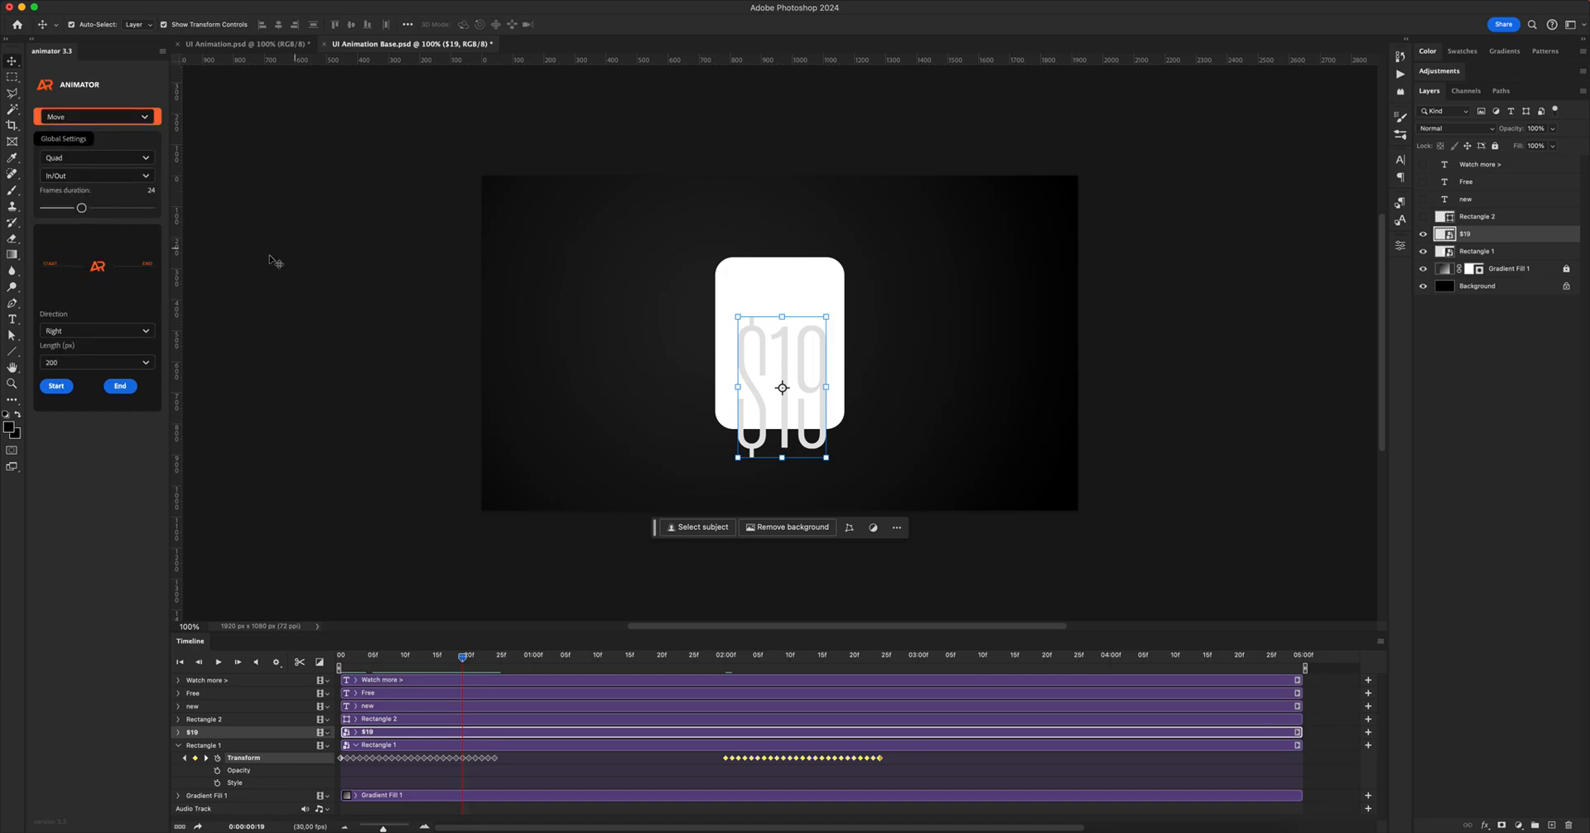
click(84, 329)
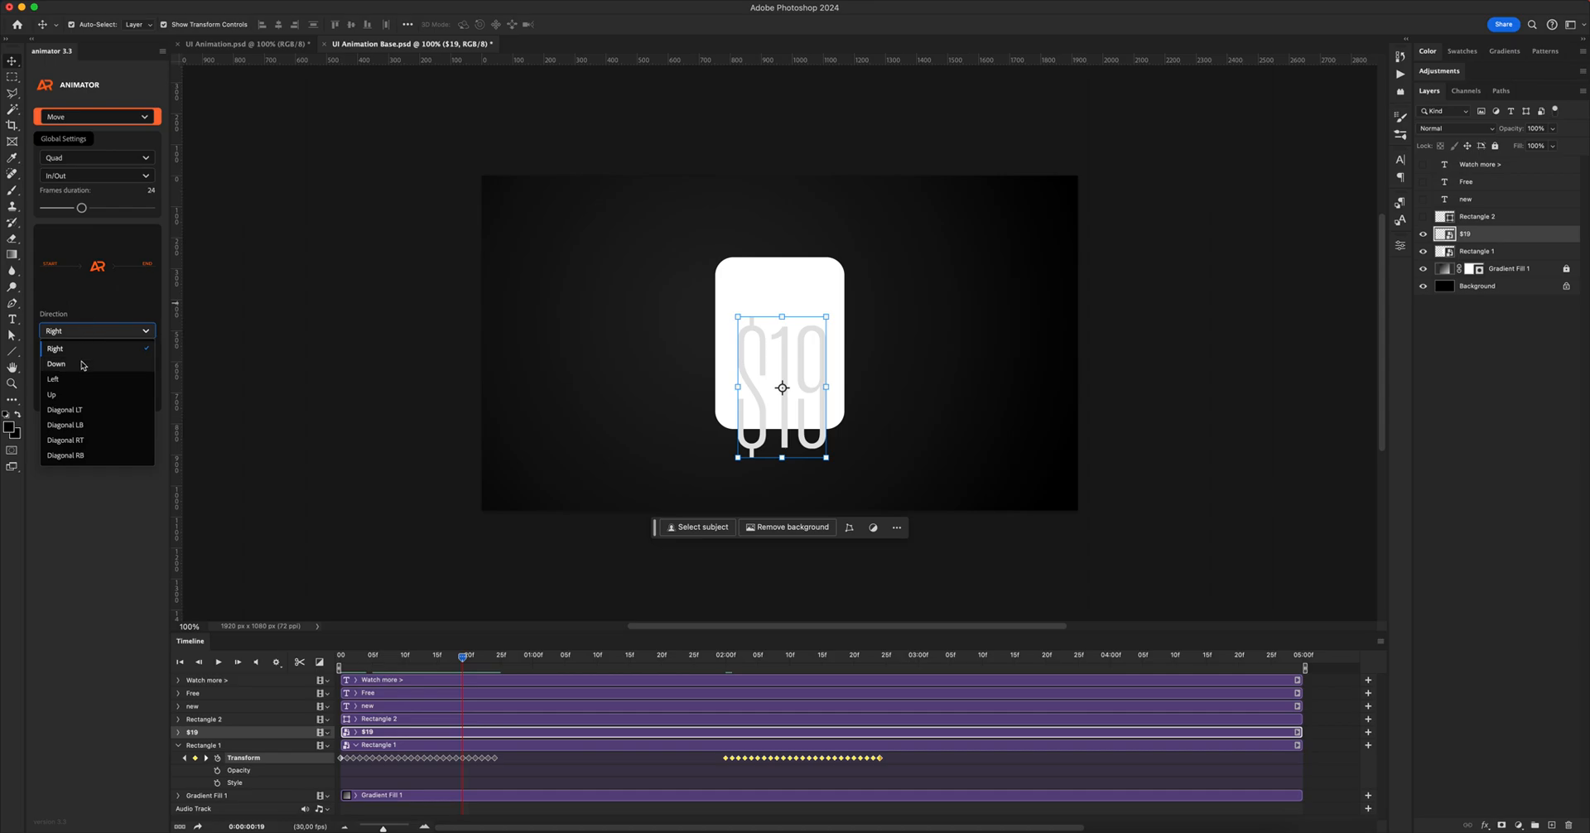
click(57, 363)
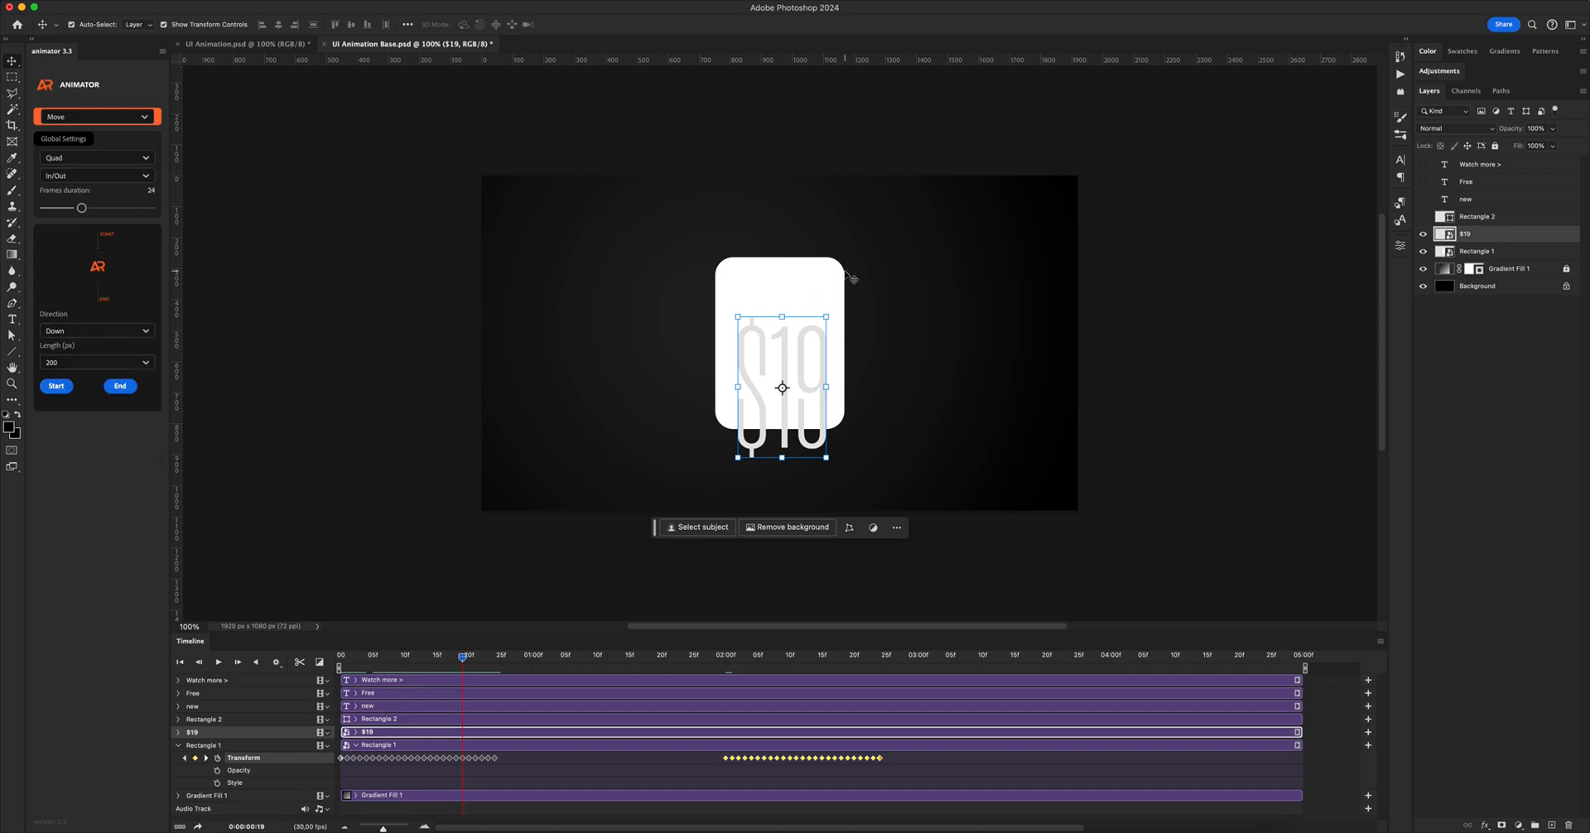
- Gauge the distance from the card's top edge to the $19 text with a marquee and set the move length to 300 px
key(m)
drag(771, 259, 784, 326)
key(super+d)
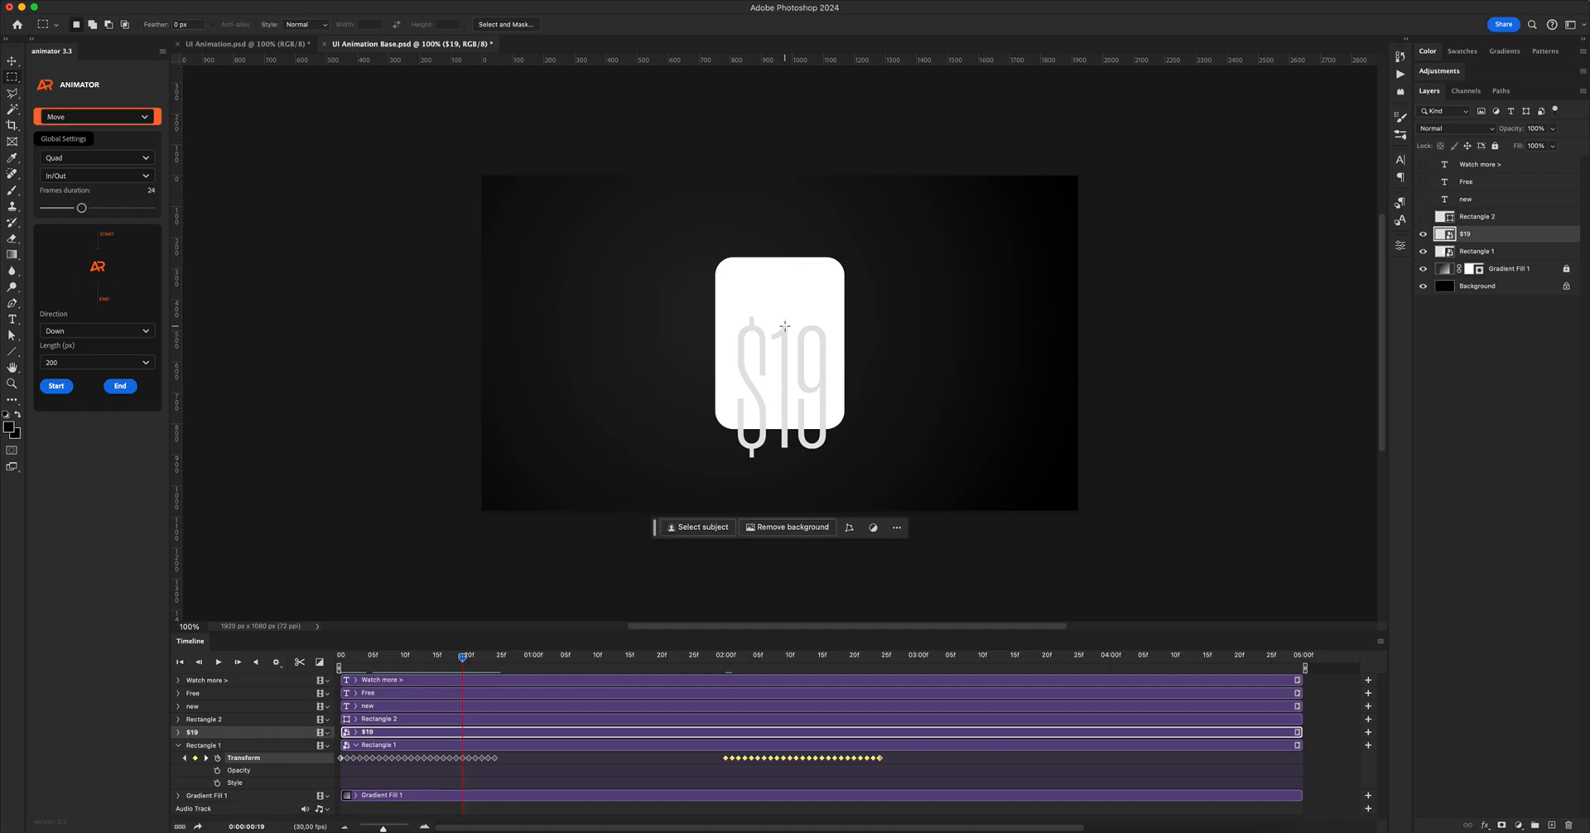
click(80, 363)
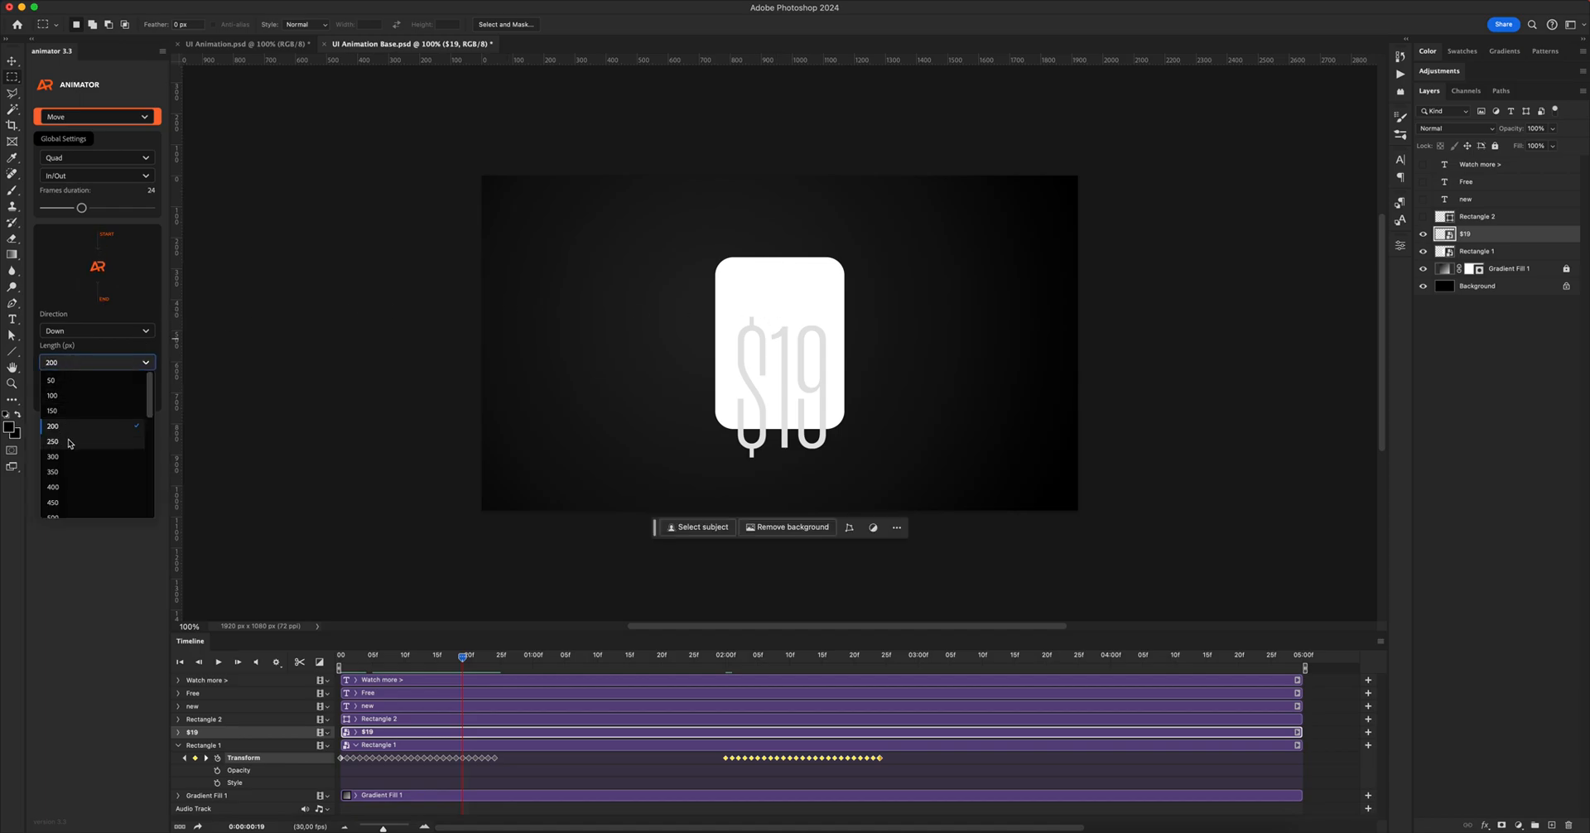
click(67, 458)
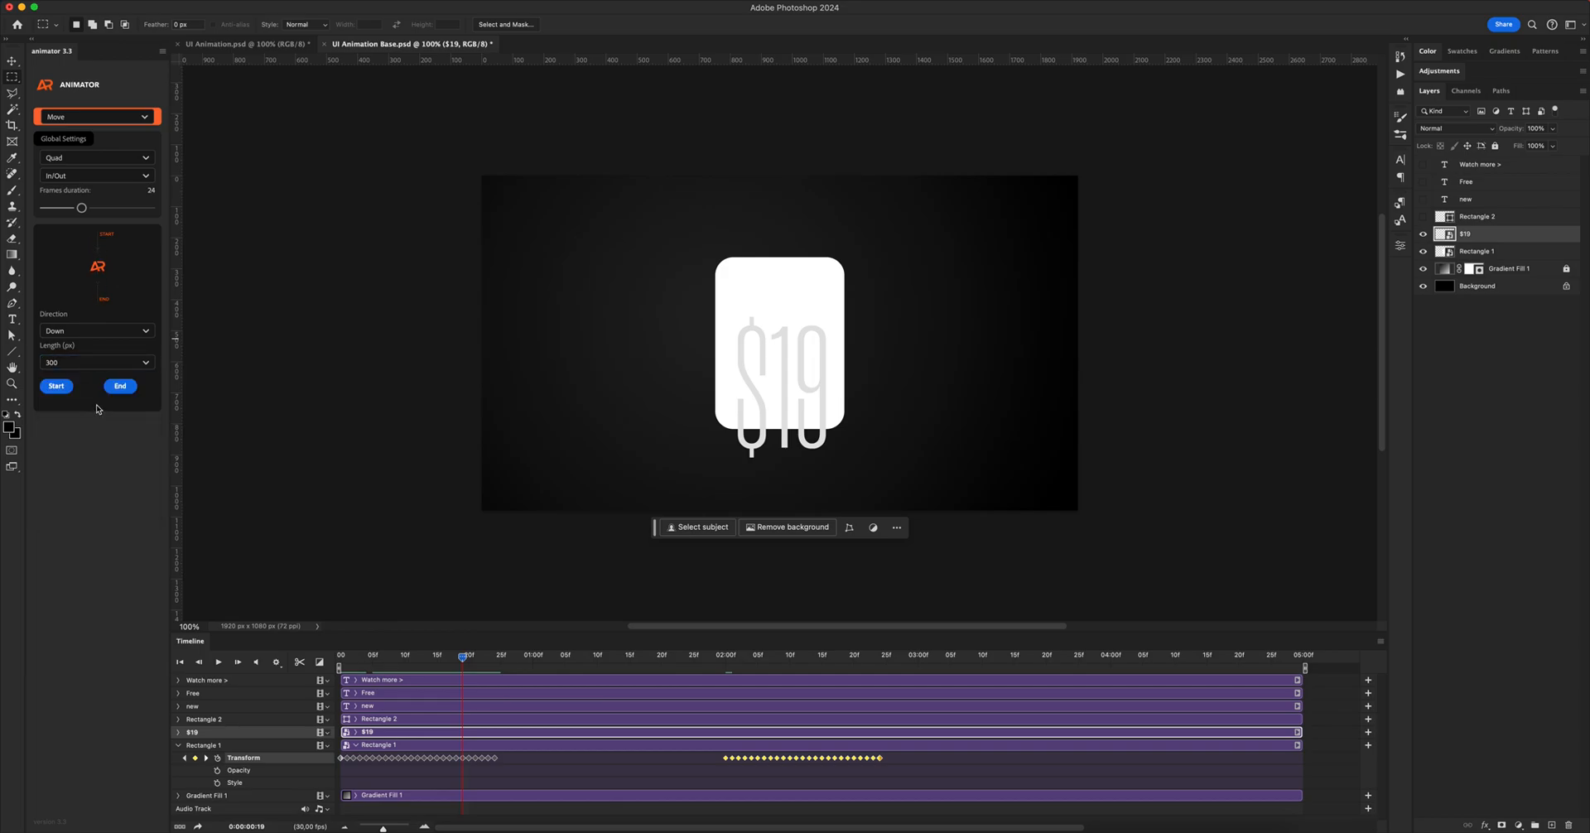
- Apply the Move start animation to $19 at the timeline's beginning and the Move end animation at 02:00f, and scrub back to check
click(178, 732)
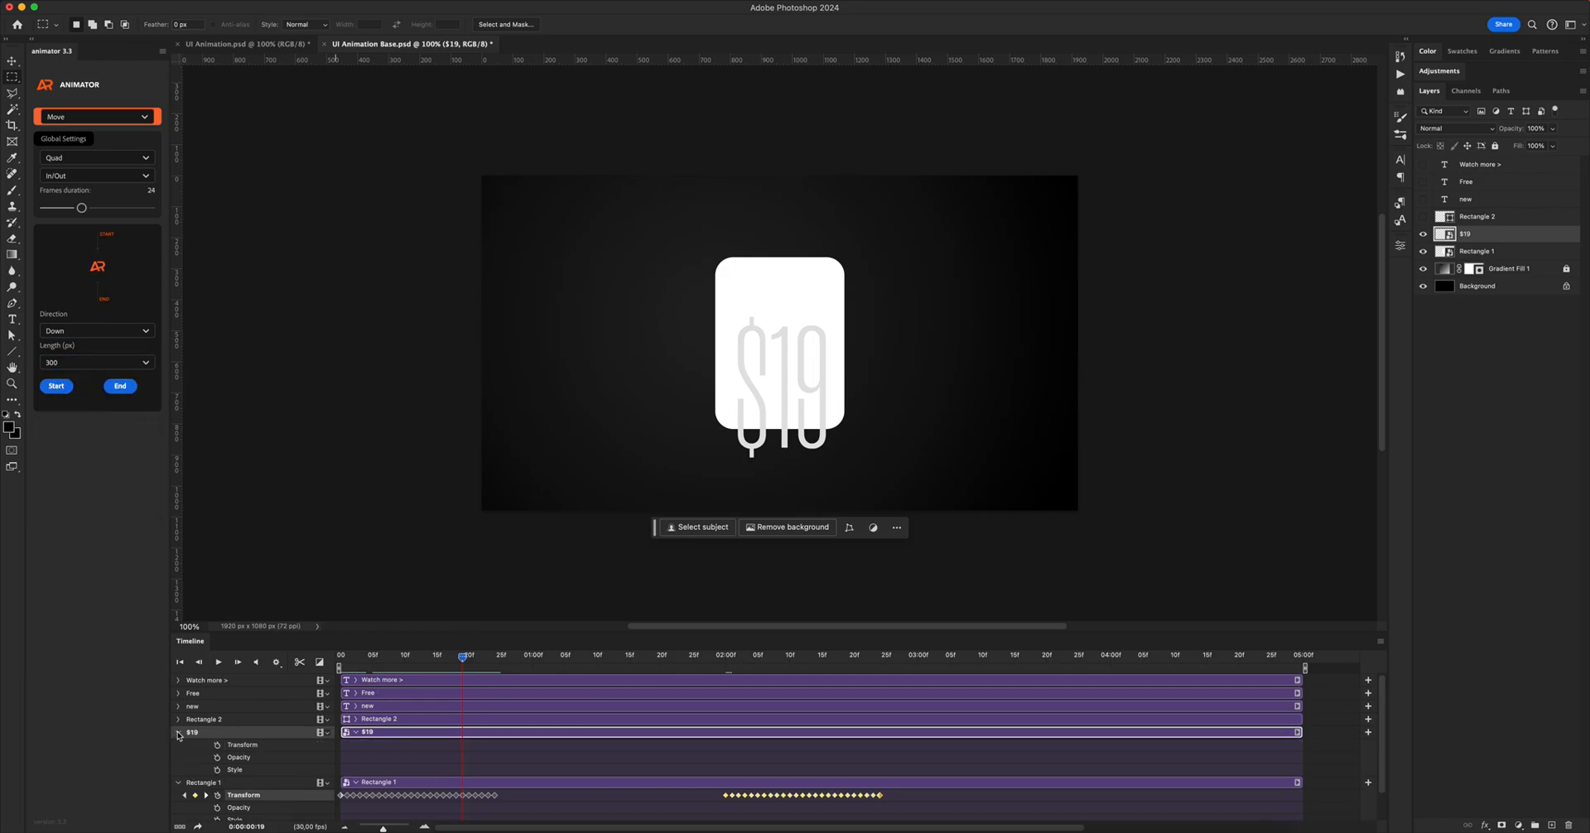
drag(458, 660, 339, 659)
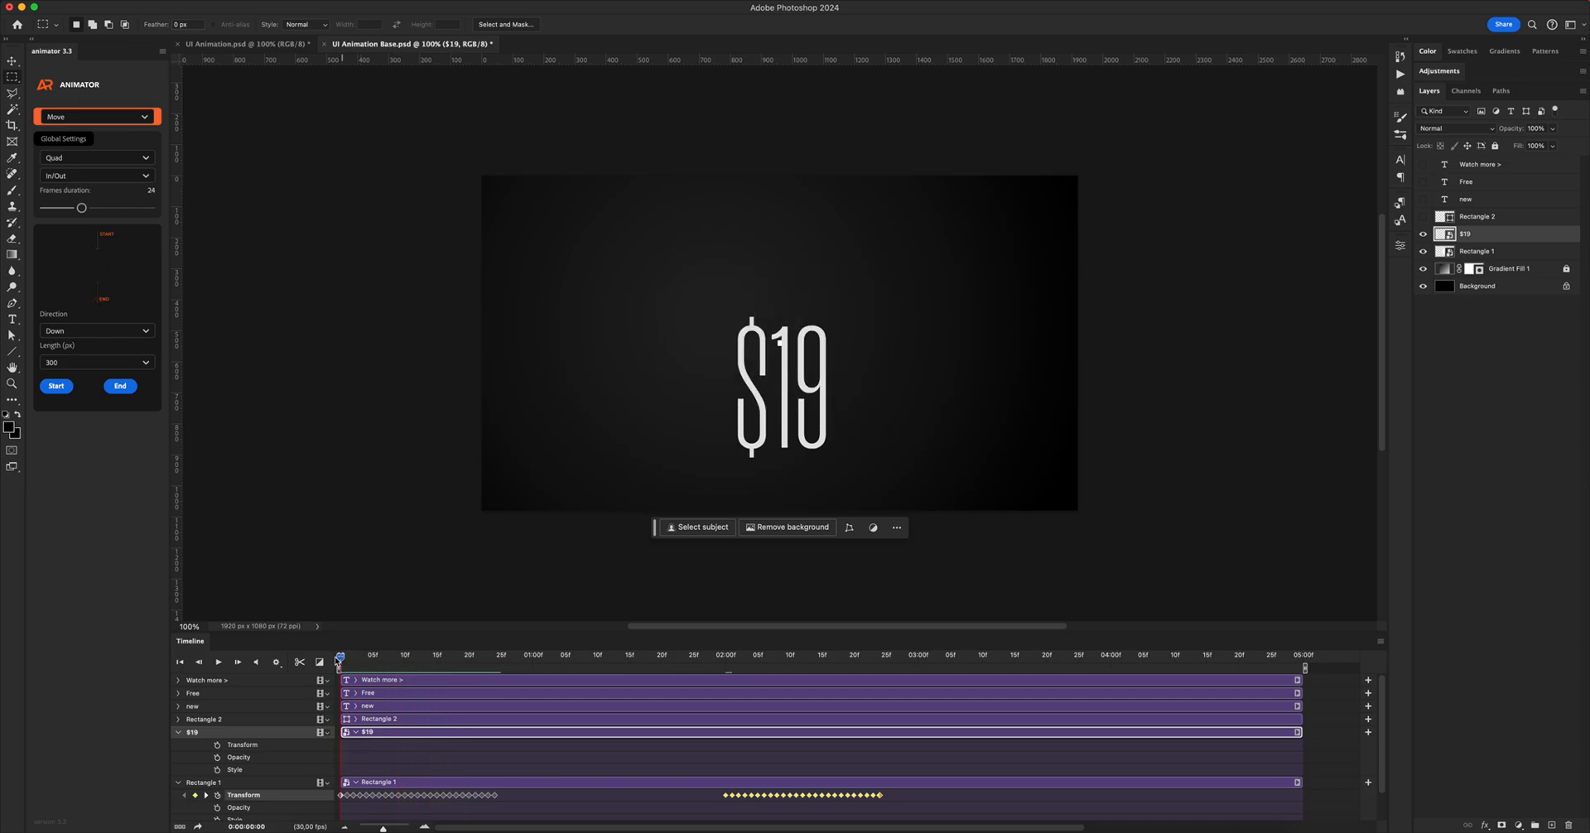
click(58, 386)
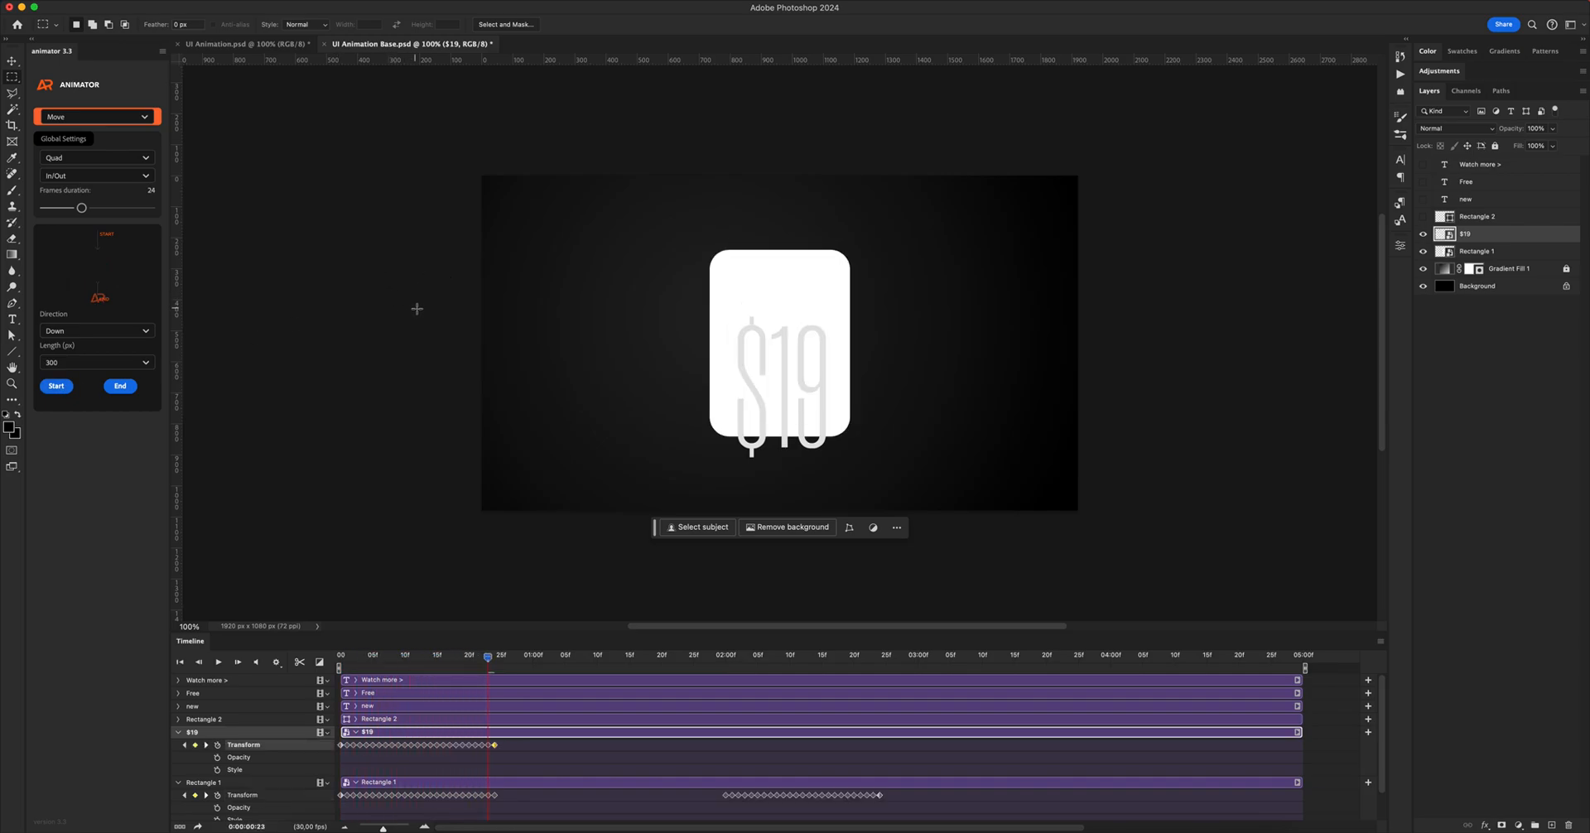
click(725, 660)
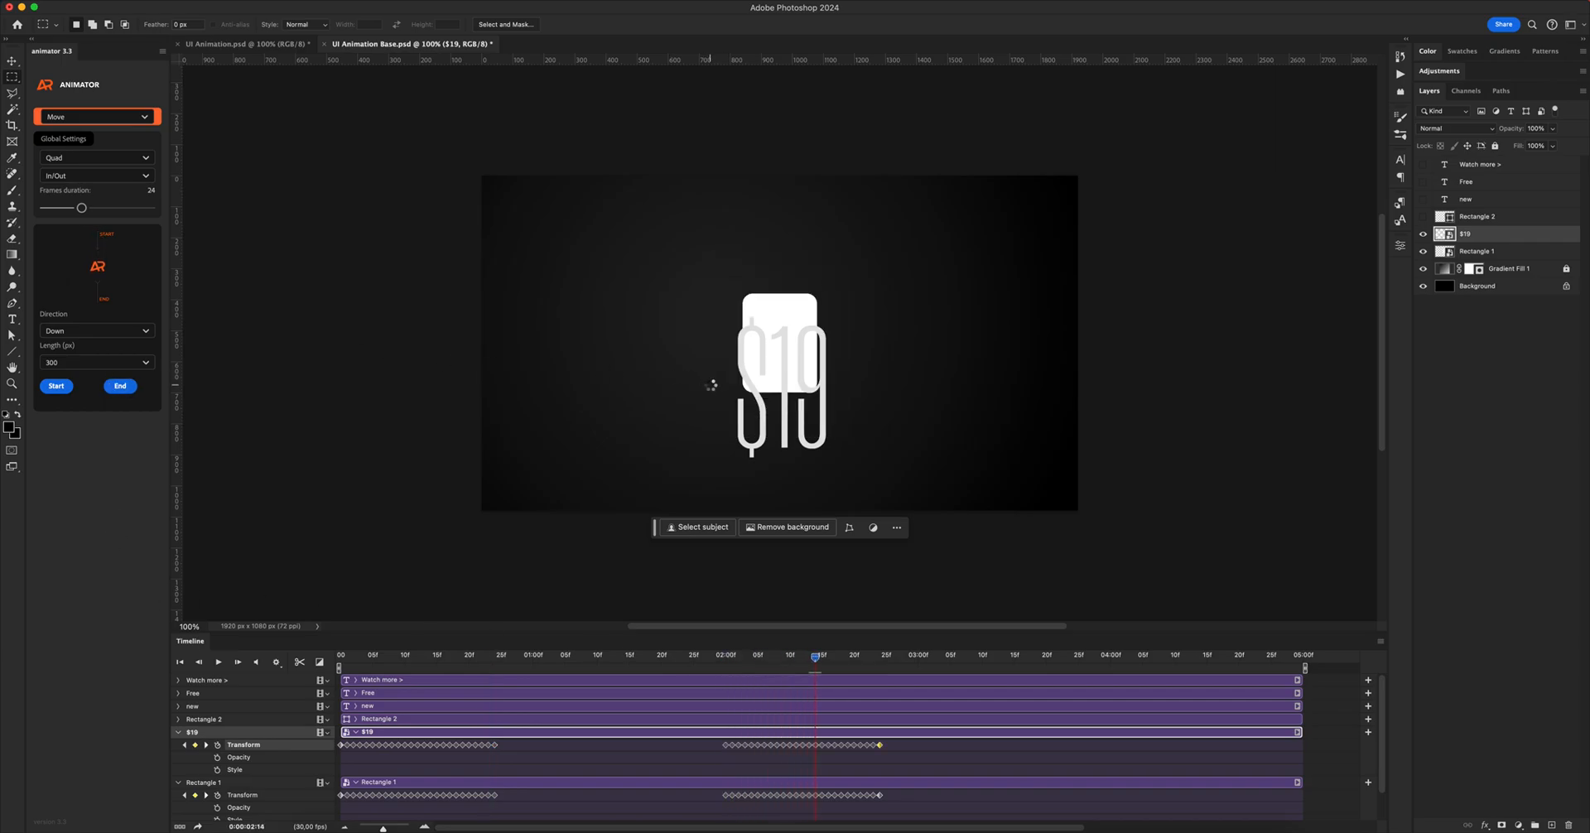
drag(878, 658, 621, 660)
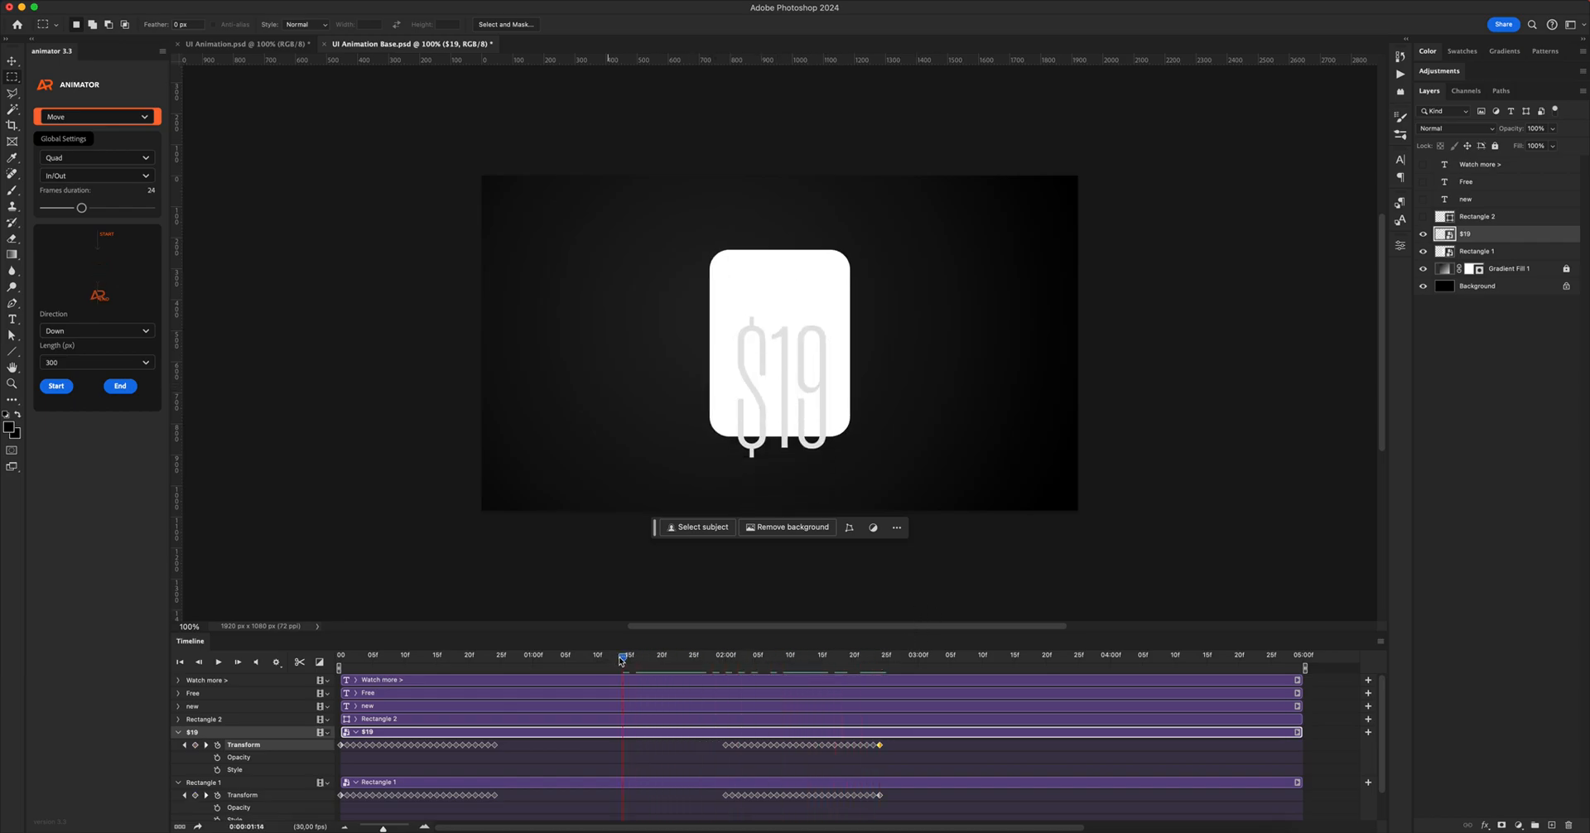
- Clip the $19 layer to Rectangle 1 with a clipping mask while the full card is in view
mouse_move(523, 657)
mouse_down()
mouse_move(325, 654)
mouse_move(500, 655)
mouse_up()
right_click(1492, 235)
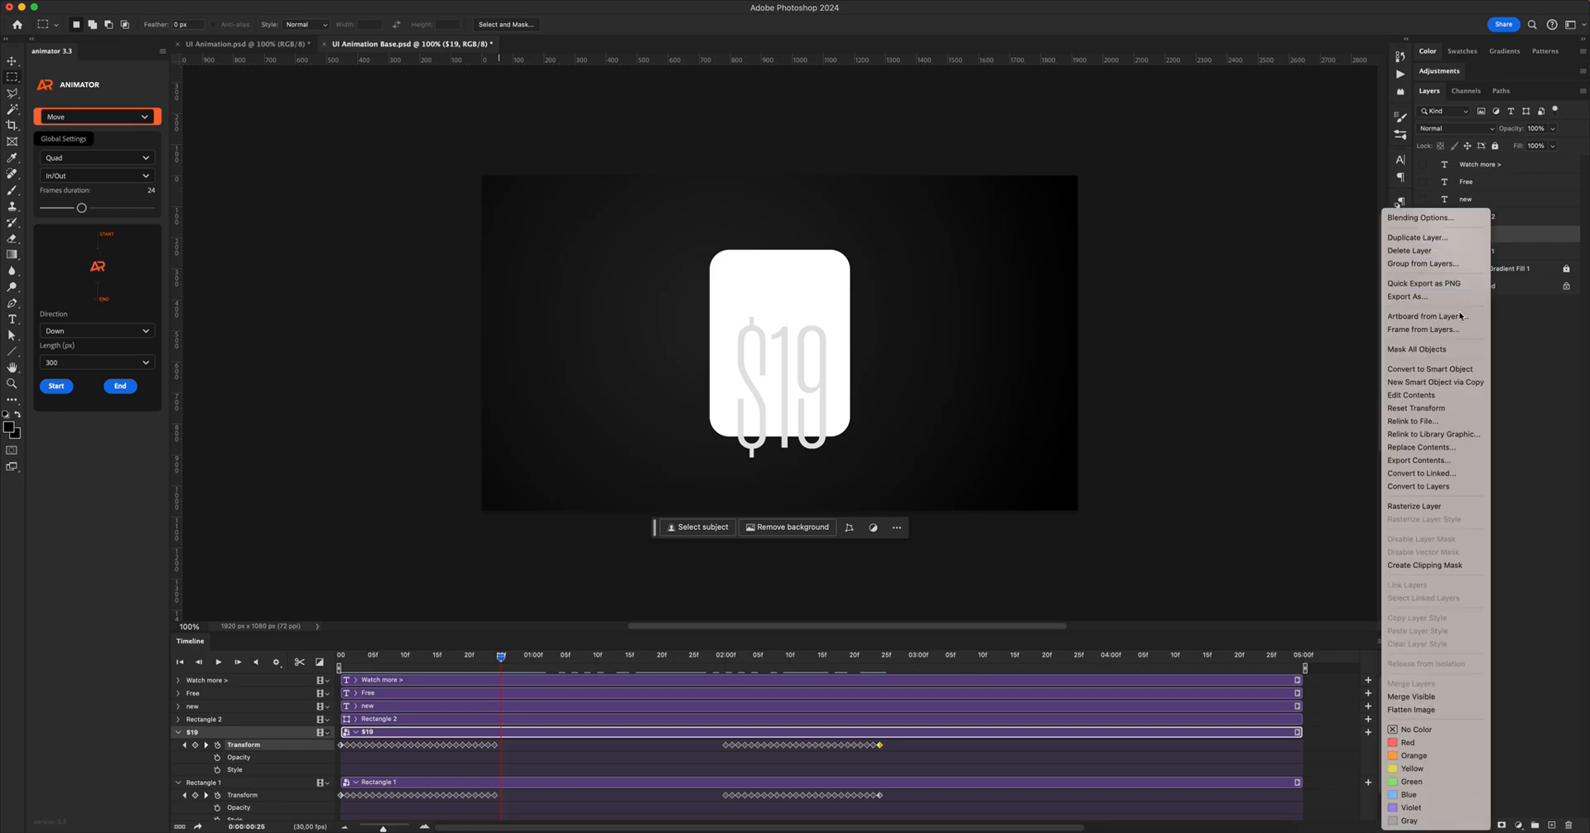
click(1426, 566)
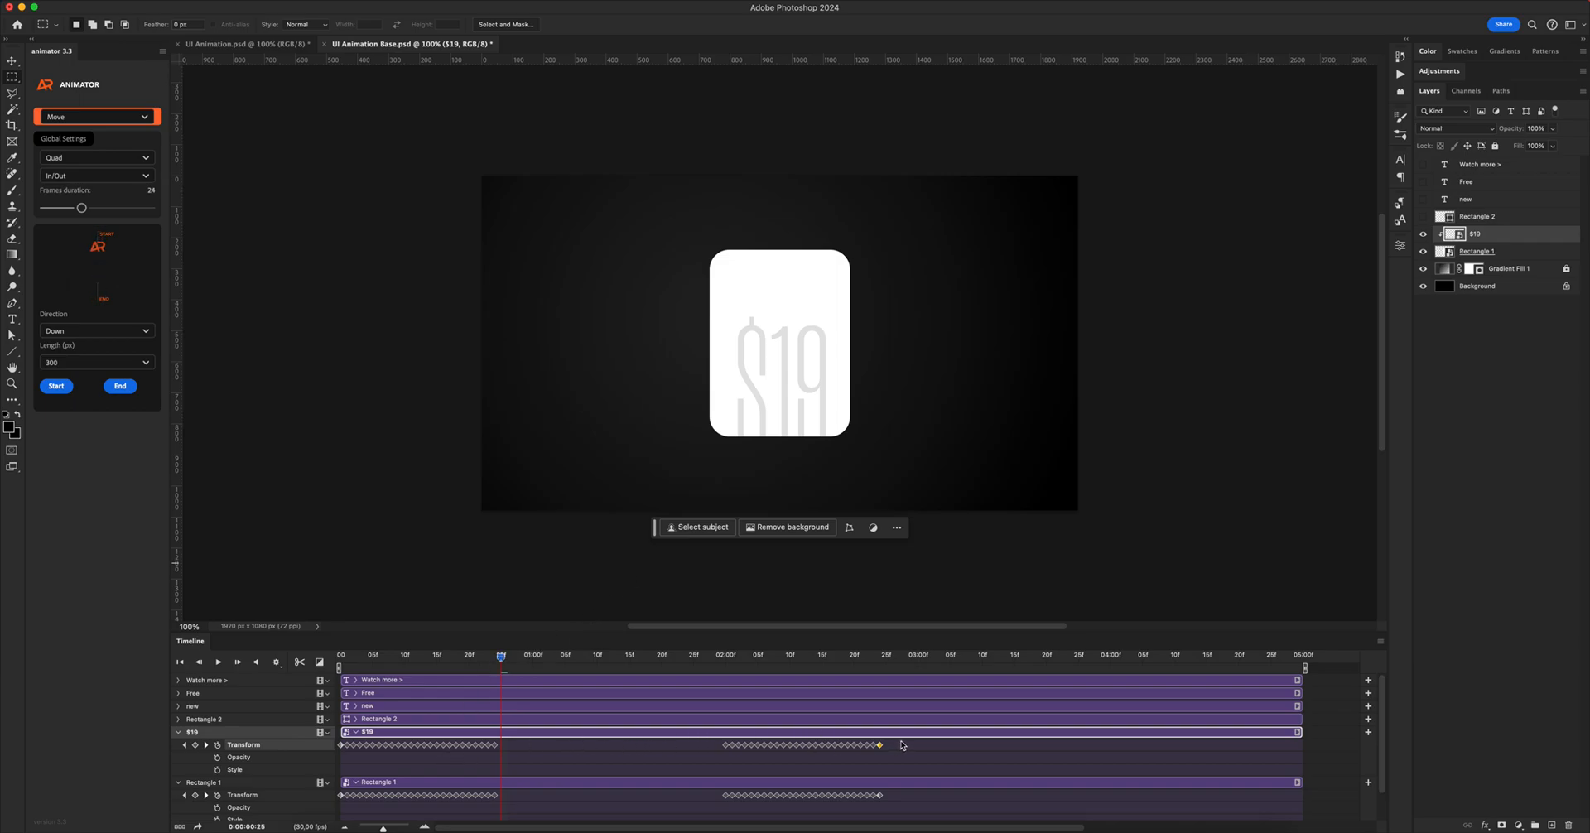
- Shift all of $19's transform keyframes so the two sets start at 05f and 02:05f, and play the animation from the beginning
drag(902, 745, 478, 746)
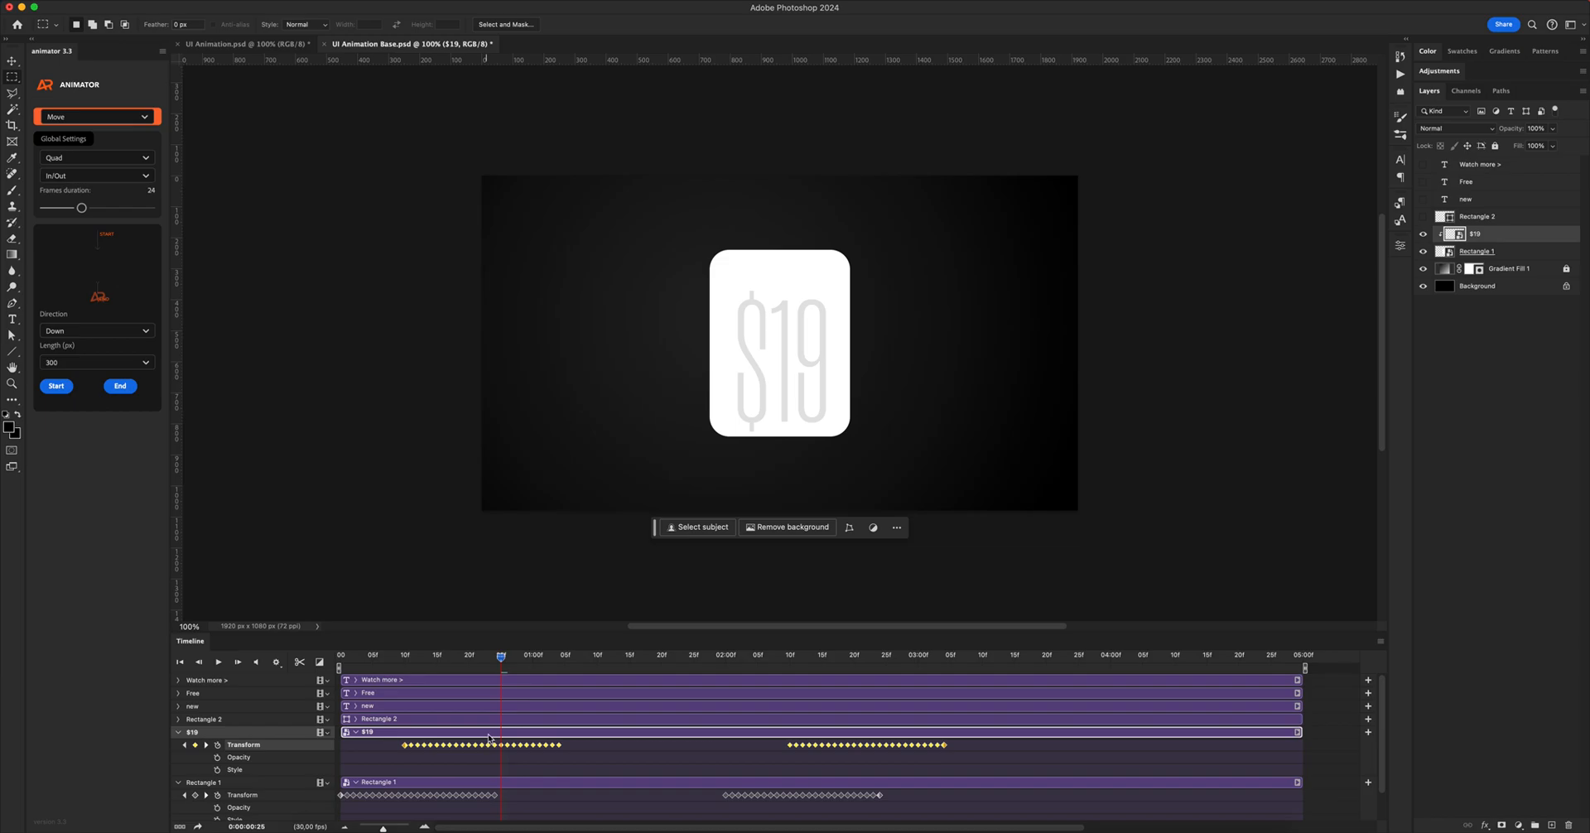
drag(503, 659, 432, 664)
drag(530, 750, 494, 750)
drag(429, 660, 340, 660)
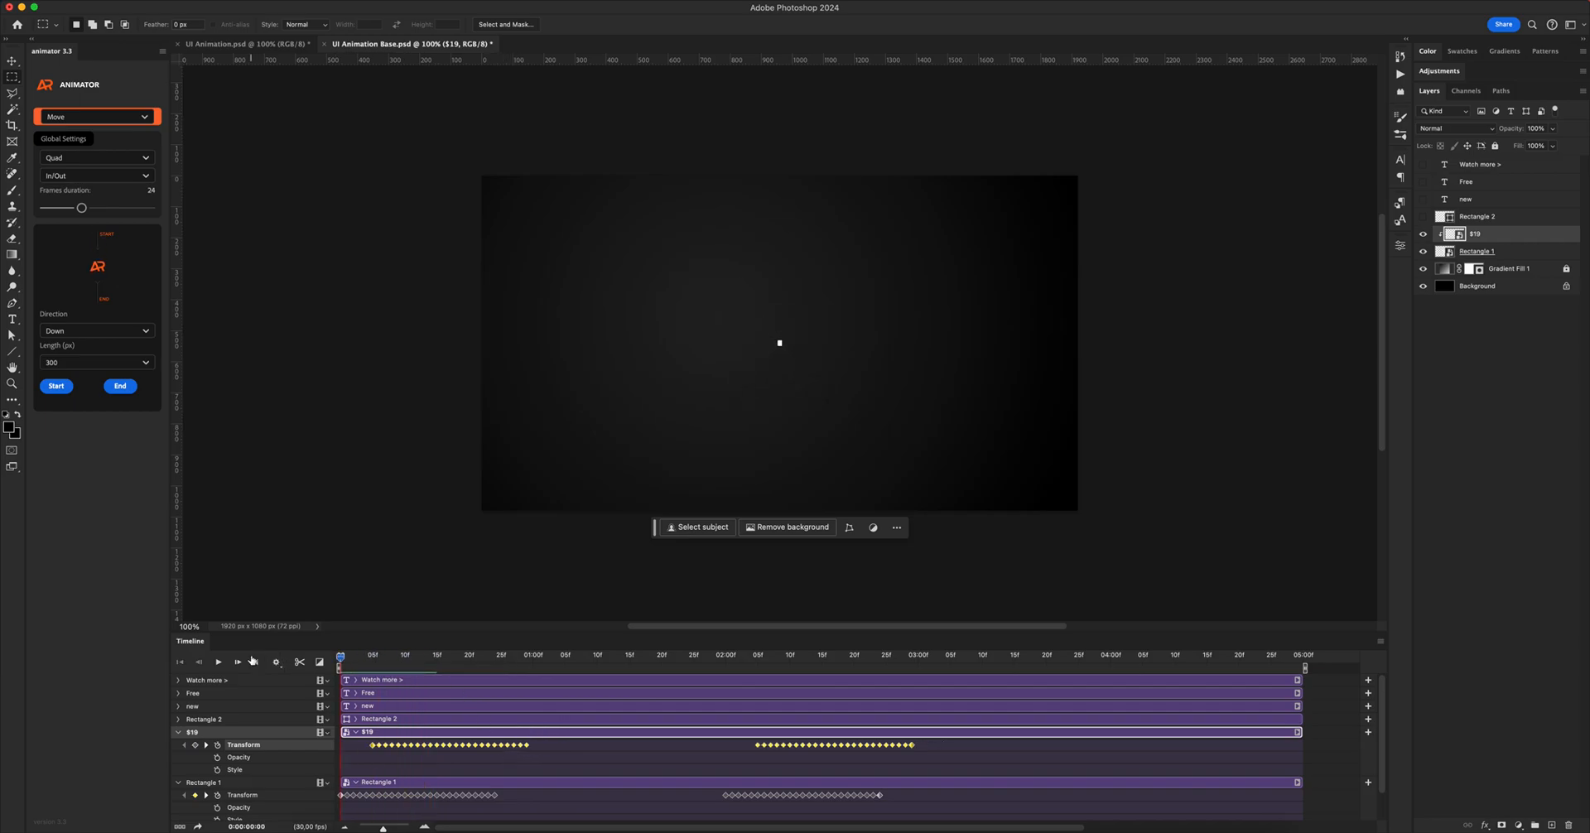
click(219, 662)
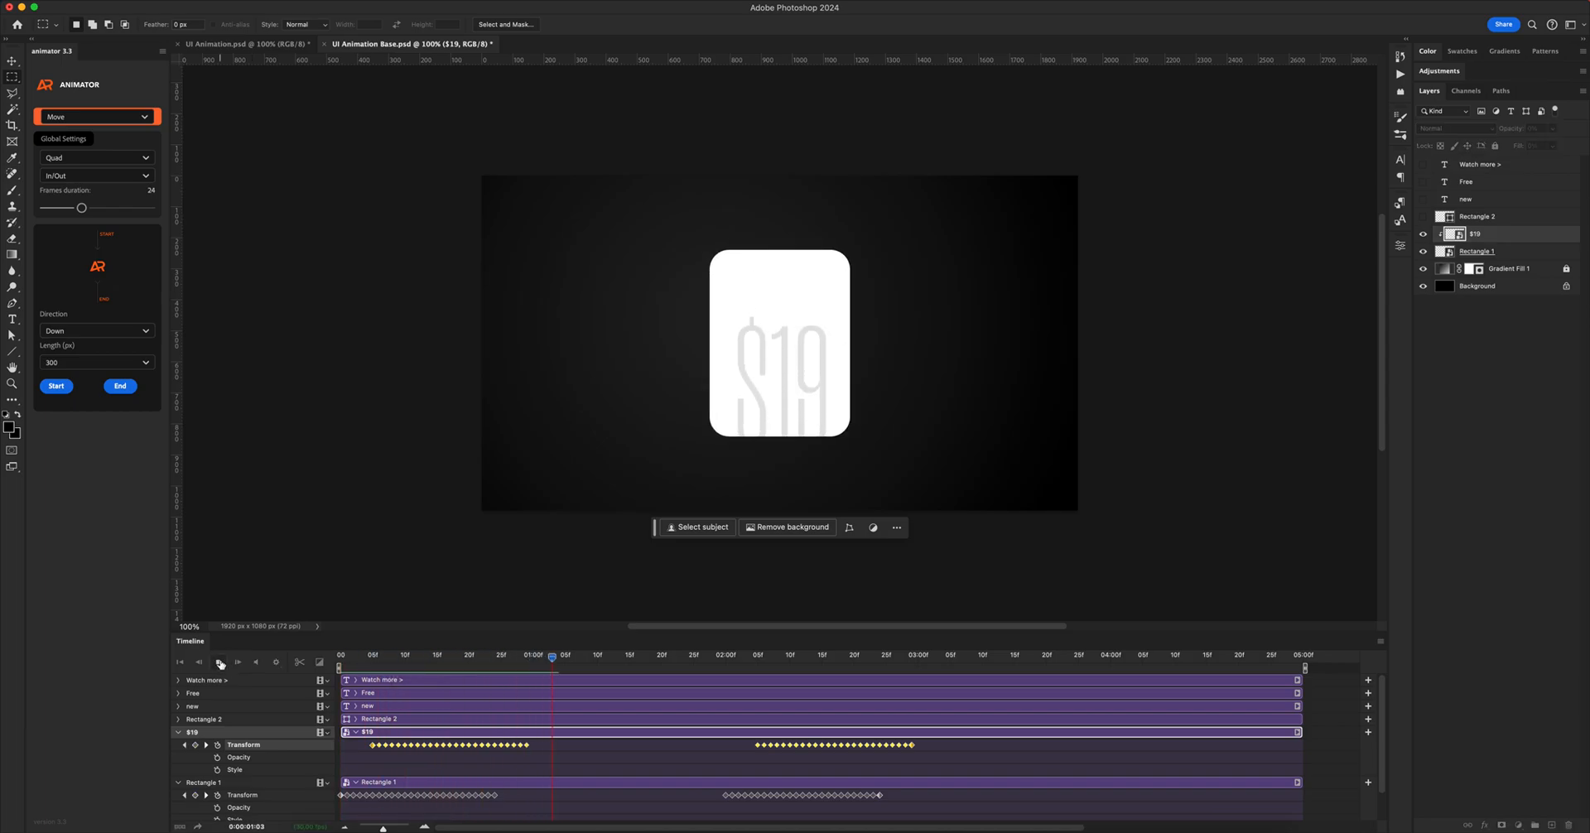
- Move $19's outro keyframes earlier to start at about 01:23f, scrub back to the beginning, and collapse the $19 and Rectangle 1 tracks
drag(584, 656, 717, 673)
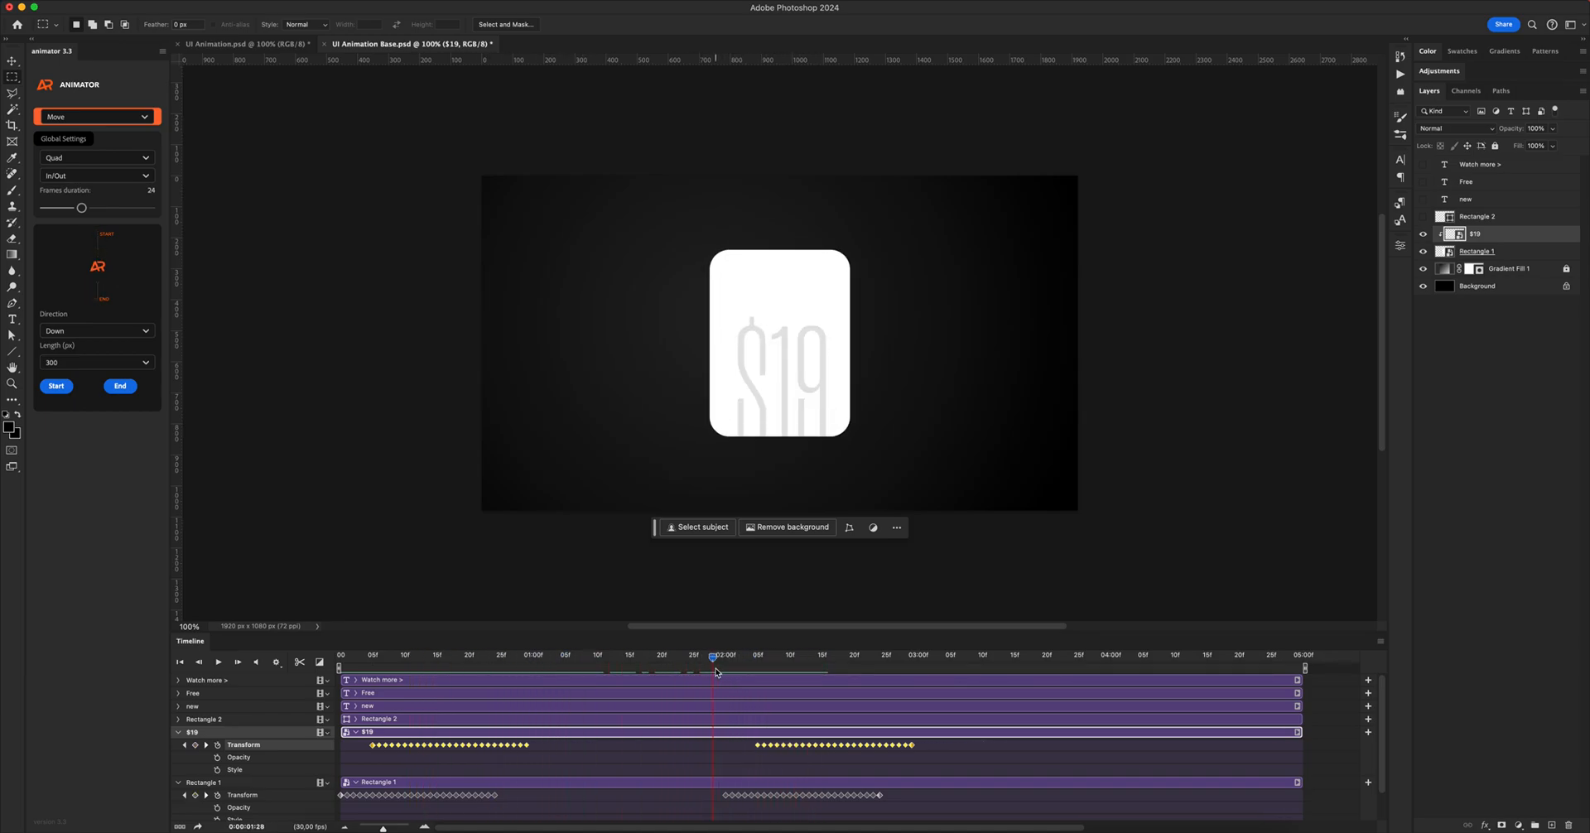
drag(924, 744, 722, 744)
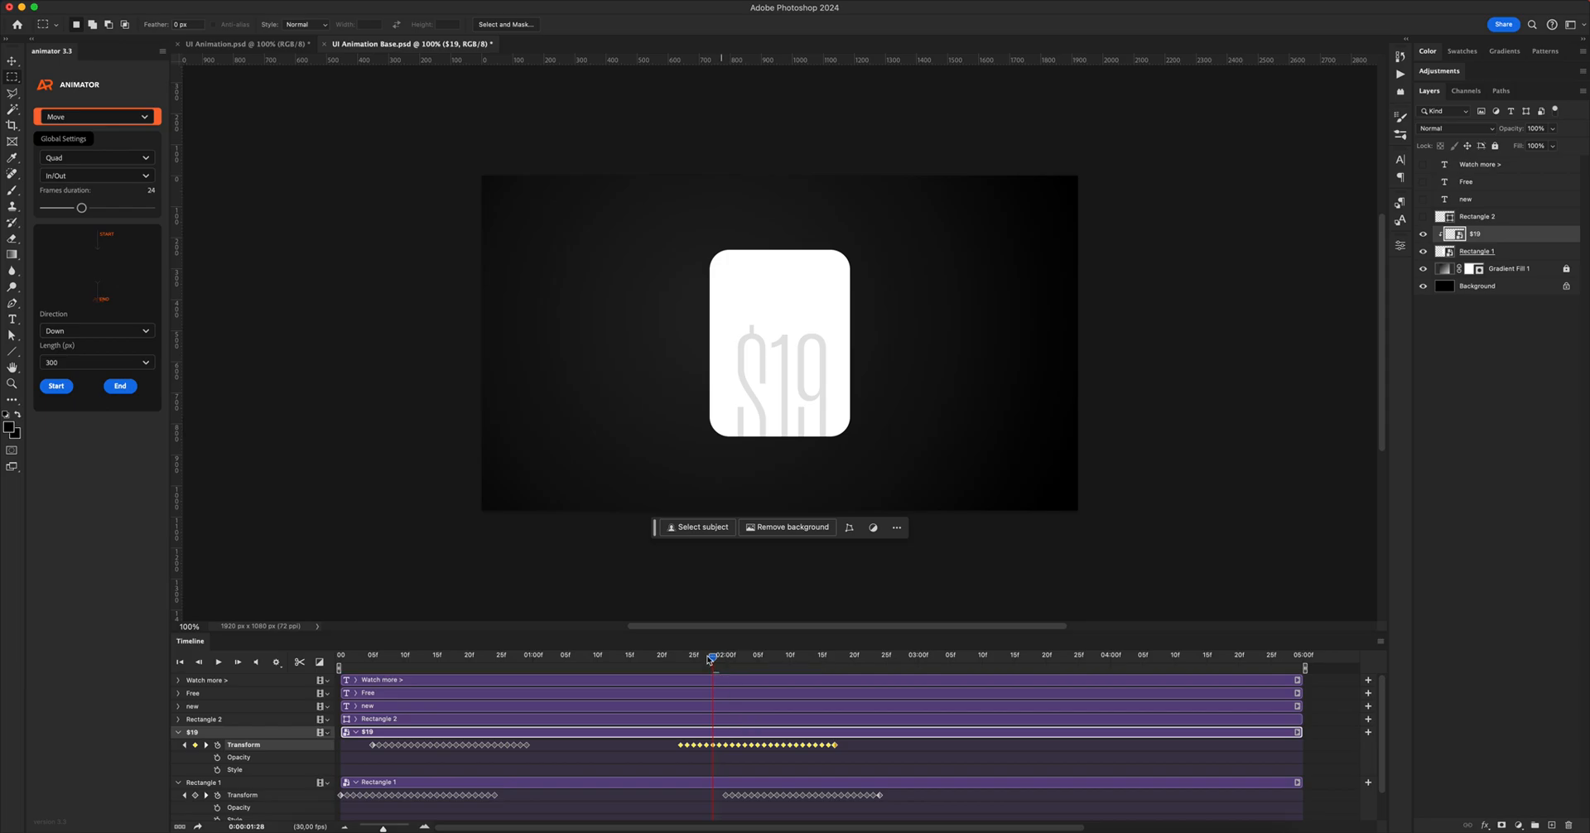
drag(716, 659, 204, 688)
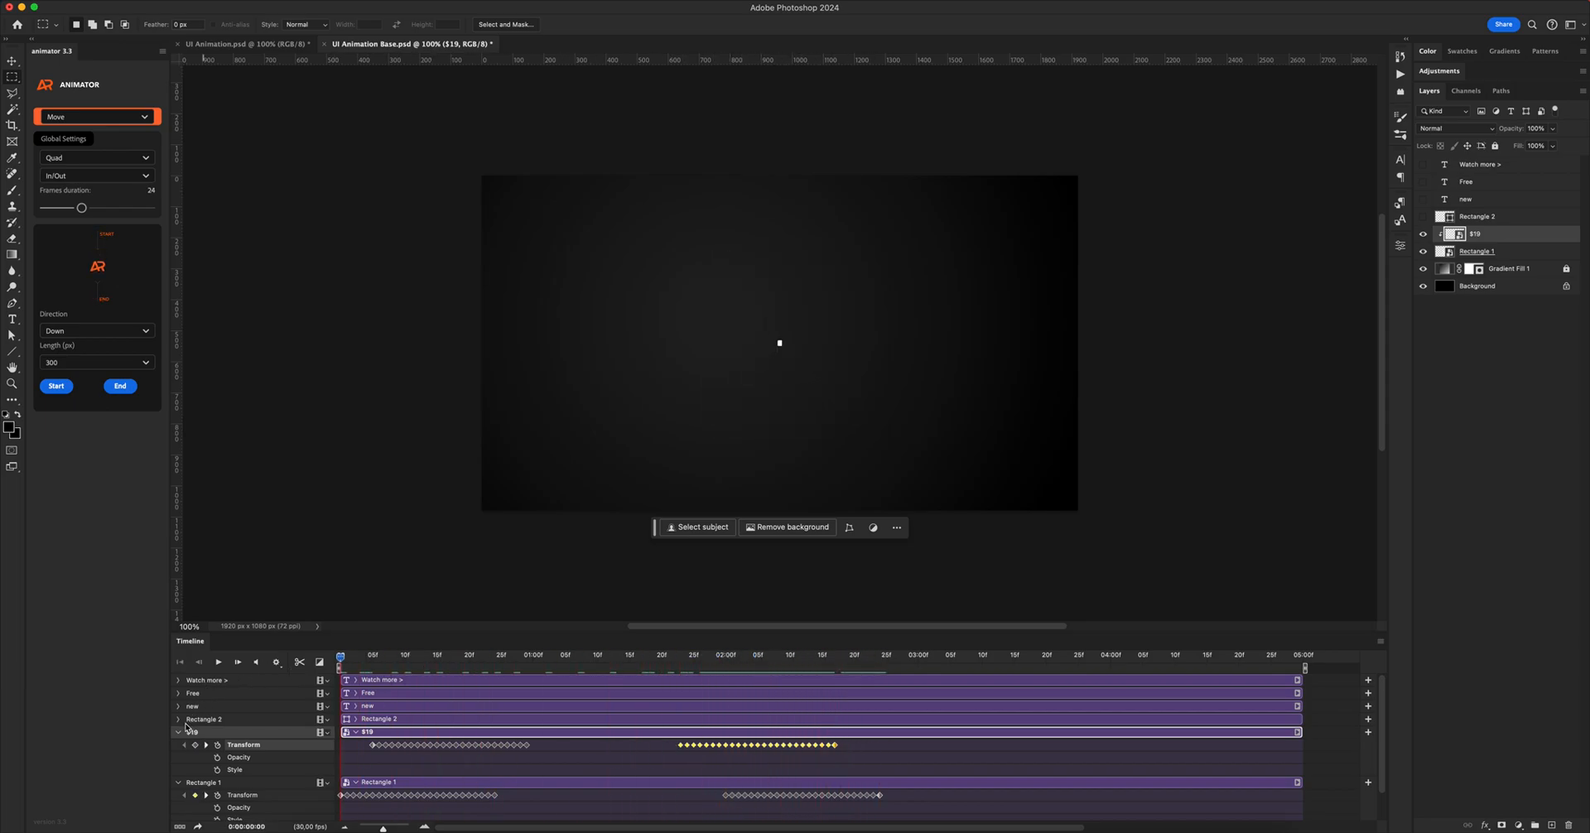
click(179, 732)
click(178, 745)
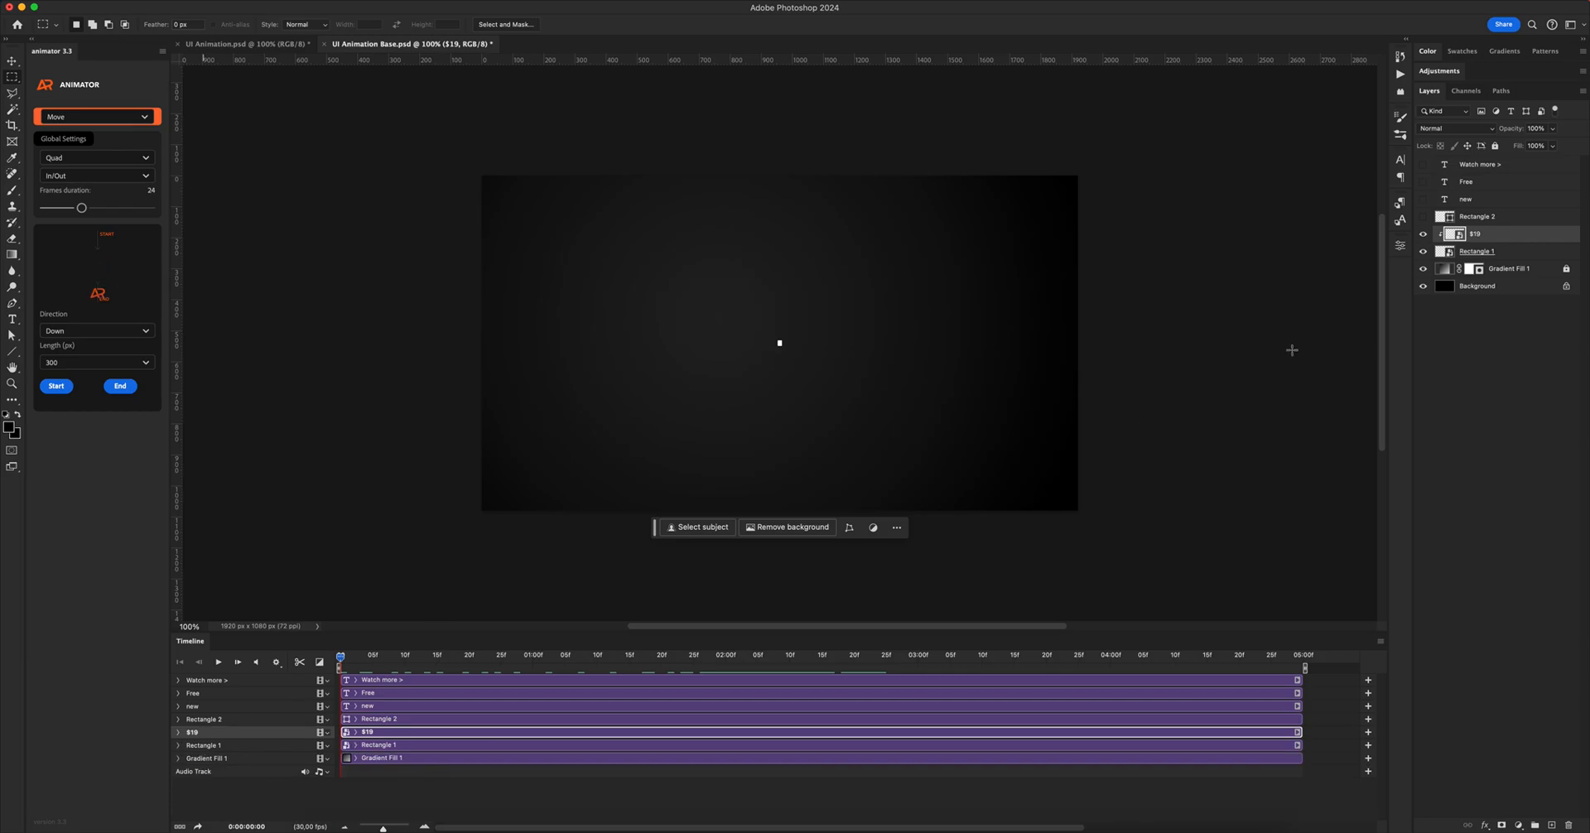
- Show the Rectangle 2 and new layers and convert them together into one smart object
click(1423, 216)
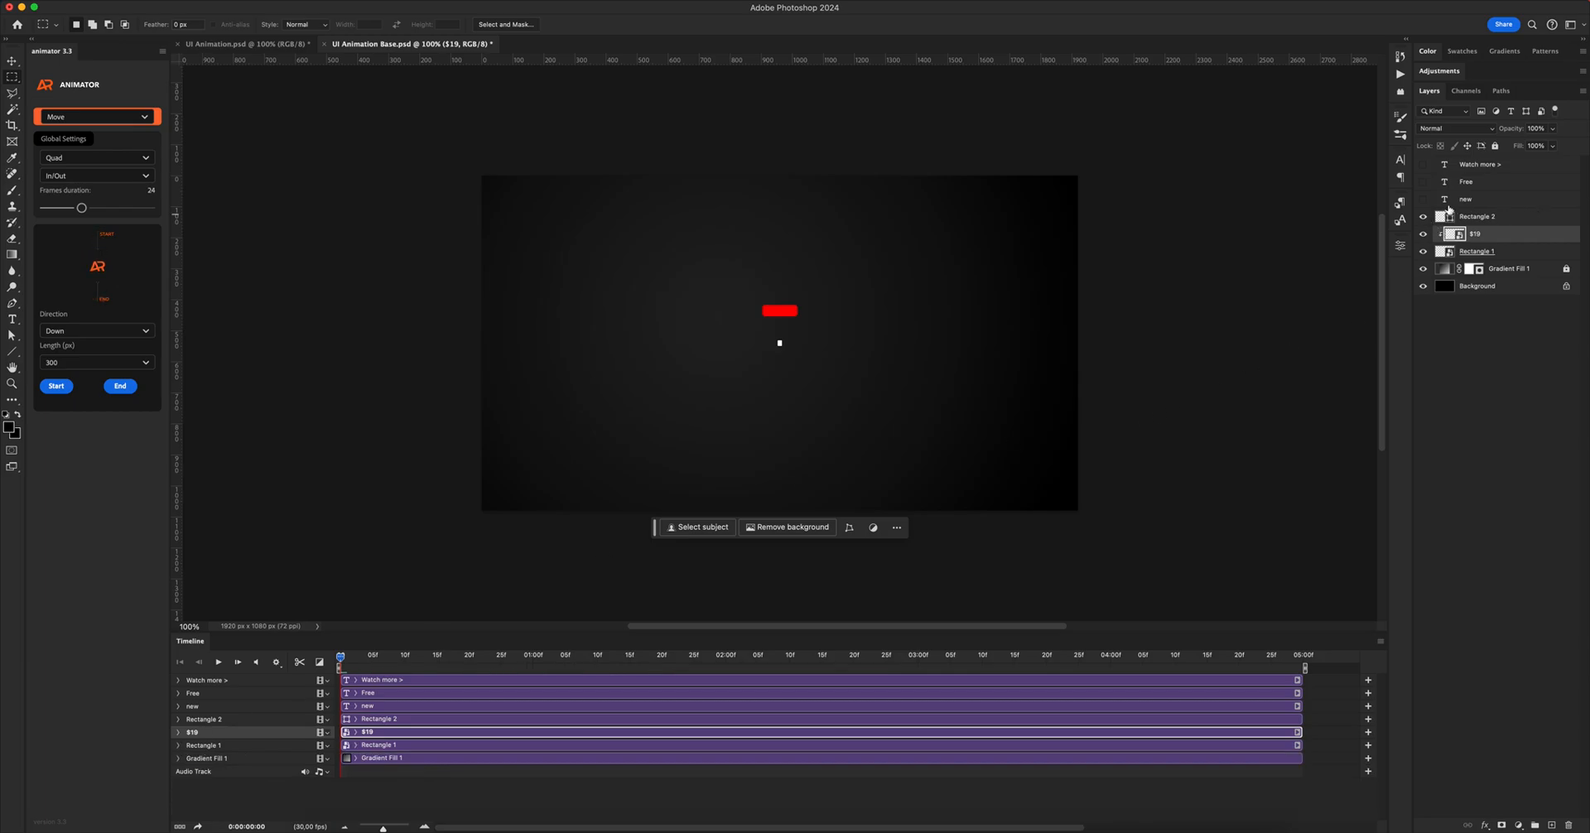
click(1486, 201)
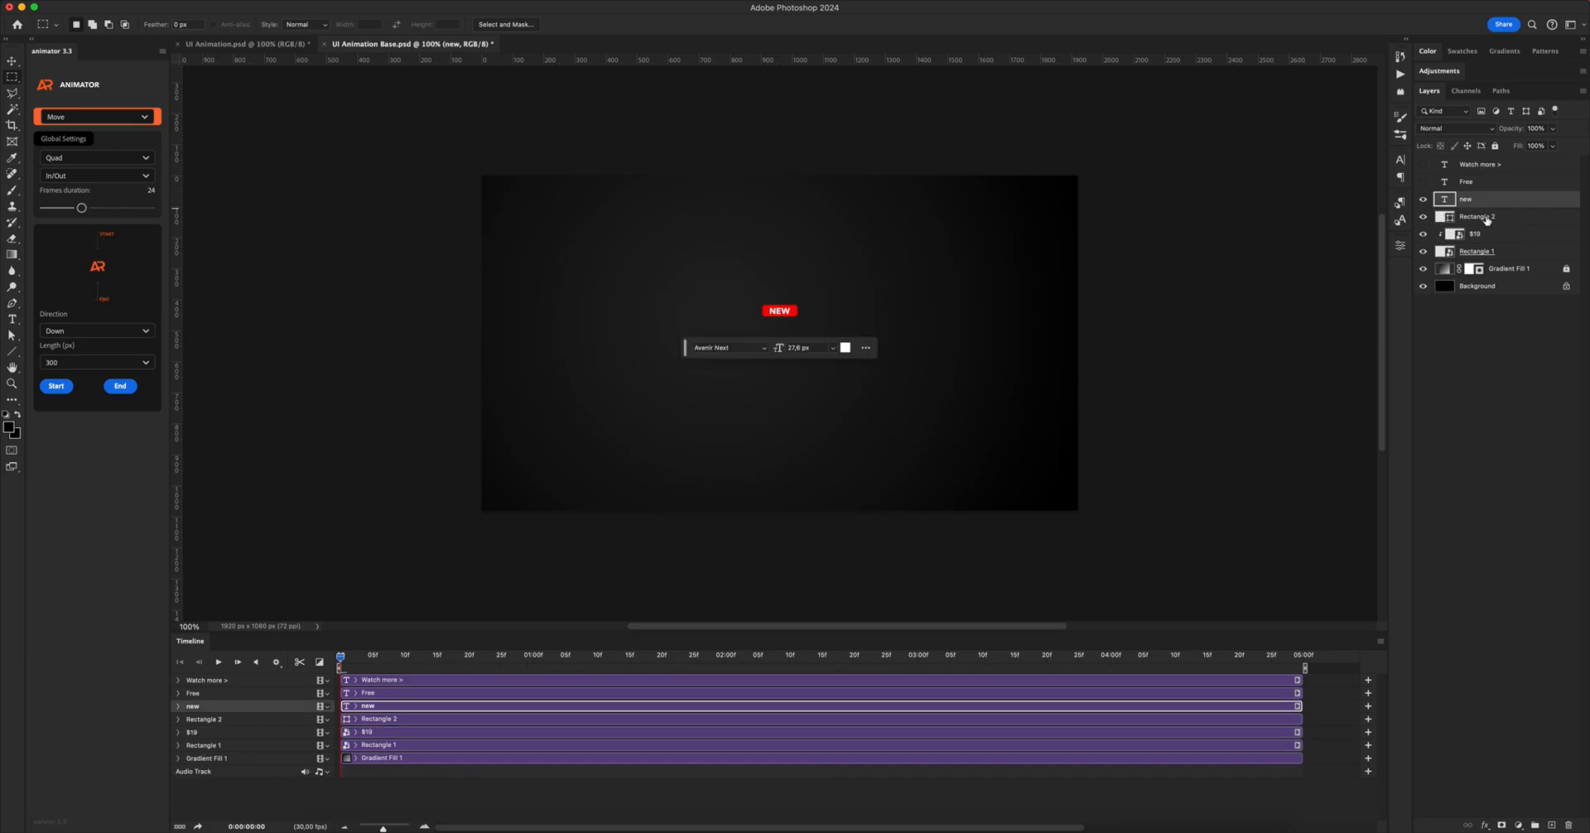
click(1494, 218)
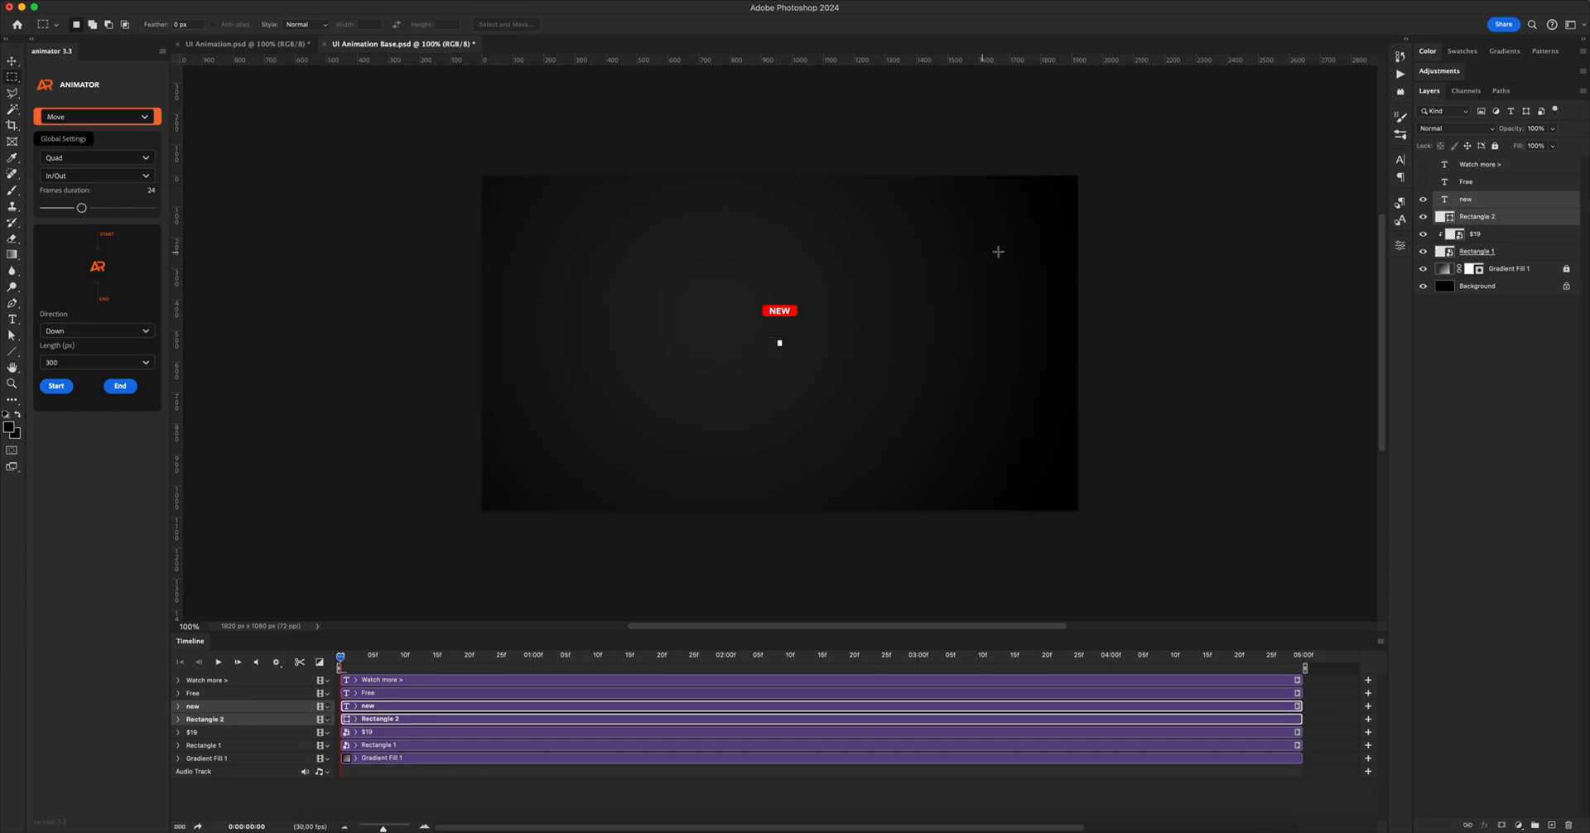
key(v)
key(super+plus)
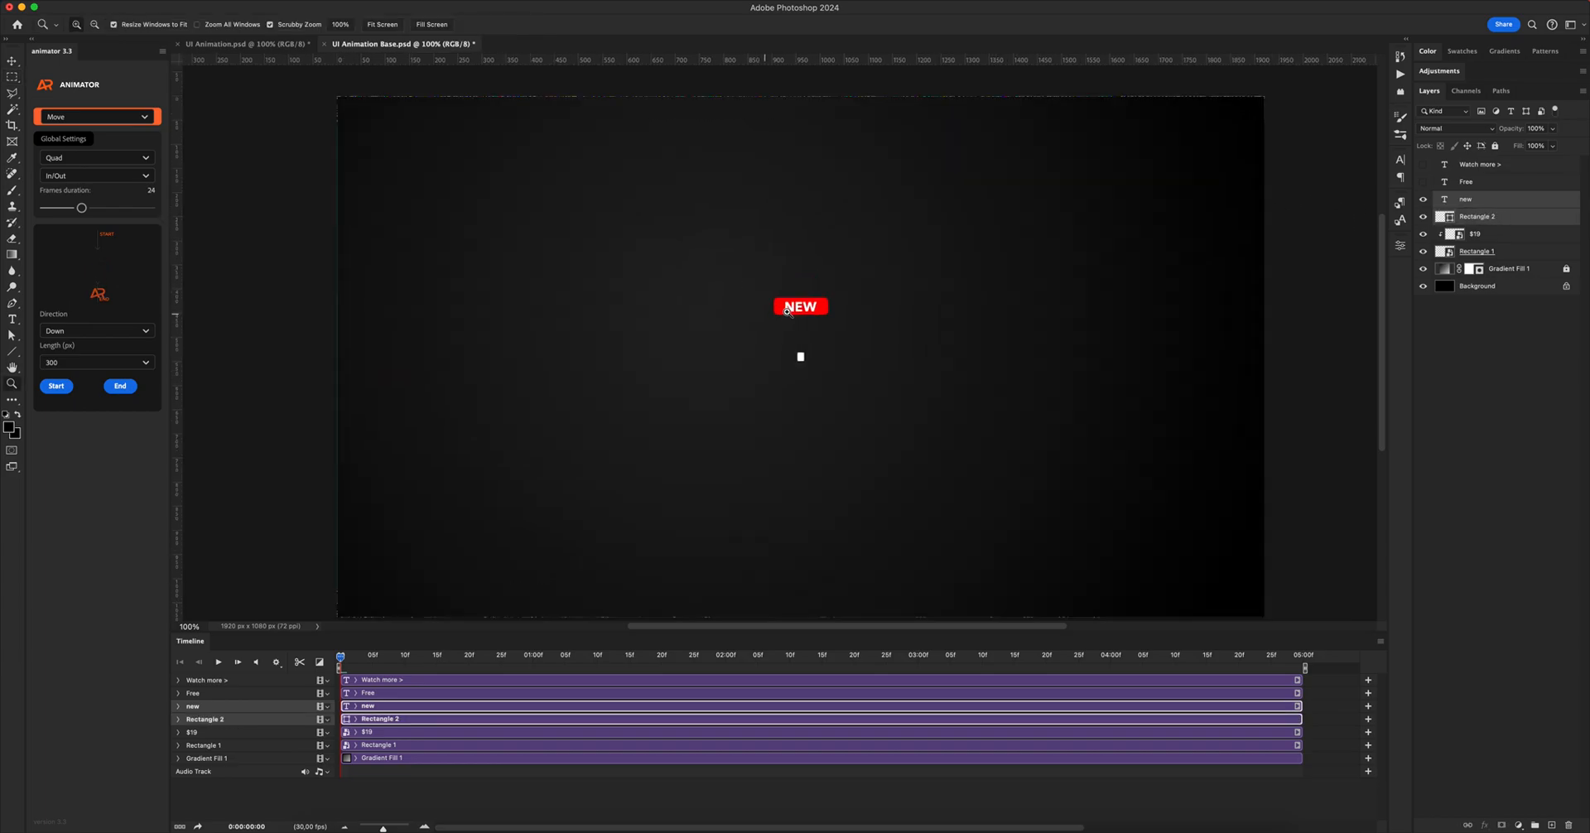
right_click(1507, 207)
click(1451, 378)
- Set the Animator to Scale with Bounce easing and a 14-frame duration for the NEW badge, and expand its timeline track
key(z)
alt+click(922, 328)
alt+click(922, 326)
click(954, 308)
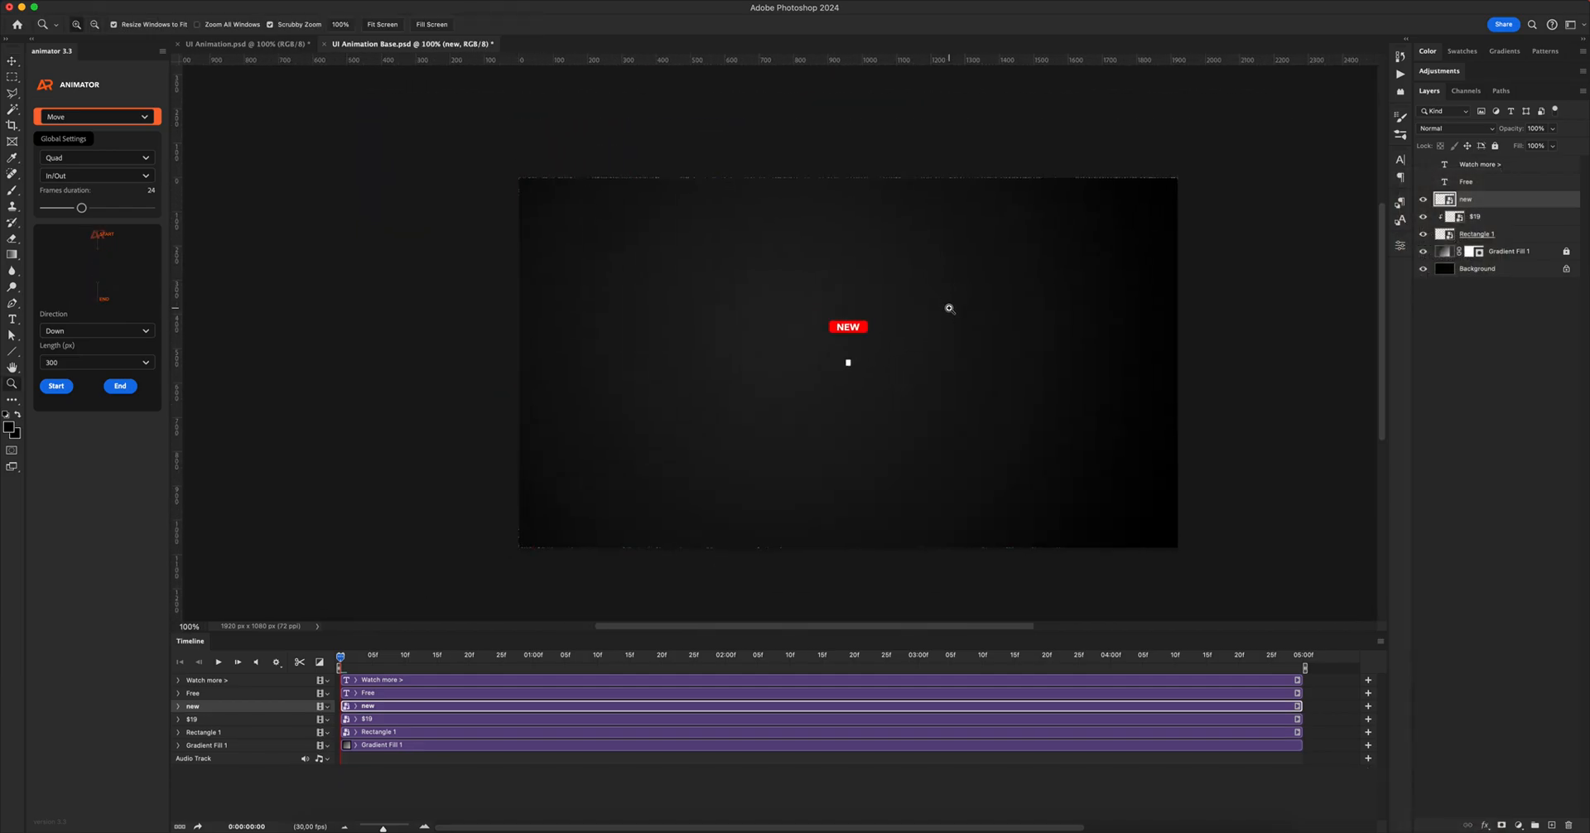
click(948, 308)
key(v)
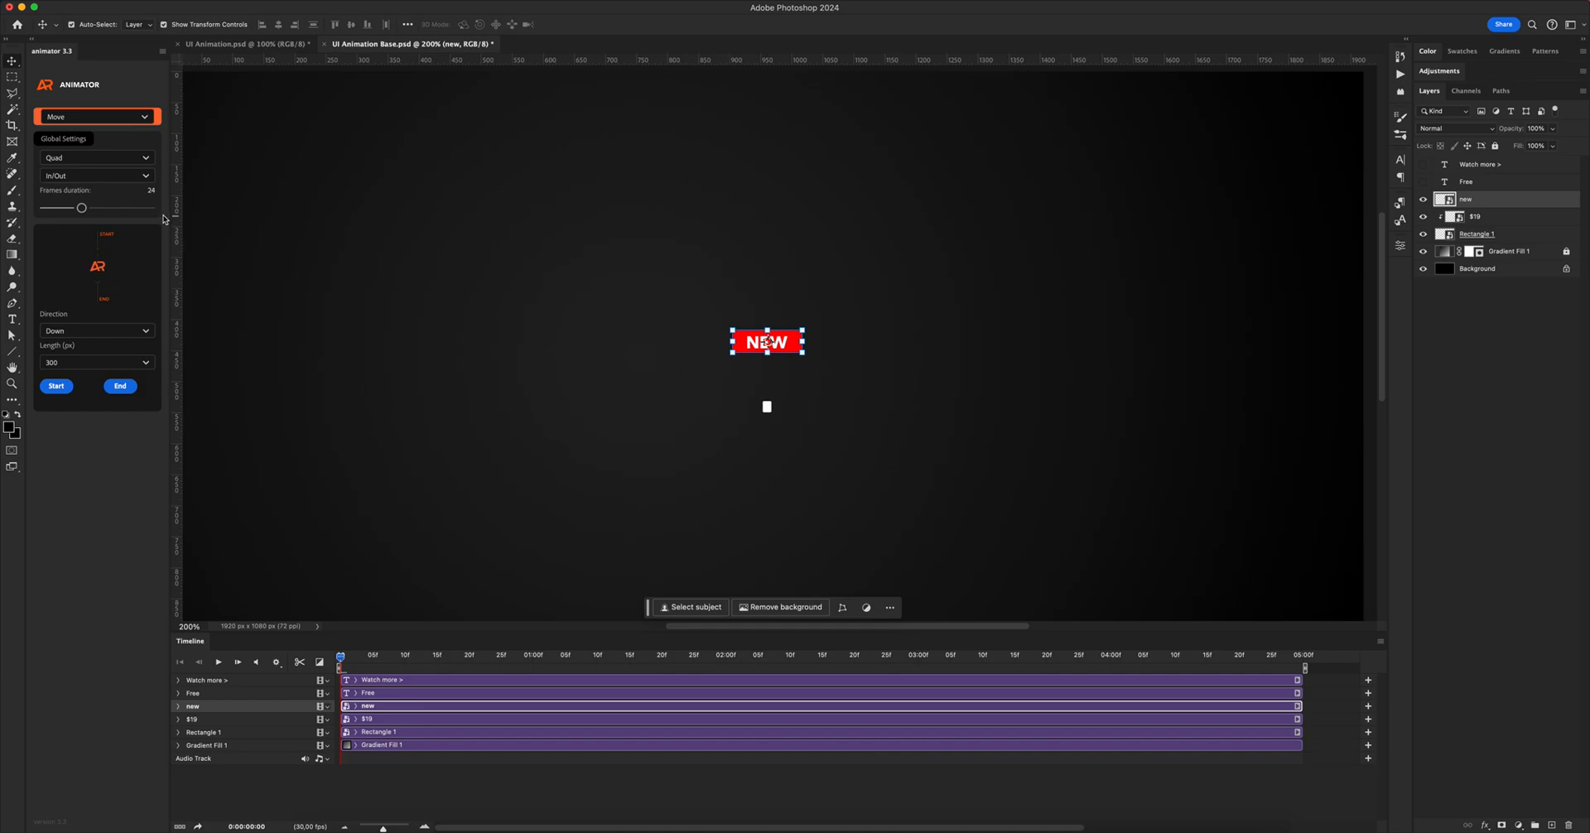
click(86, 119)
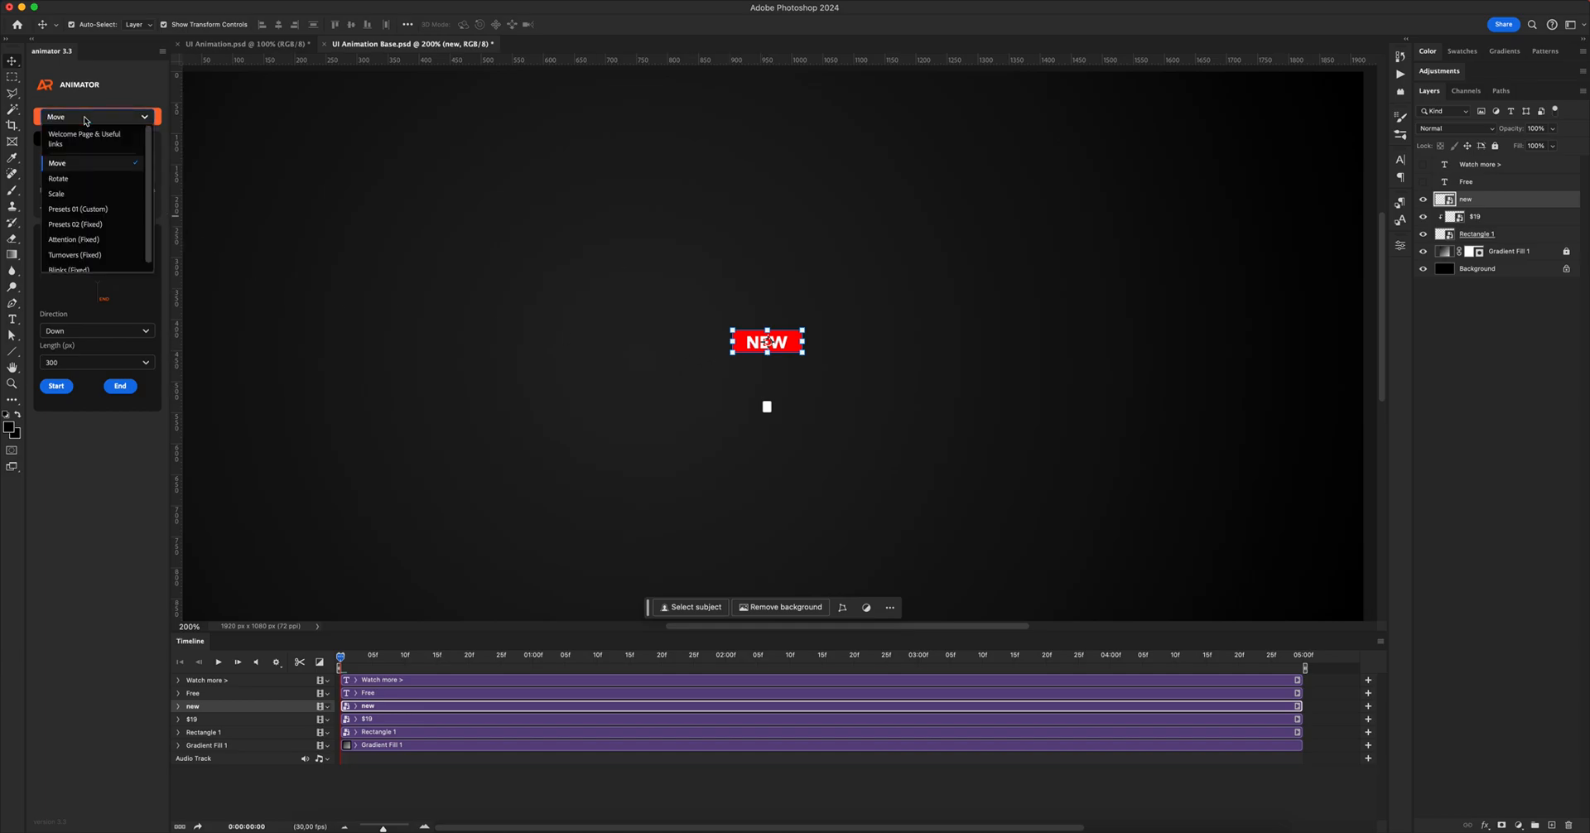
click(60, 194)
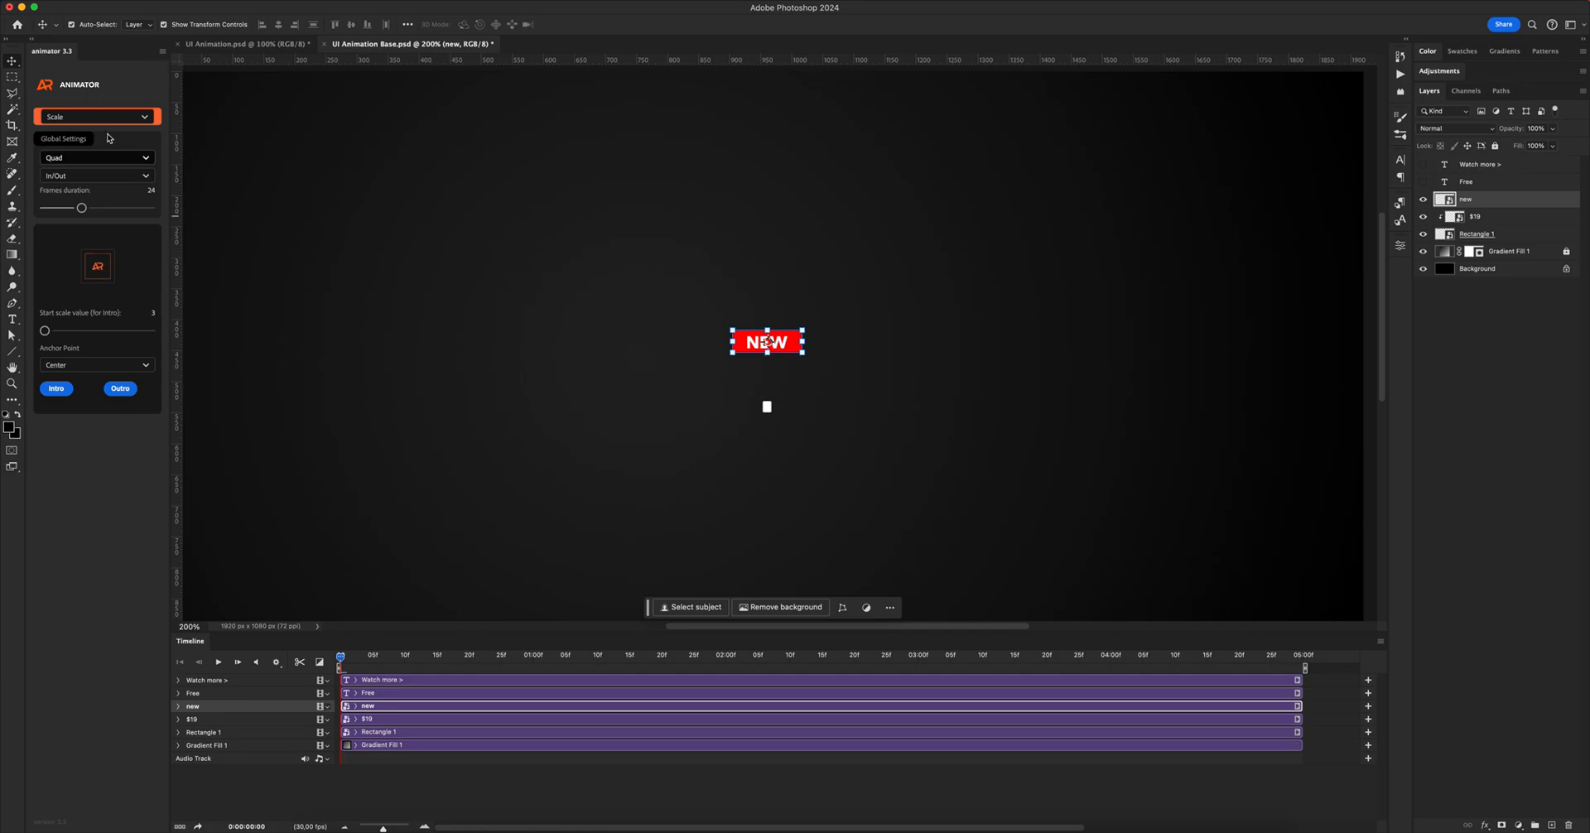
click(93, 157)
click(86, 283)
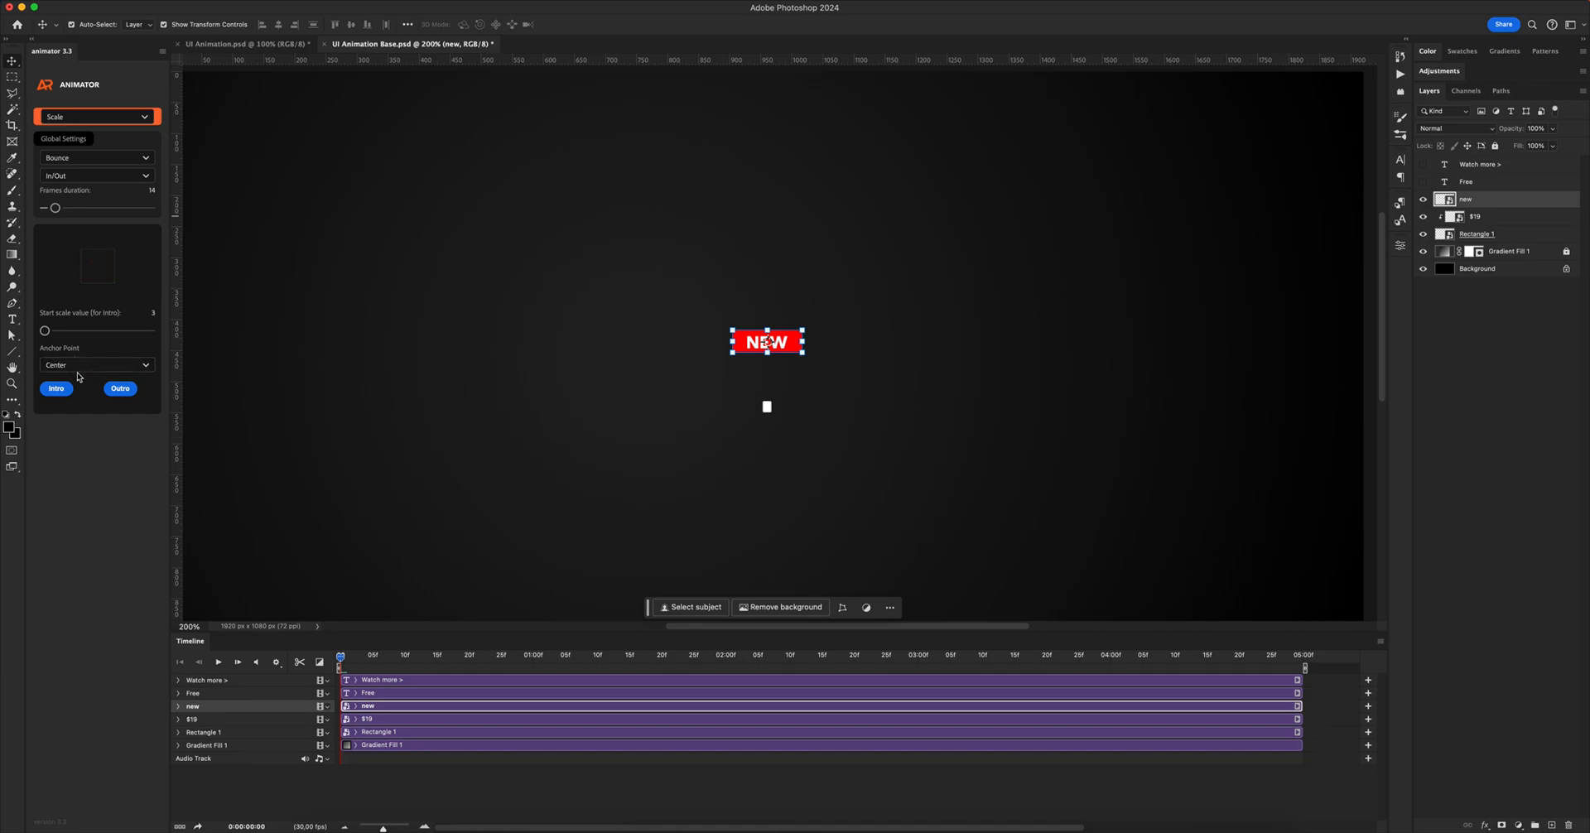
click(177, 706)
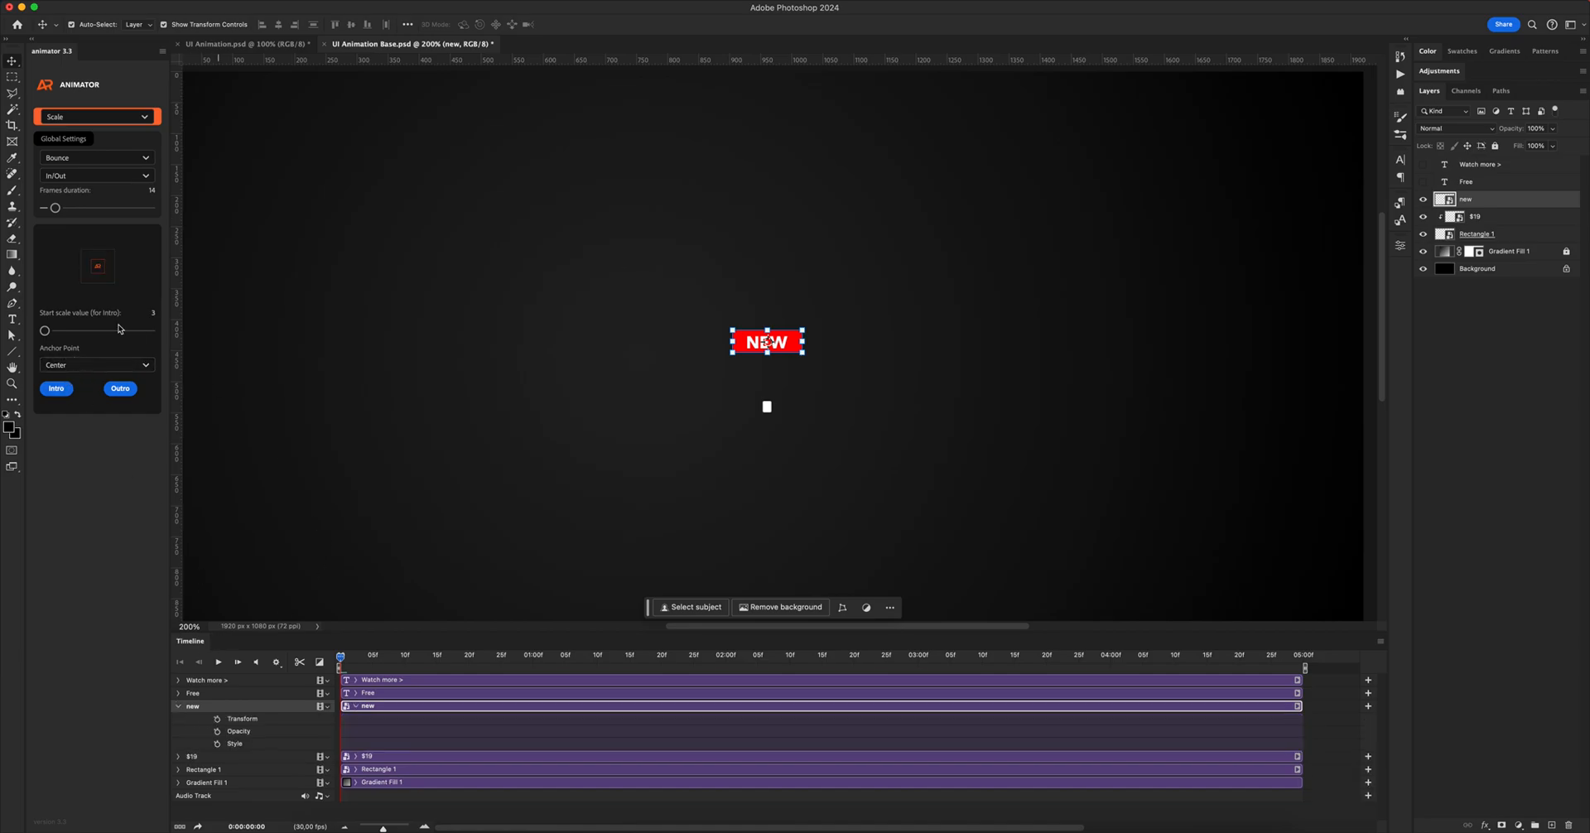
- Apply the Bounce Scale intro to the NEW badge at the timeline start and the outro at 02:00f, and scrub to preview them
click(62, 393)
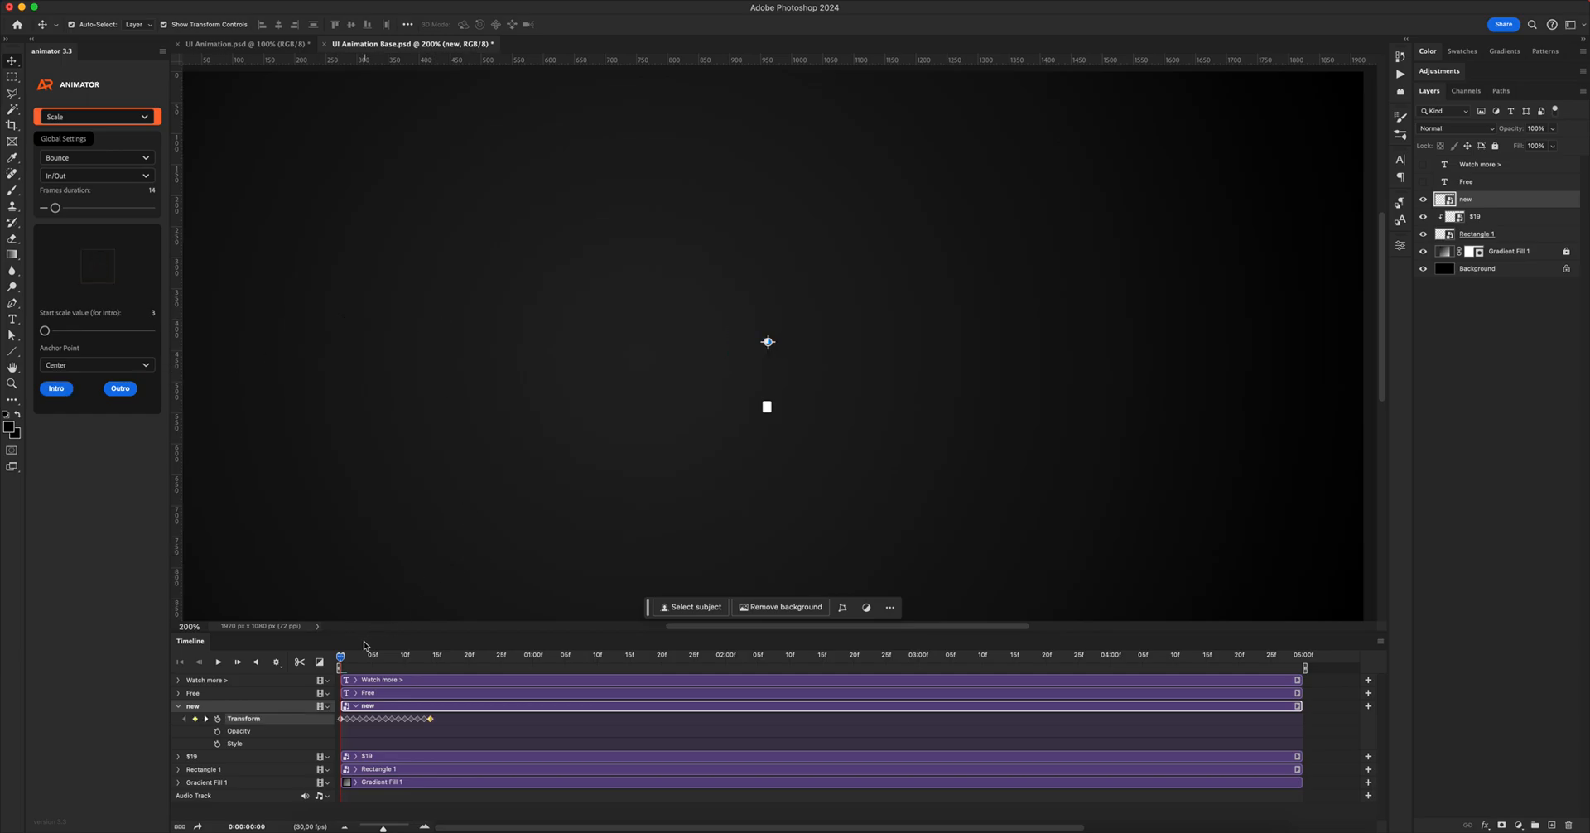
drag(342, 660, 726, 656)
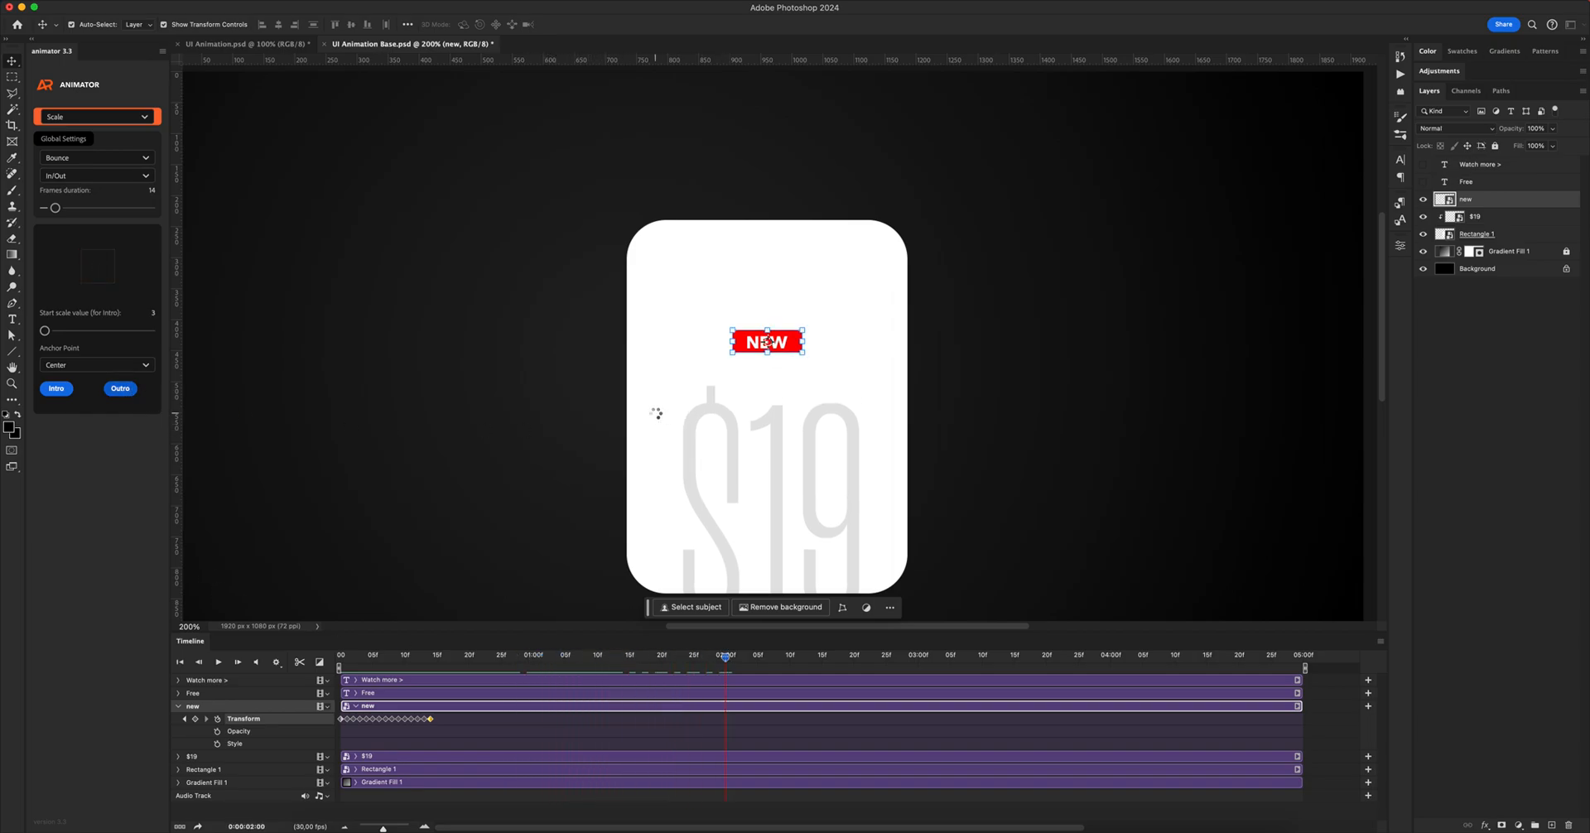
drag(726, 659, 534, 656)
drag(371, 655, 424, 654)
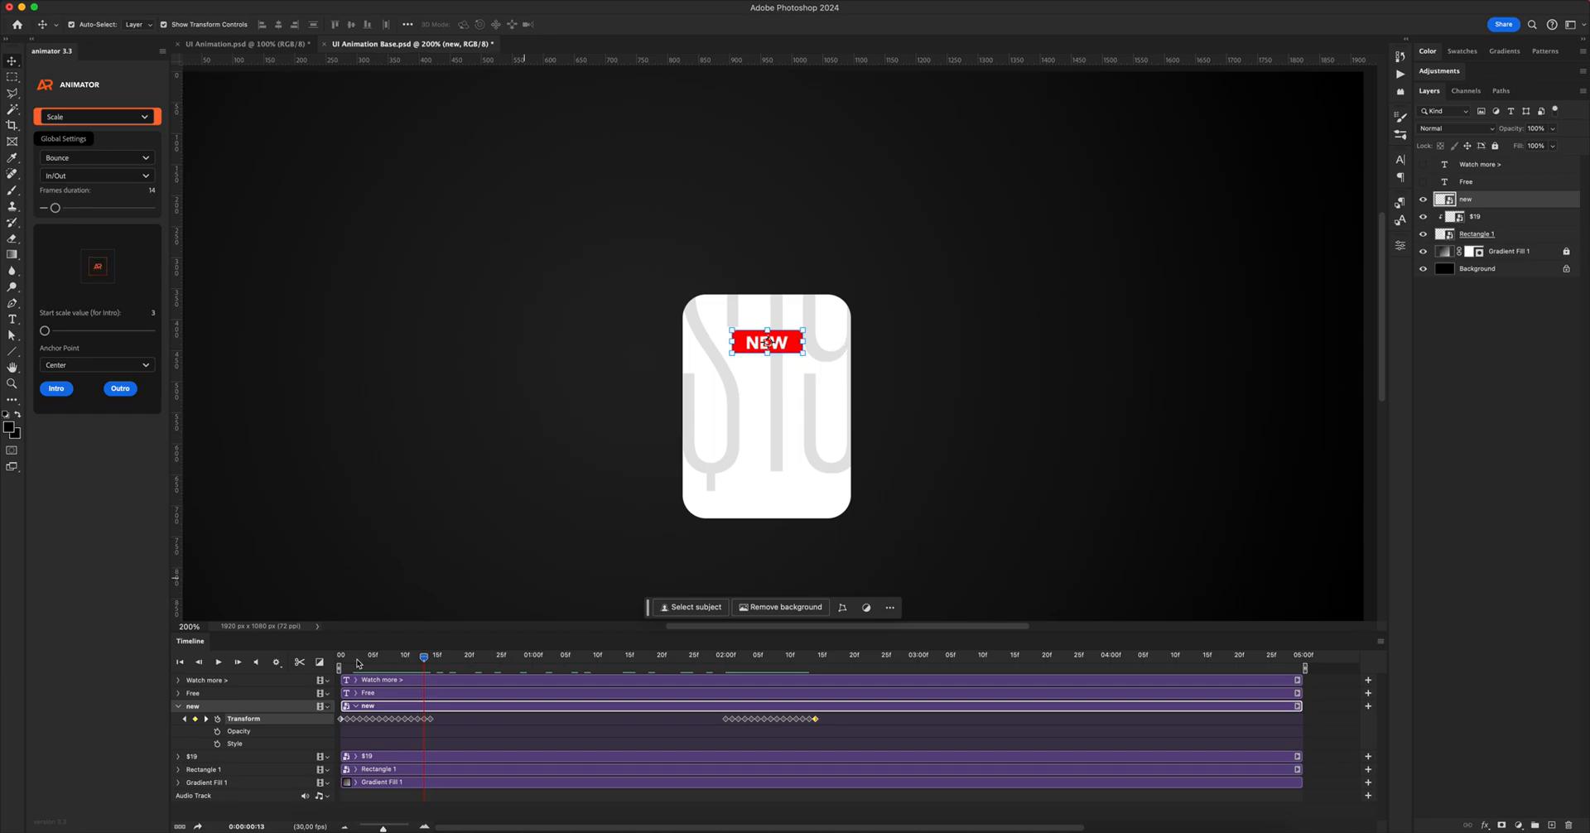
- Shift the NEW badge's intro keyframes to start at 15f, and scrub through them
drag(440, 713, 503, 719)
click(443, 658)
drag(445, 660, 517, 667)
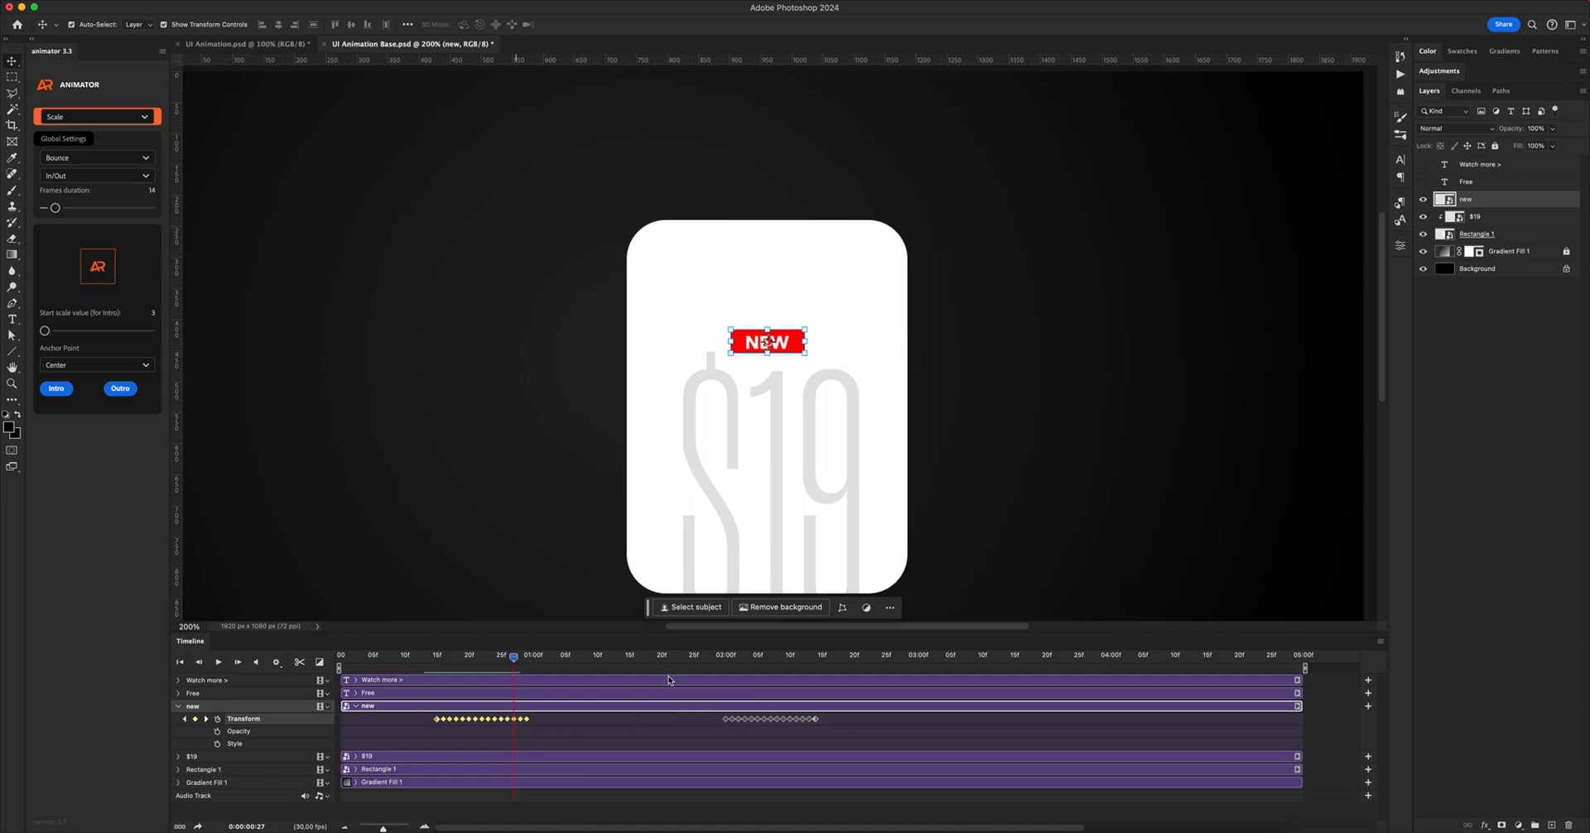
- Show the Free and Watch more > text layers, select Free, and collapse the new layer's timeline track
key(z)
alt+click(787, 460)
alt+click(788, 460)
click(808, 431)
click(809, 432)
key(v)
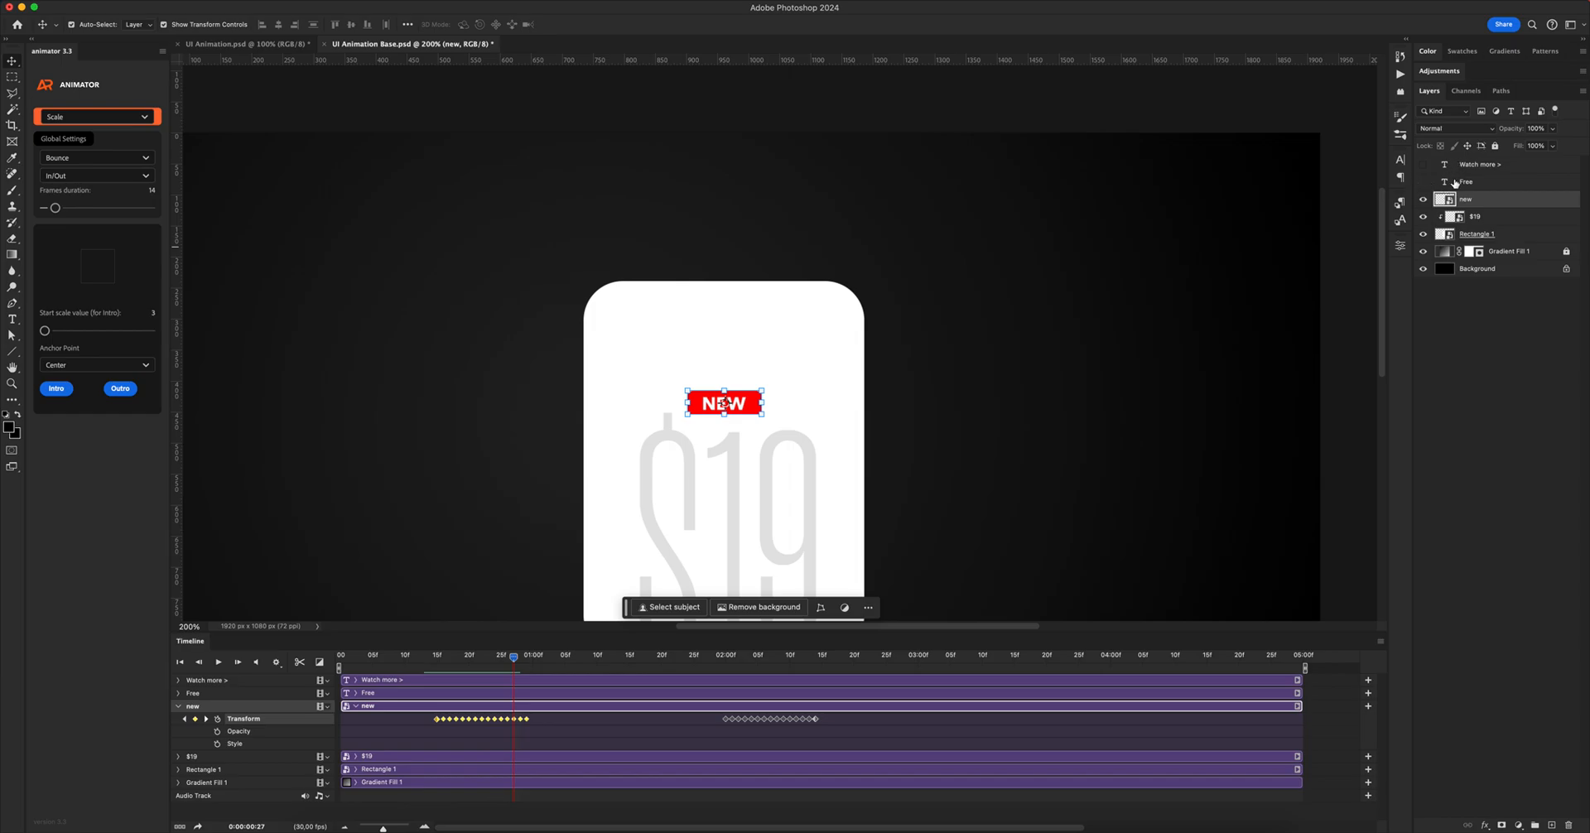
click(1423, 182)
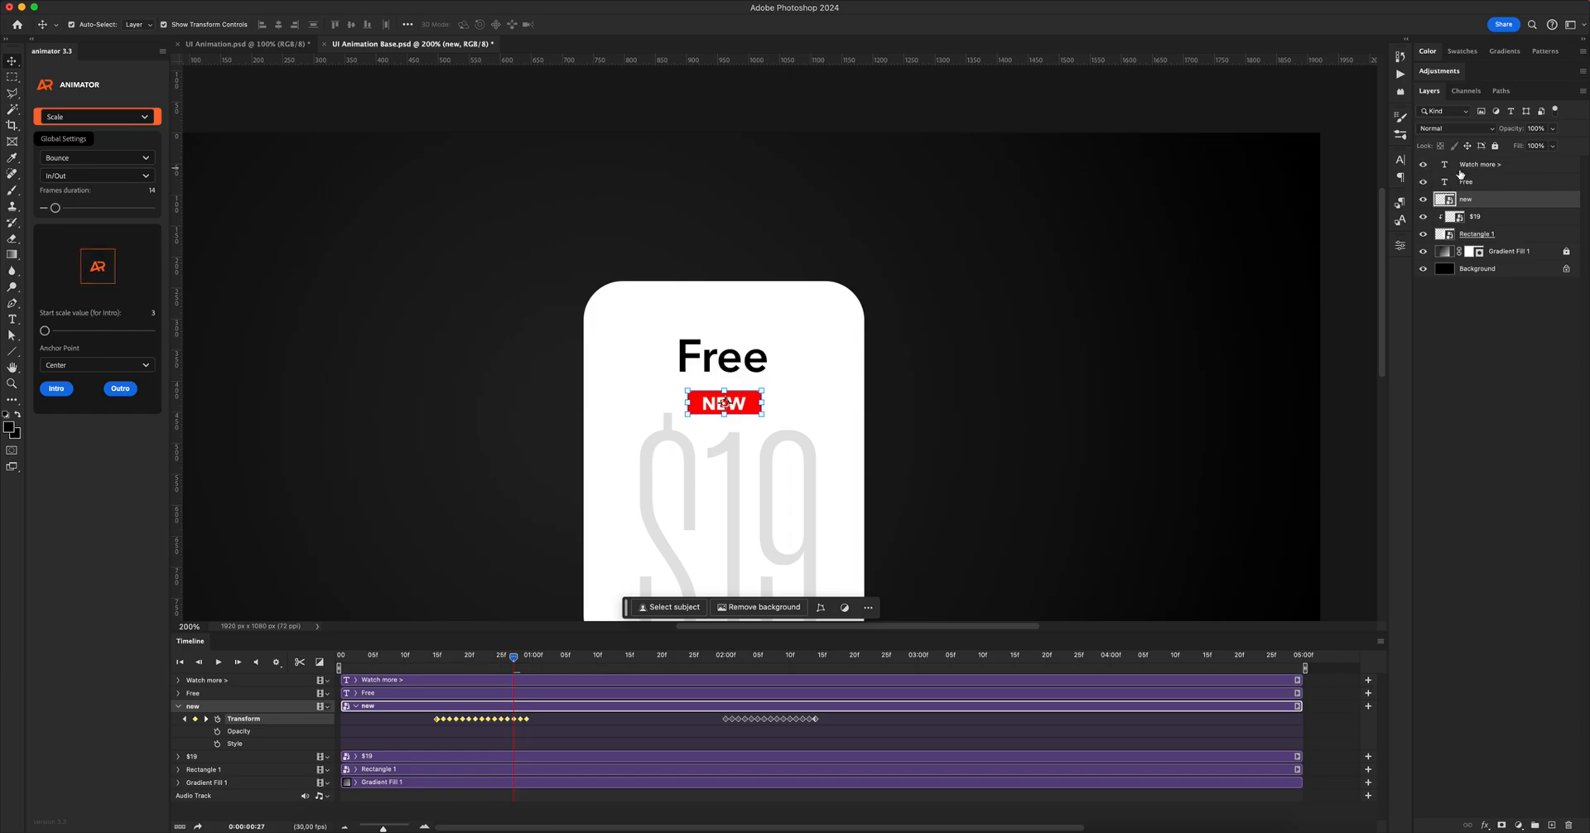
click(1461, 169)
click(1470, 186)
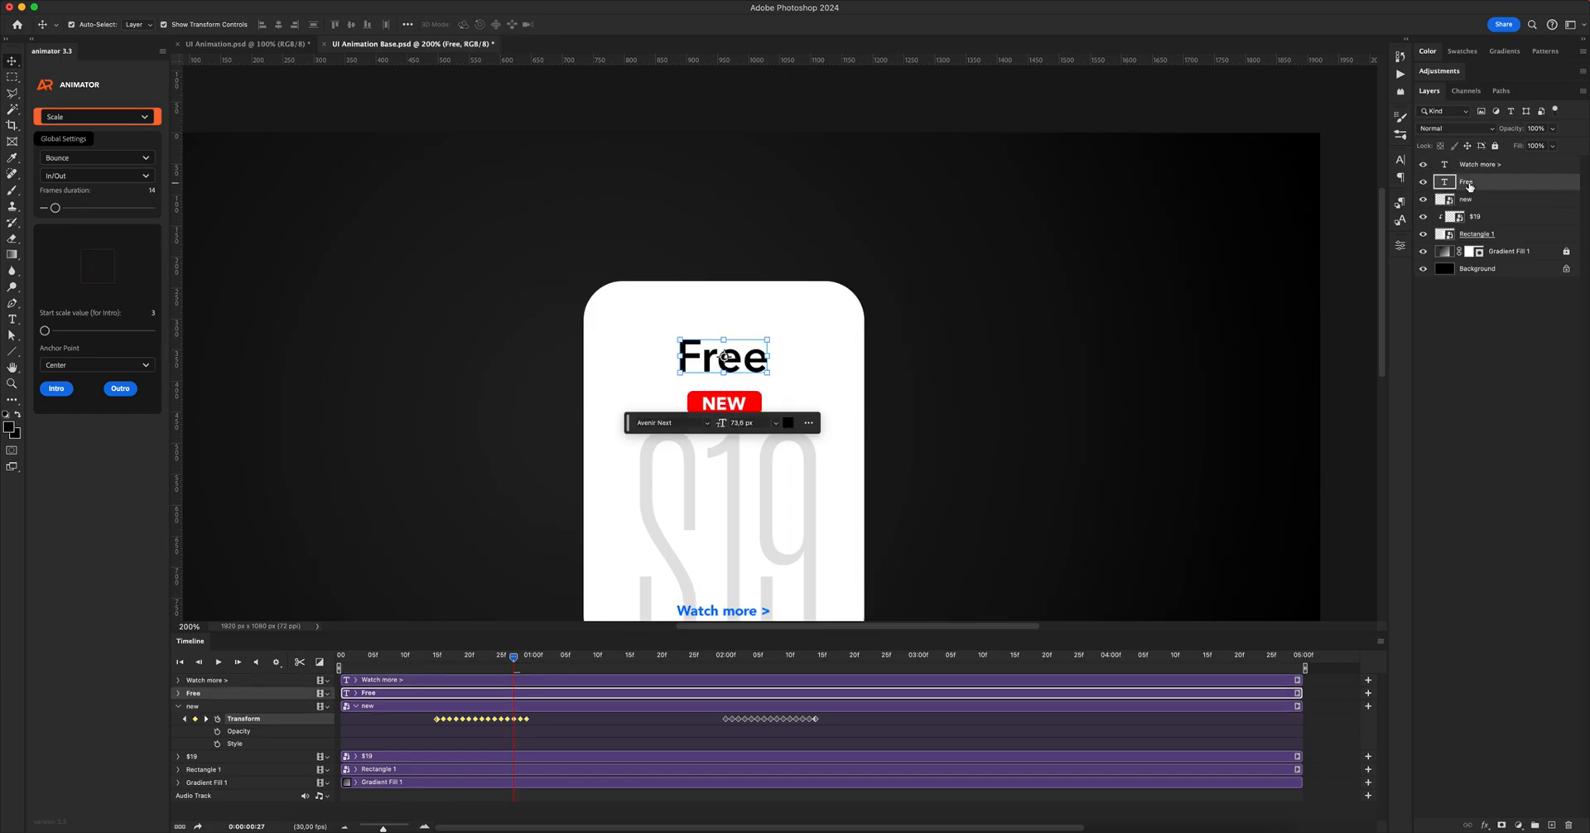
click(178, 707)
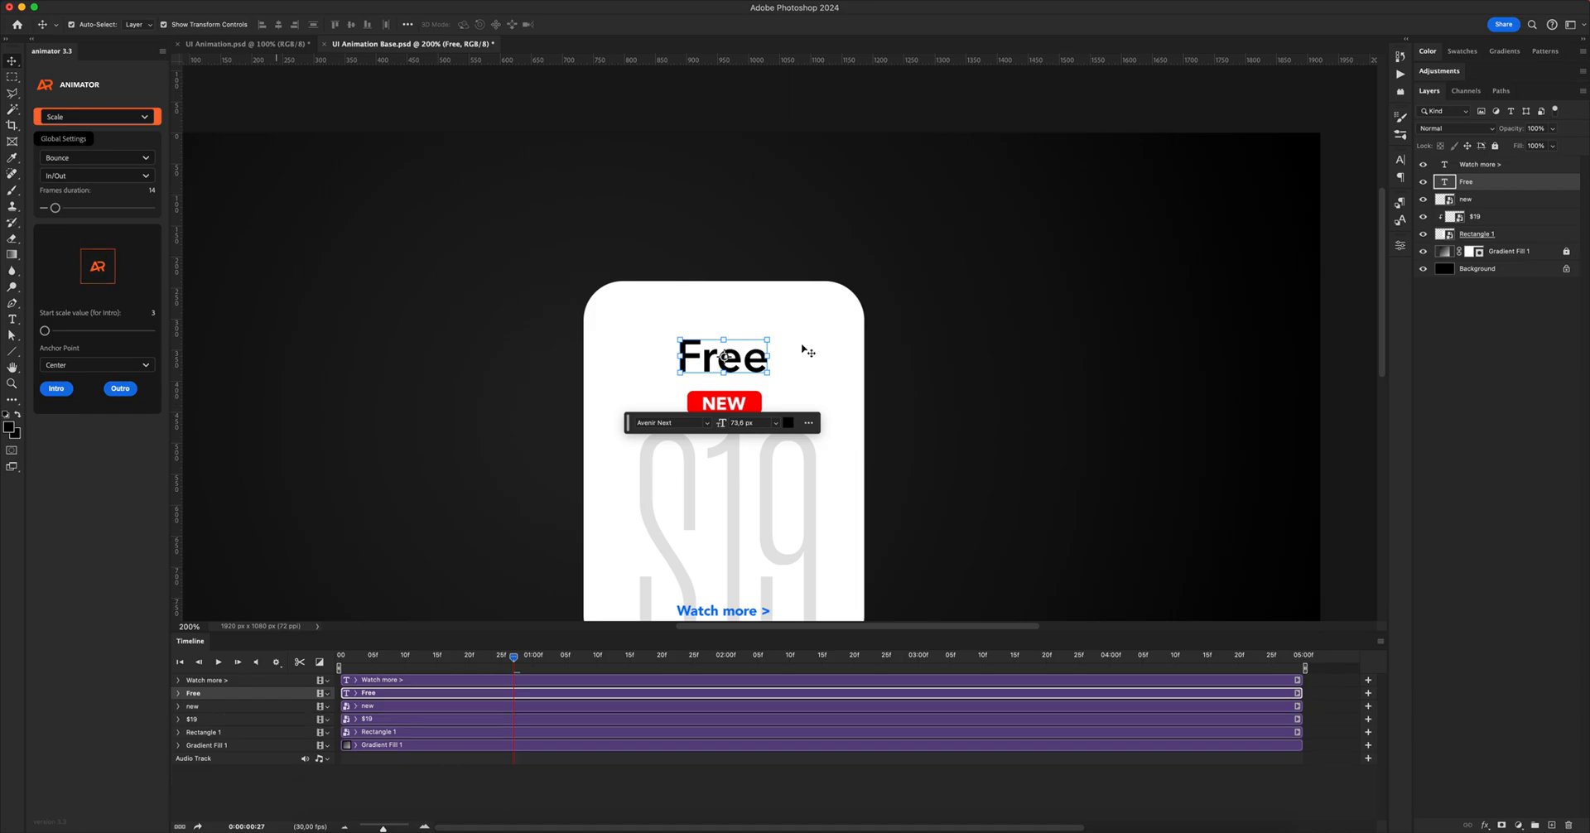
- Switch the Animator to Move for the Free layer, measure the gap above the text, and set the length to 100 px
click(1485, 167)
click(1485, 186)
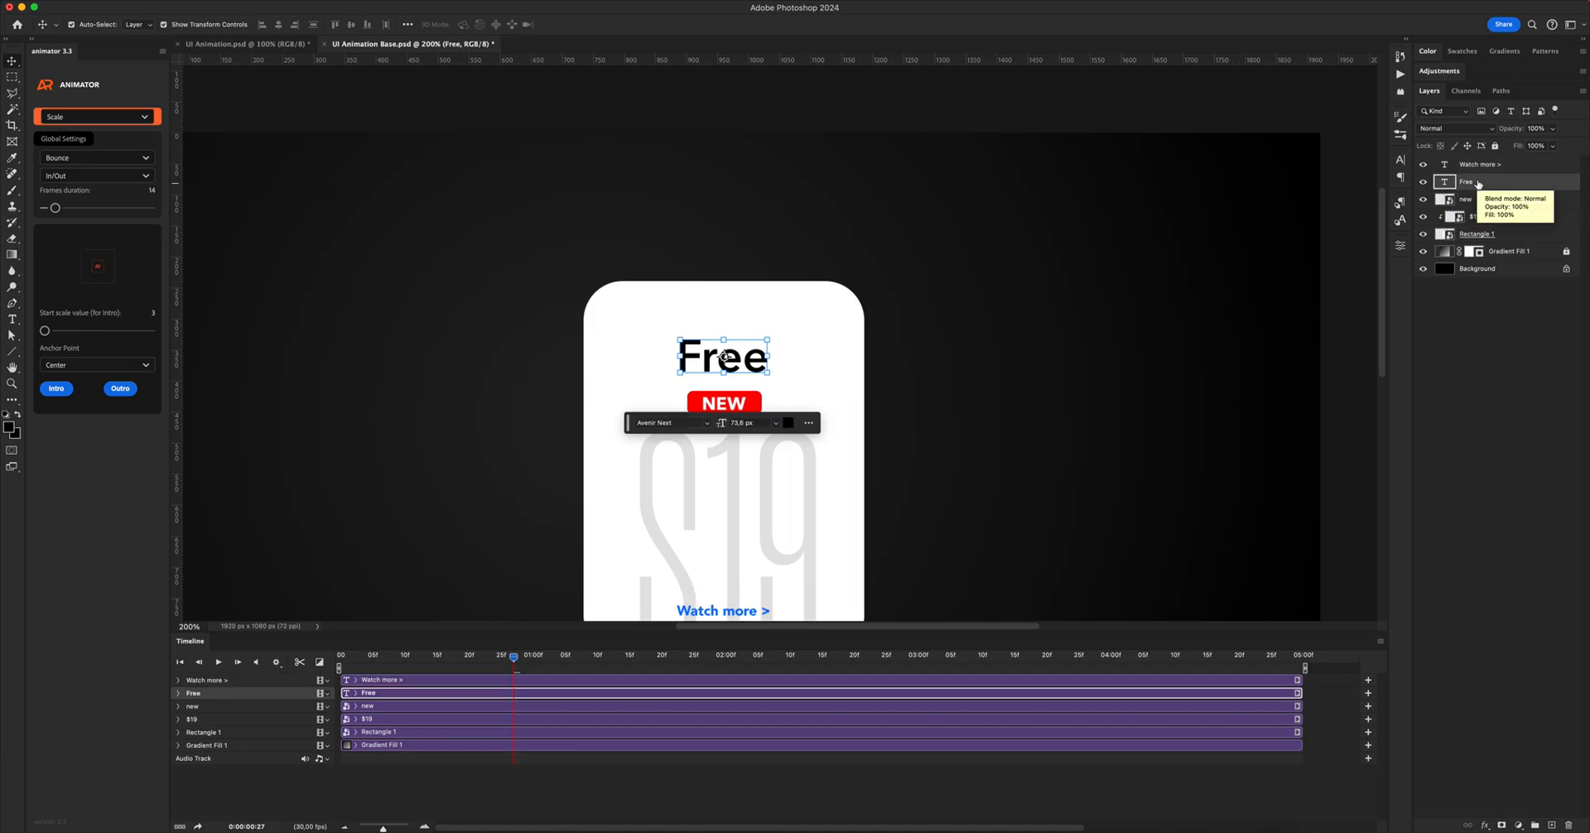
click(81, 117)
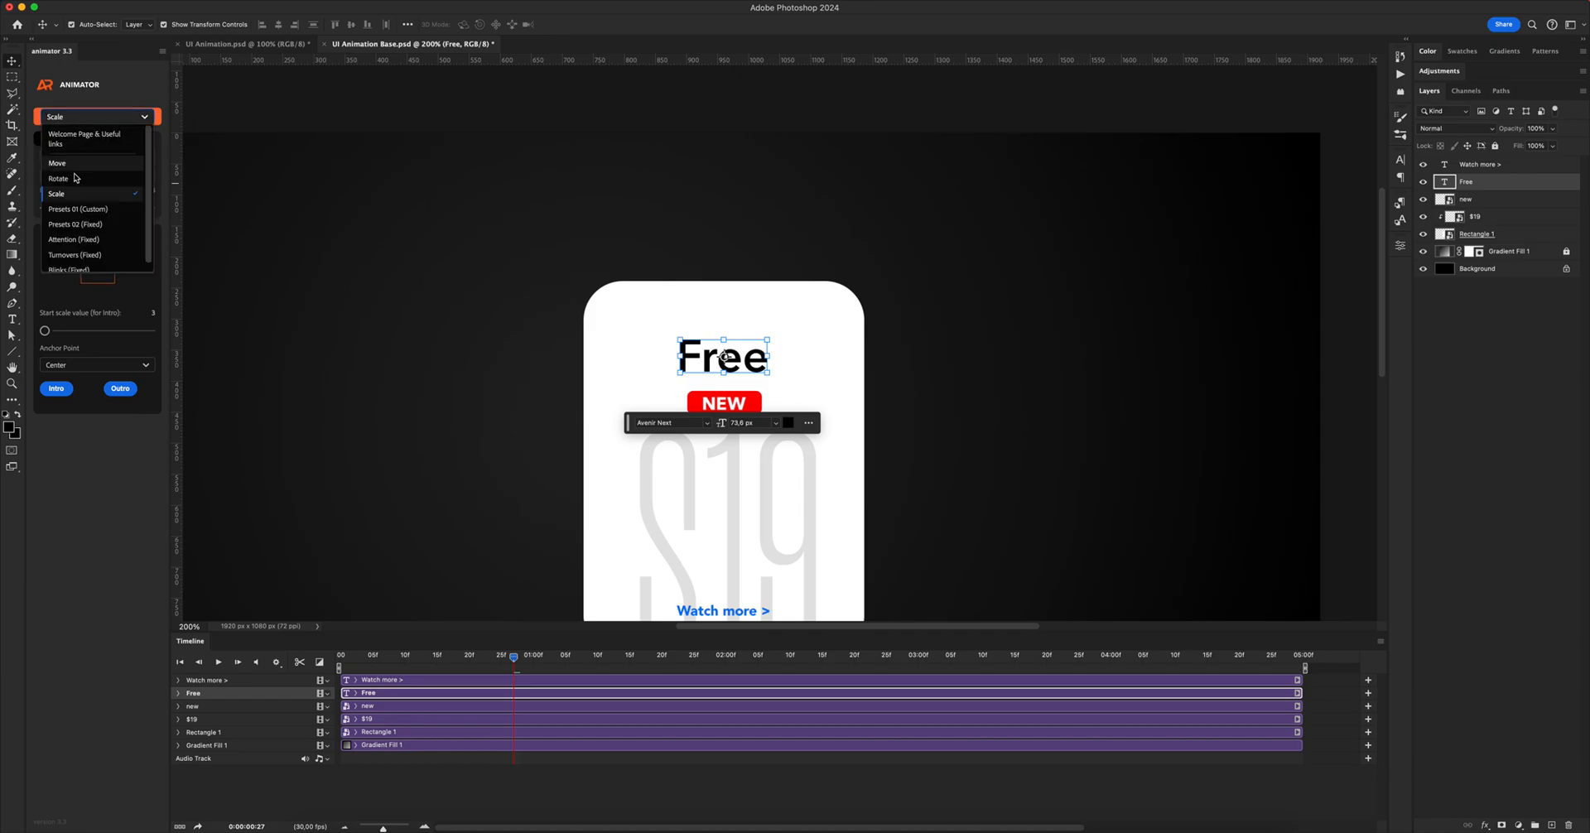
click(79, 162)
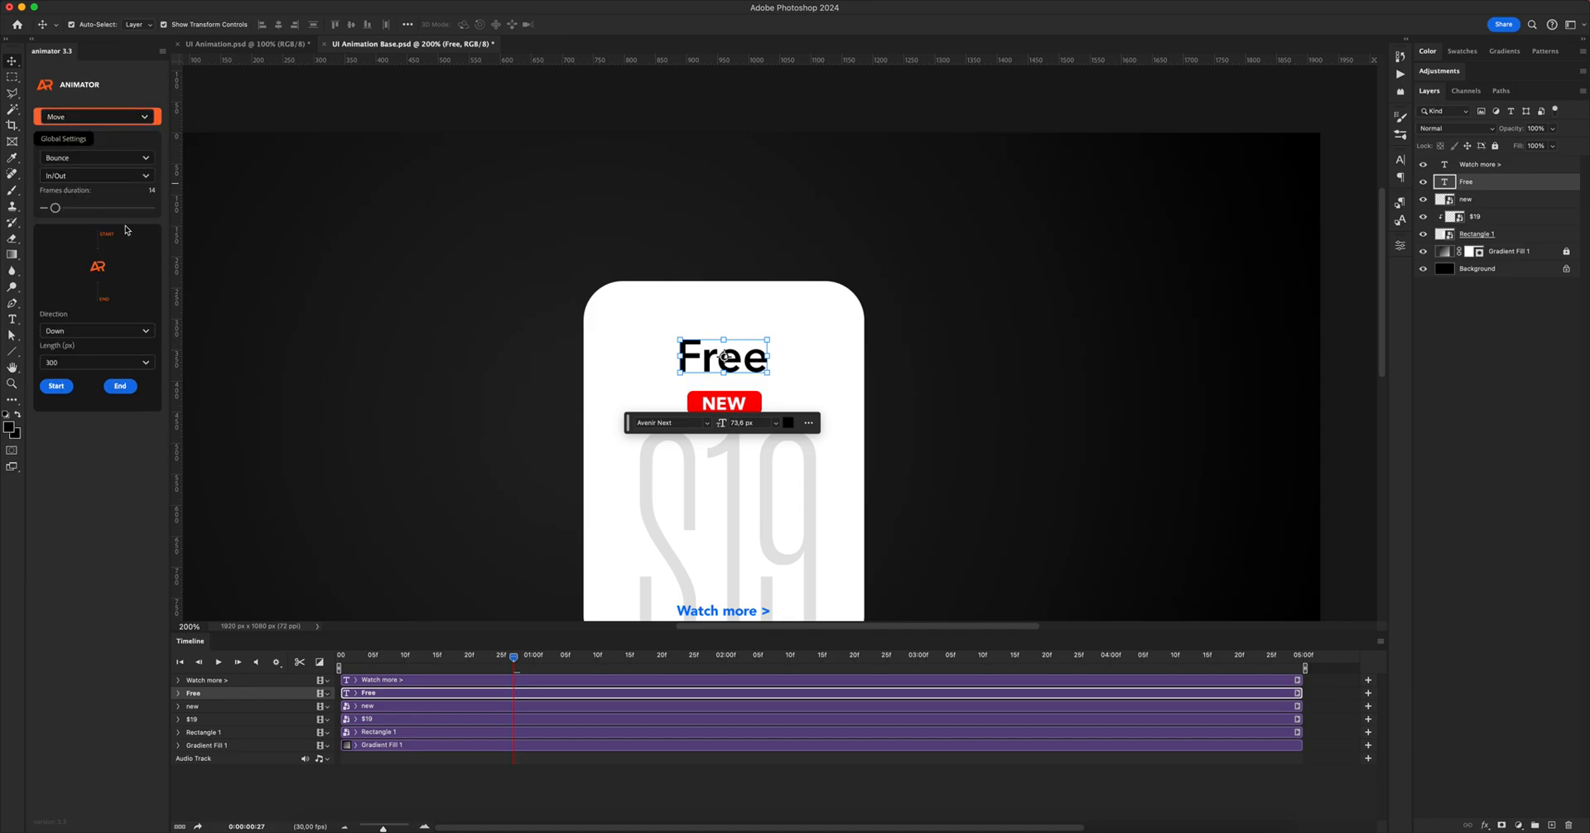
key(m)
drag(702, 295, 717, 336)
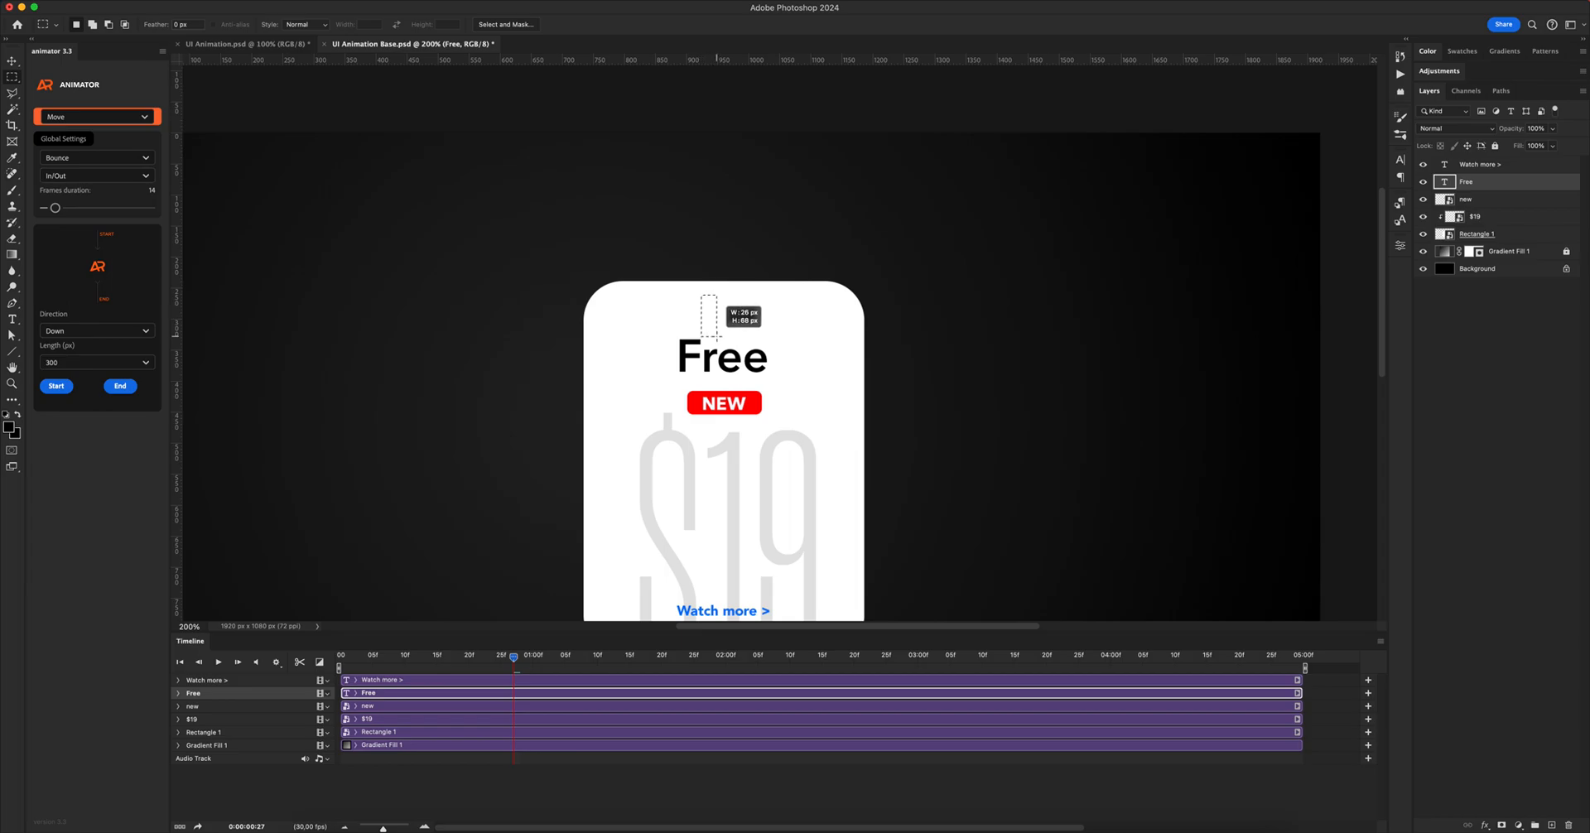
click(79, 362)
click(75, 397)
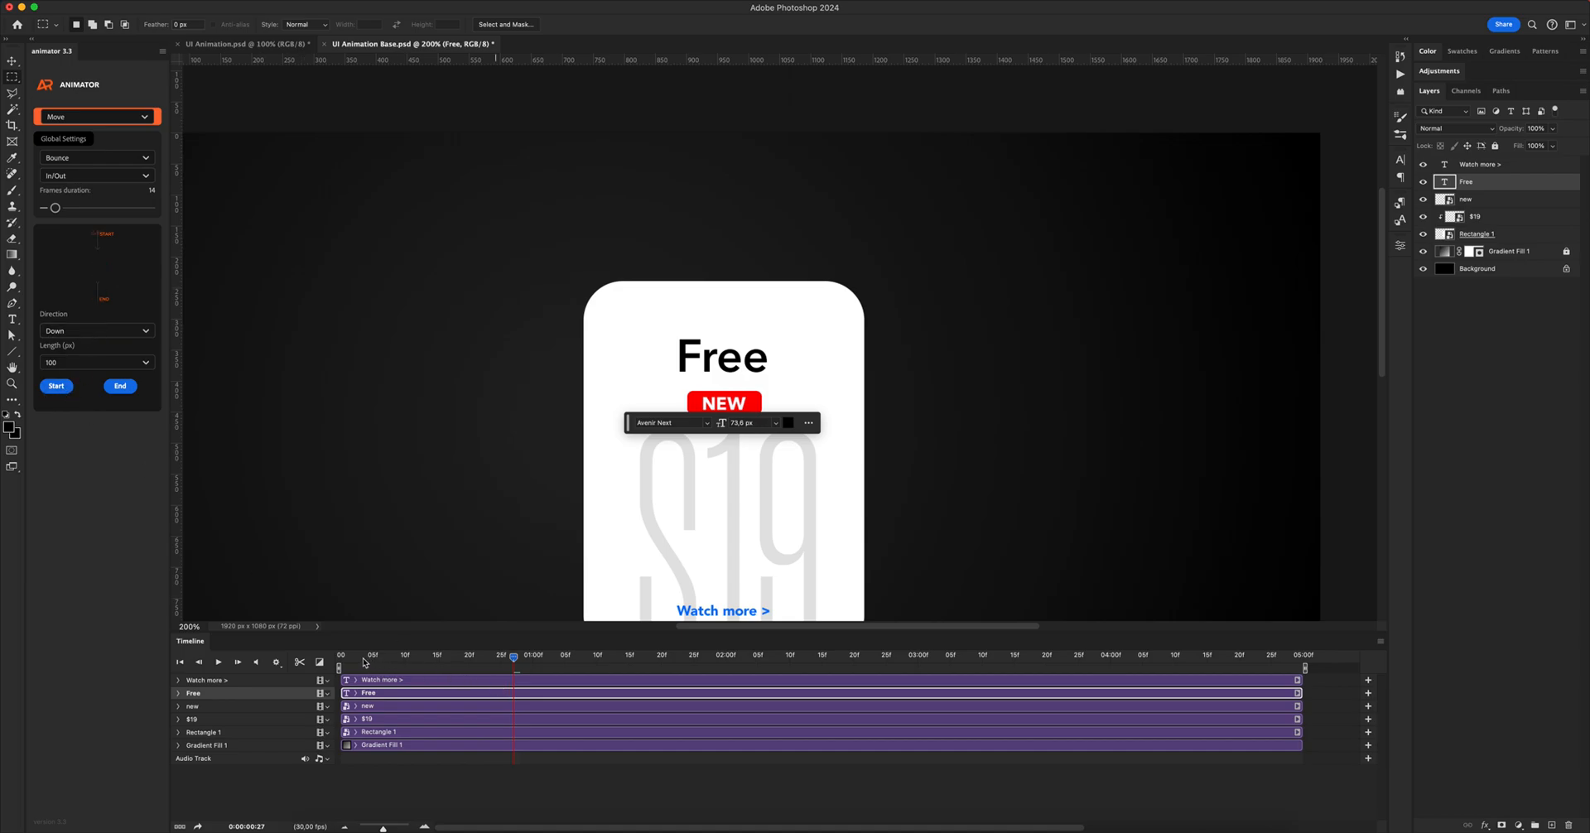
- Return the playhead to the beginning and convert the Free text layer to a smart object
drag(364, 662, 308, 658)
click(177, 694)
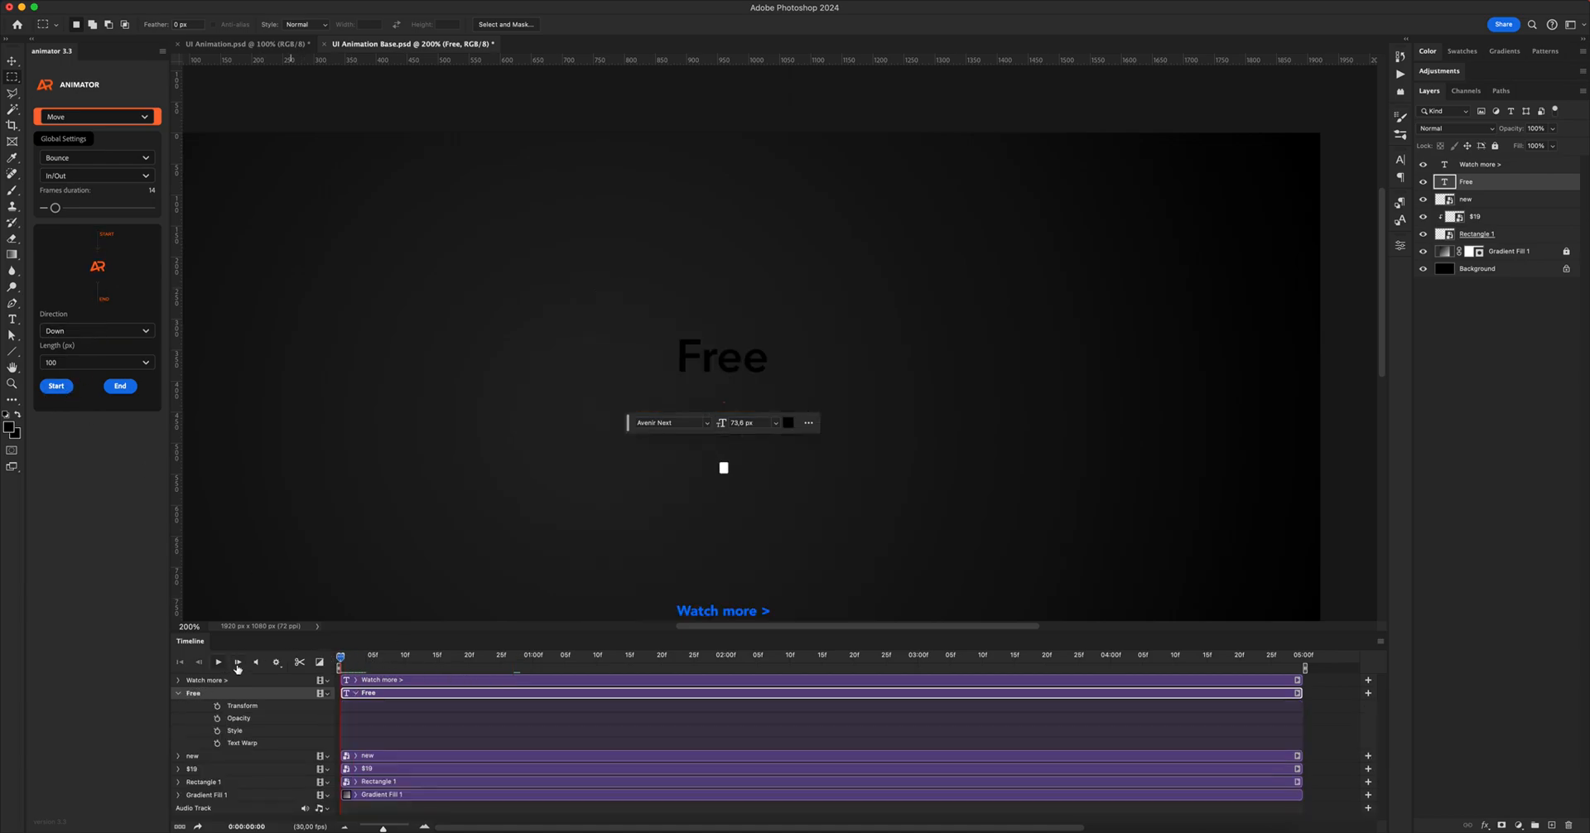
right_click(1498, 185)
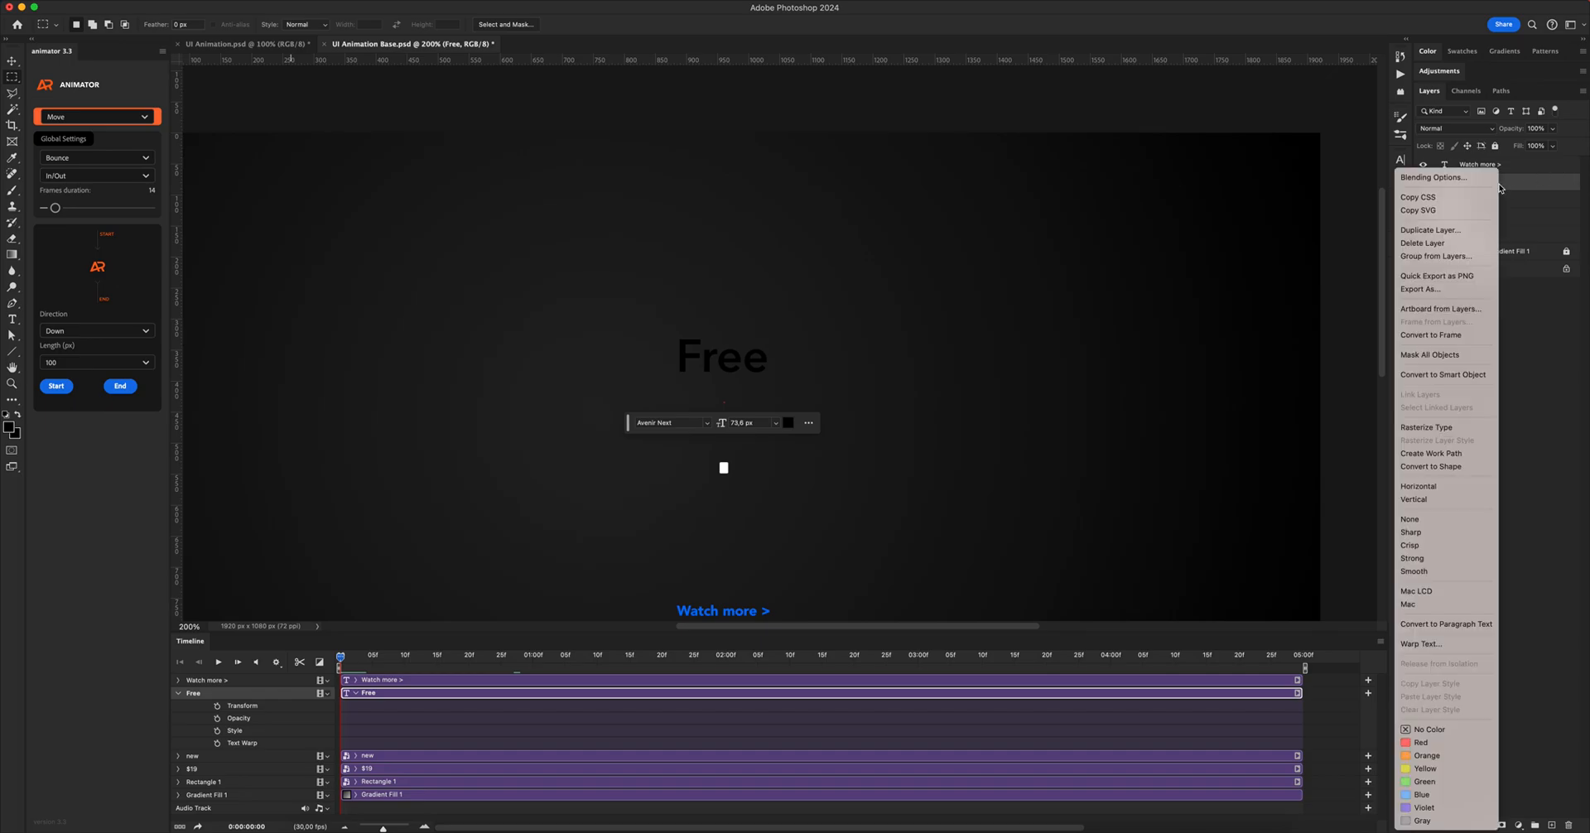
click(1446, 373)
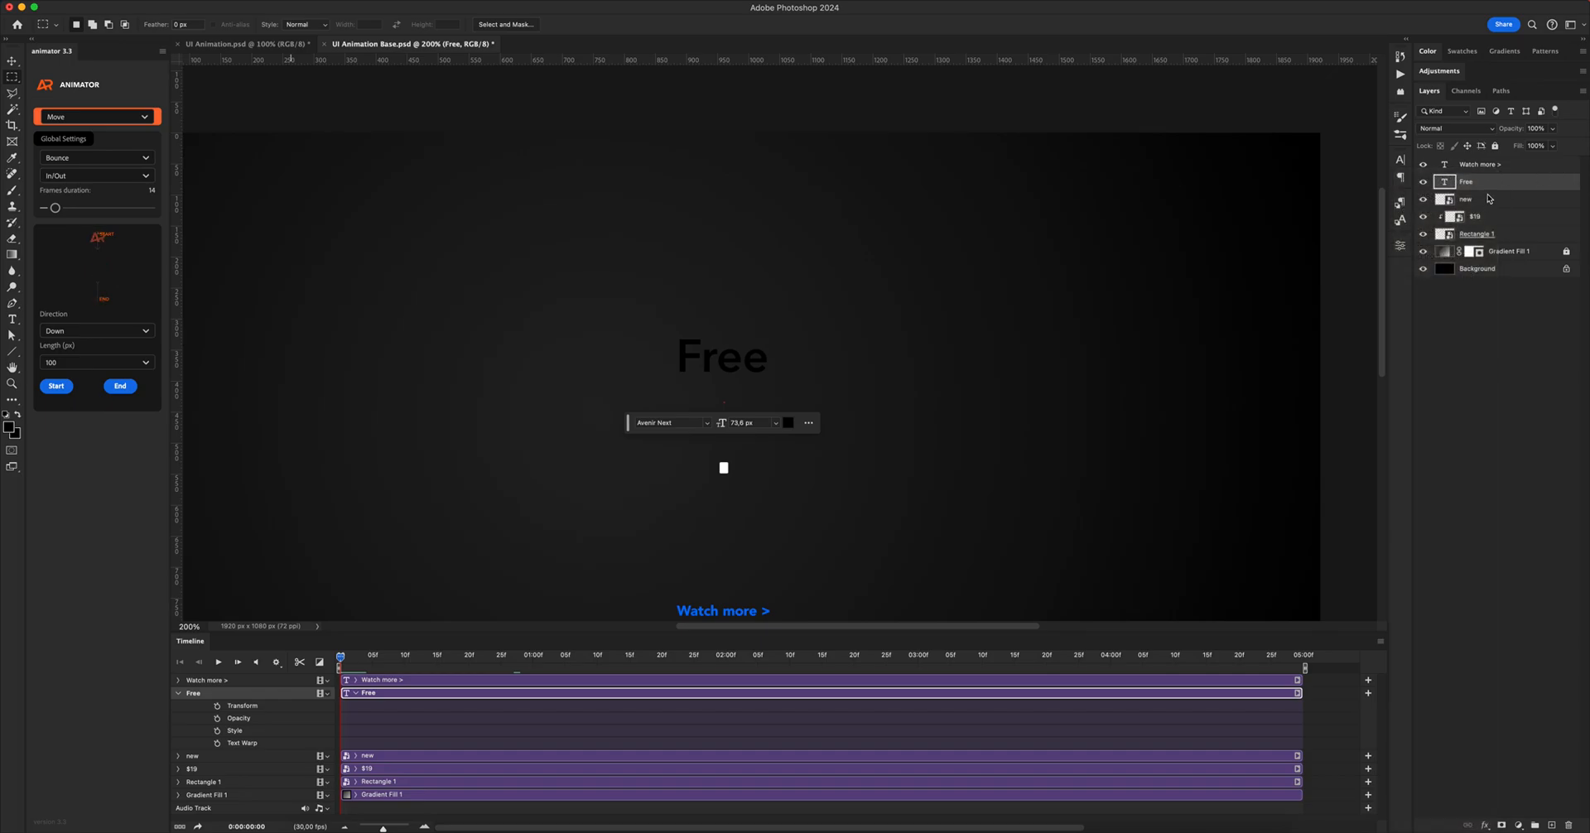
- Try a 14-frame downward Bounce Move start animation on the Free layer, and delete its transform keyframes
click(60, 388)
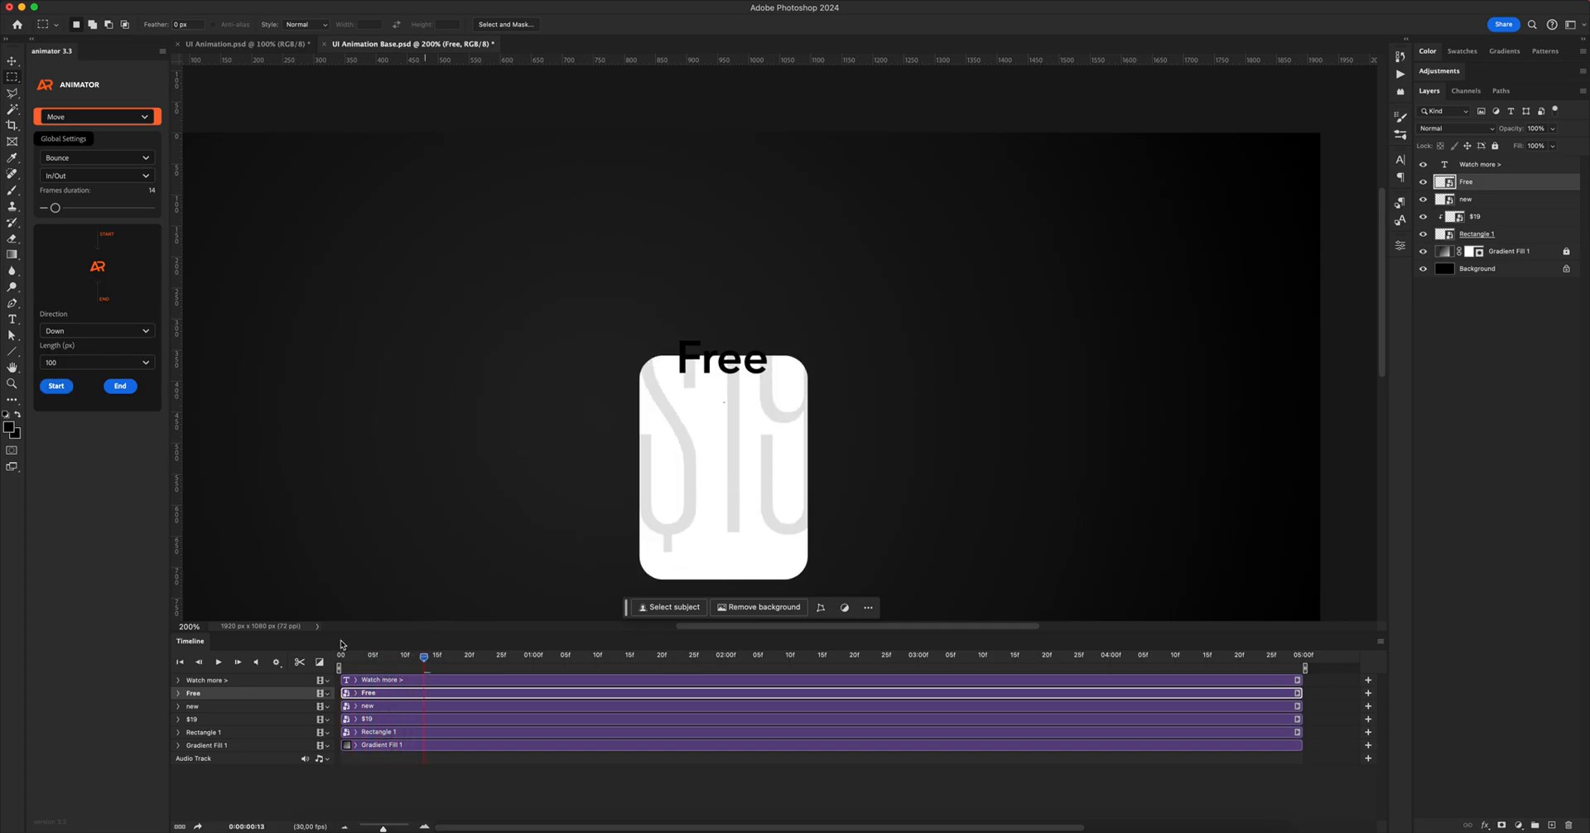
click(178, 693)
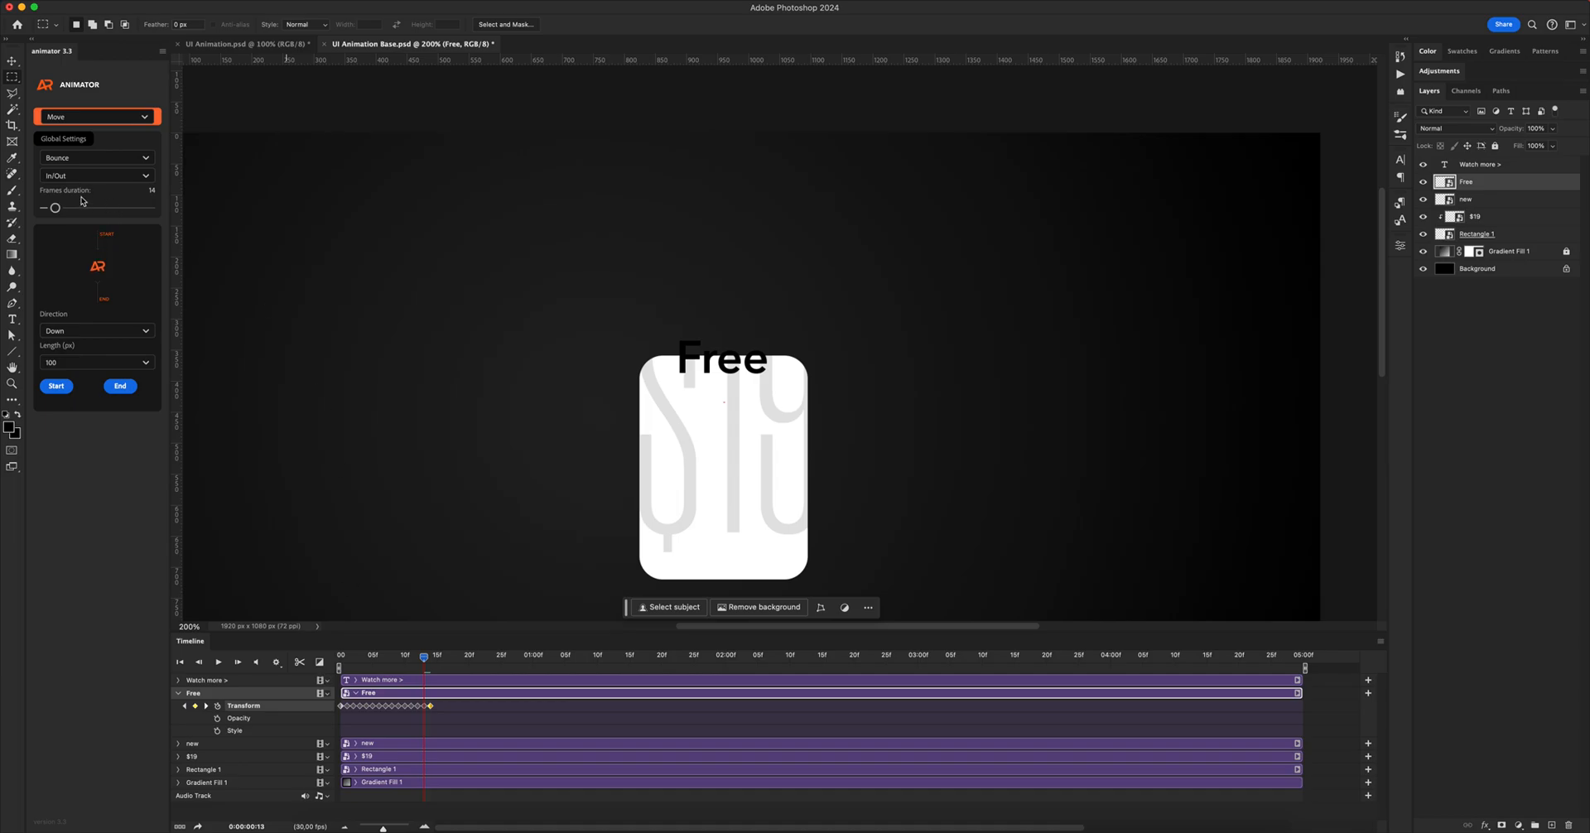
click(435, 661)
drag(442, 707, 336, 716)
key(BackSpace)
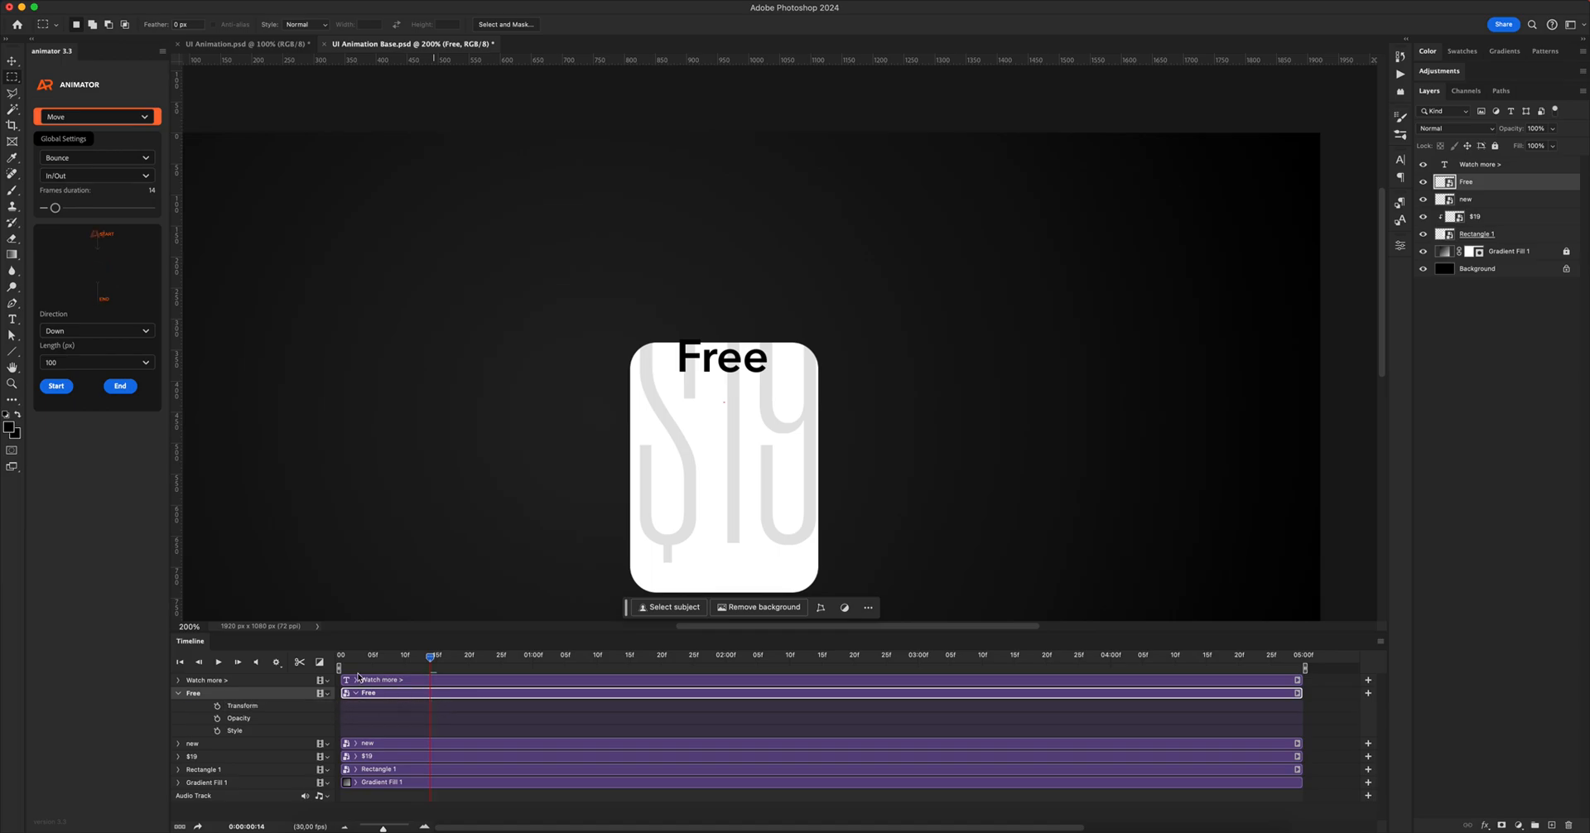
- Set the duration to 20 frames, apply the Bounce Move start at the beginning and end at 02:00f to Free, and scrub through it
drag(59, 212, 77, 211)
drag(347, 655, 338, 655)
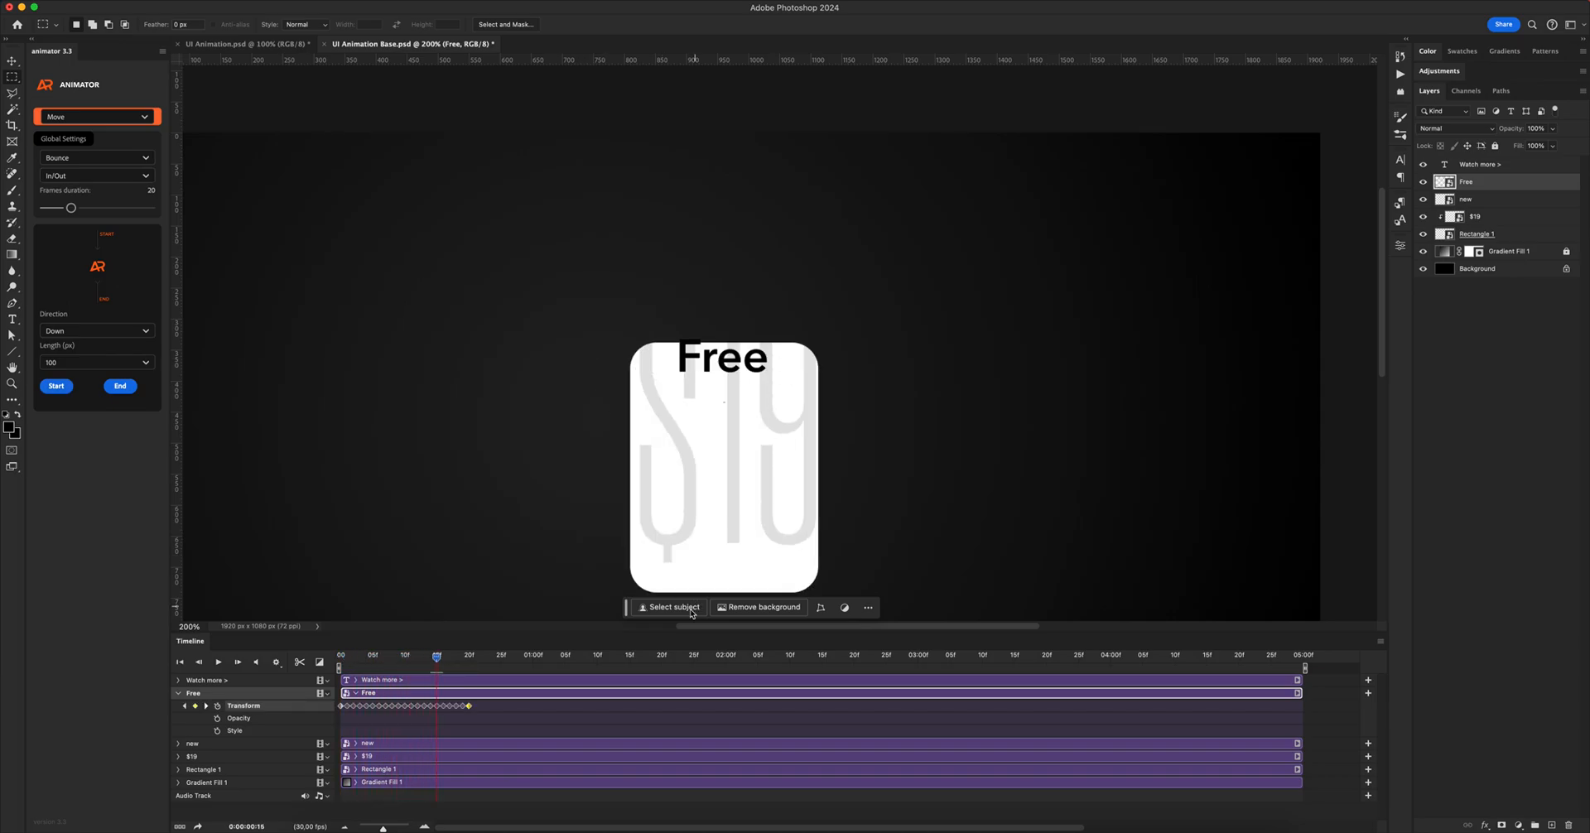
click(724, 656)
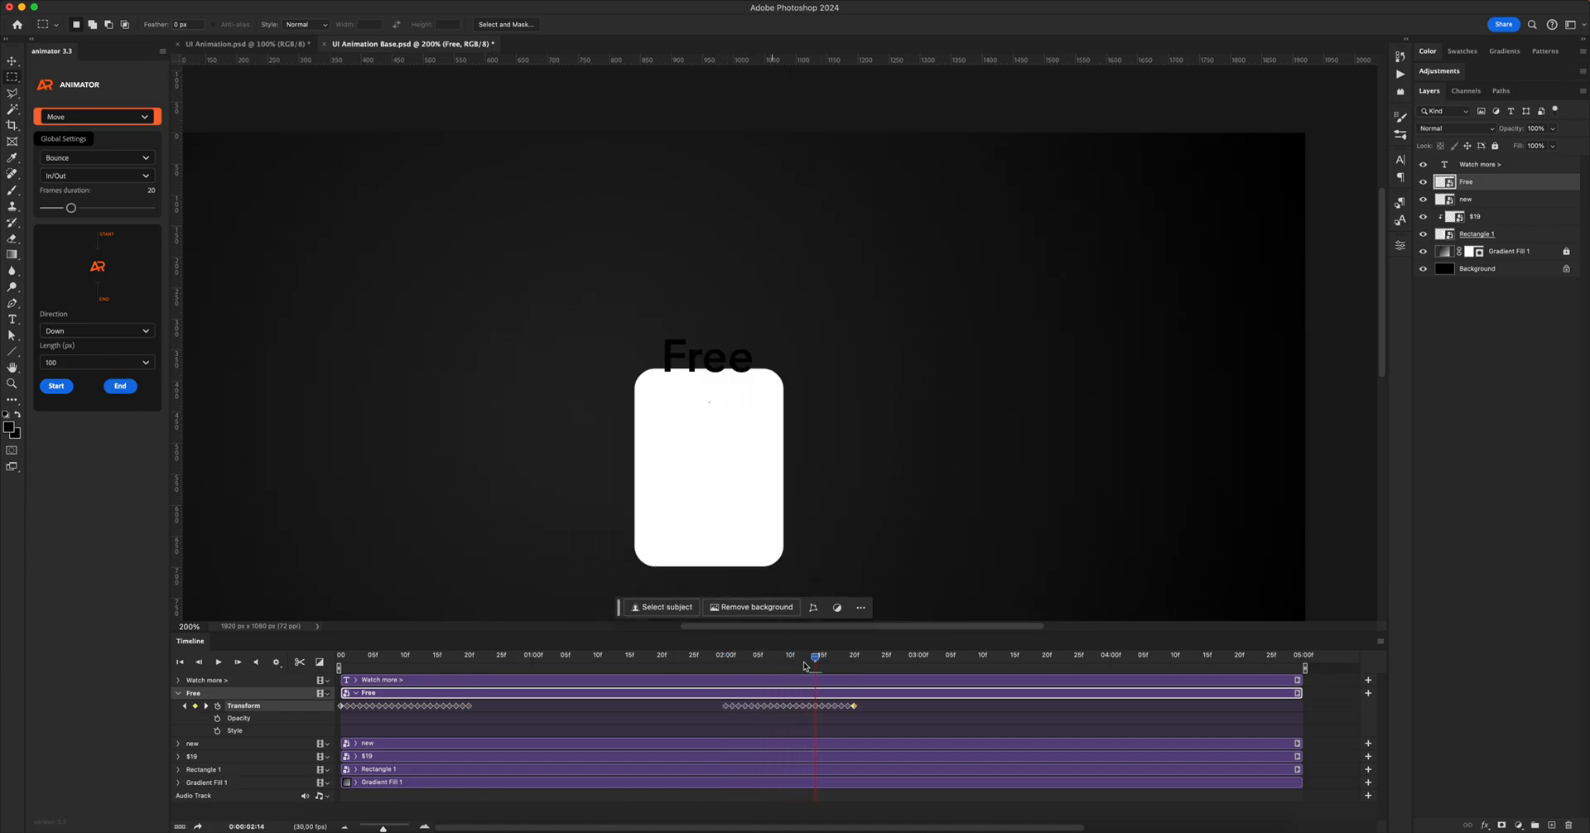
drag(853, 655, 538, 651)
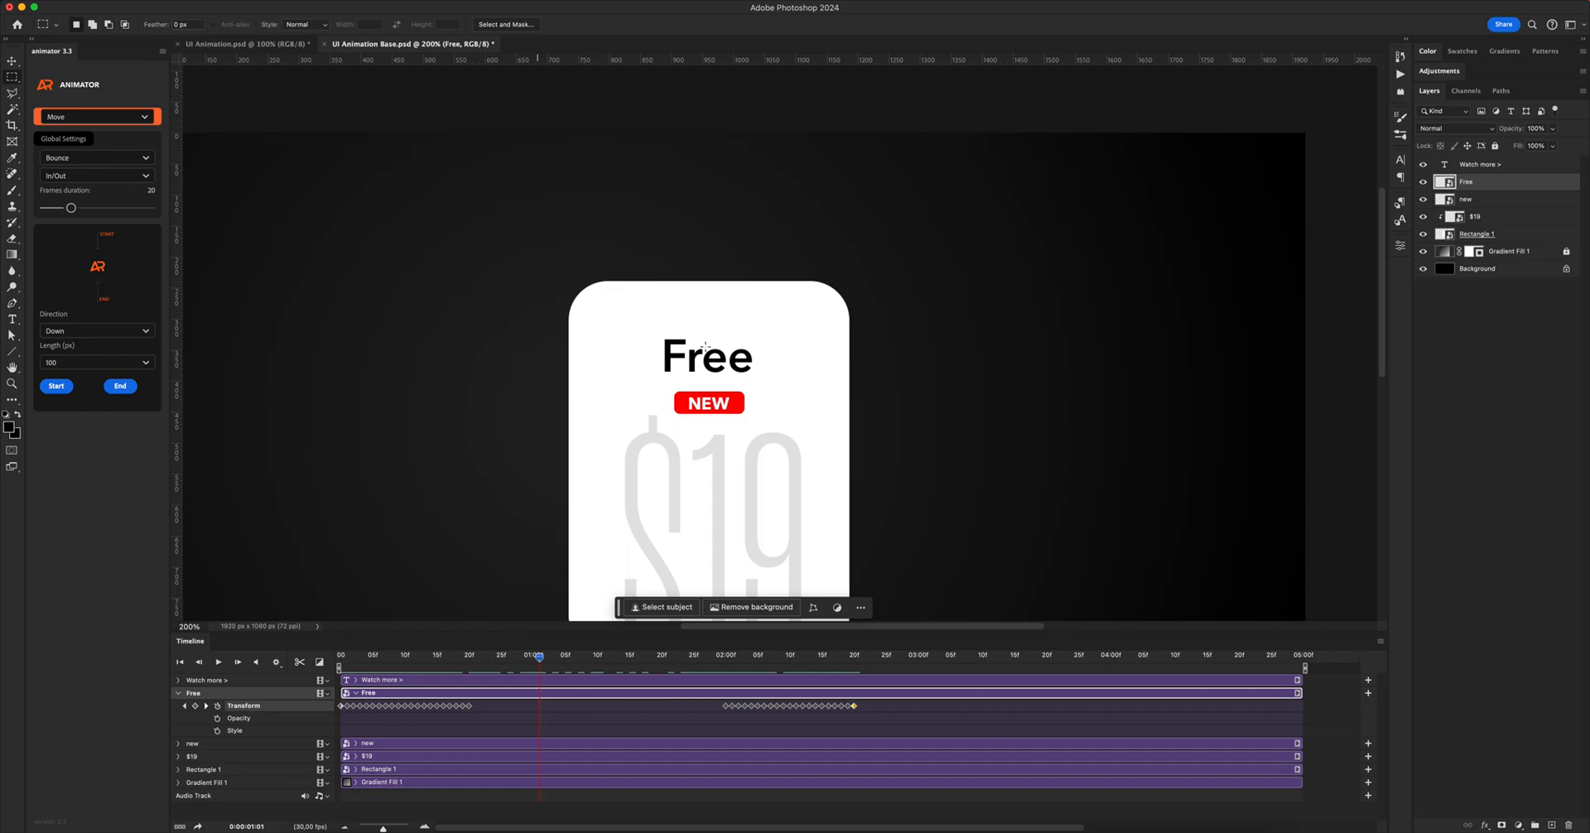
- Set the Animator easing to Quad and remove all of the Free layer's transform keyframes
click(77, 159)
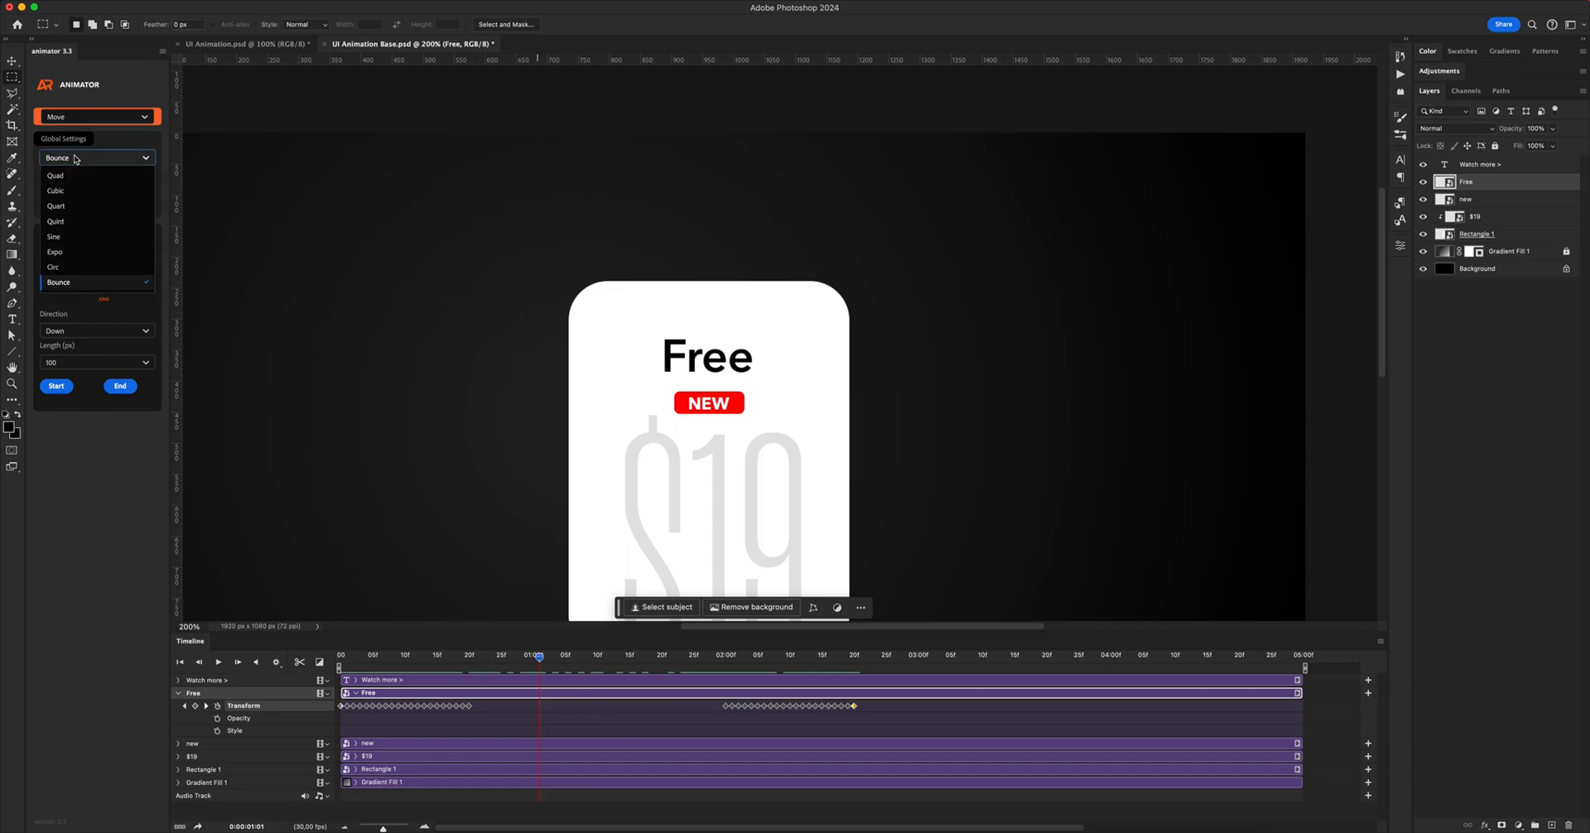
click(76, 177)
click(76, 157)
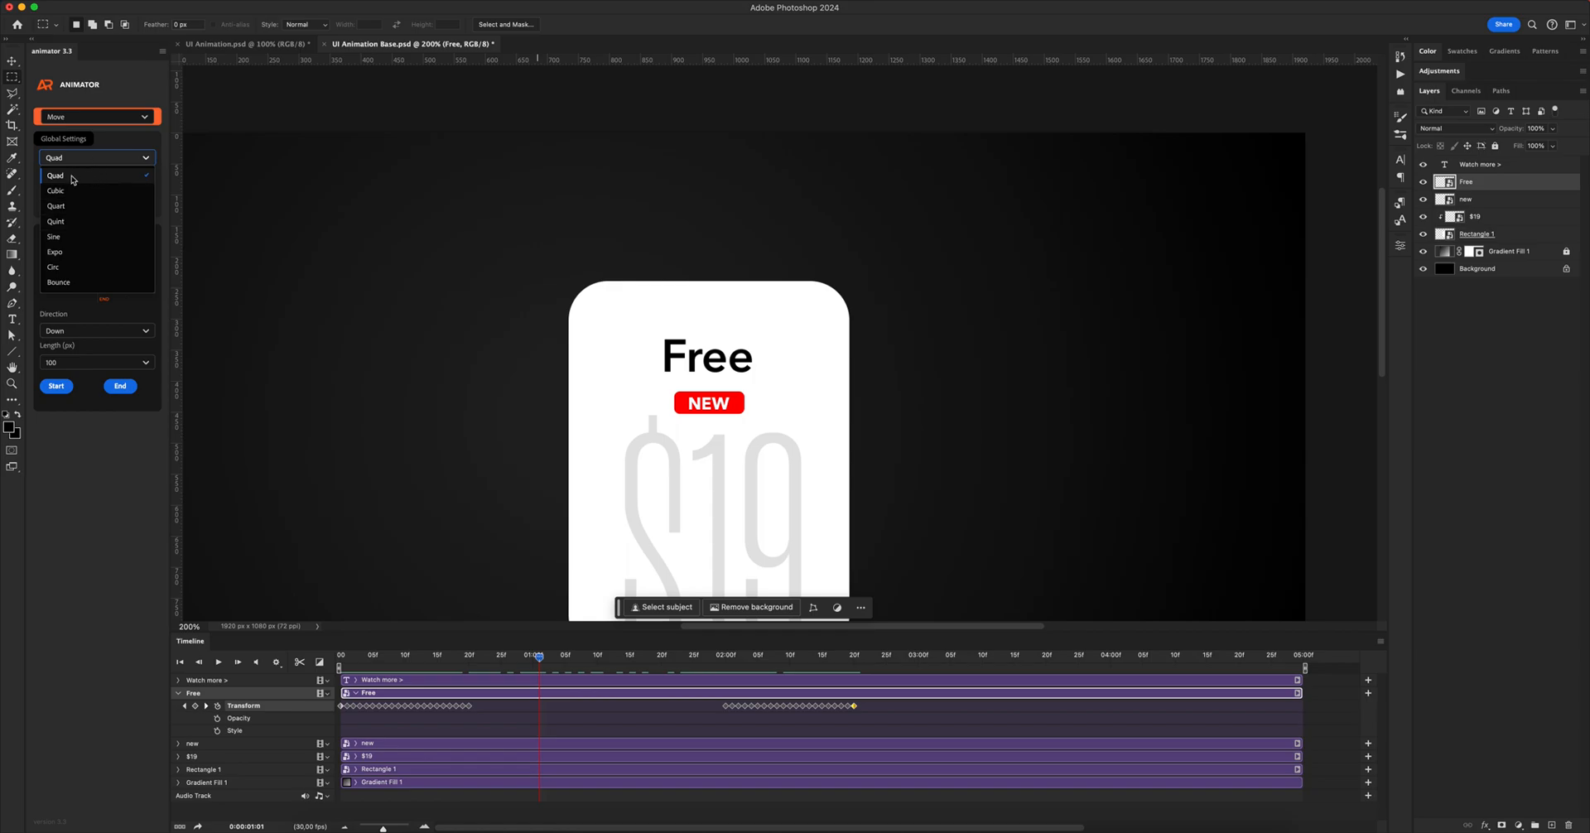
click(72, 179)
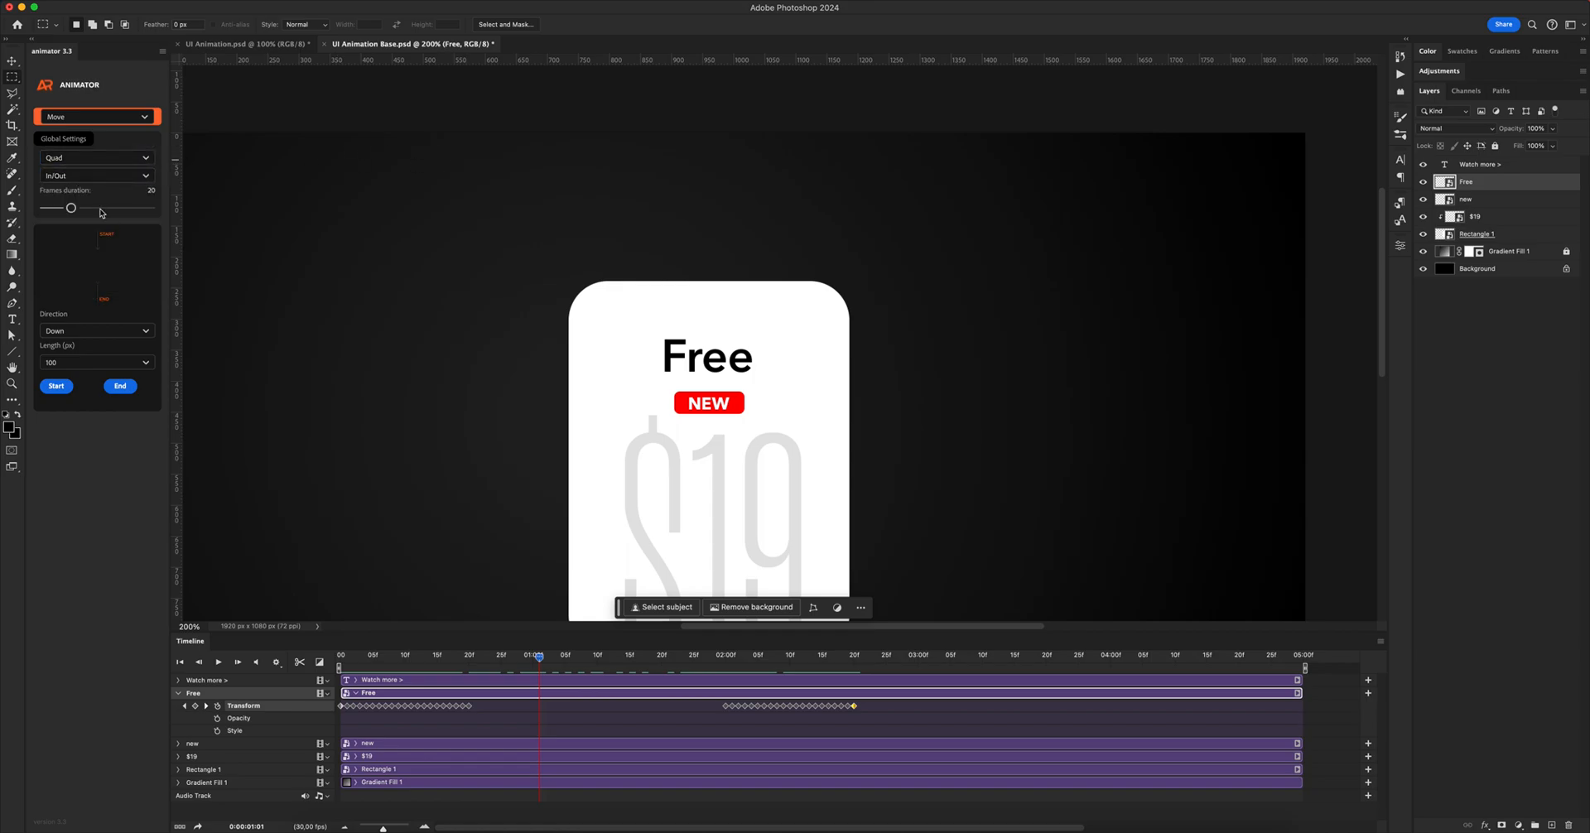
click(217, 706)
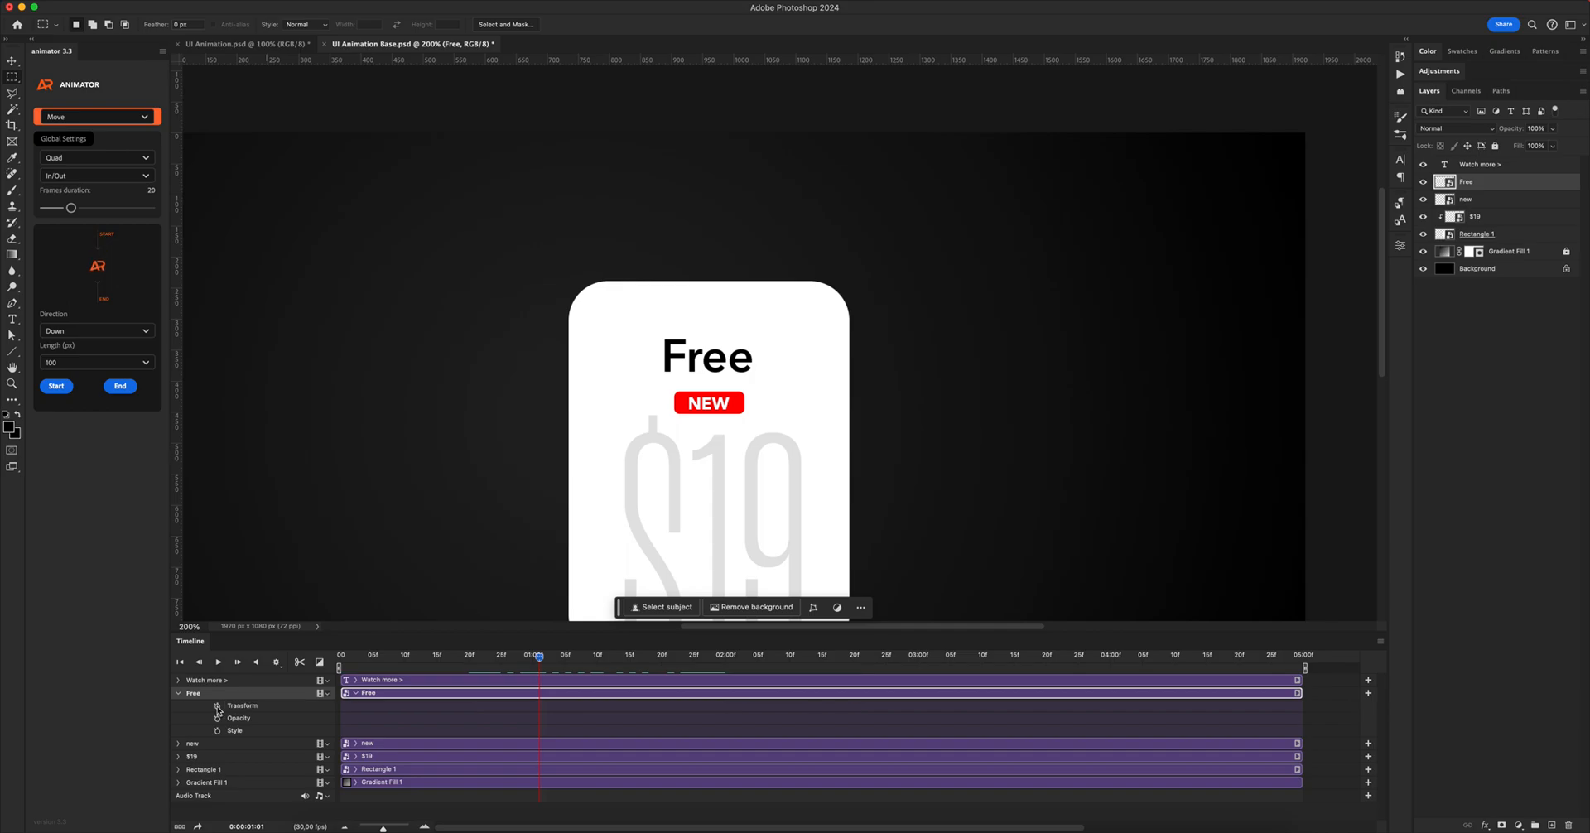
- Apply the 20-frame Quad Move start to Free at the beginning and the end animation at 02:00f, and scrub through the result
drag(539, 660, 335, 649)
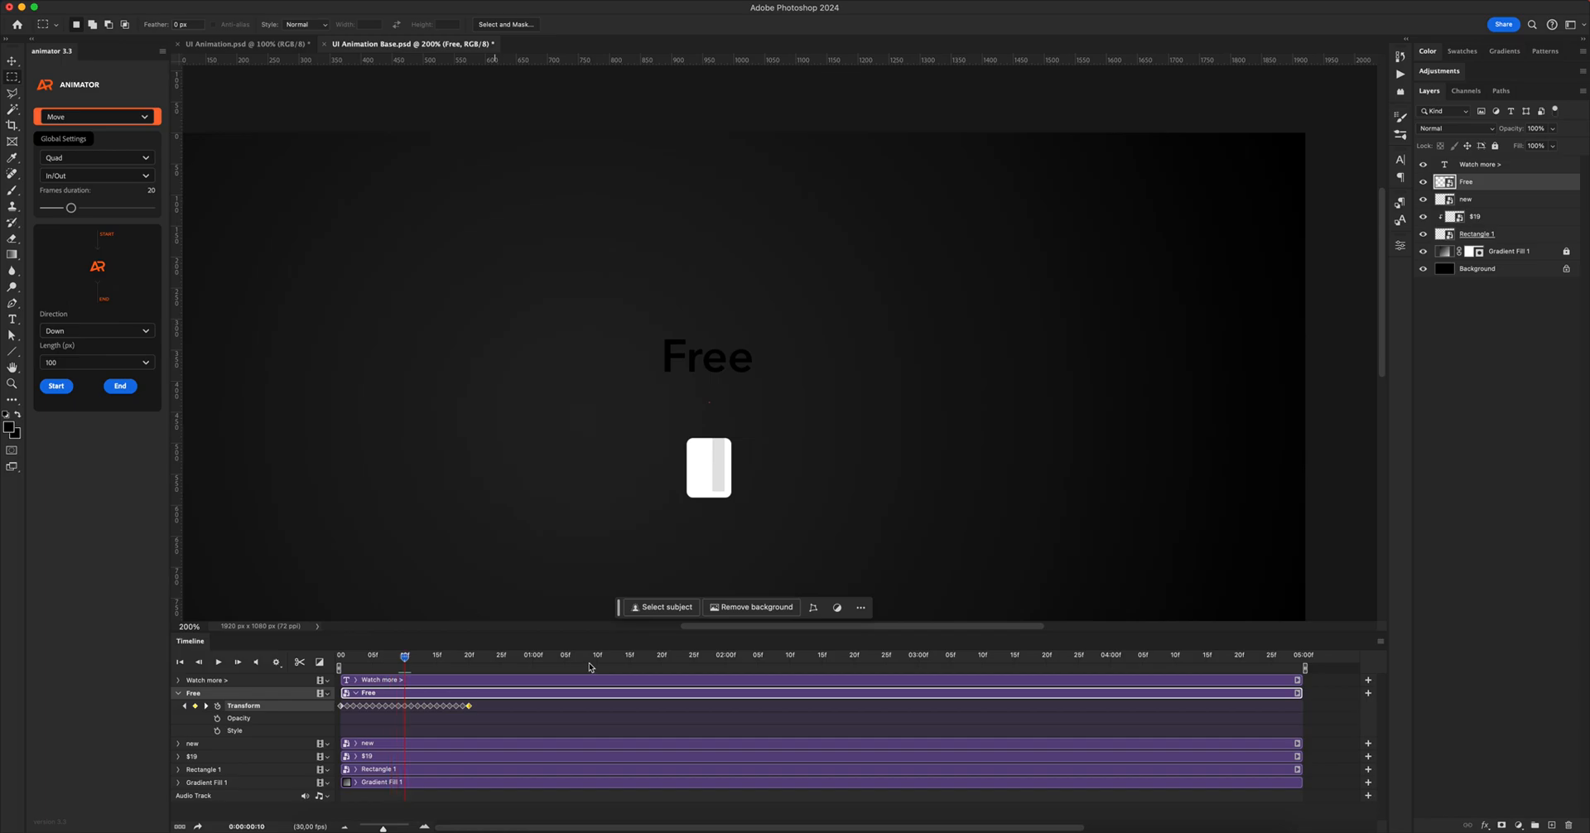
click(723, 657)
click(120, 386)
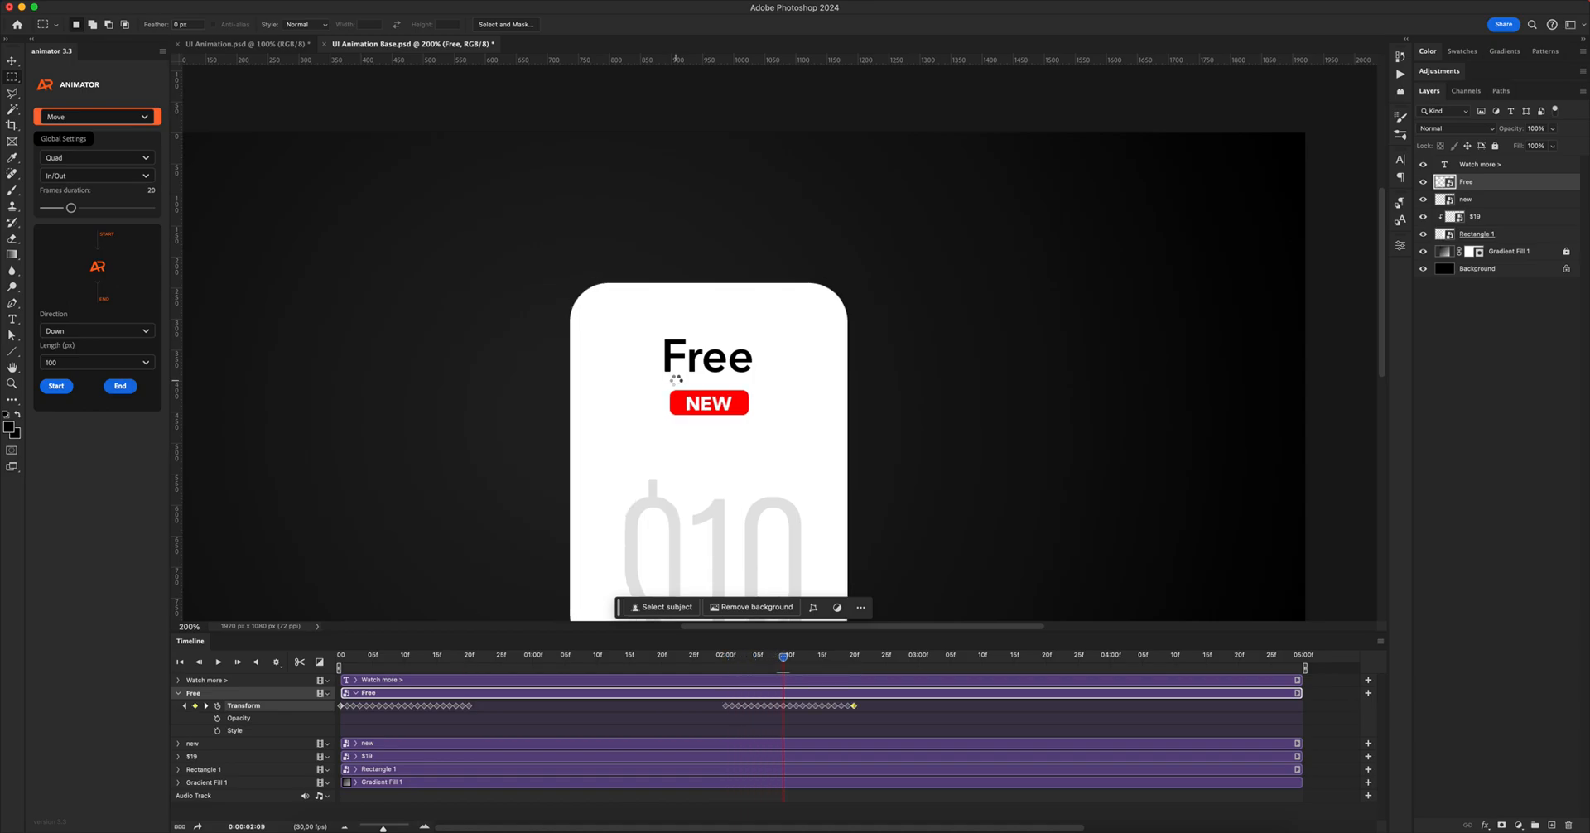
drag(856, 659, 627, 663)
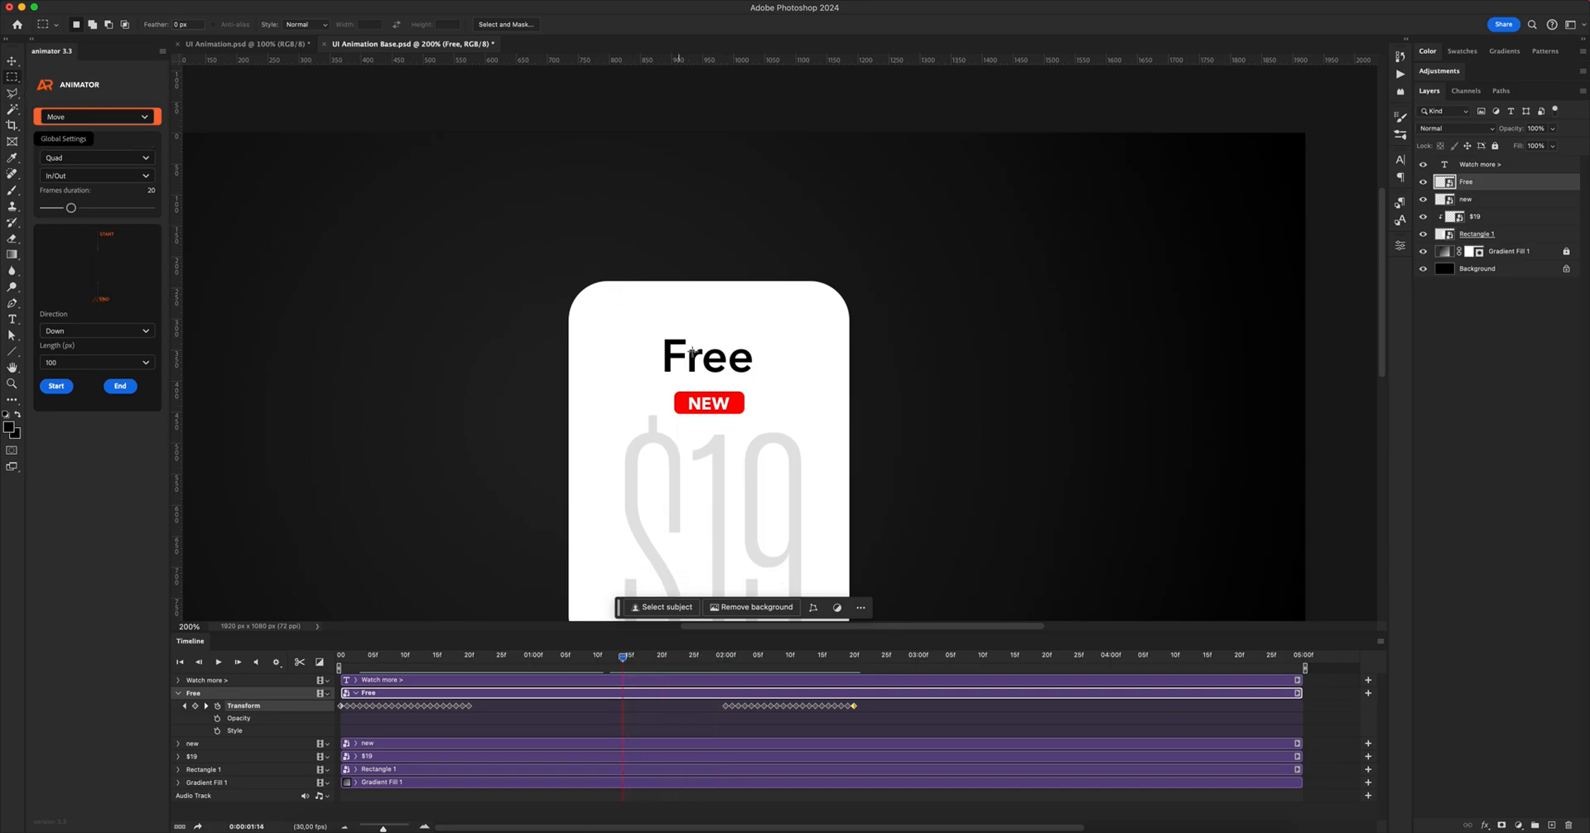
- Mask the Free layer with a rectangular selection around its text, and scrub the timeline to check it
drag(760, 333, 585, 378)
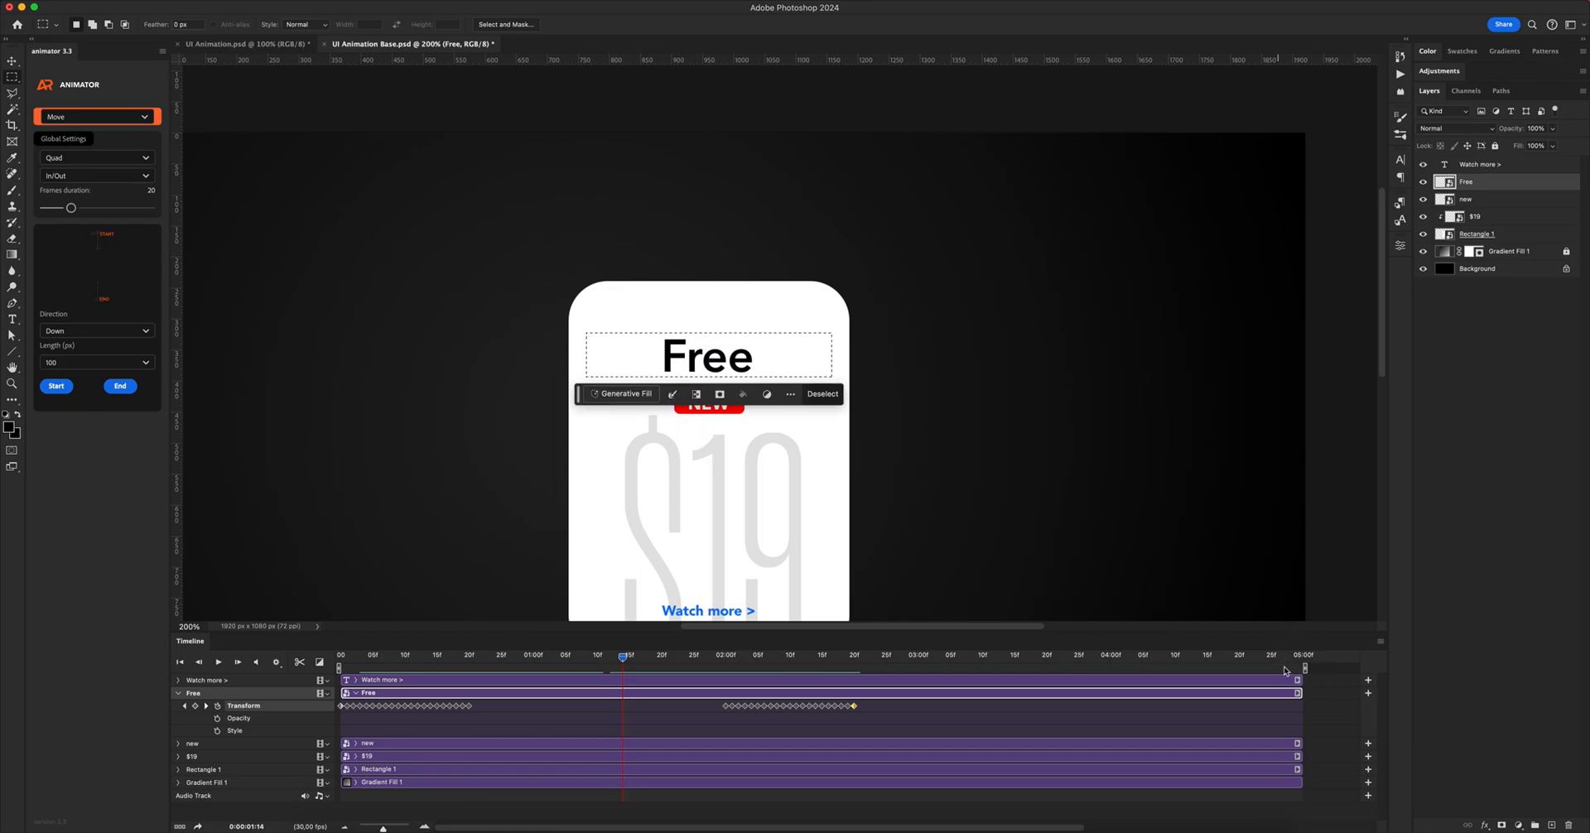
click(1501, 825)
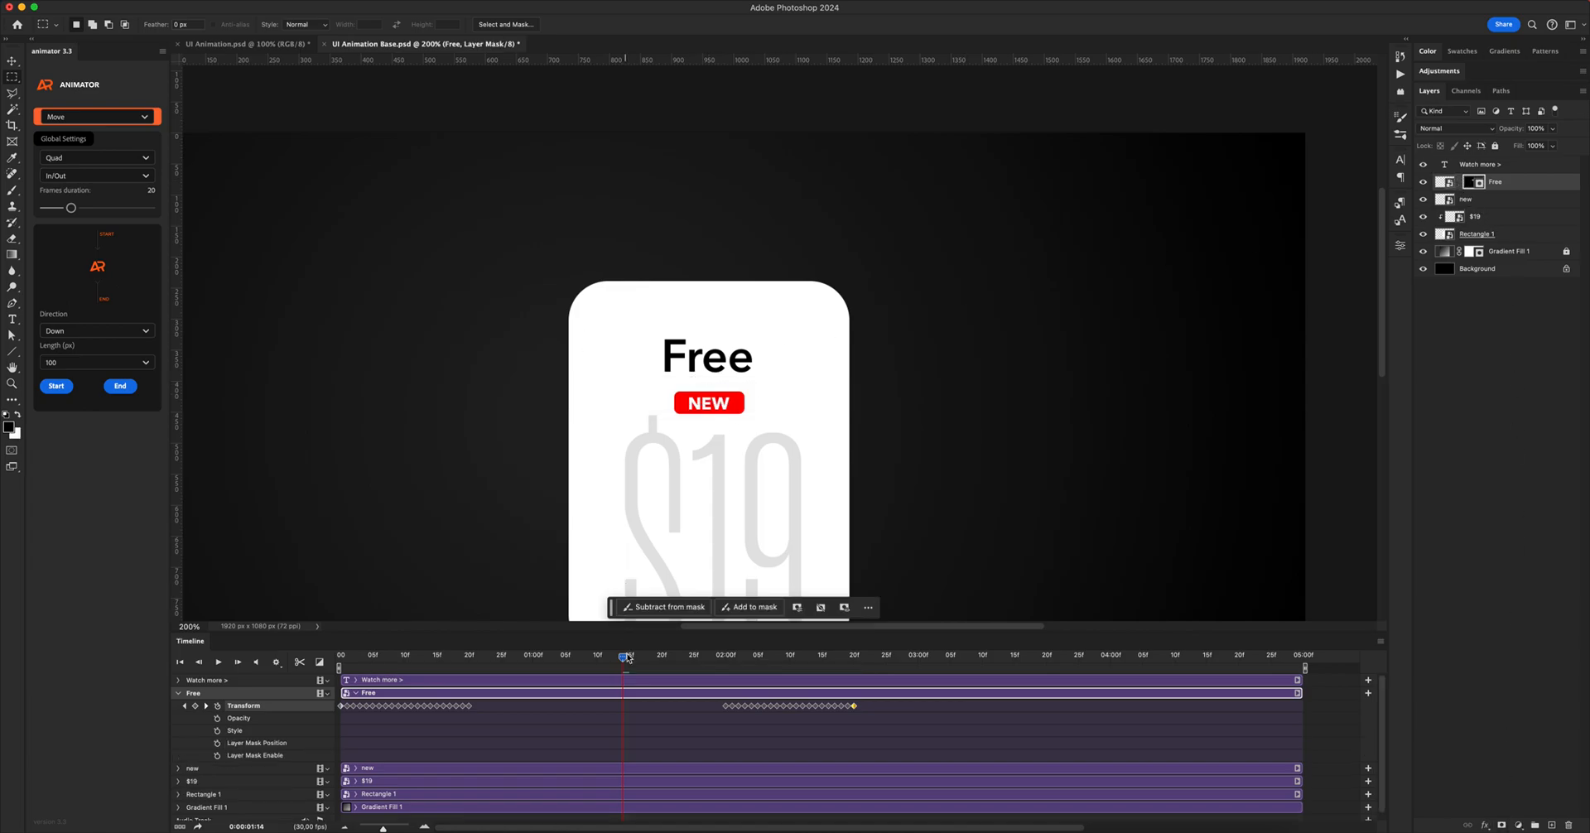
mouse_move(564, 660)
mouse_down()
mouse_move(353, 658)
mouse_move(551, 657)
mouse_up()
- Select the Watch more > text layer and set the Animator Move direction to Up with a length of 50 px
click(1497, 168)
scroll(929, 295, down, 3)
key(v)
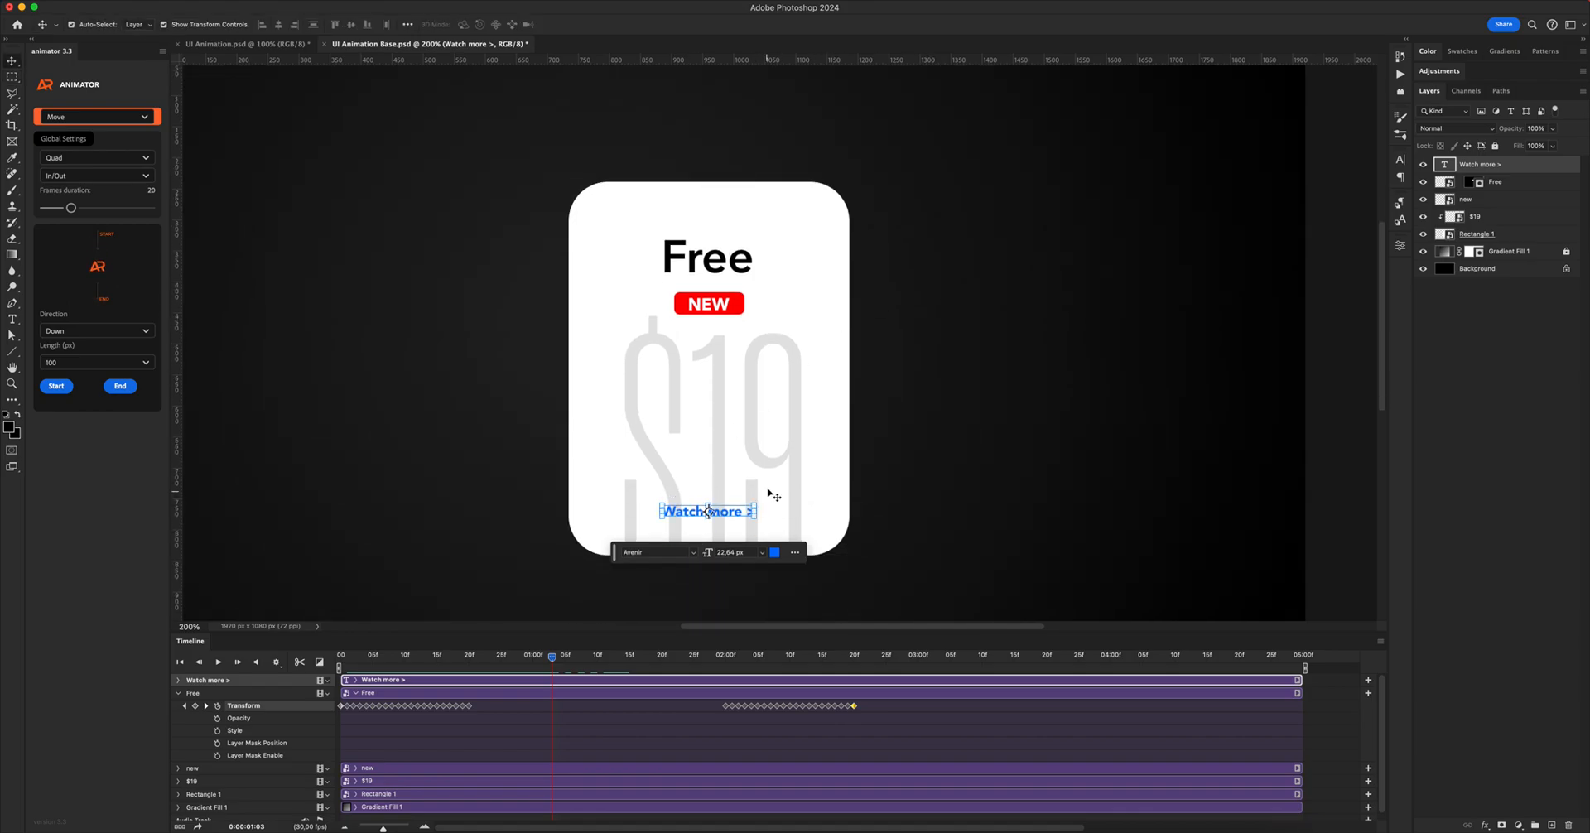
click(179, 695)
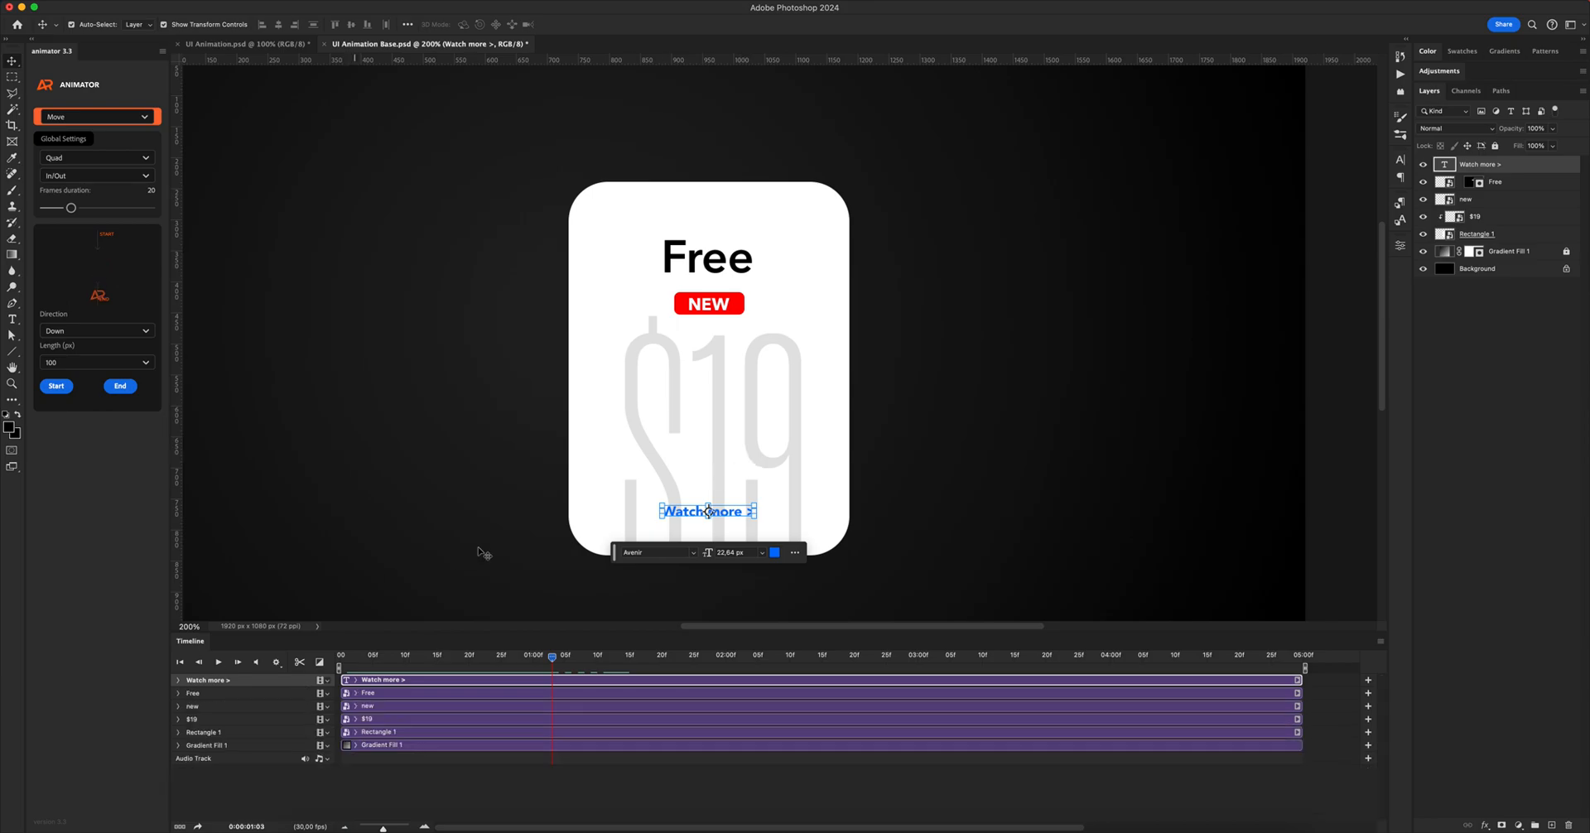
click(85, 330)
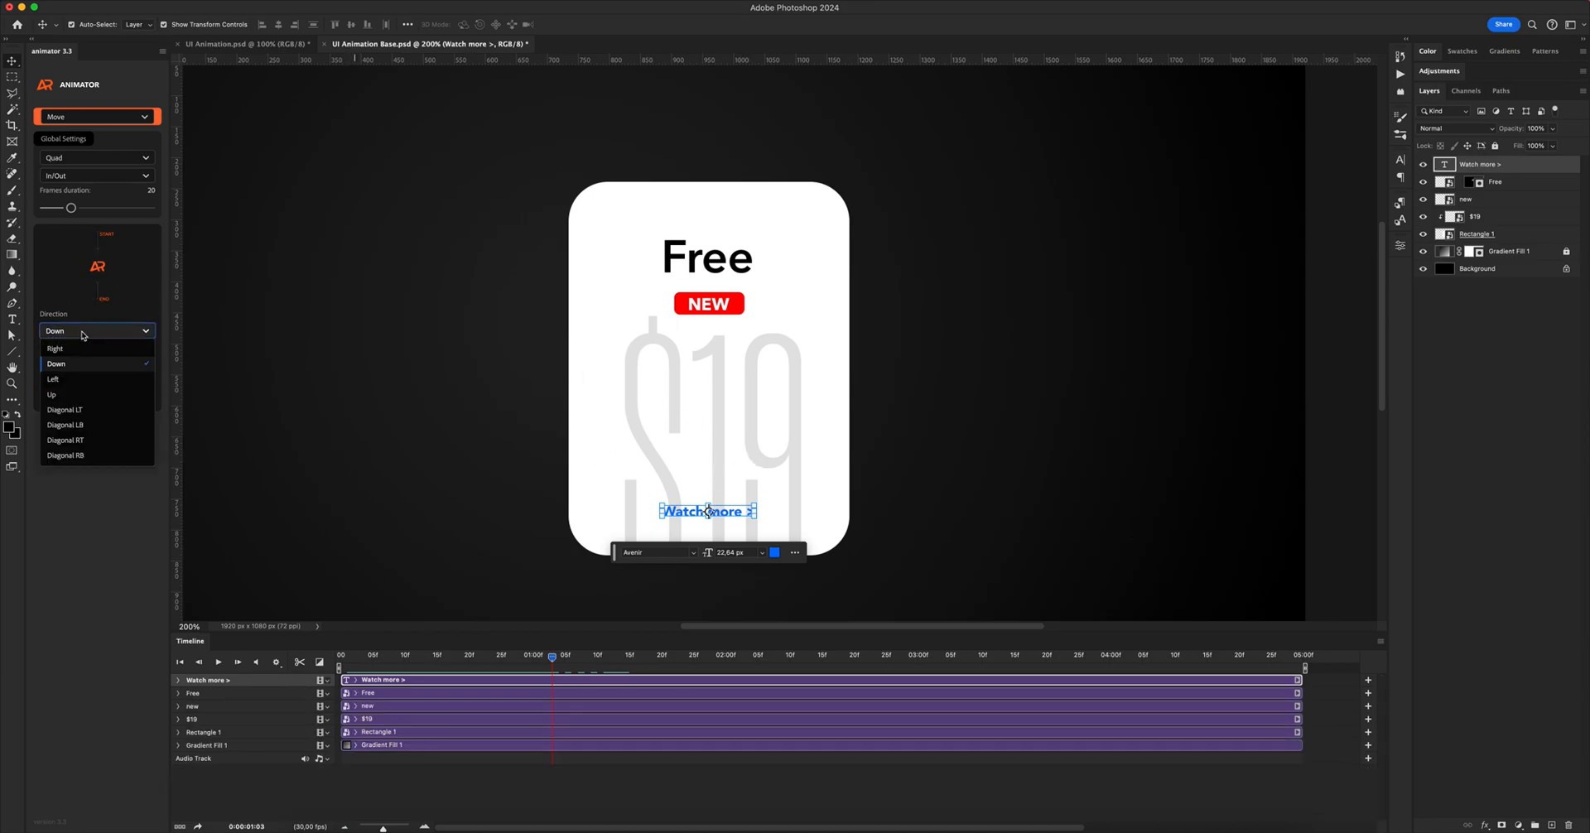
click(73, 396)
click(75, 362)
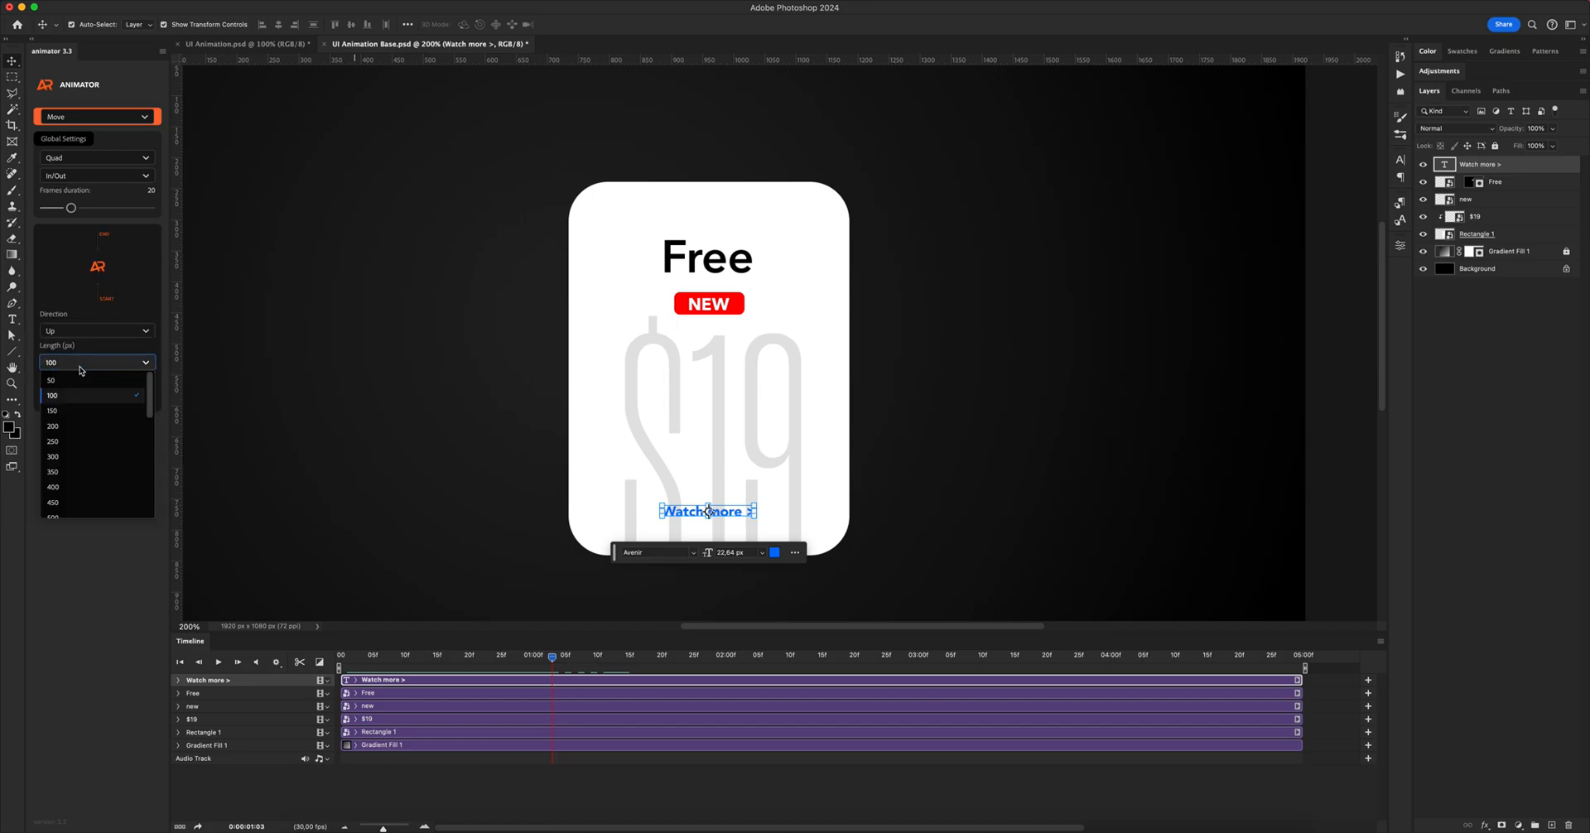
click(71, 381)
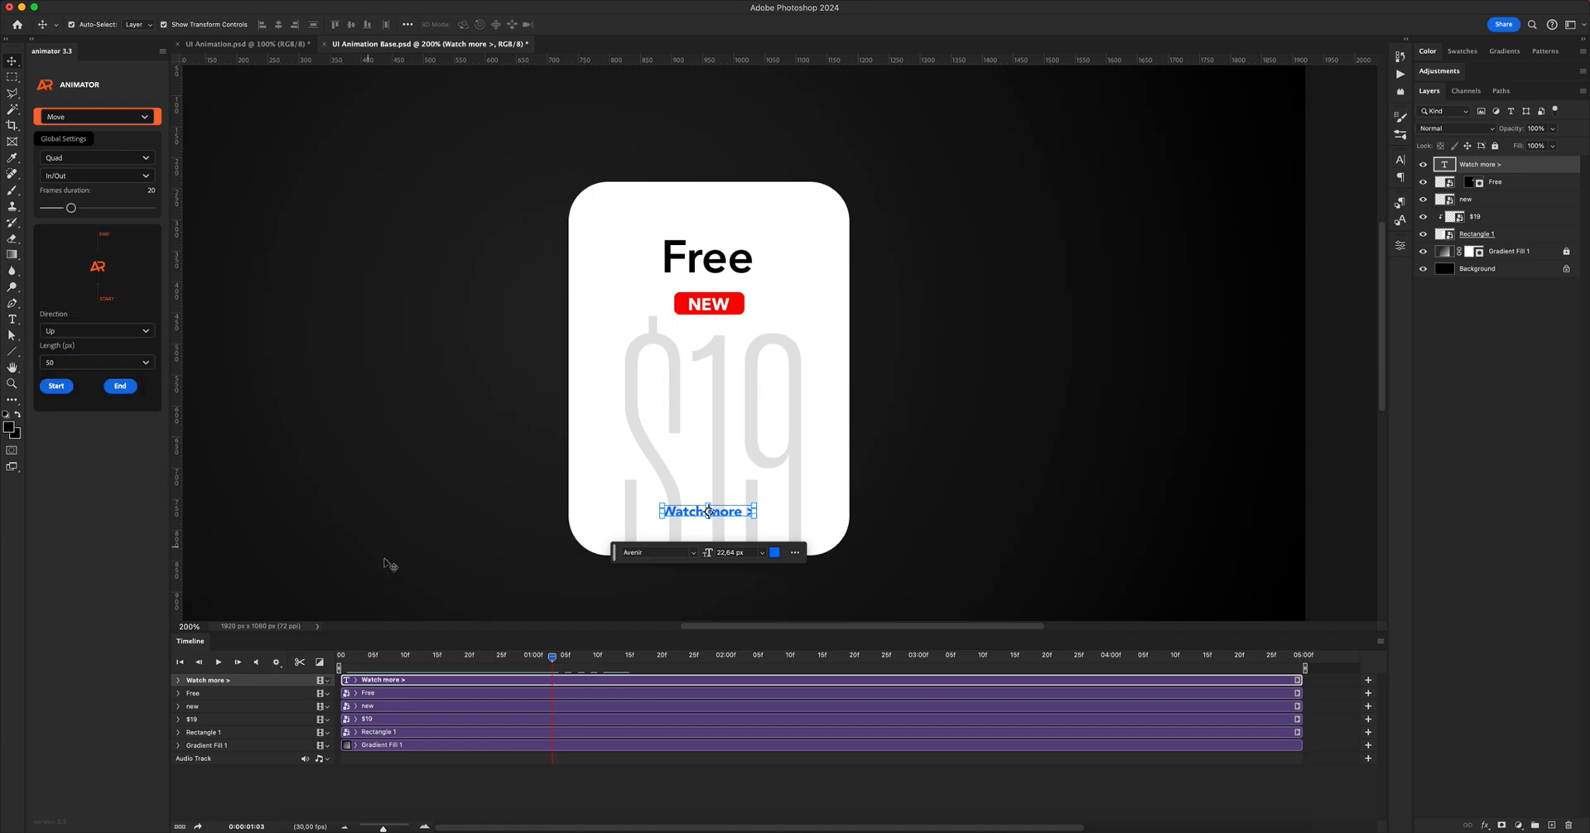
- Convert Watch more > to a smart object and apply the Move start at the beginning and the end animation at 02:00f
click(179, 662)
click(178, 679)
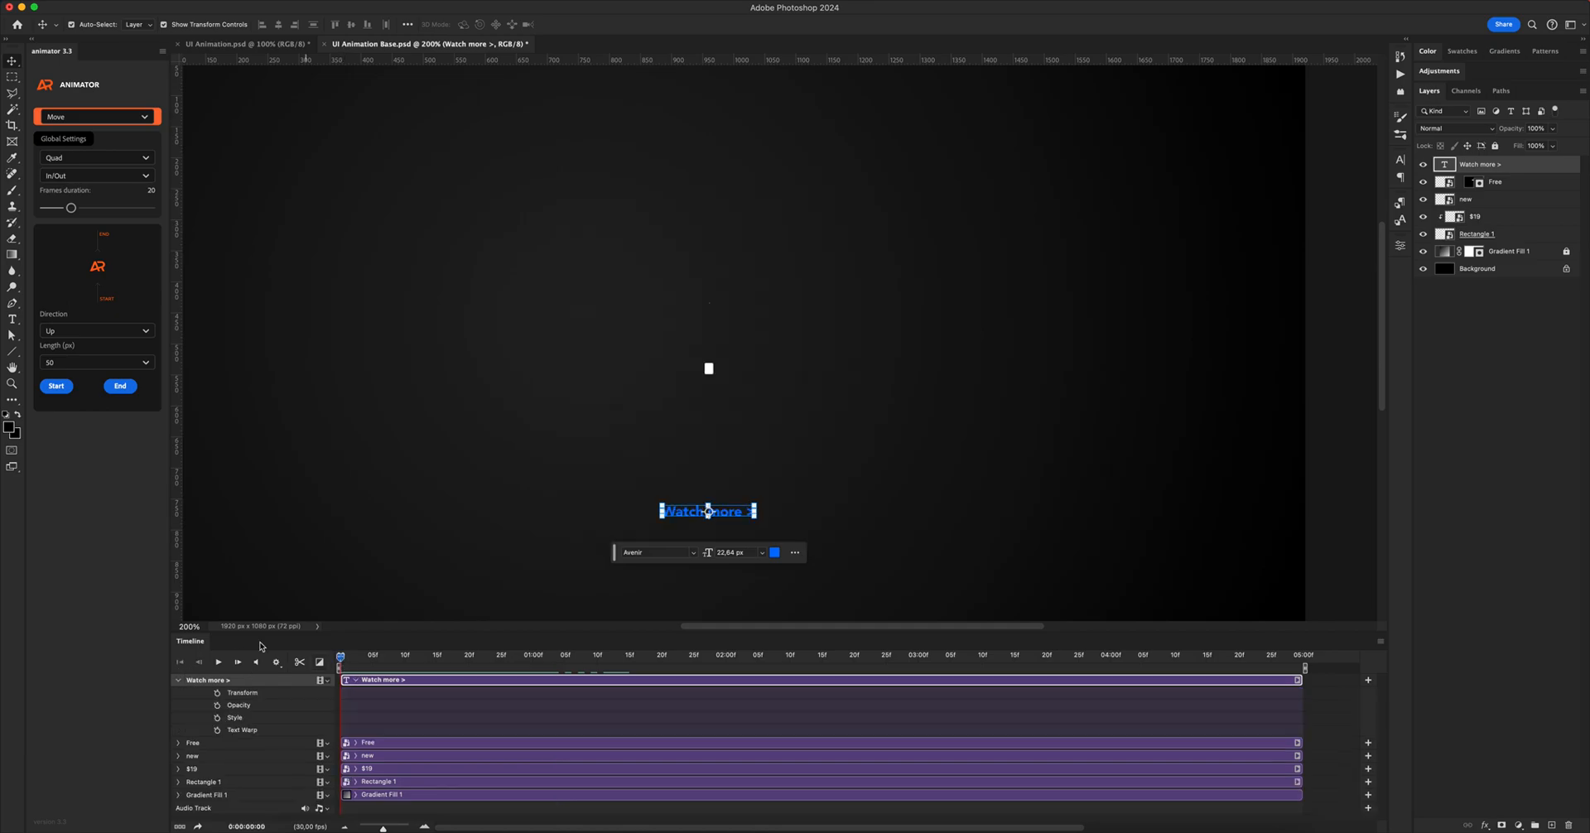
click(63, 389)
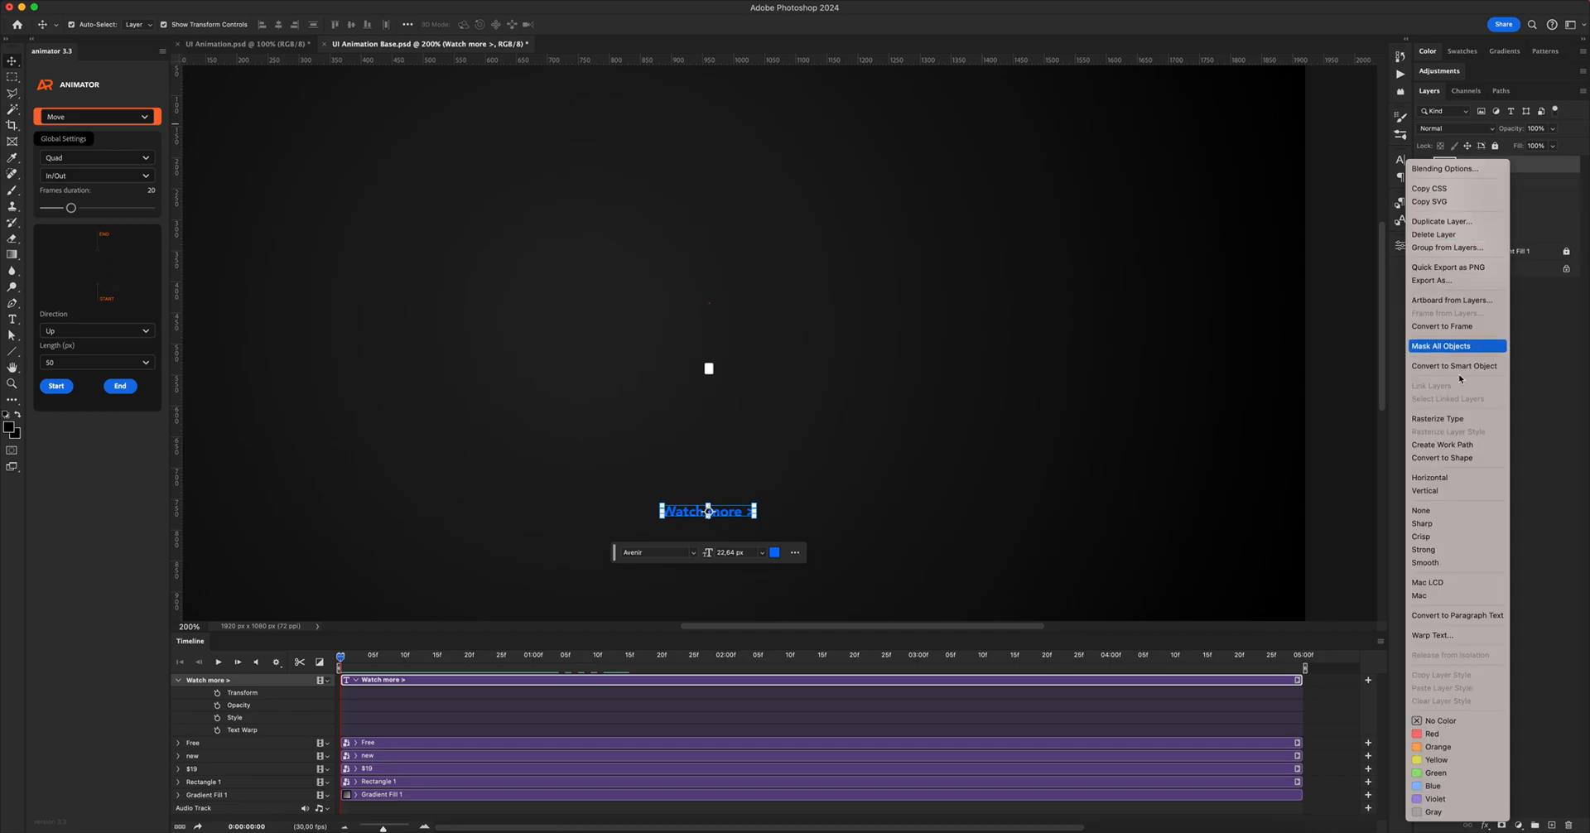
click(1459, 368)
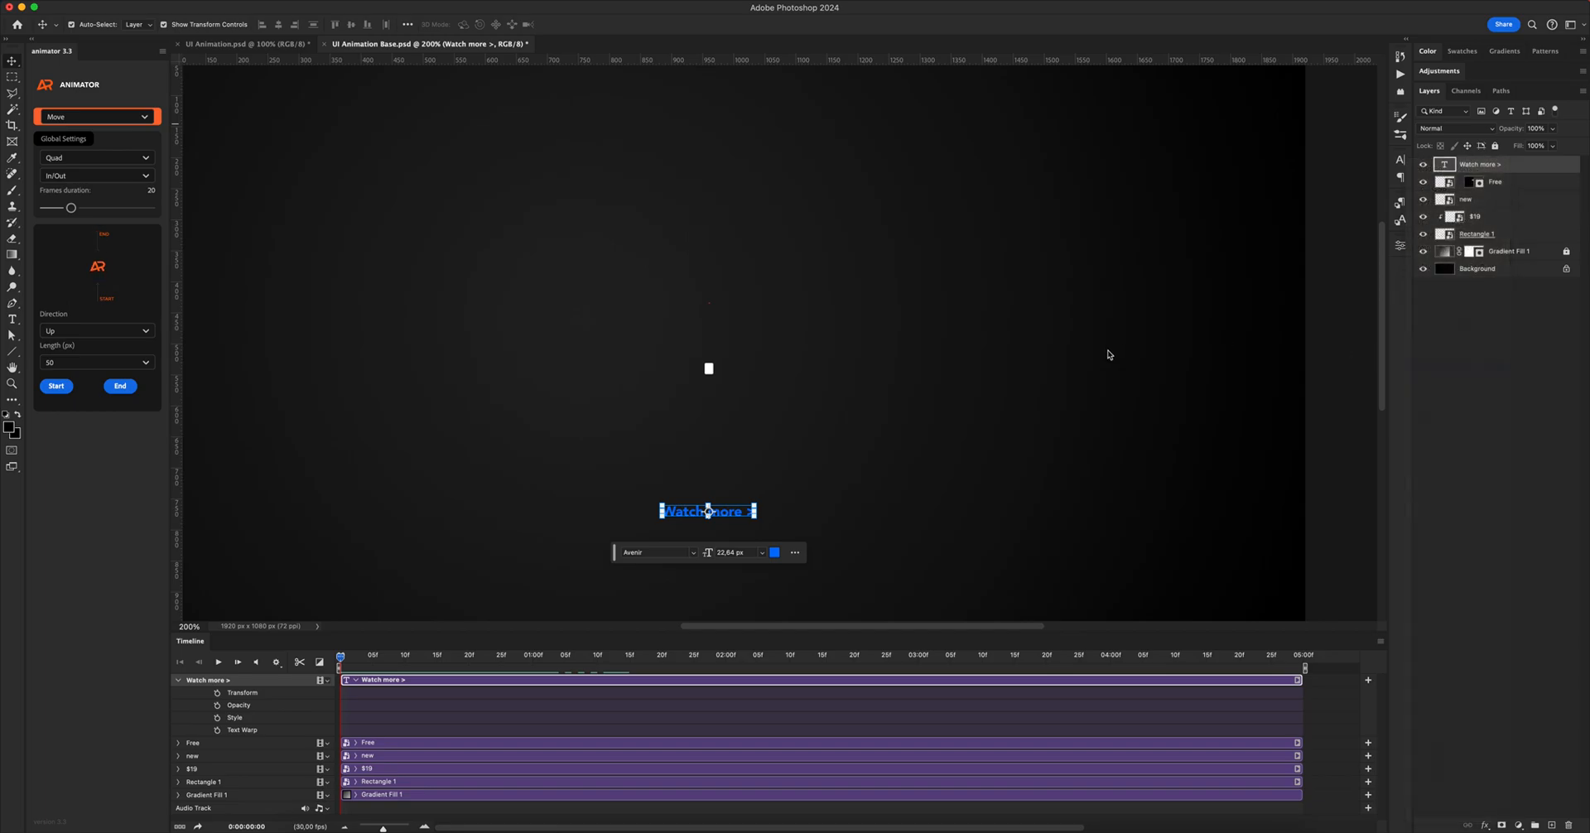
click(179, 680)
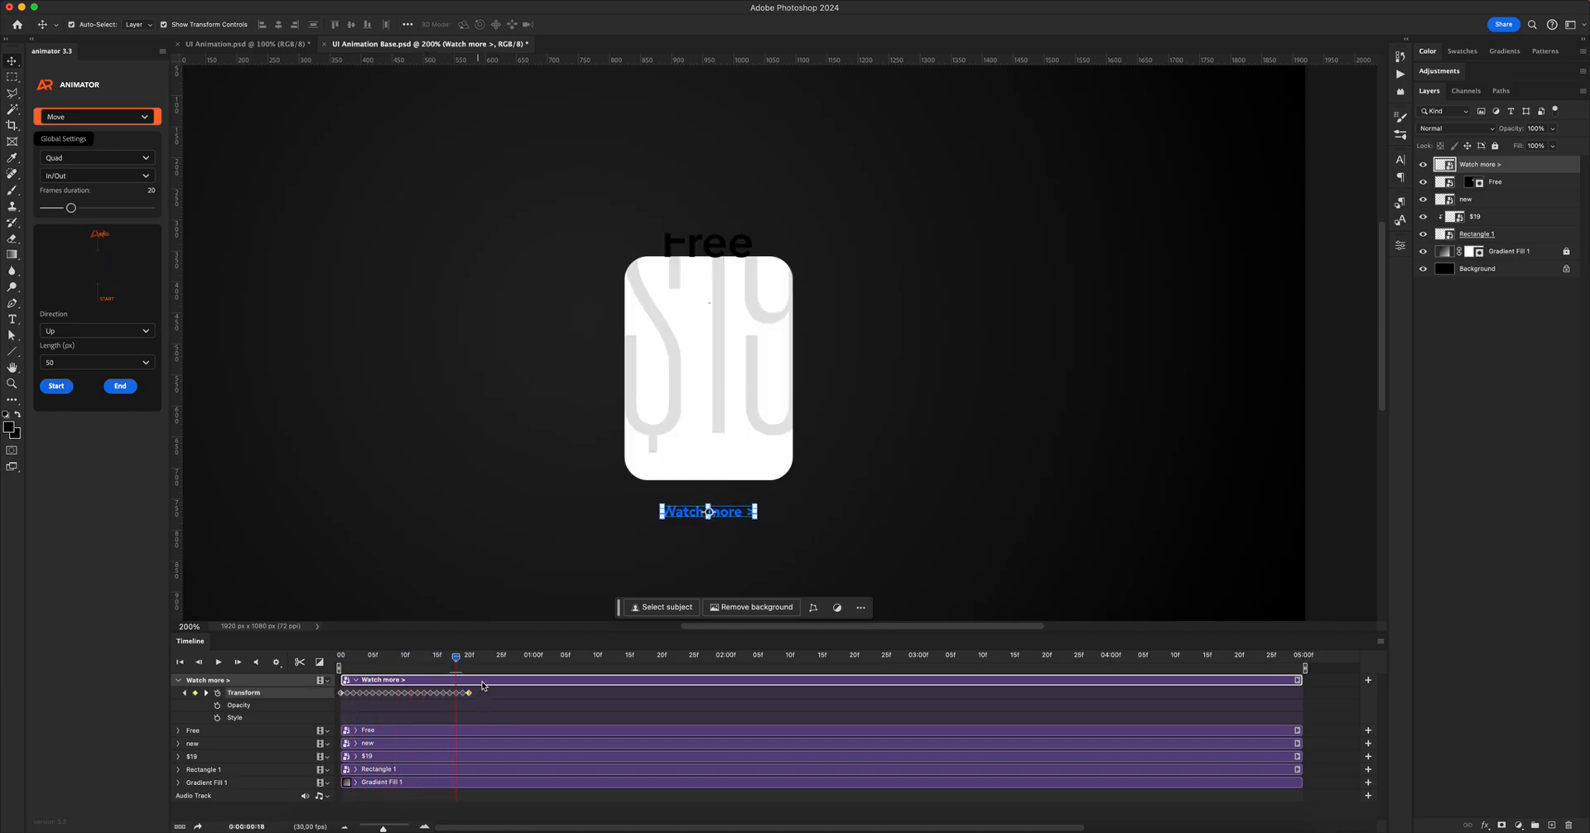
click(726, 659)
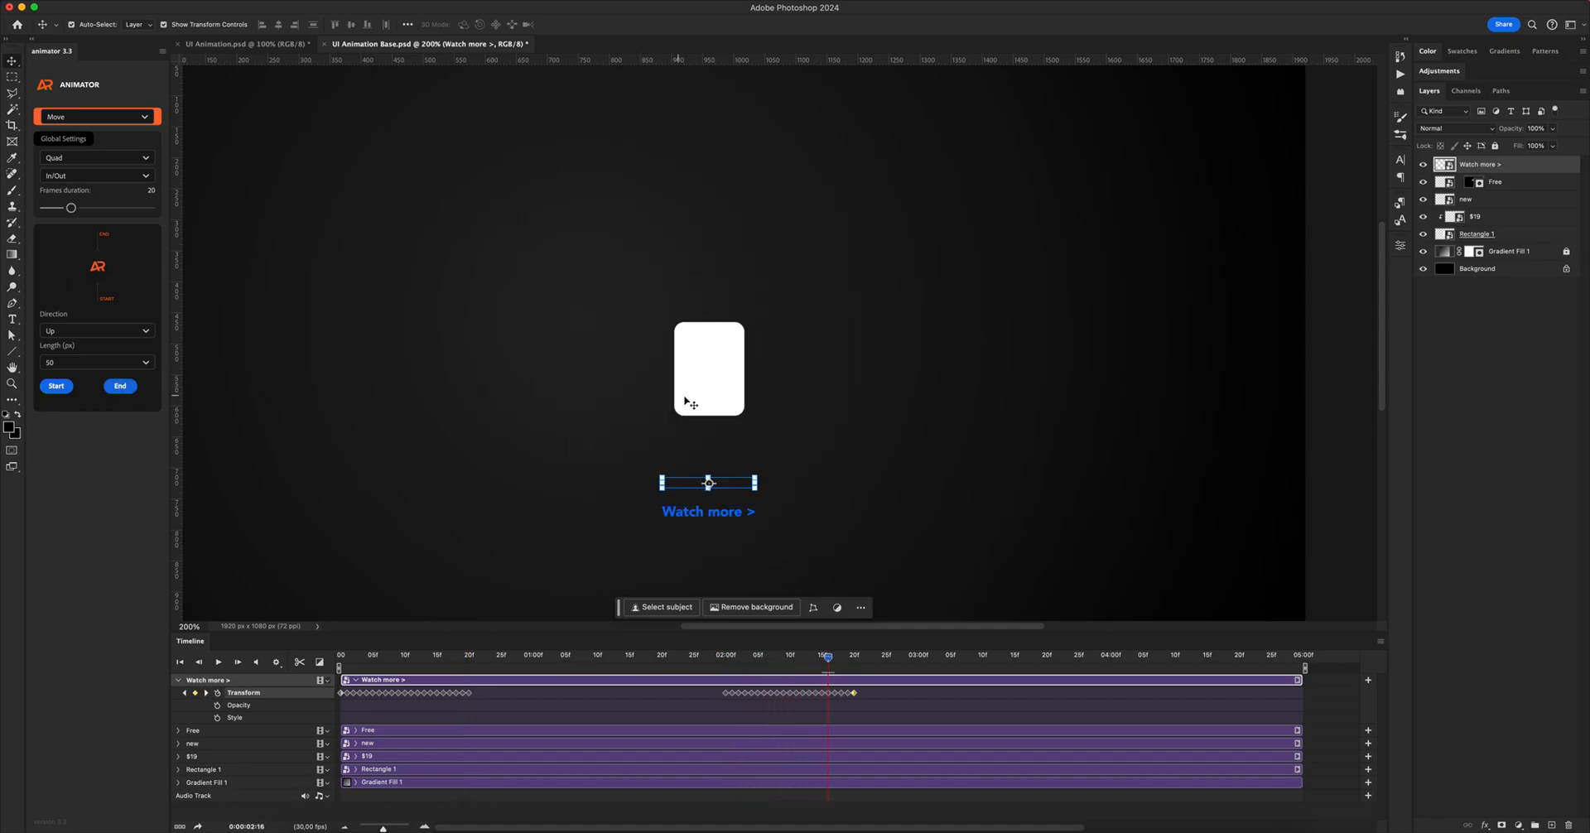
click(598, 657)
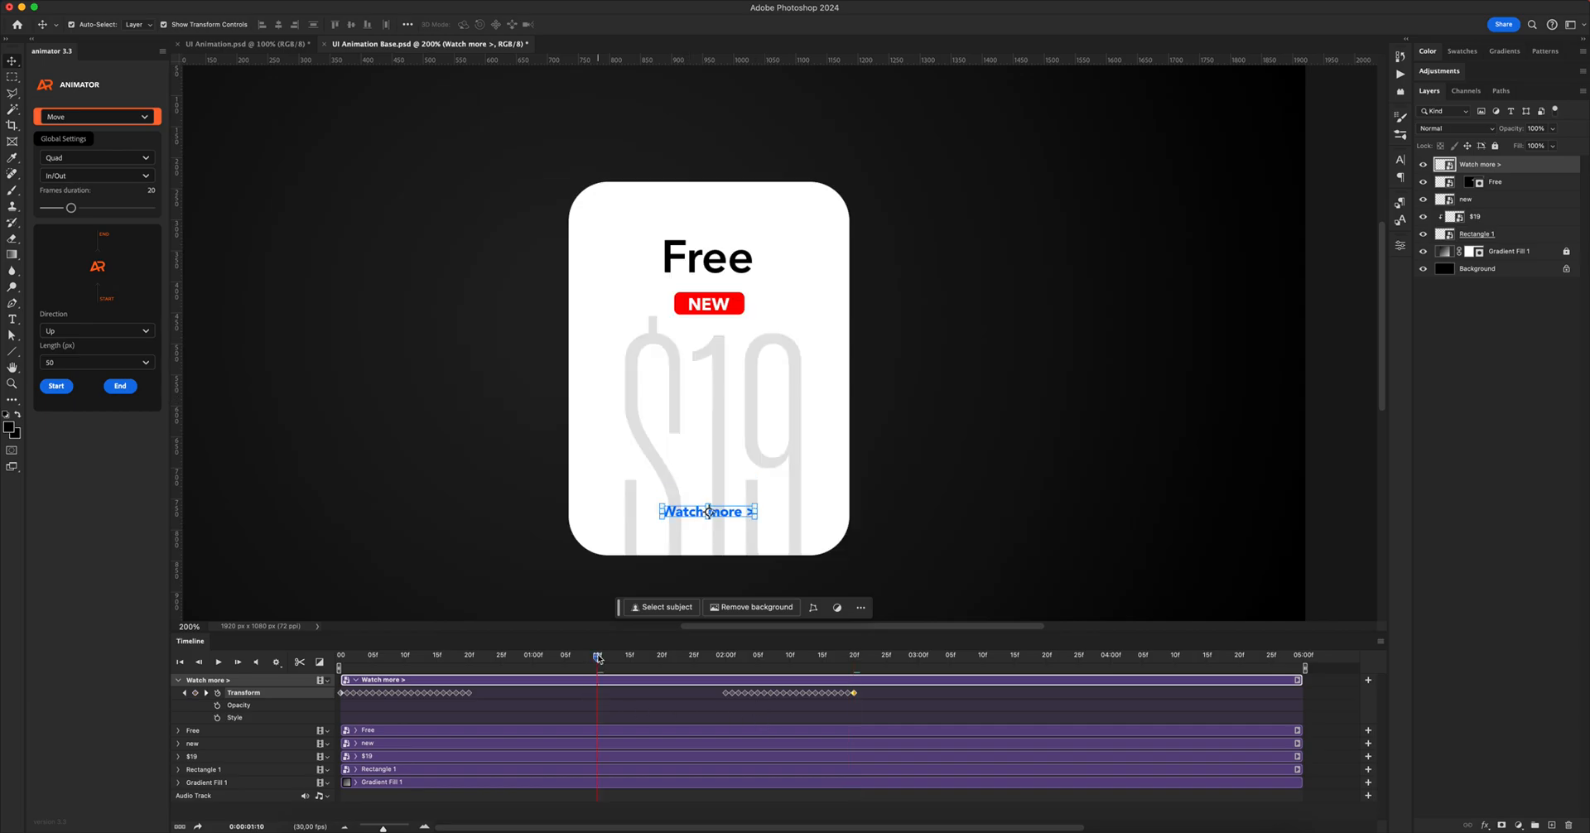
- Mask the Watch more > layer with a rectangular selection around its text, and scrub the timeline to check it
key(m)
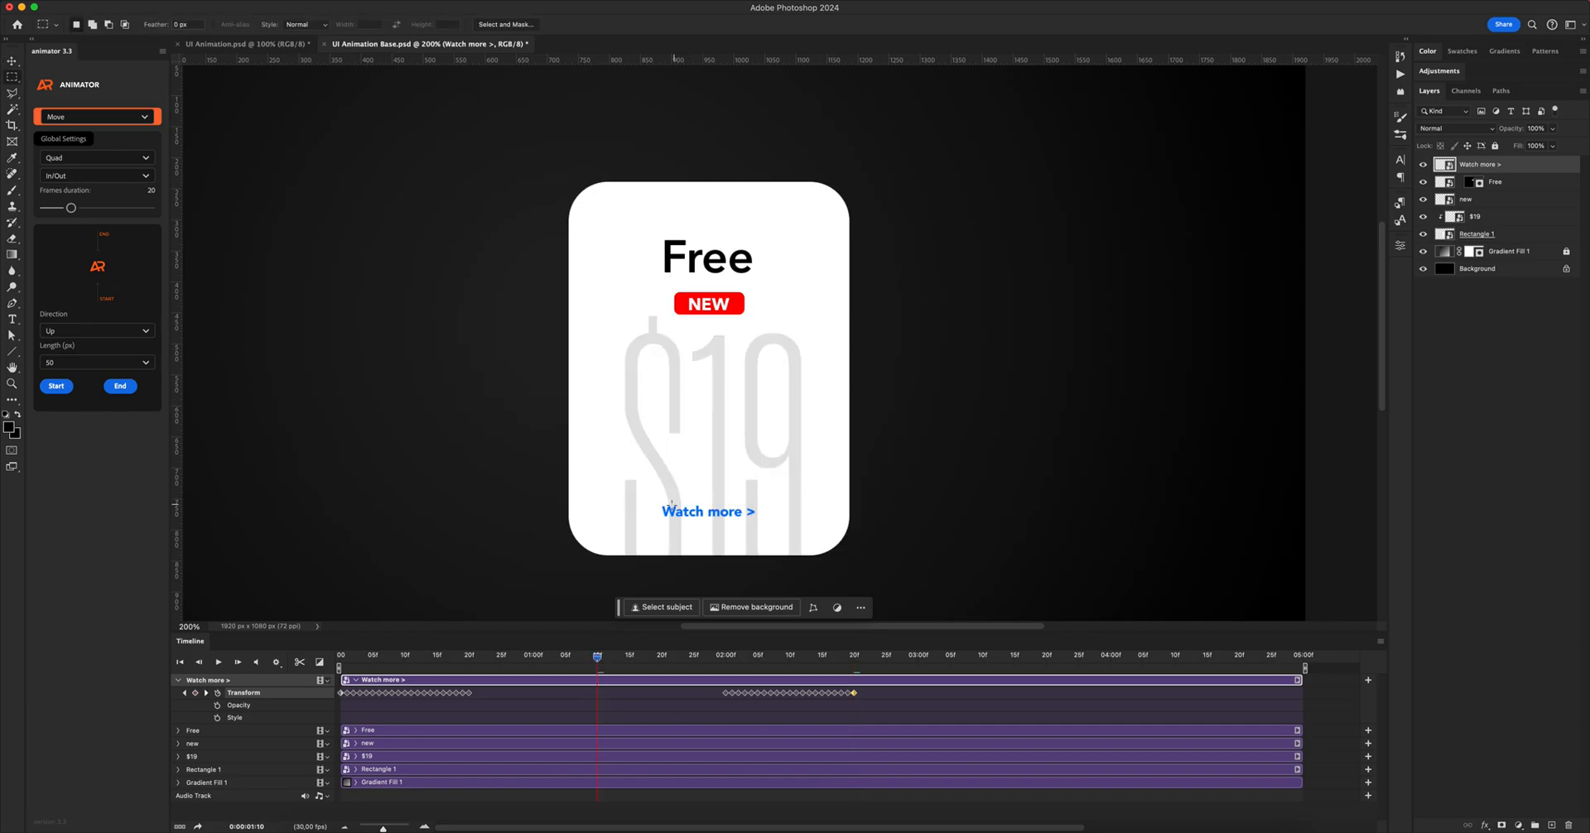
drag(647, 495, 765, 529)
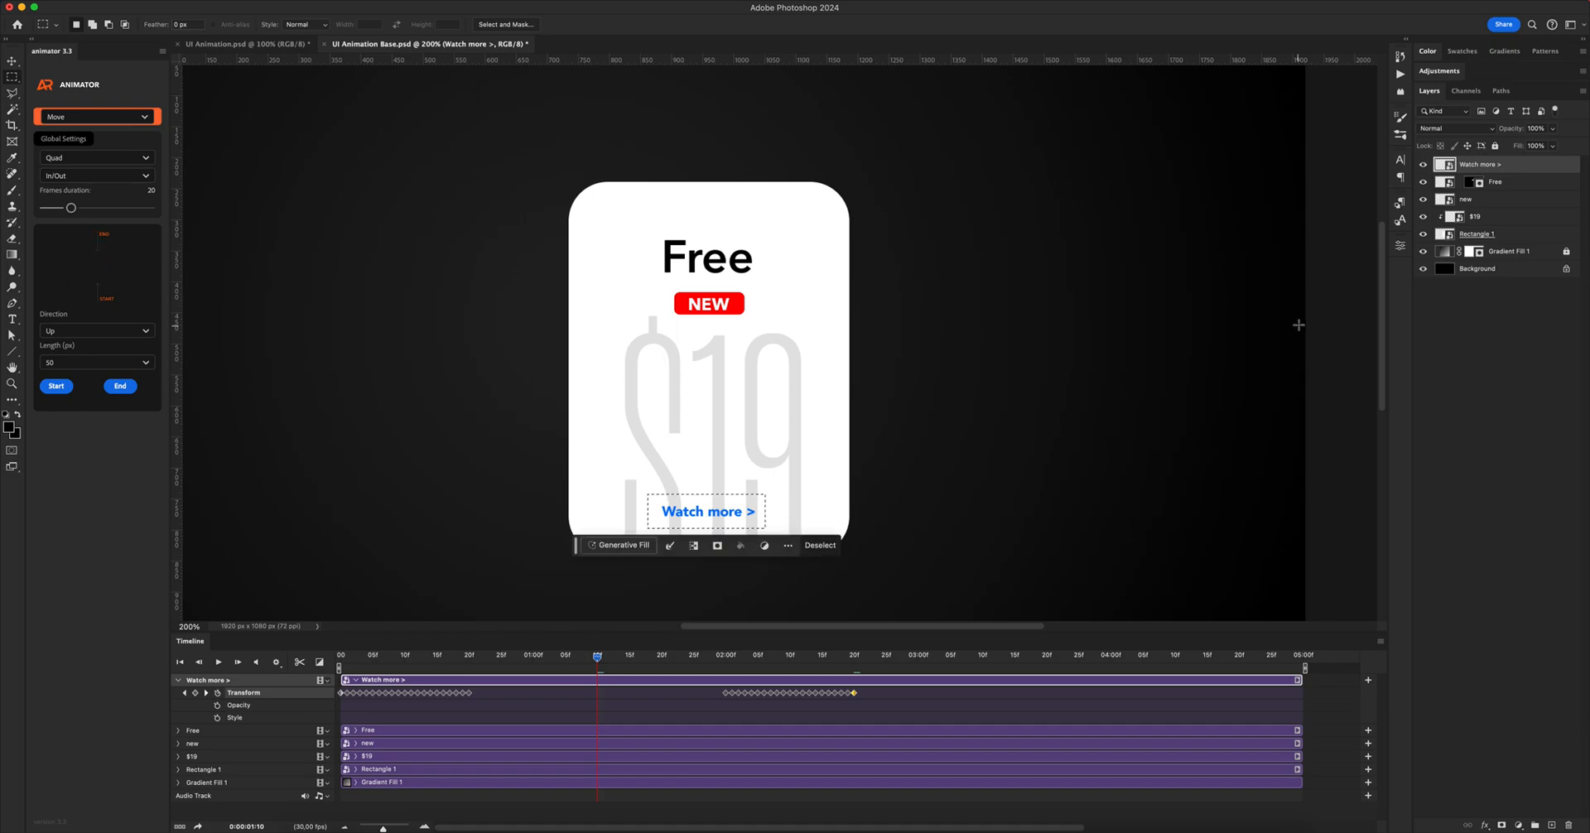
click(1501, 825)
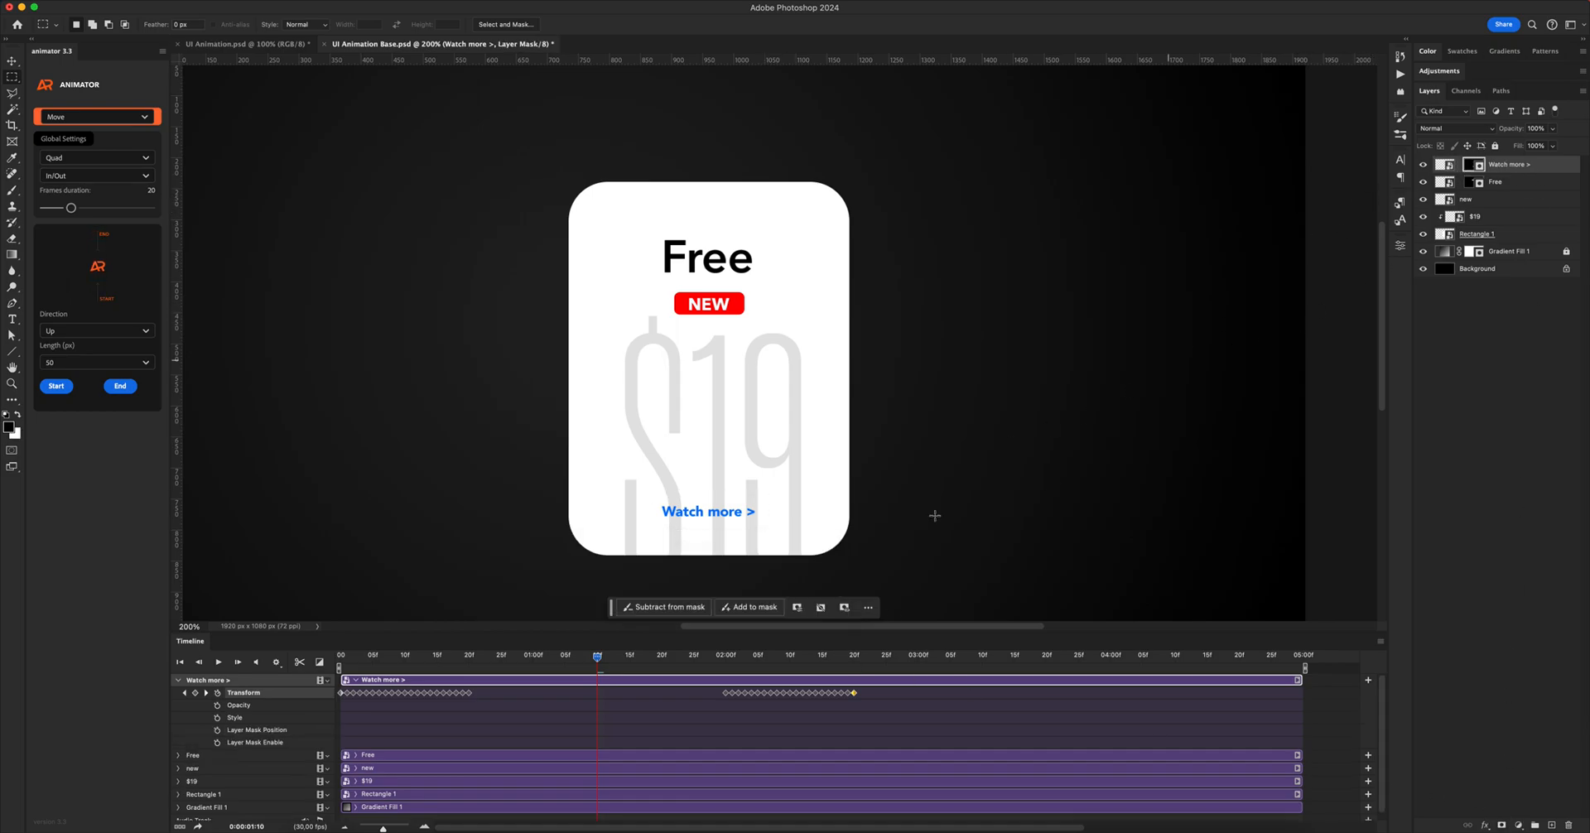
drag(598, 659, 693, 656)
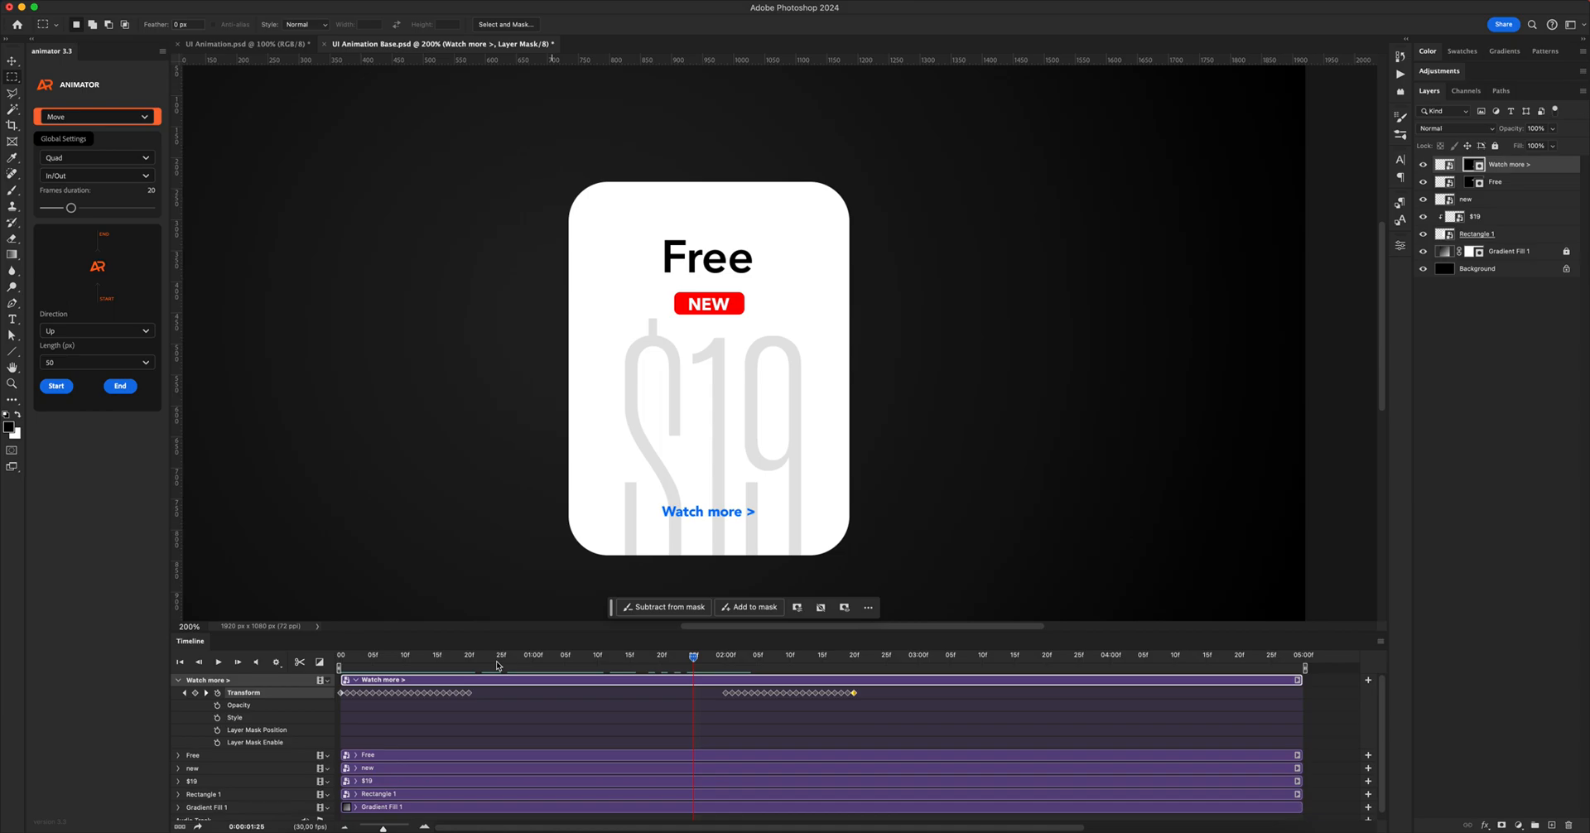
- Enlarge the timeline area, view the canvas at 100%, and expand the Free, new and $19 tracks to show their keyframes
drag(411, 631, 463, 469)
key(super+minus)
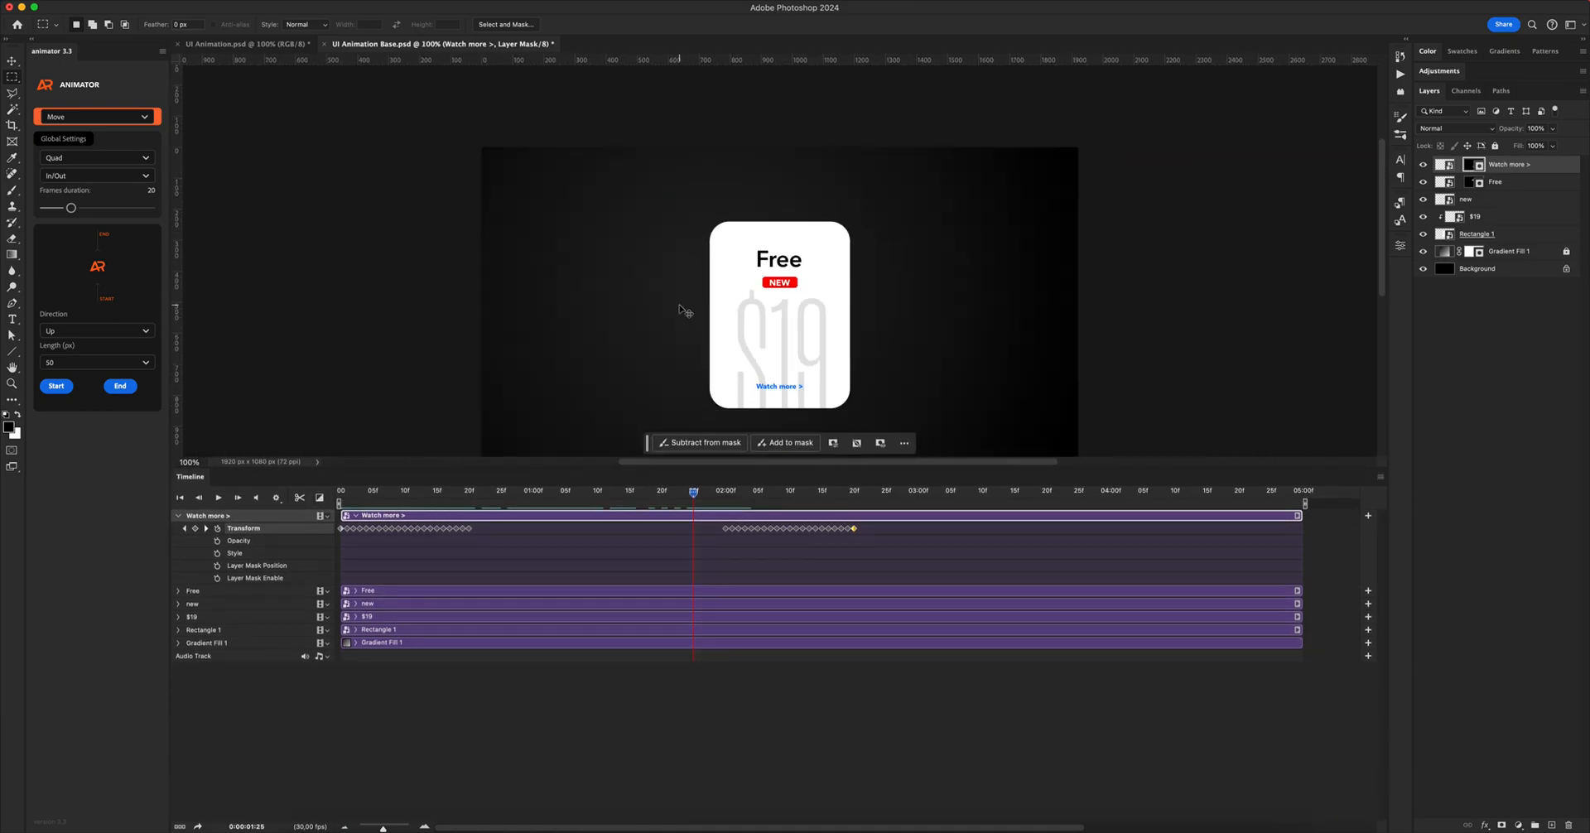
scroll(701, 299, down, 3)
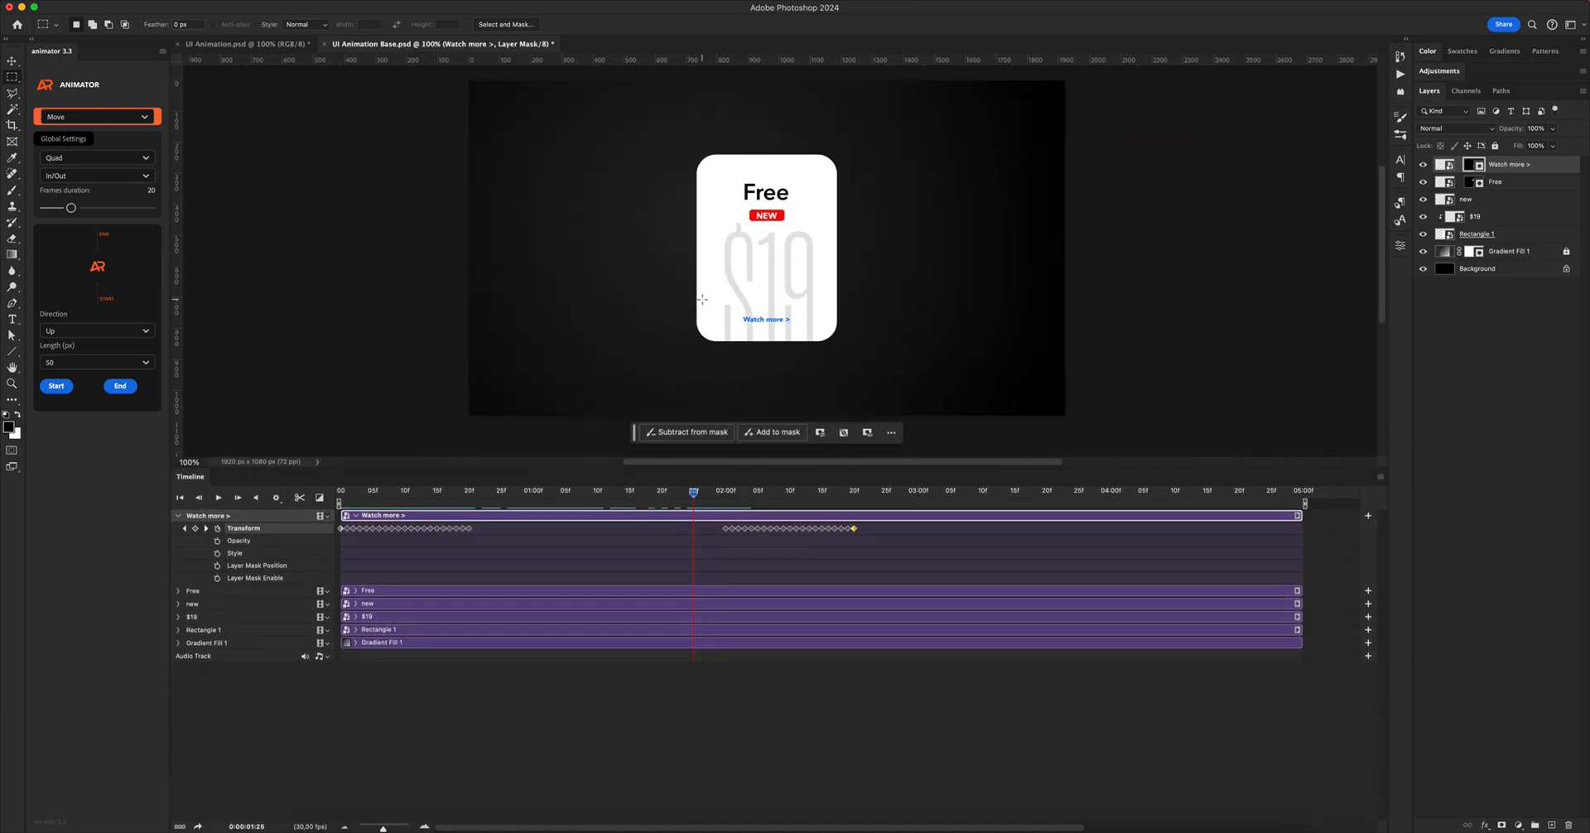
click(178, 591)
click(177, 666)
click(178, 716)
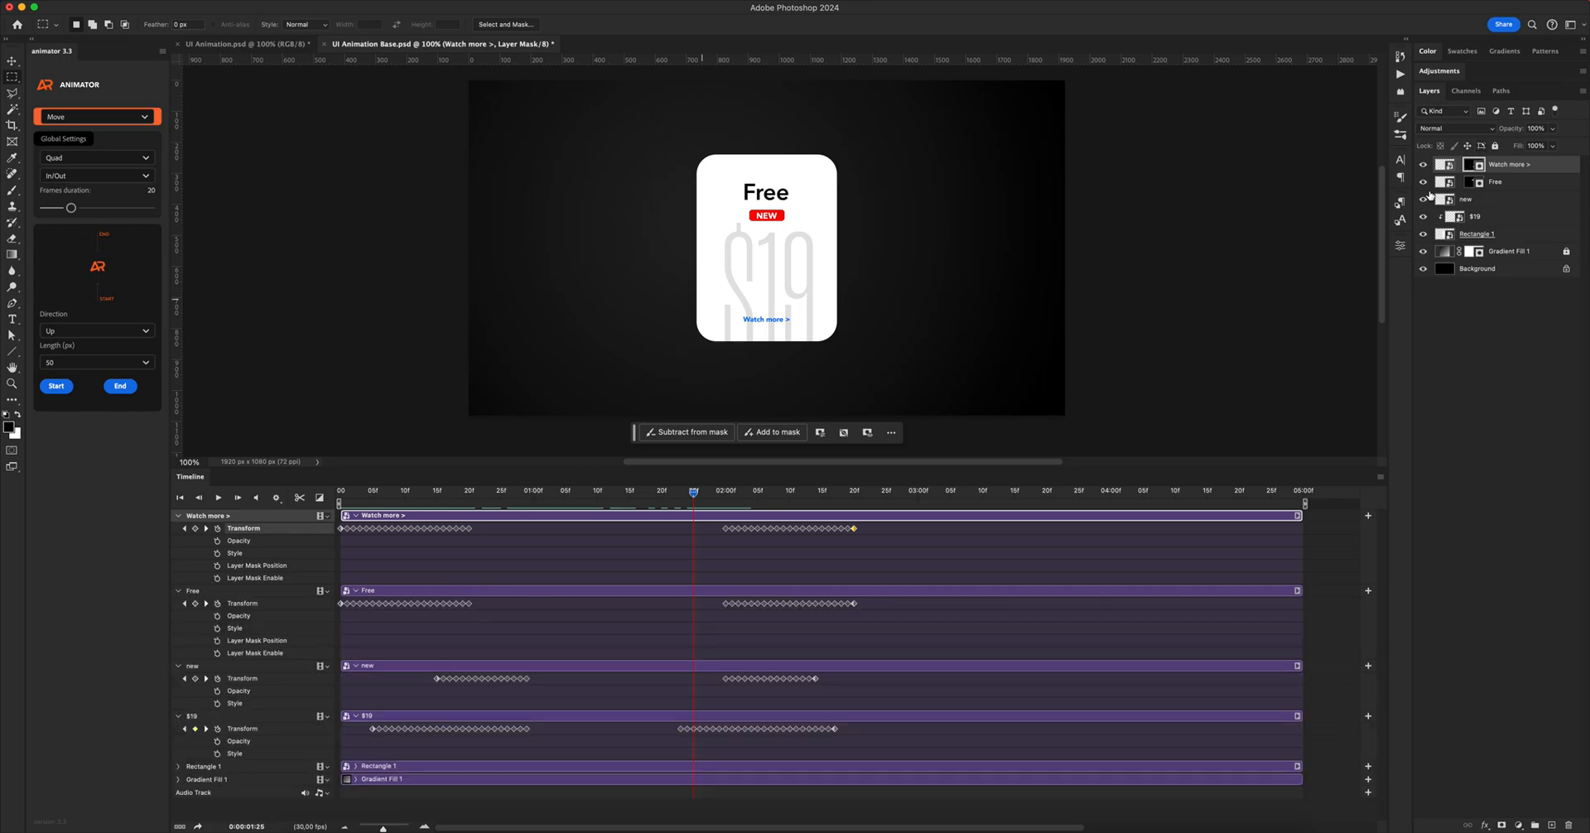
- Move the new layer to the top of the layer stack, and hide it and Watch more >
click(1475, 198)
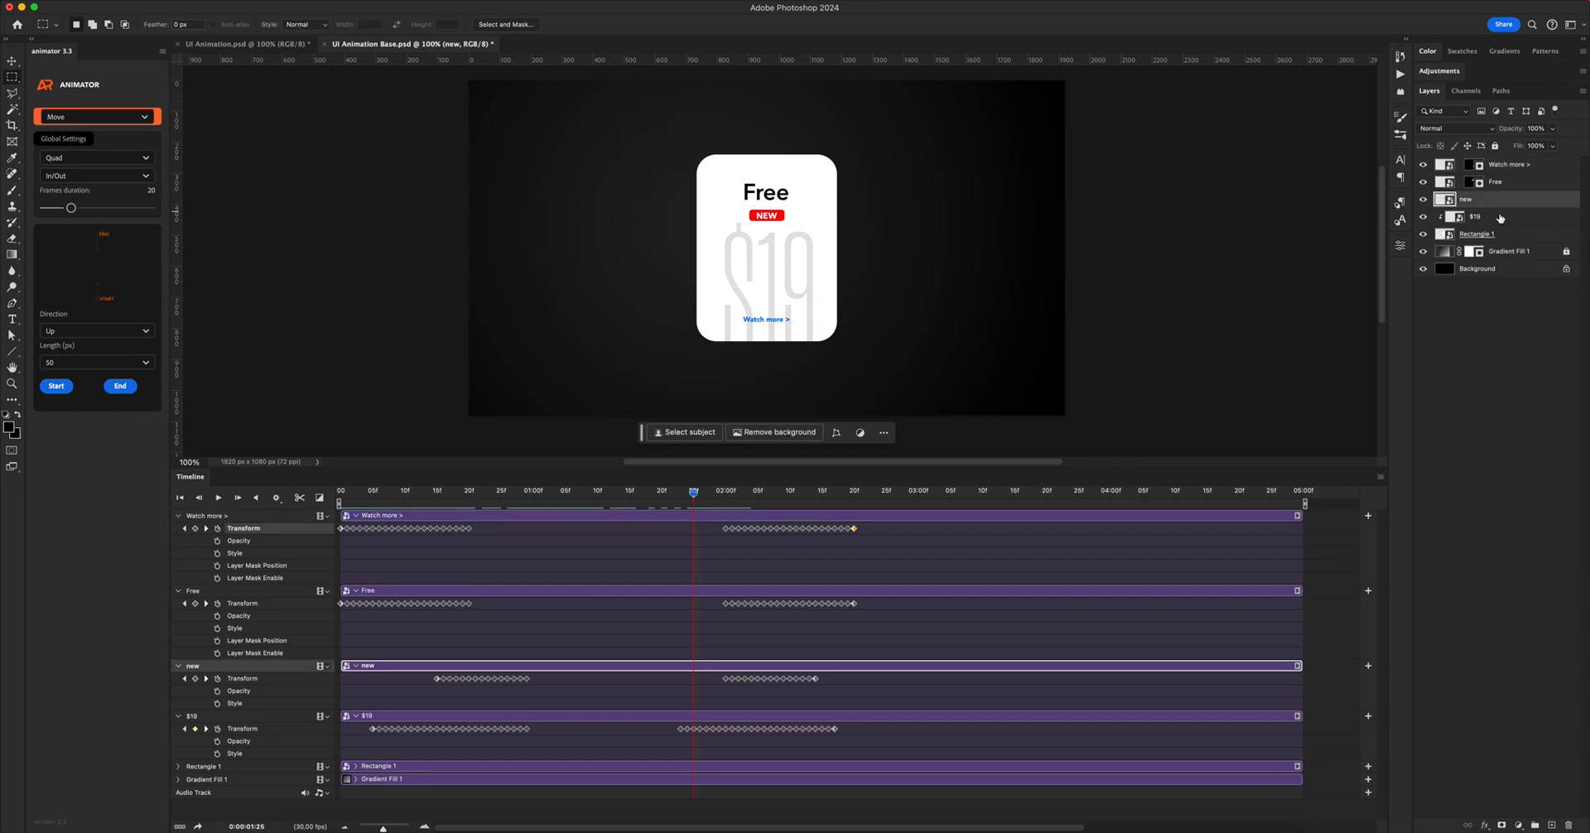
drag(1483, 201, 1491, 162)
click(1425, 165)
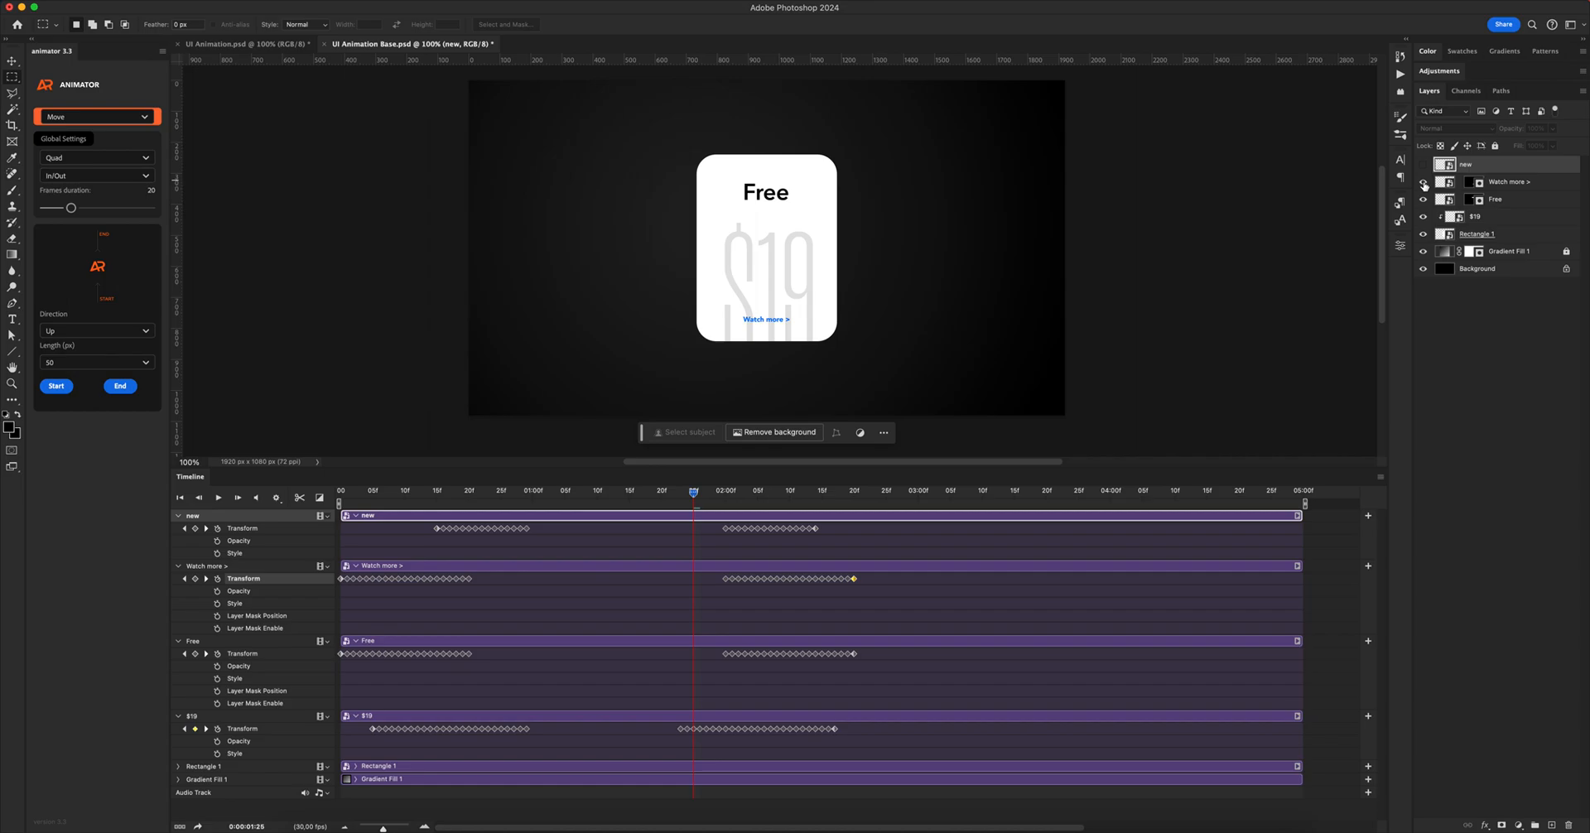
- Shift the Free layer's intro keyframes to start at about 14f, and scrub through its intro and outro
click(1499, 199)
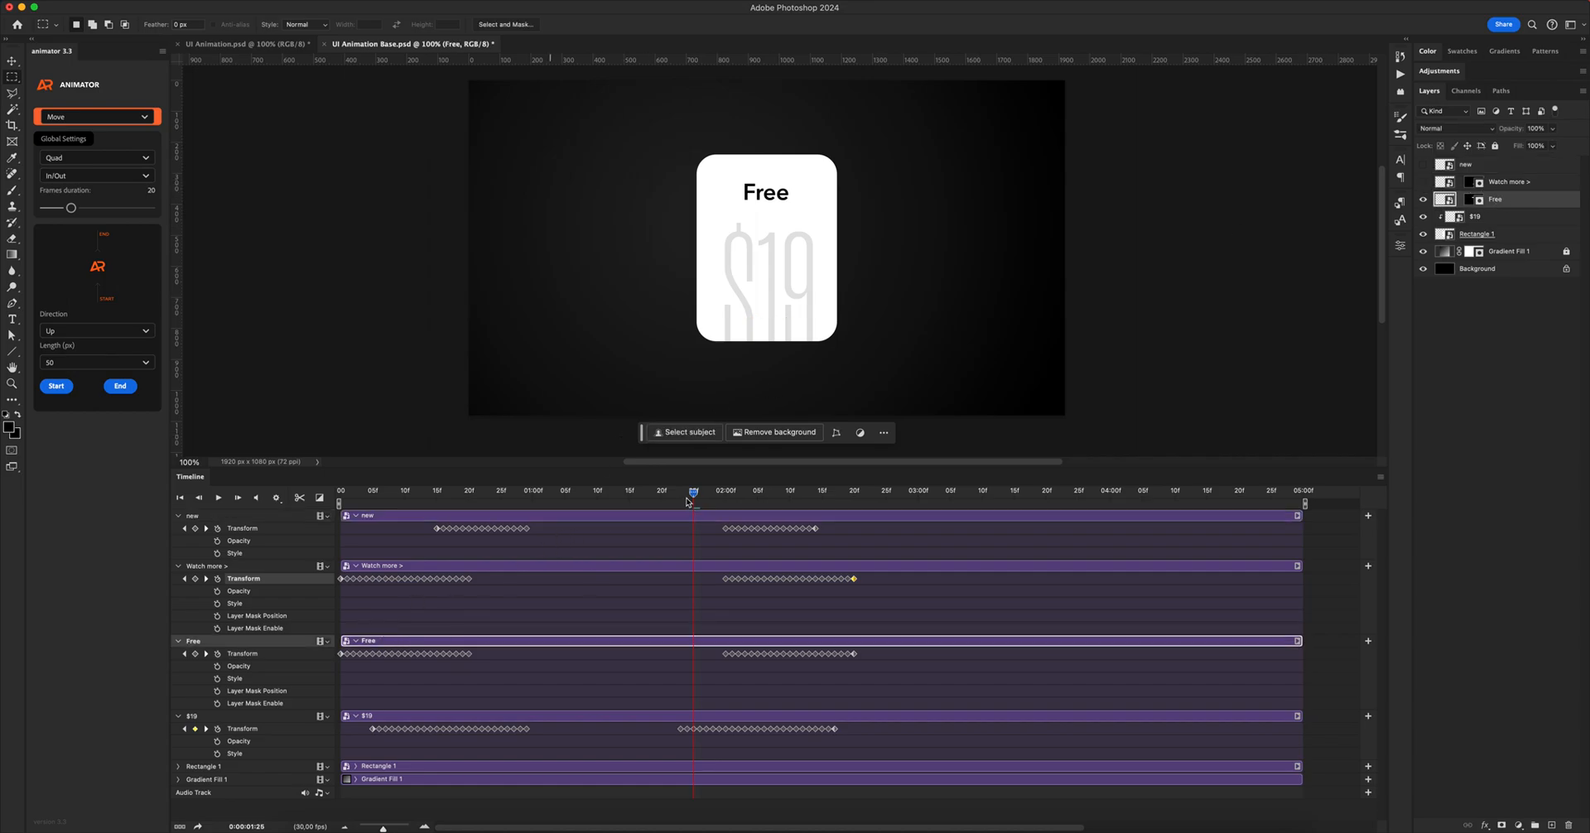
drag(585, 496, 404, 494)
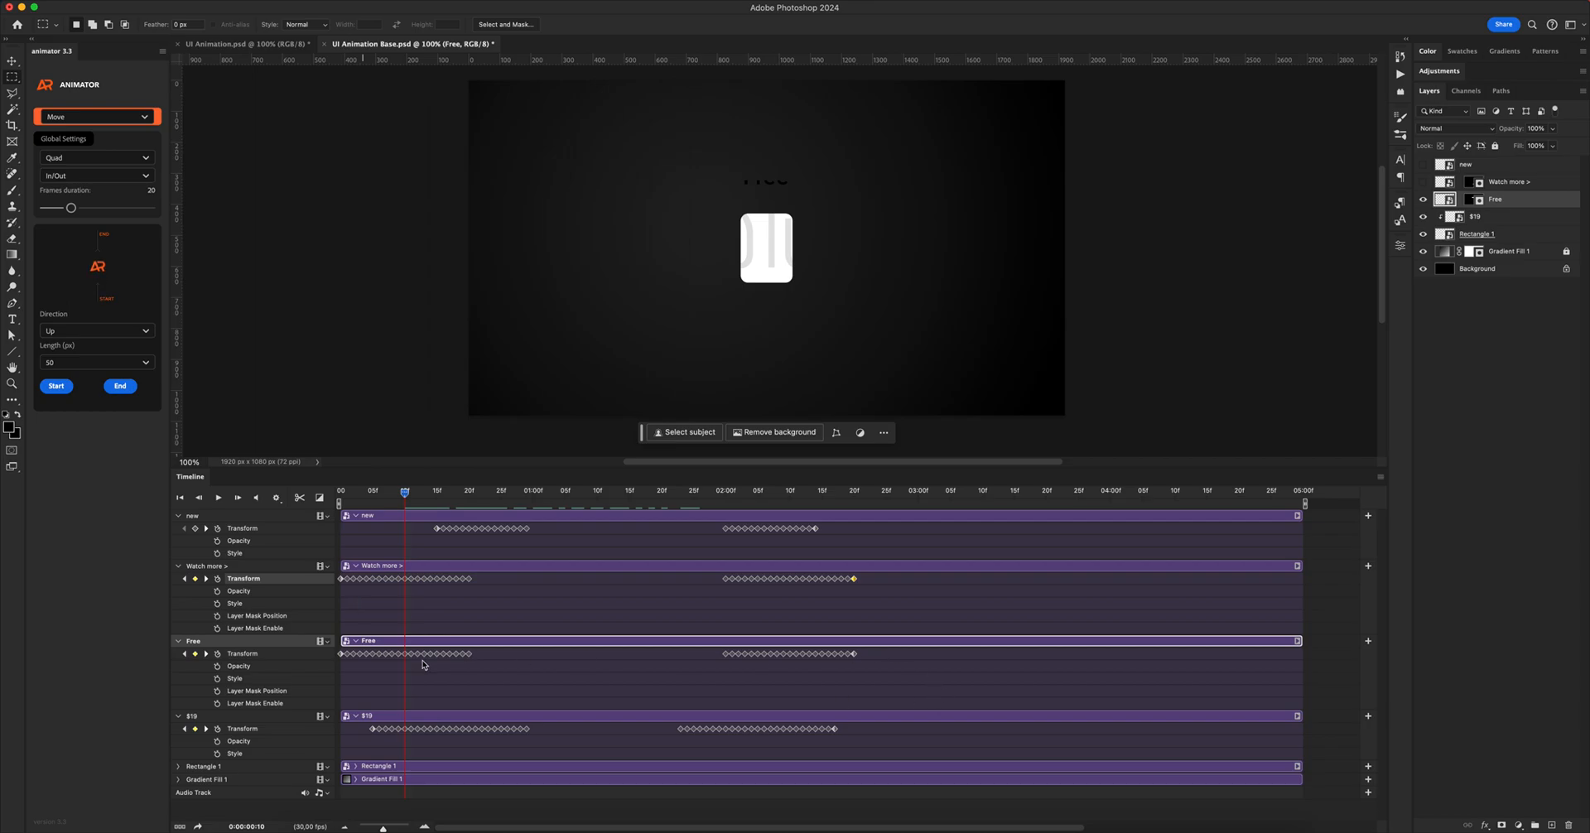
mouse_move(479, 655)
mouse_down()
mouse_move(336, 668)
mouse_move(477, 655)
mouse_up()
drag(404, 494, 726, 511)
drag(869, 654, 808, 656)
drag(729, 498, 784, 501)
drag(810, 658, 790, 658)
drag(786, 498, 545, 498)
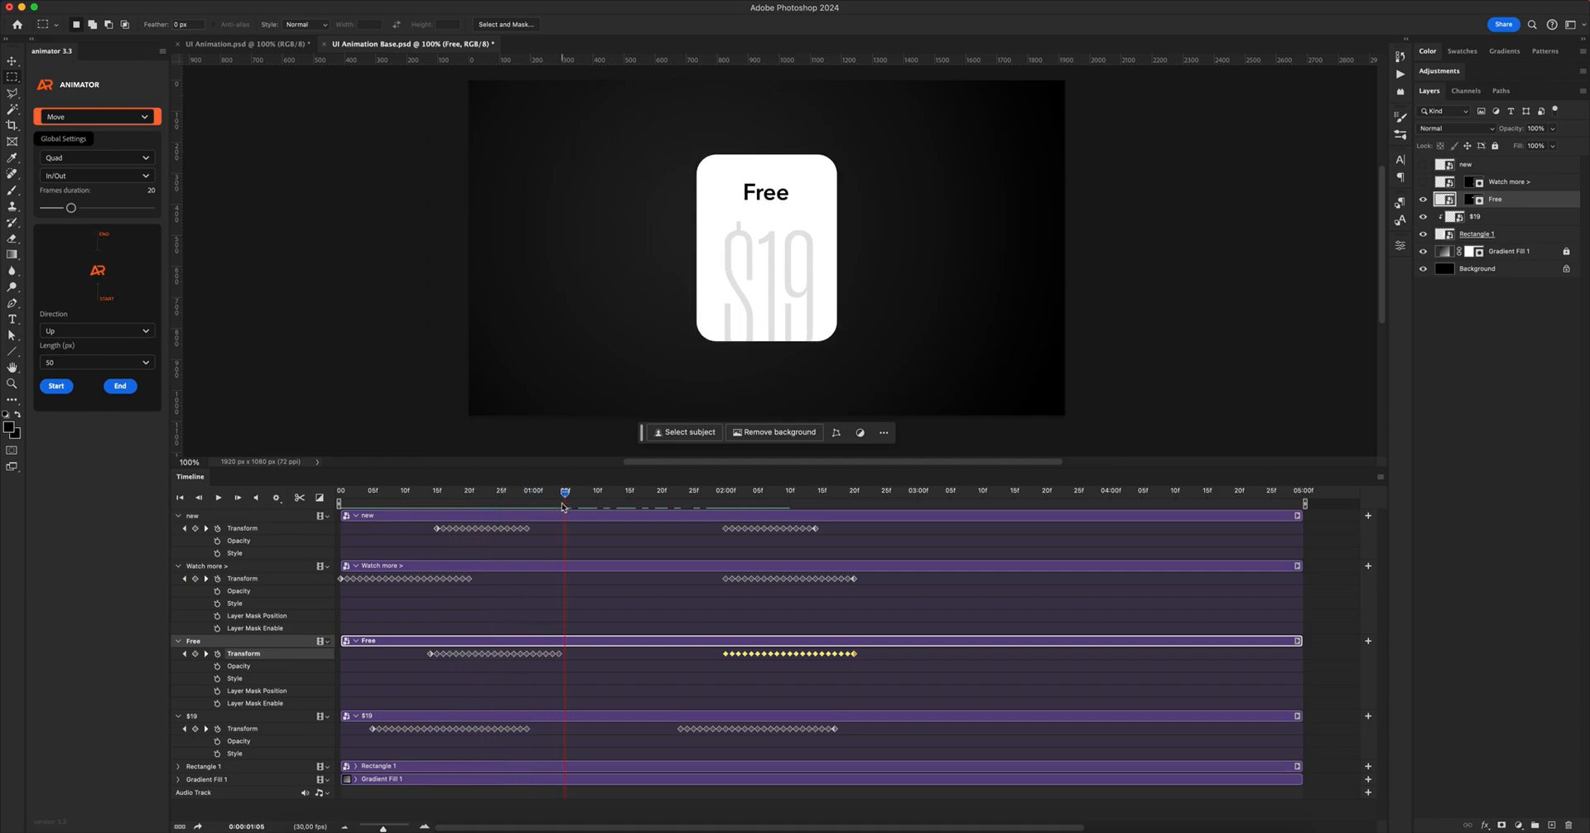
- Show the new layer and shift its intro keyframes to start at about 23f and its outro keyframes to 01:25f
click(1521, 182)
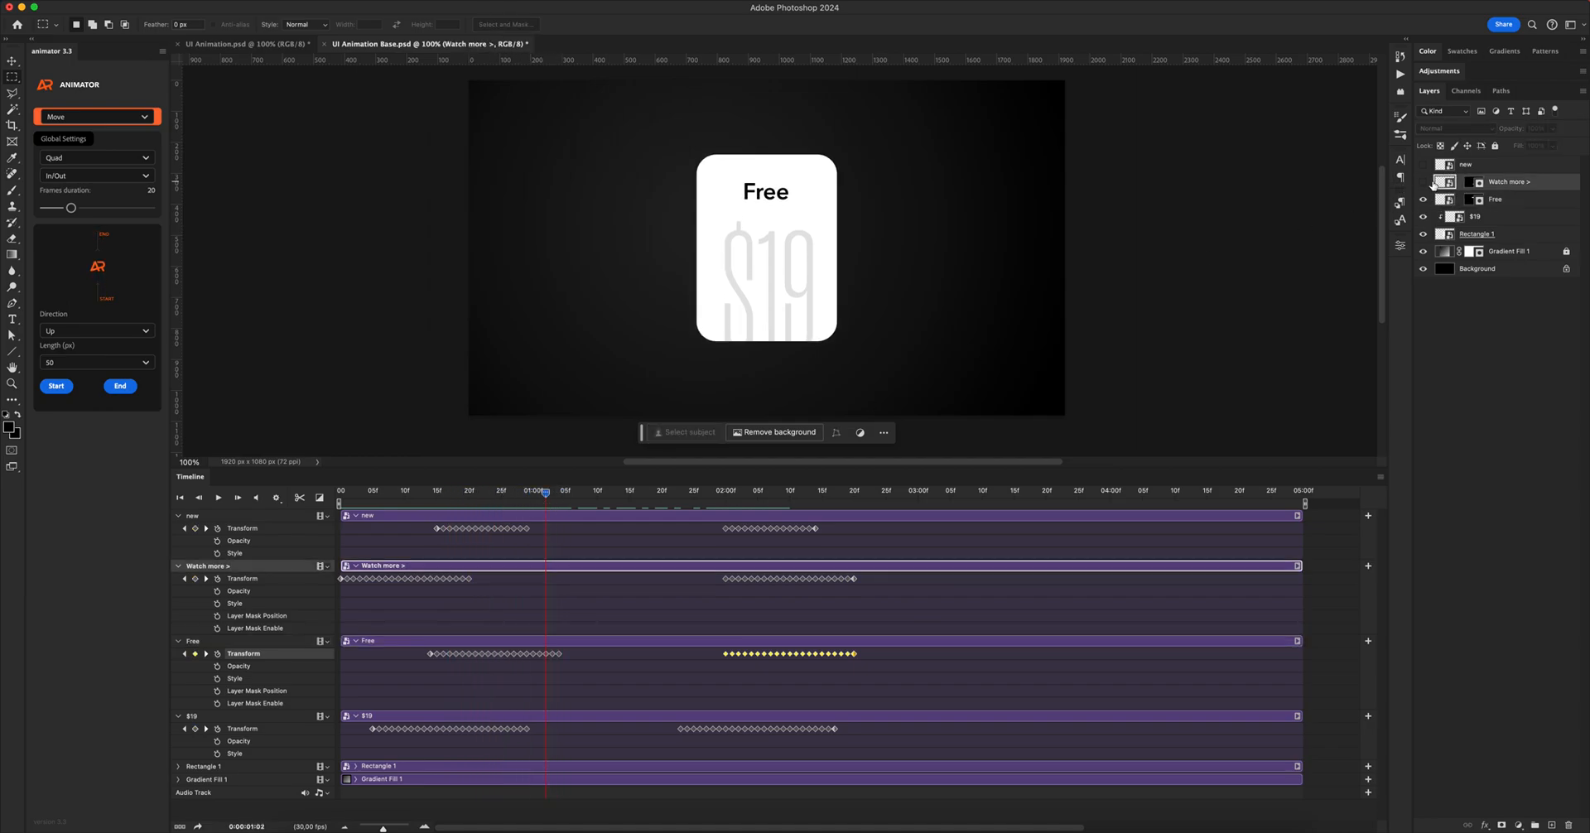
click(1424, 183)
click(1423, 164)
click(1488, 165)
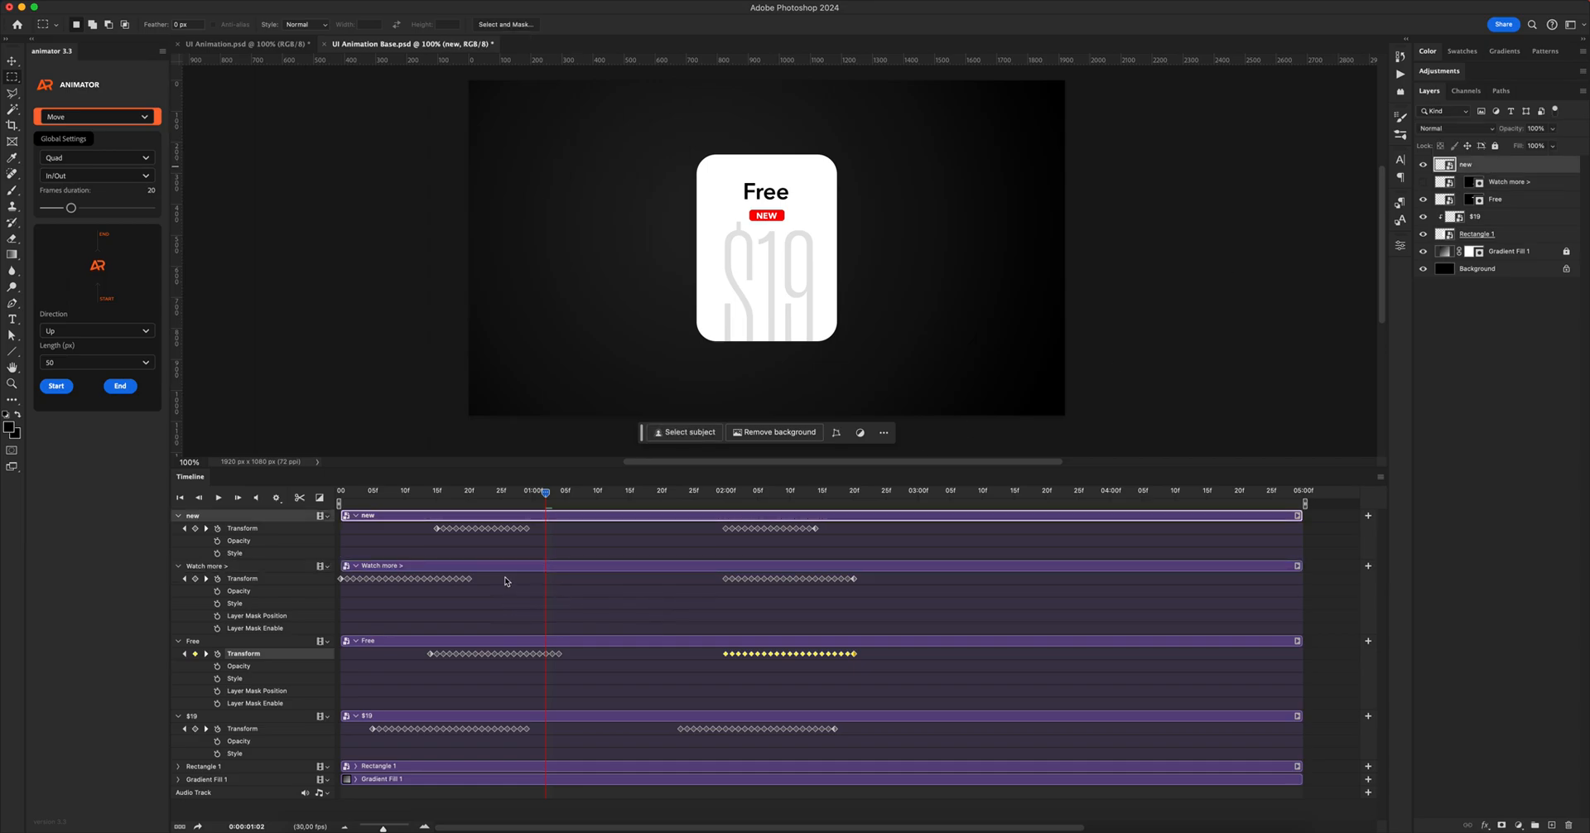
drag(433, 530, 527, 534)
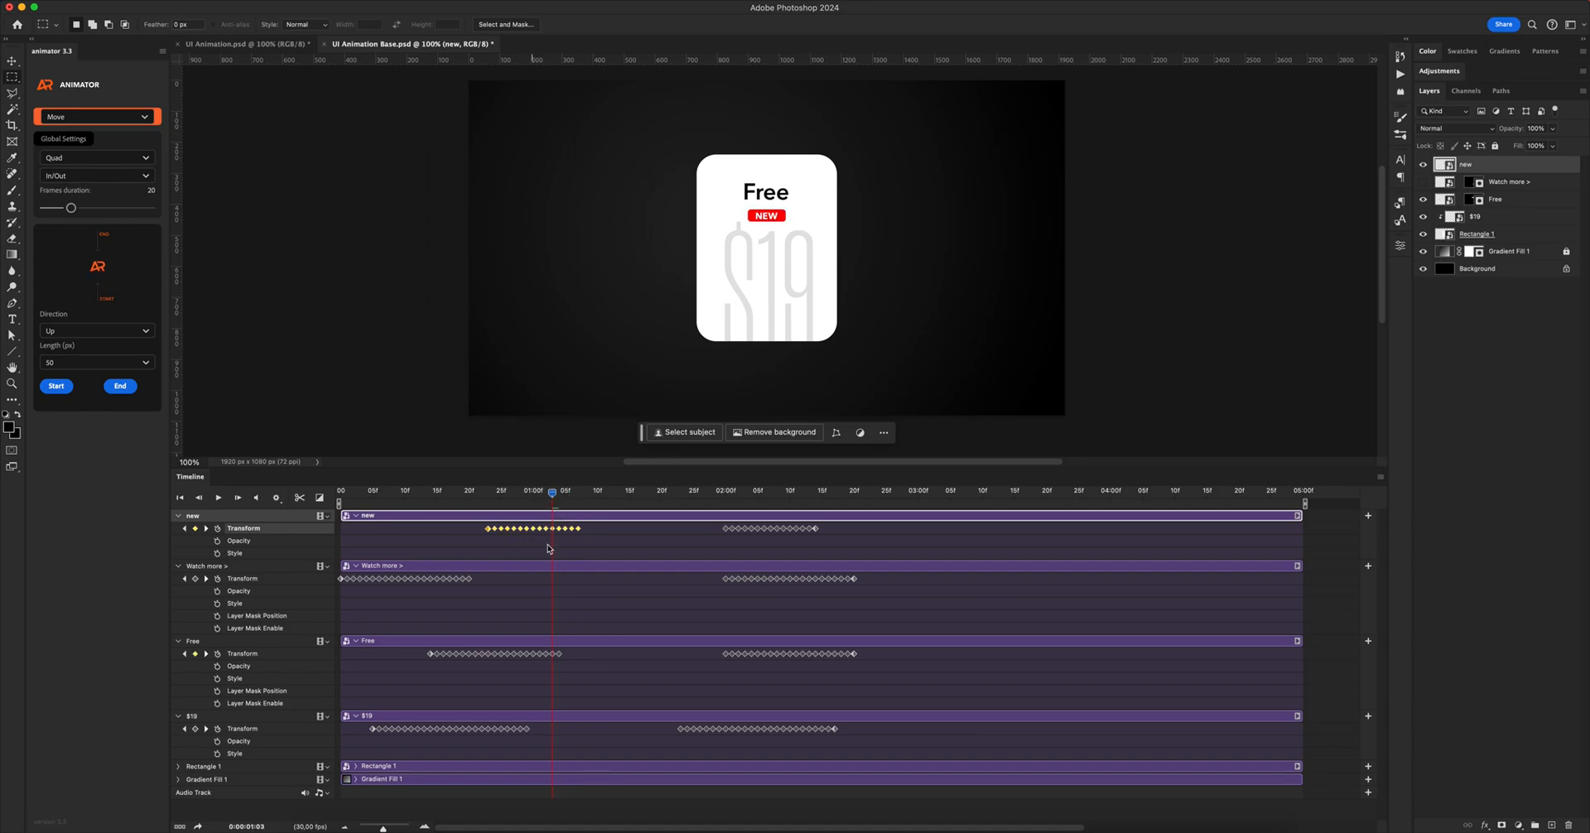
click(715, 497)
drag(834, 530, 739, 531)
mouse_move(673, 493)
mouse_down()
mouse_move(648, 493)
mouse_move(833, 494)
mouse_move(693, 495)
mouse_up()
- Show Watch more > and shift its intro keyframes to start at about 23f and its outro keyframes to 01:20f
click(1423, 181)
click(1502, 182)
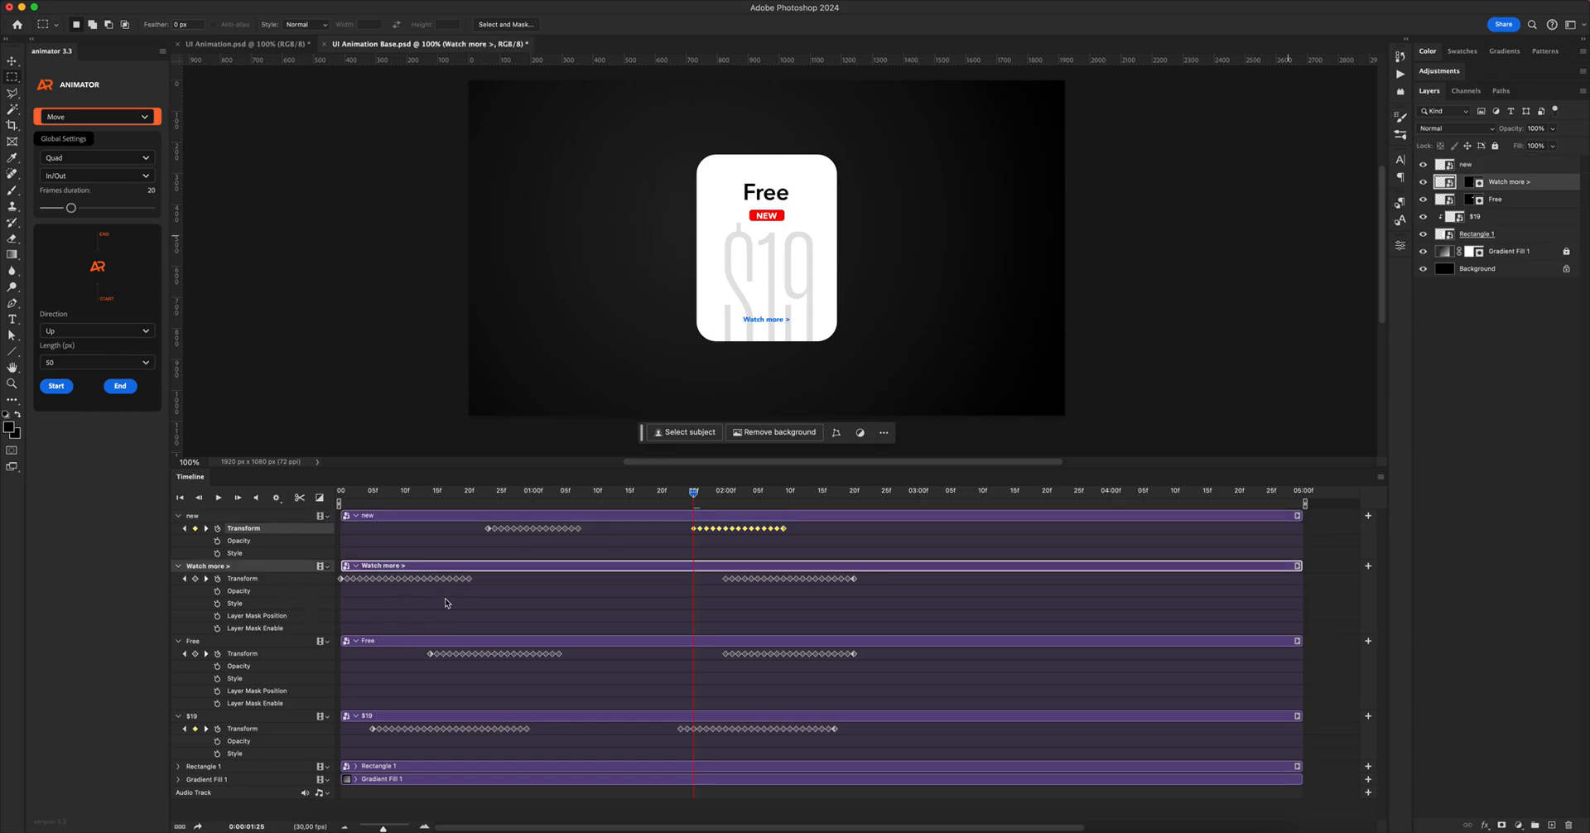
drag(486, 577, 337, 582)
drag(449, 583, 622, 584)
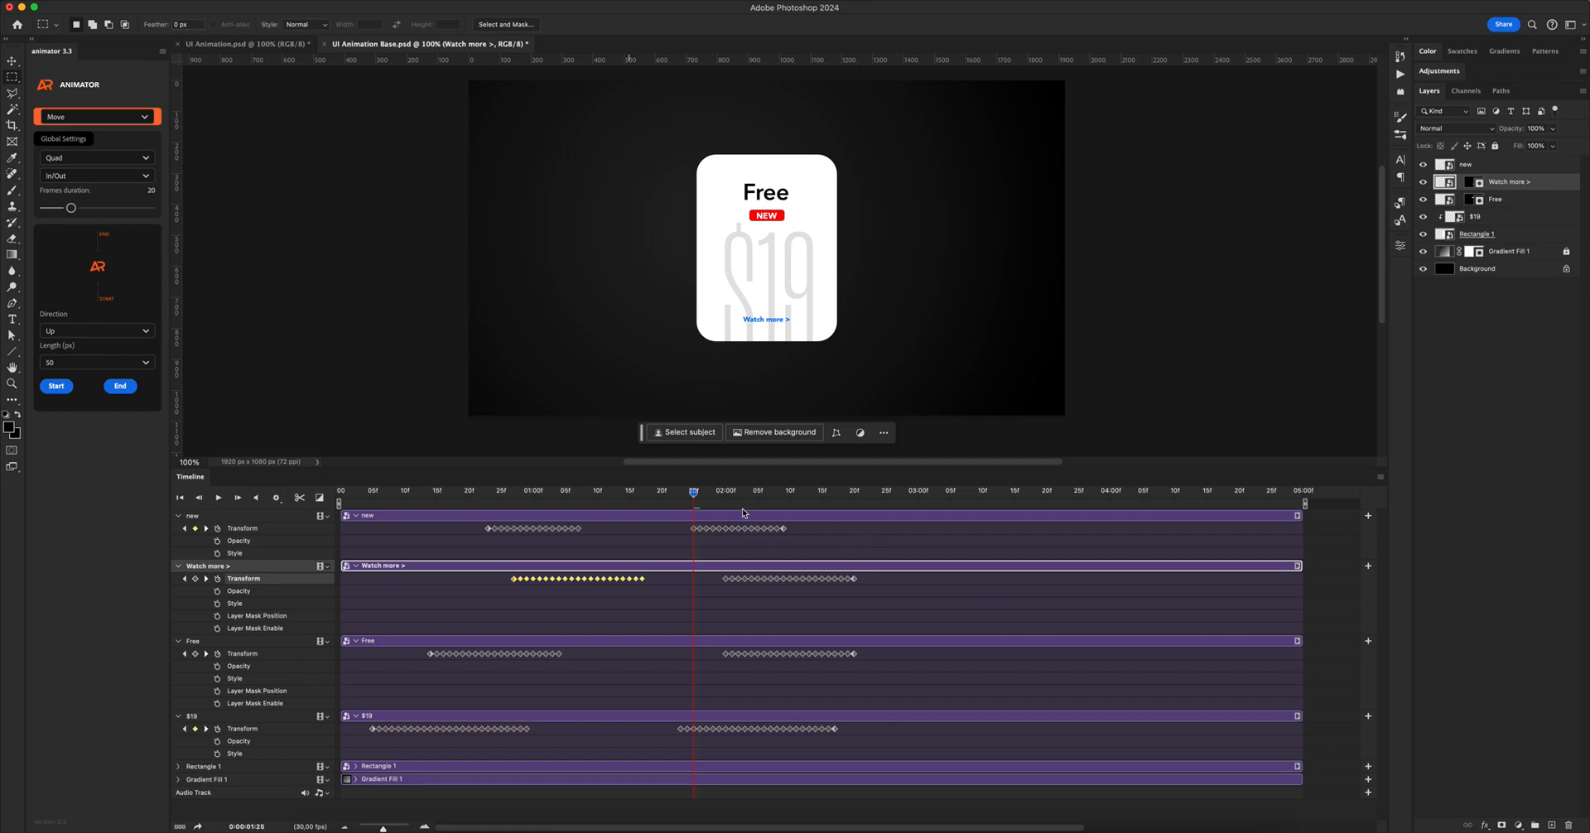
drag(683, 497, 553, 504)
drag(585, 580, 559, 580)
drag(552, 494, 669, 504)
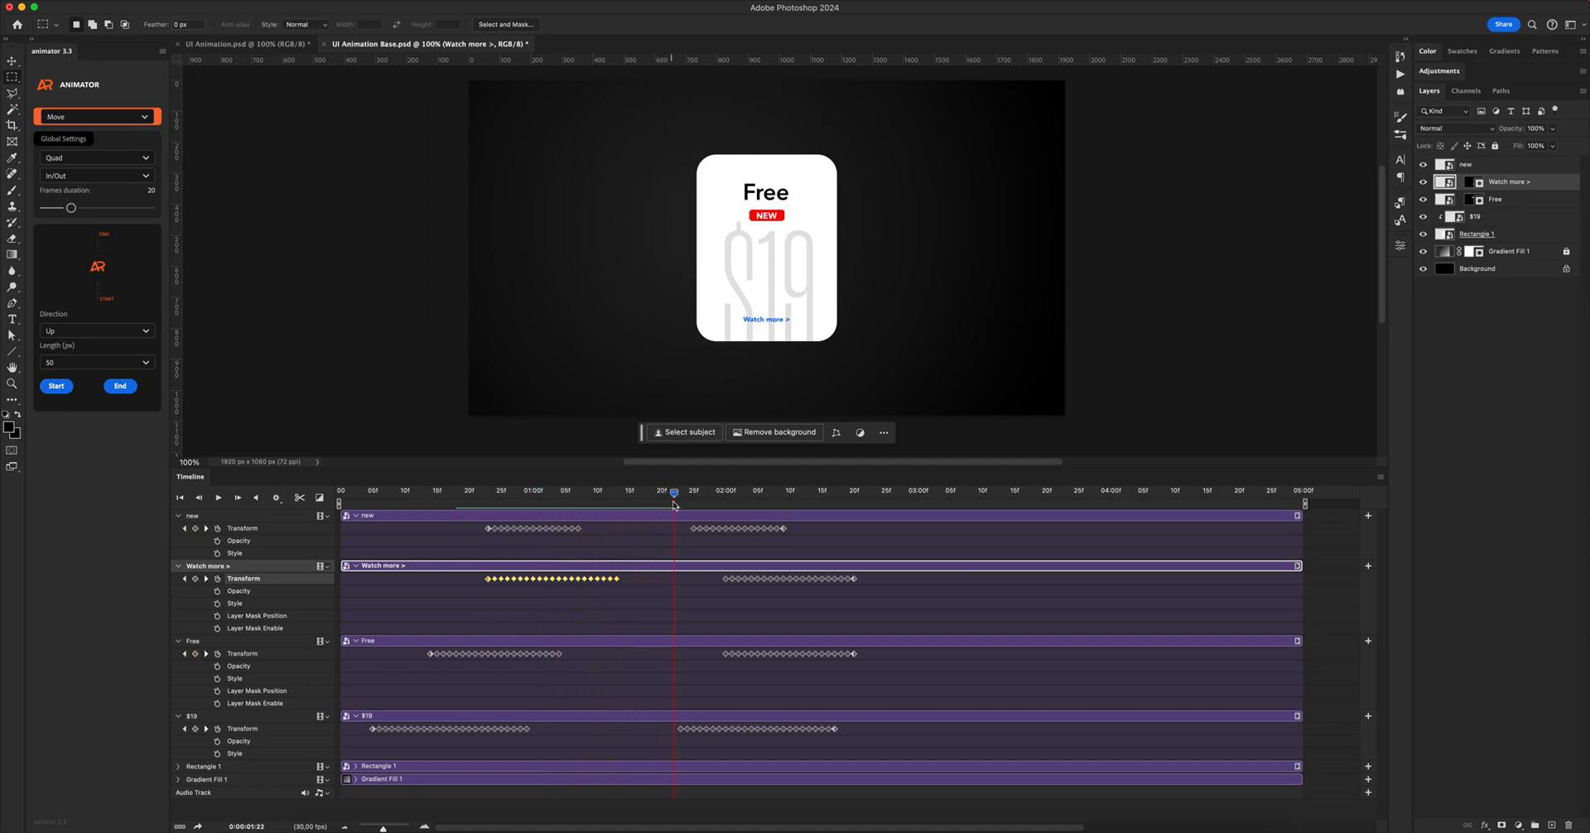
drag(877, 585, 692, 580)
drag(634, 495, 323, 498)
- Play the card animation from the beginning to review the layer timing, and scrub back over the outro
click(217, 499)
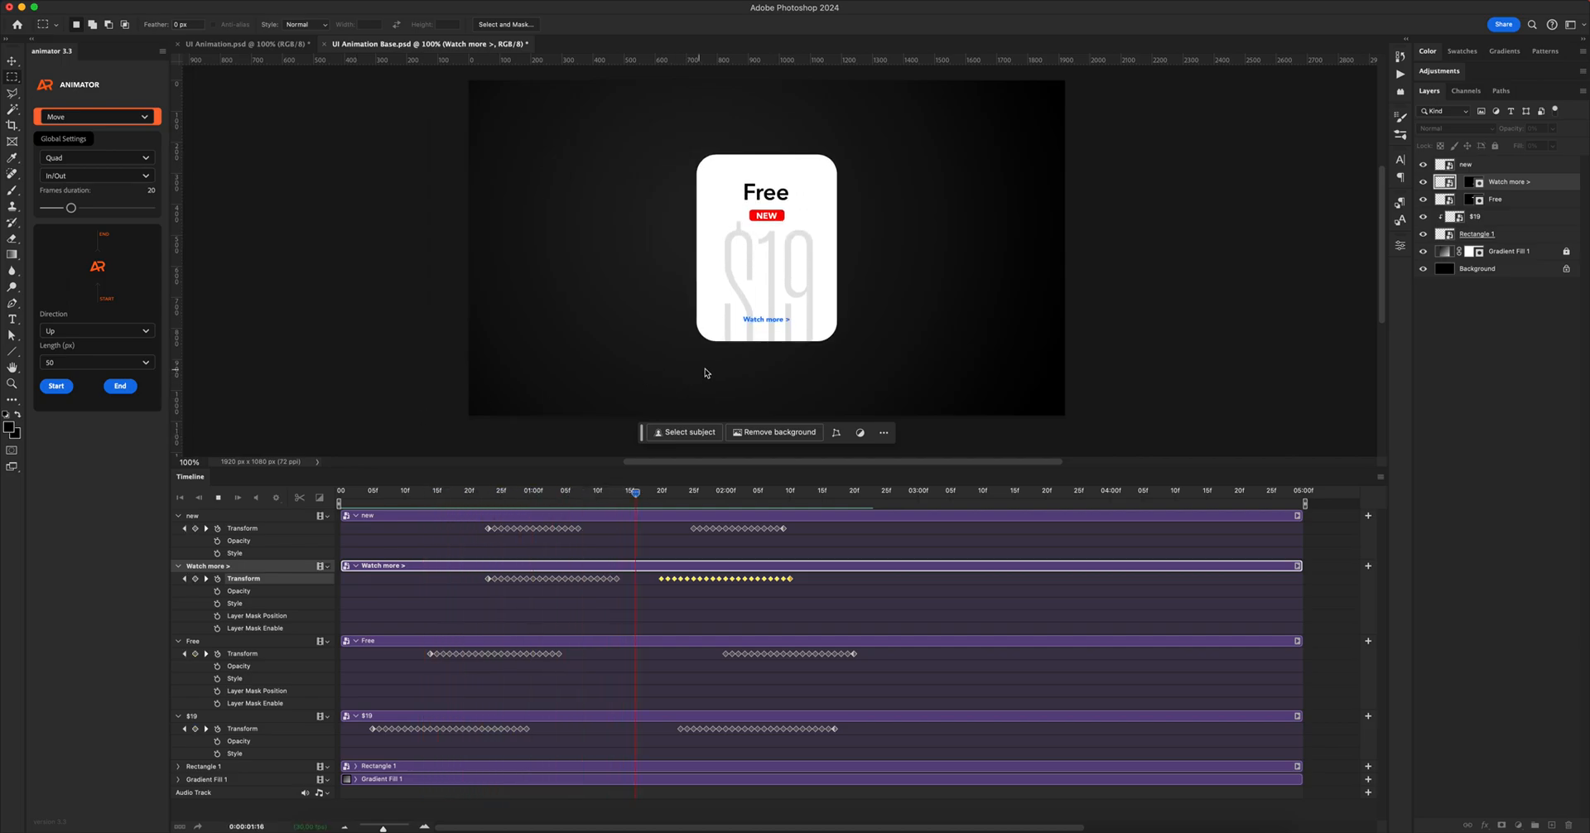
key(space)
drag(1060, 495, 663, 497)
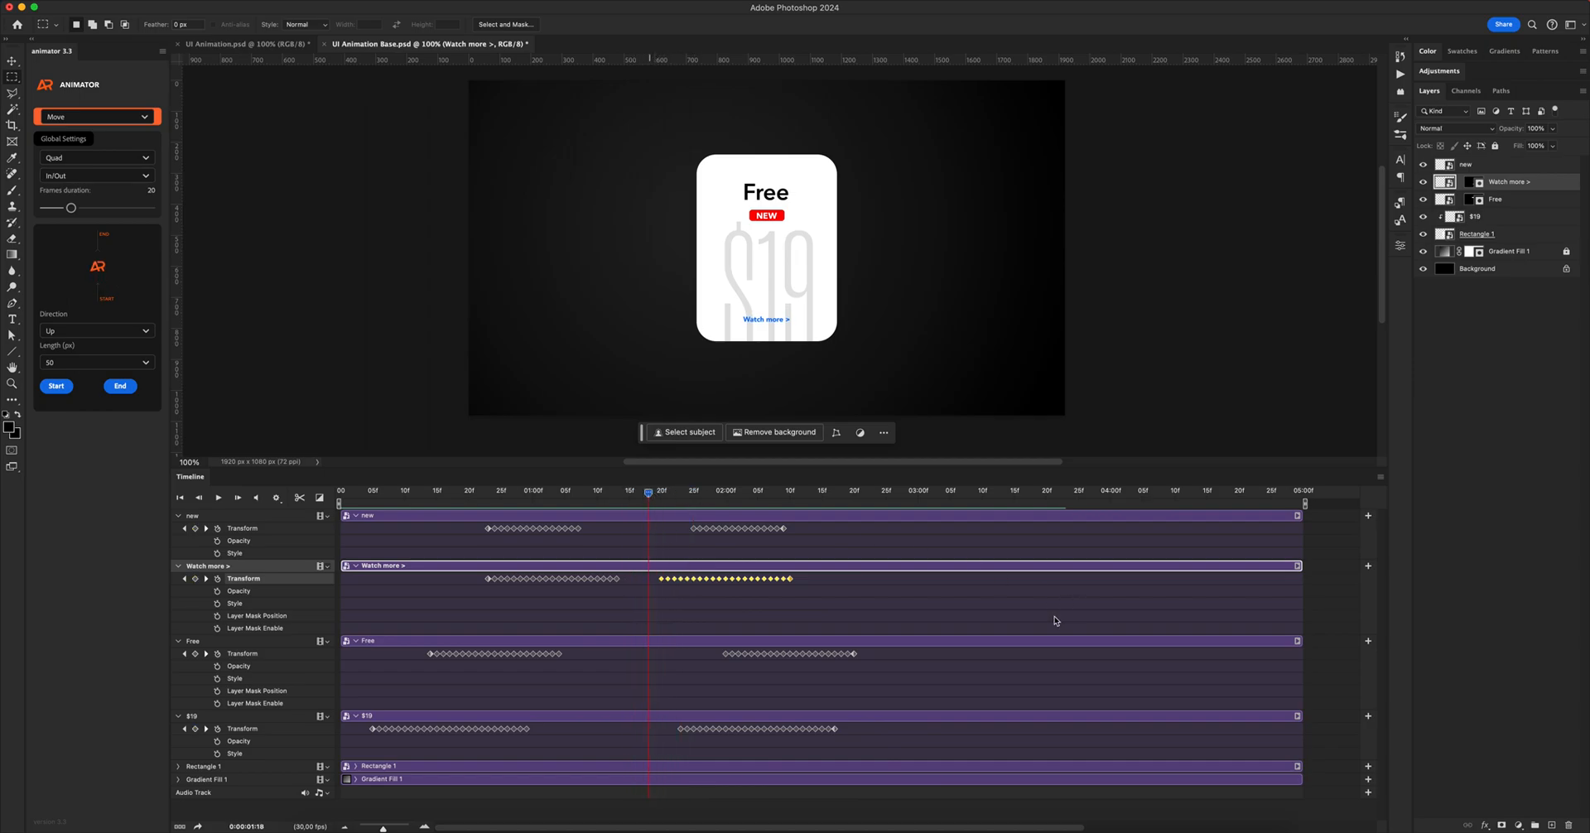
- Expand the Rectangle 1 and Gradient Fill 1 tracks, and shift the outro keyframes of all five card layers about 22 frames later
click(178, 766)
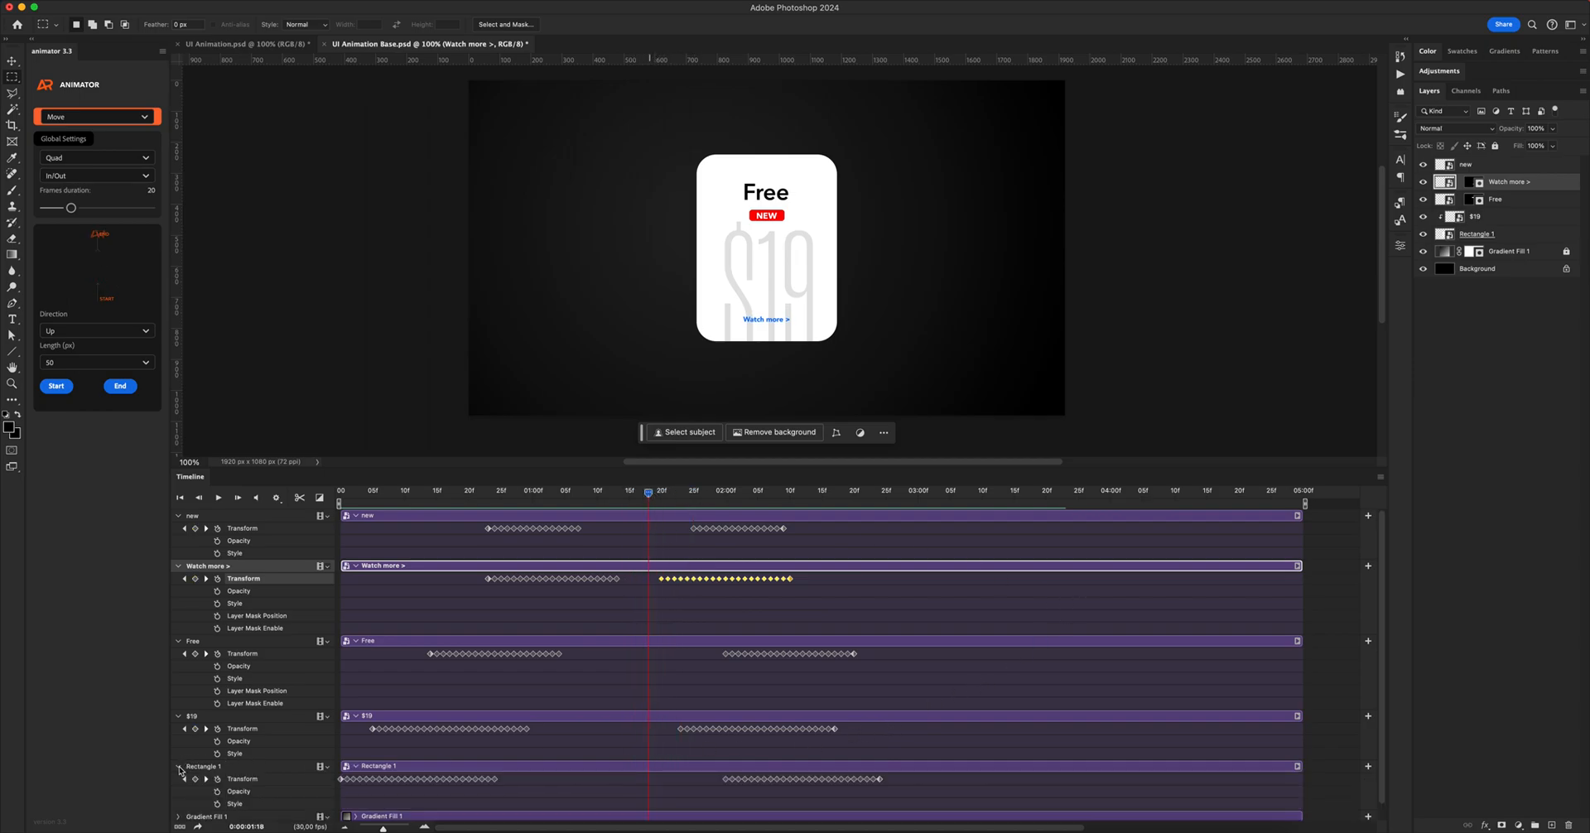
click(178, 815)
scroll(793, 712, down, 2)
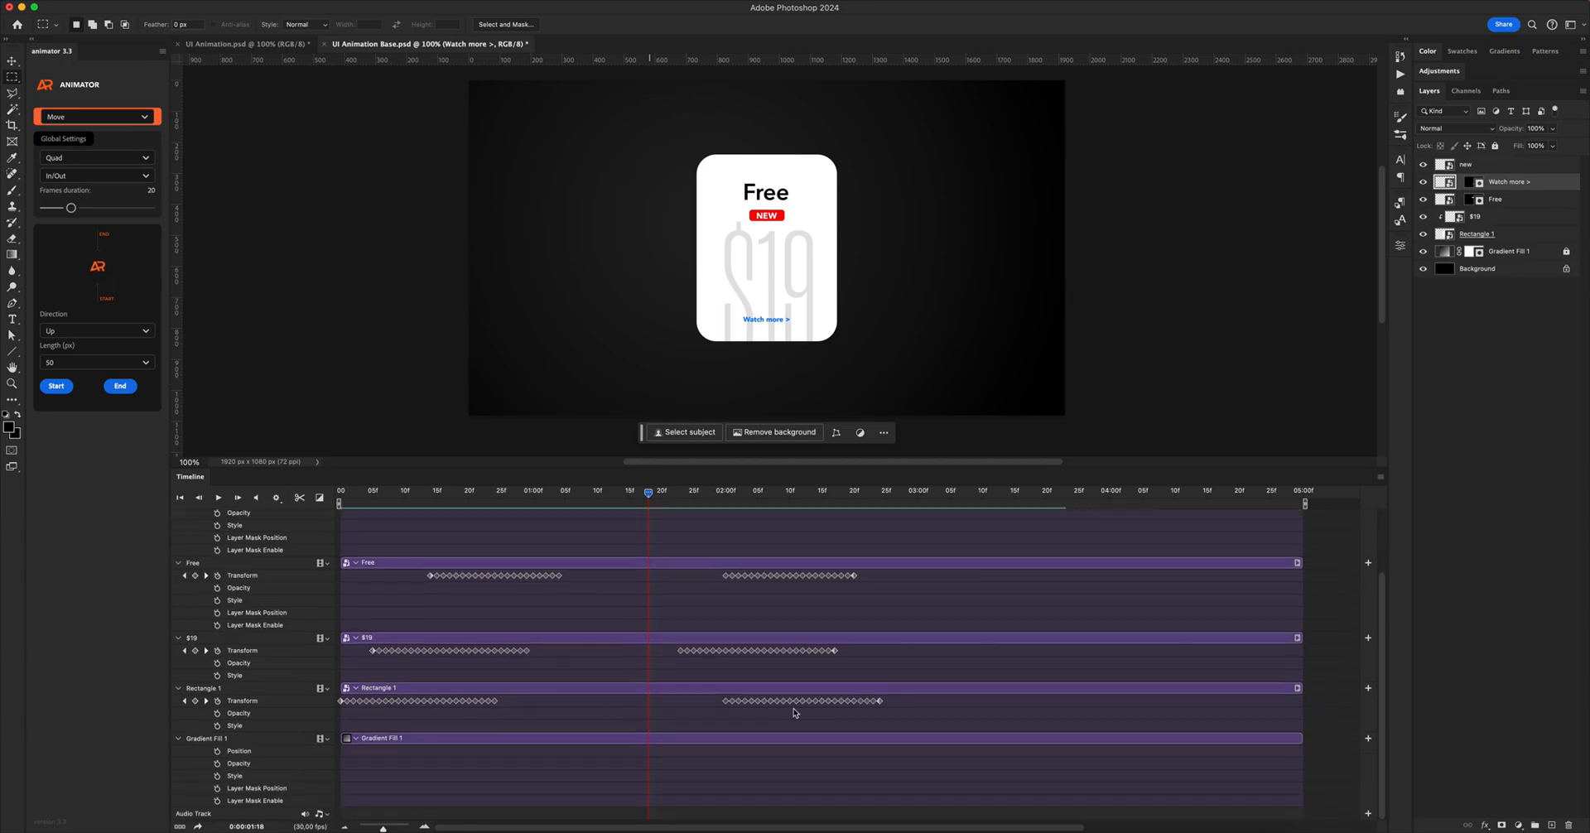
scroll(794, 712, up, 2)
mouse_move(616, 525)
mouse_down()
mouse_move(902, 780)
mouse_move(855, 703)
mouse_move(604, 508)
mouse_move(623, 532)
mouse_up()
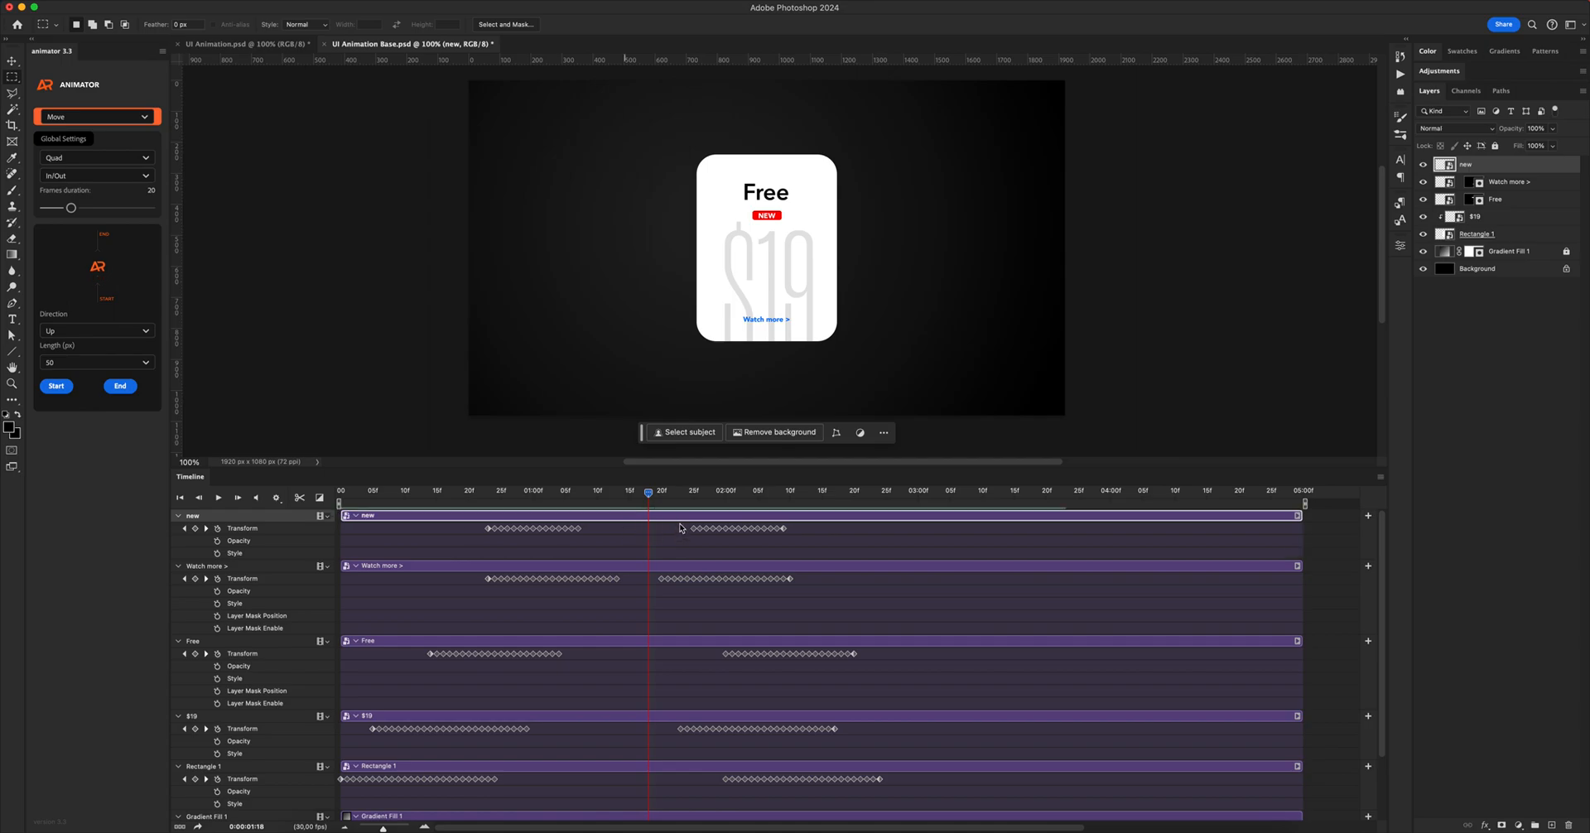
drag(647, 532, 885, 703)
scroll(878, 681, up, 3)
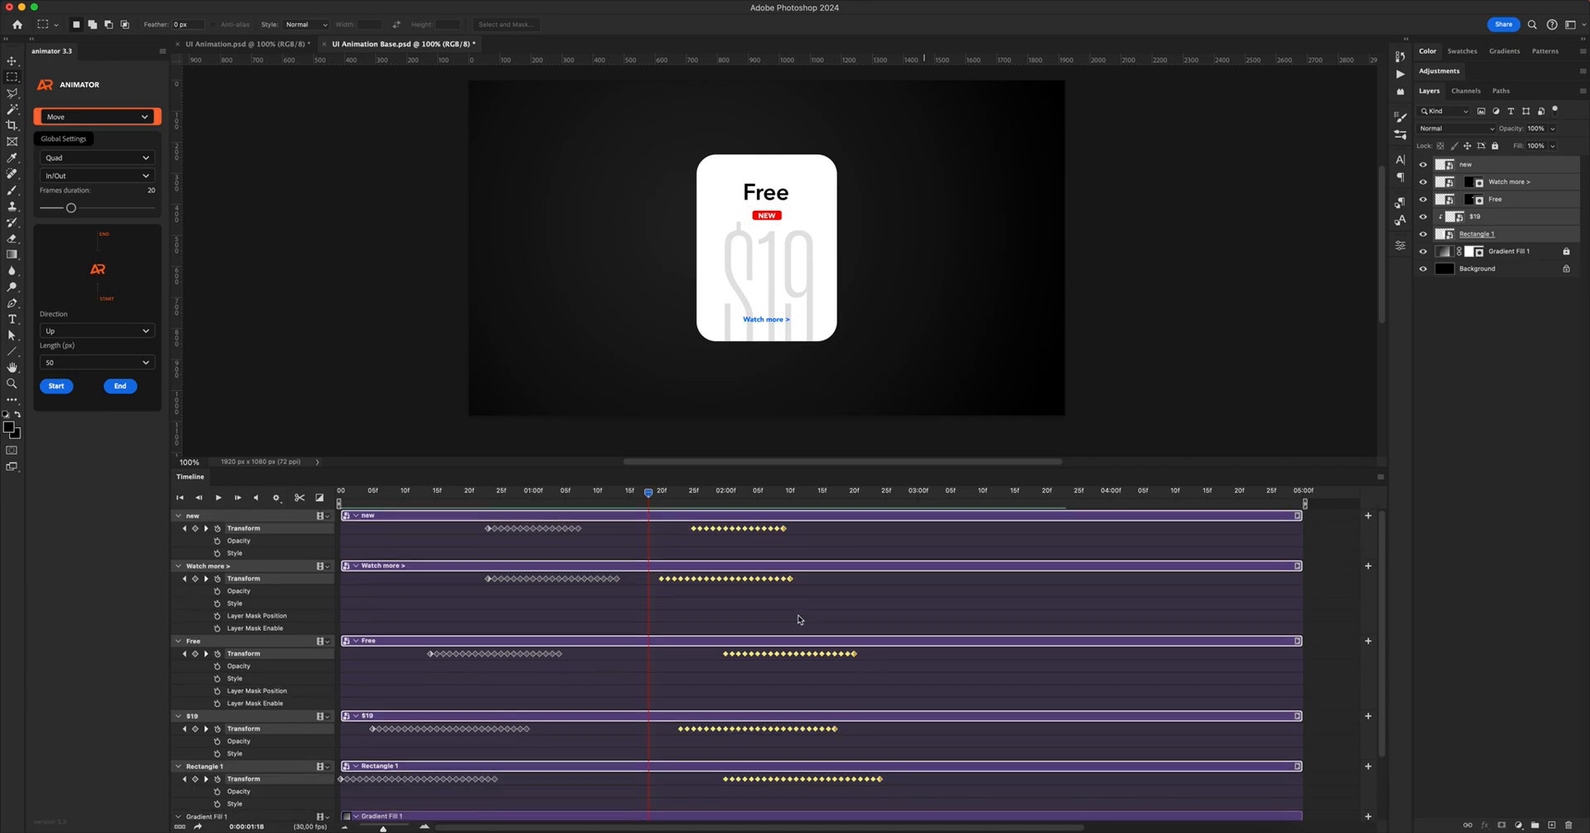
drag(719, 533, 865, 531)
click(445, 524)
- Add a fade-in to Rectangle 1 with opacity keyframes of 0% at 0f and 100% at about 9f
drag(648, 500, 287, 501)
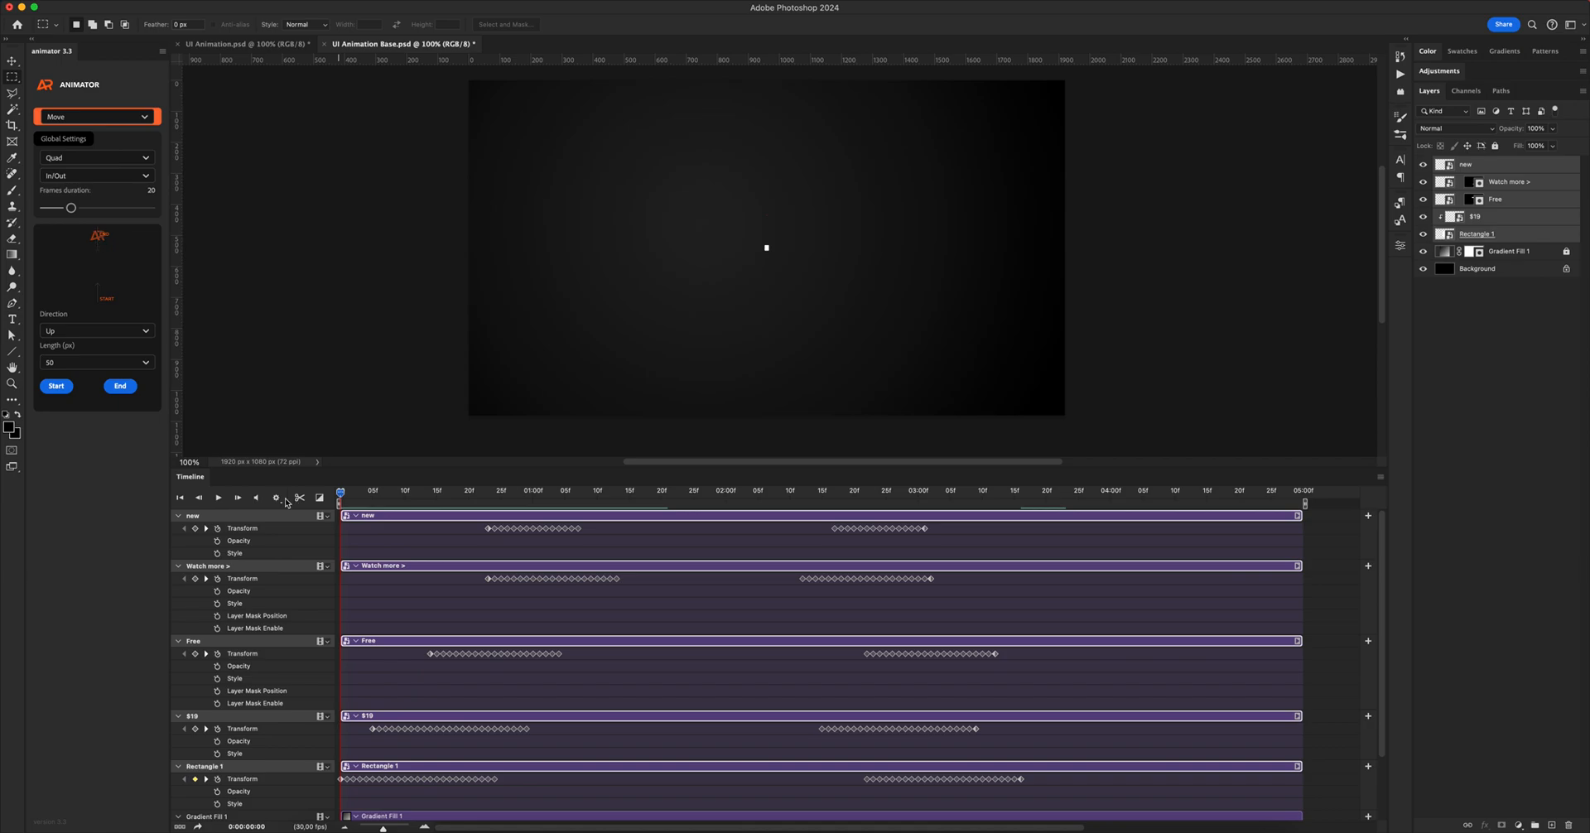
scroll(273, 605, down, 2)
click(253, 702)
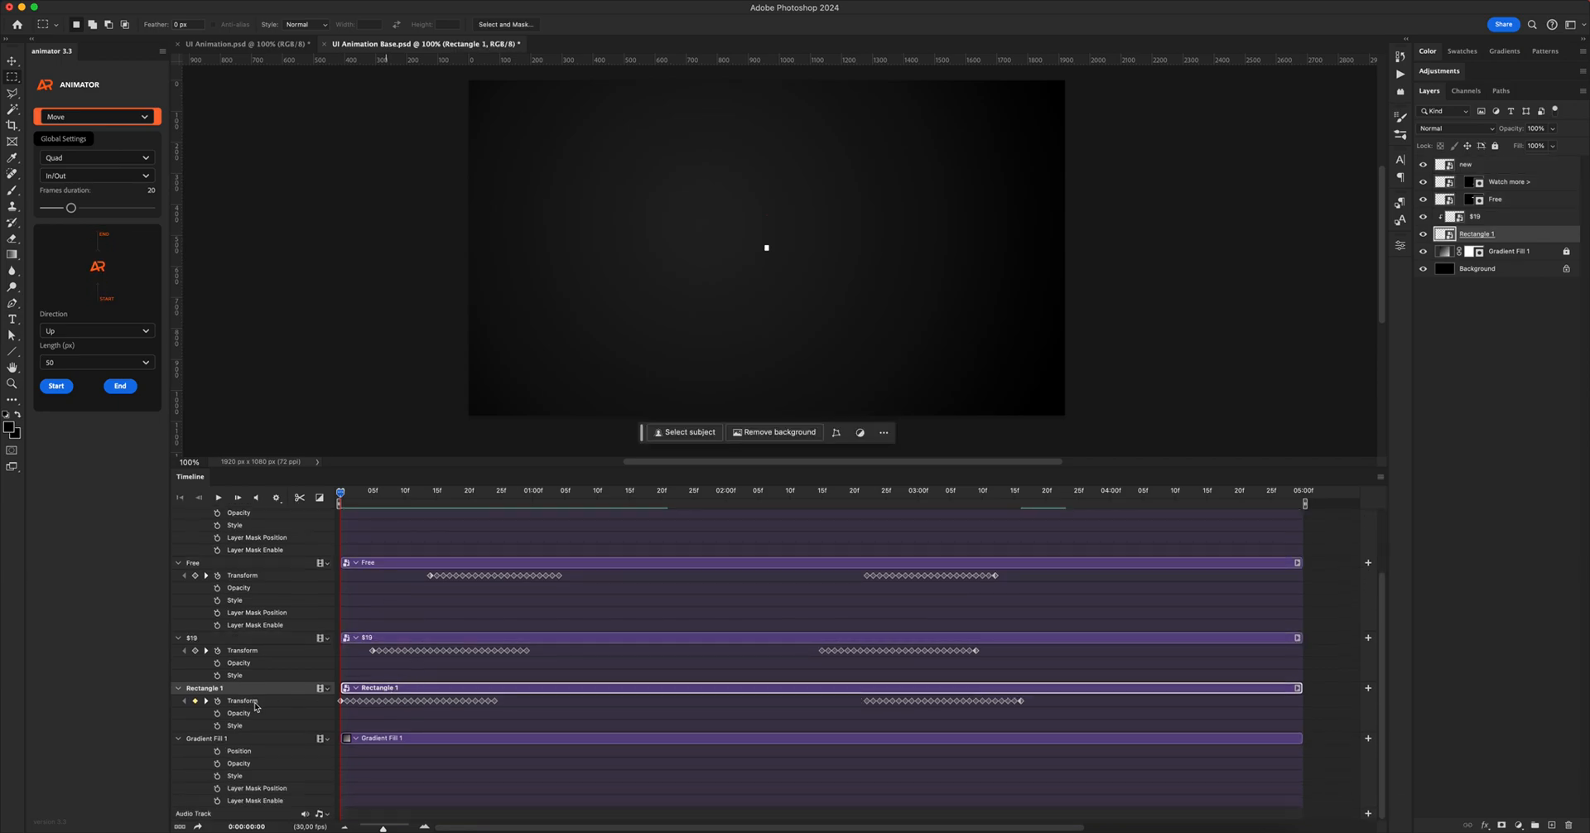
click(217, 713)
drag(346, 713, 403, 715)
click(1553, 129)
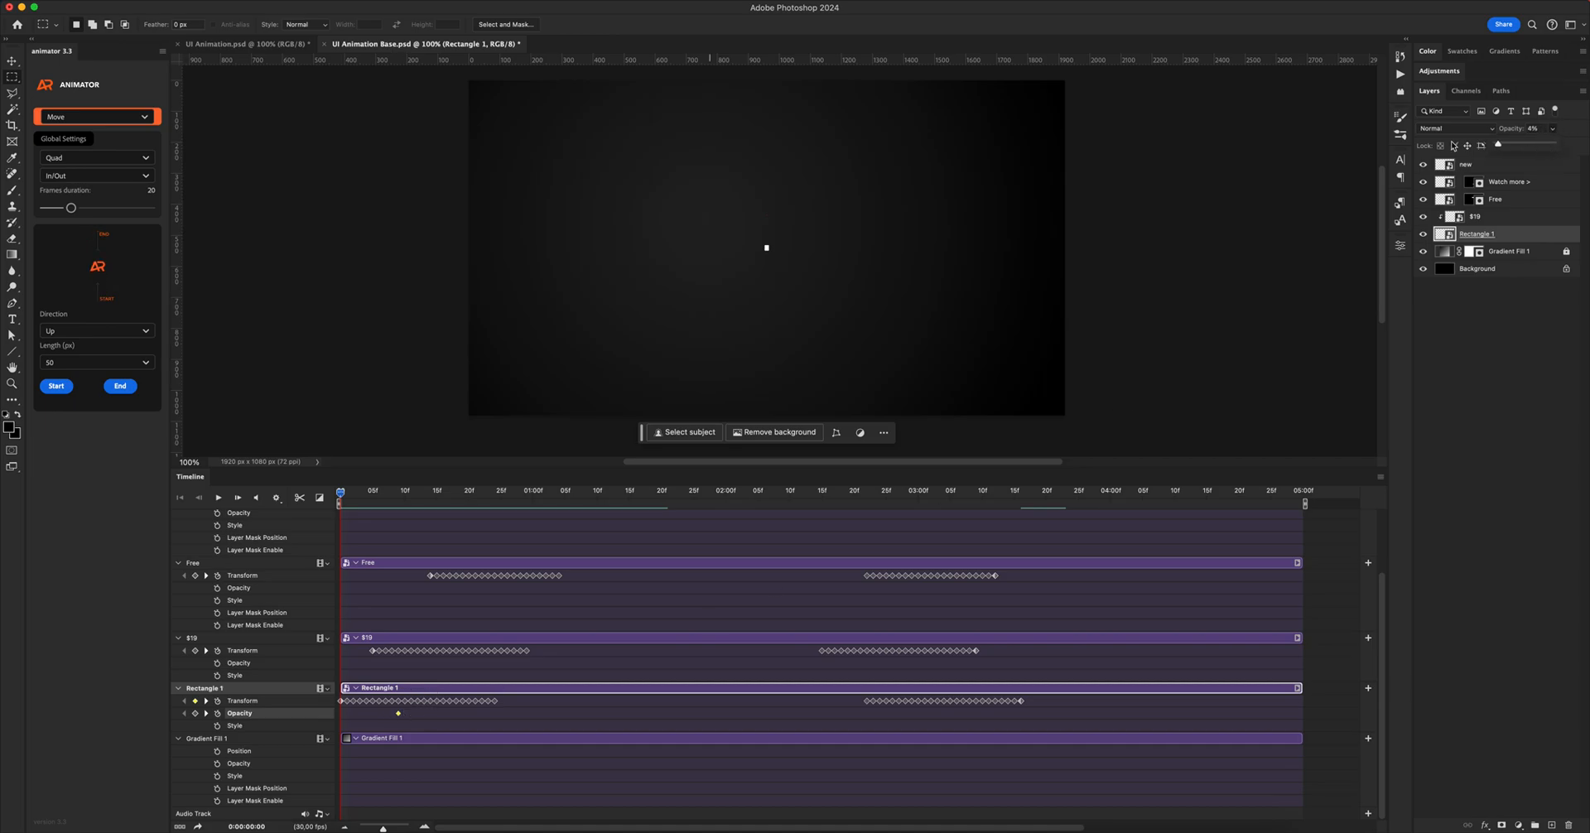
- Add a fade-out to Rectangle 1 with opacity keyframes of 100% at about 03:08f and 0% at about 03:16f
drag(946, 499, 969, 496)
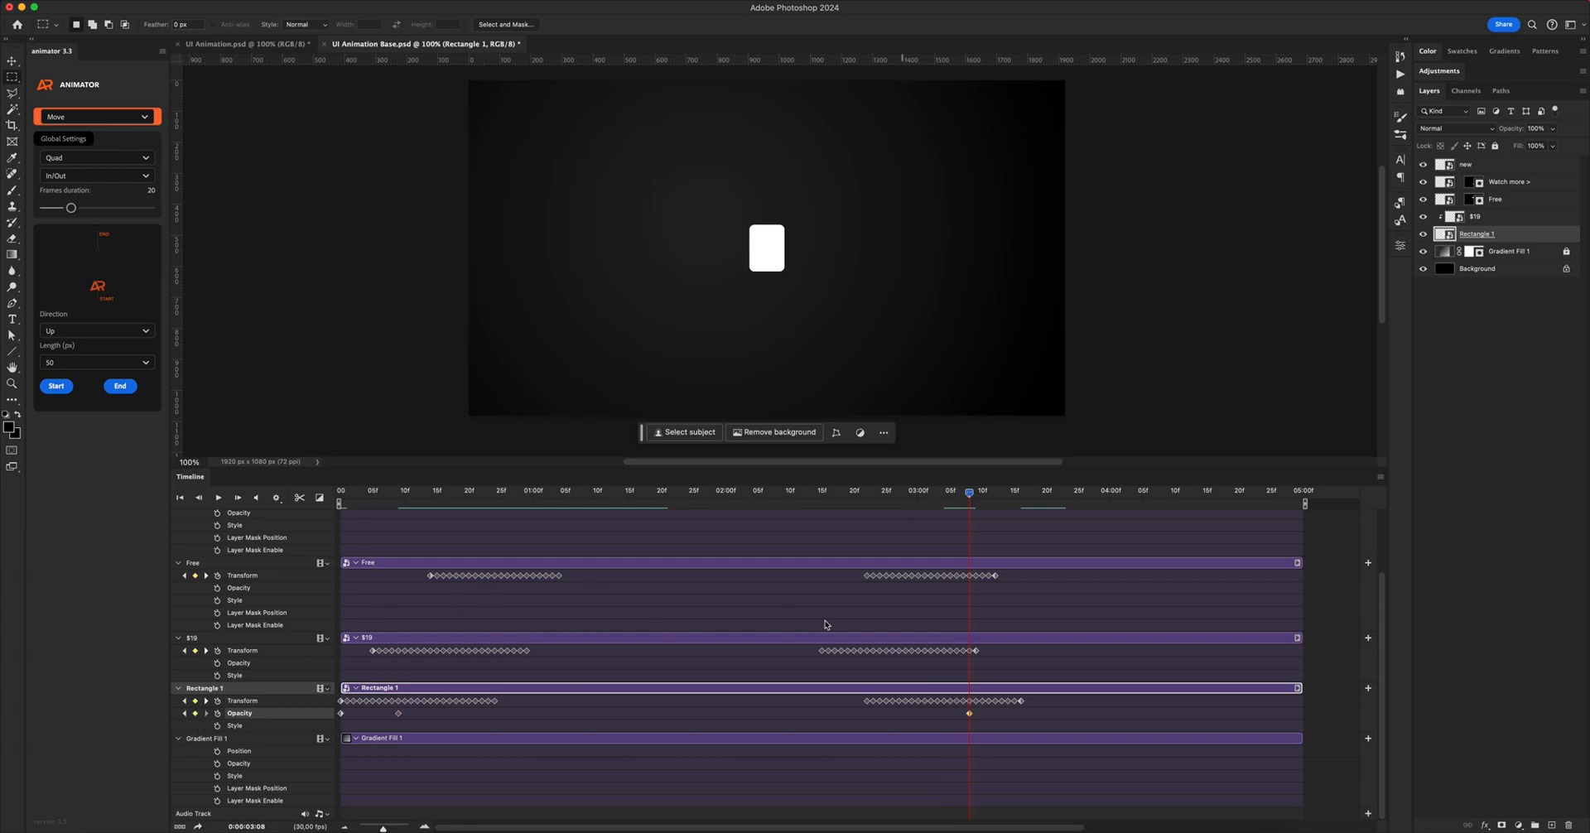
click(1023, 497)
drag(1555, 131, 1532, 148)
drag(1022, 499, 274, 489)
- Add a fade-in to the new layer with opacity keyframes of 0% at 23f and 100% at about 28f
scroll(393, 571, up, 3)
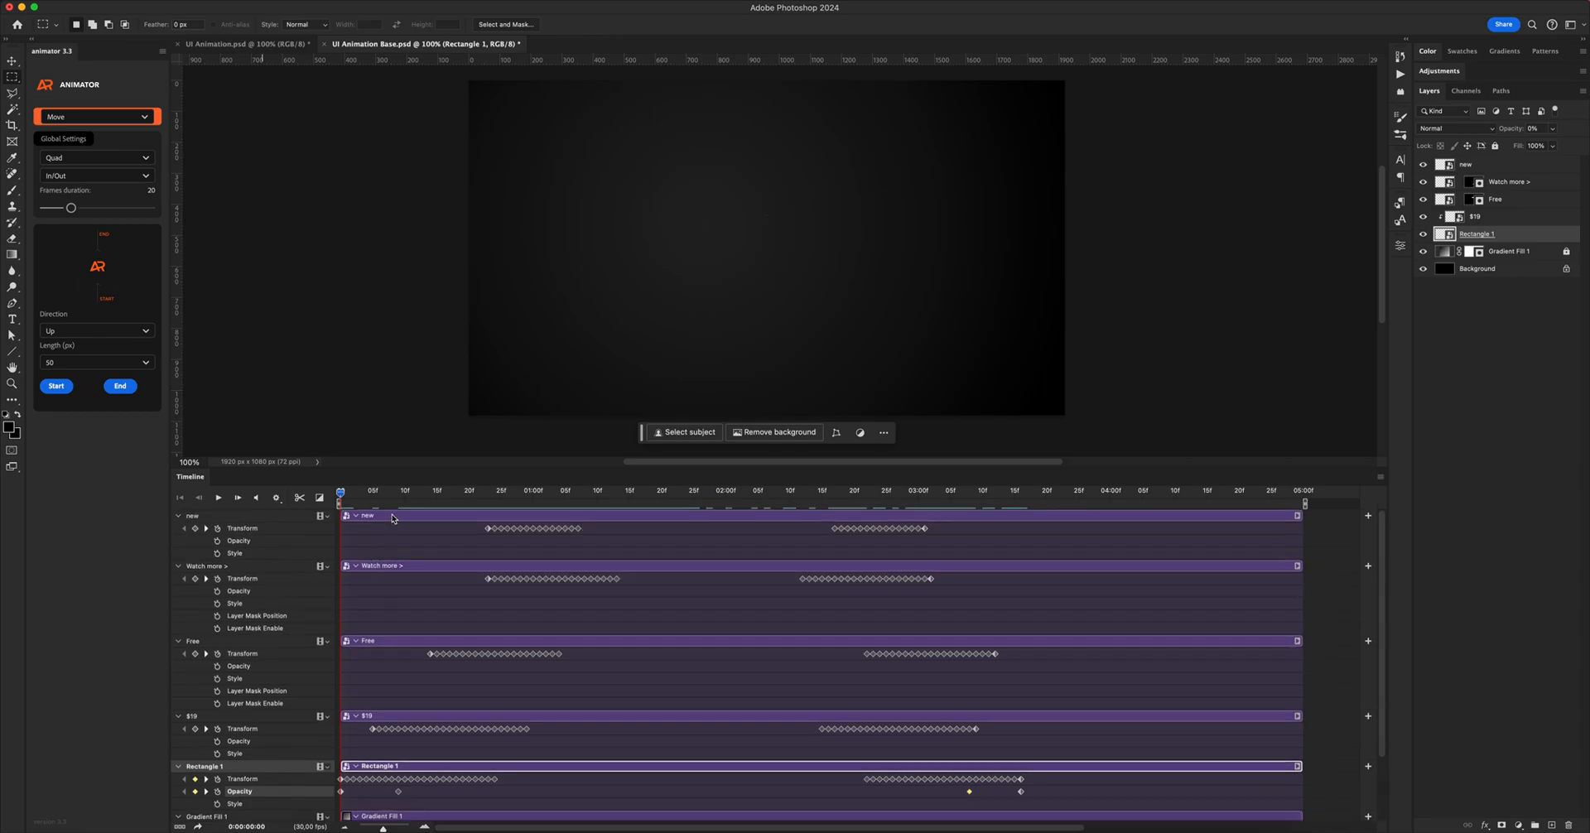
click(389, 516)
click(486, 495)
click(217, 542)
drag(489, 541, 520, 541)
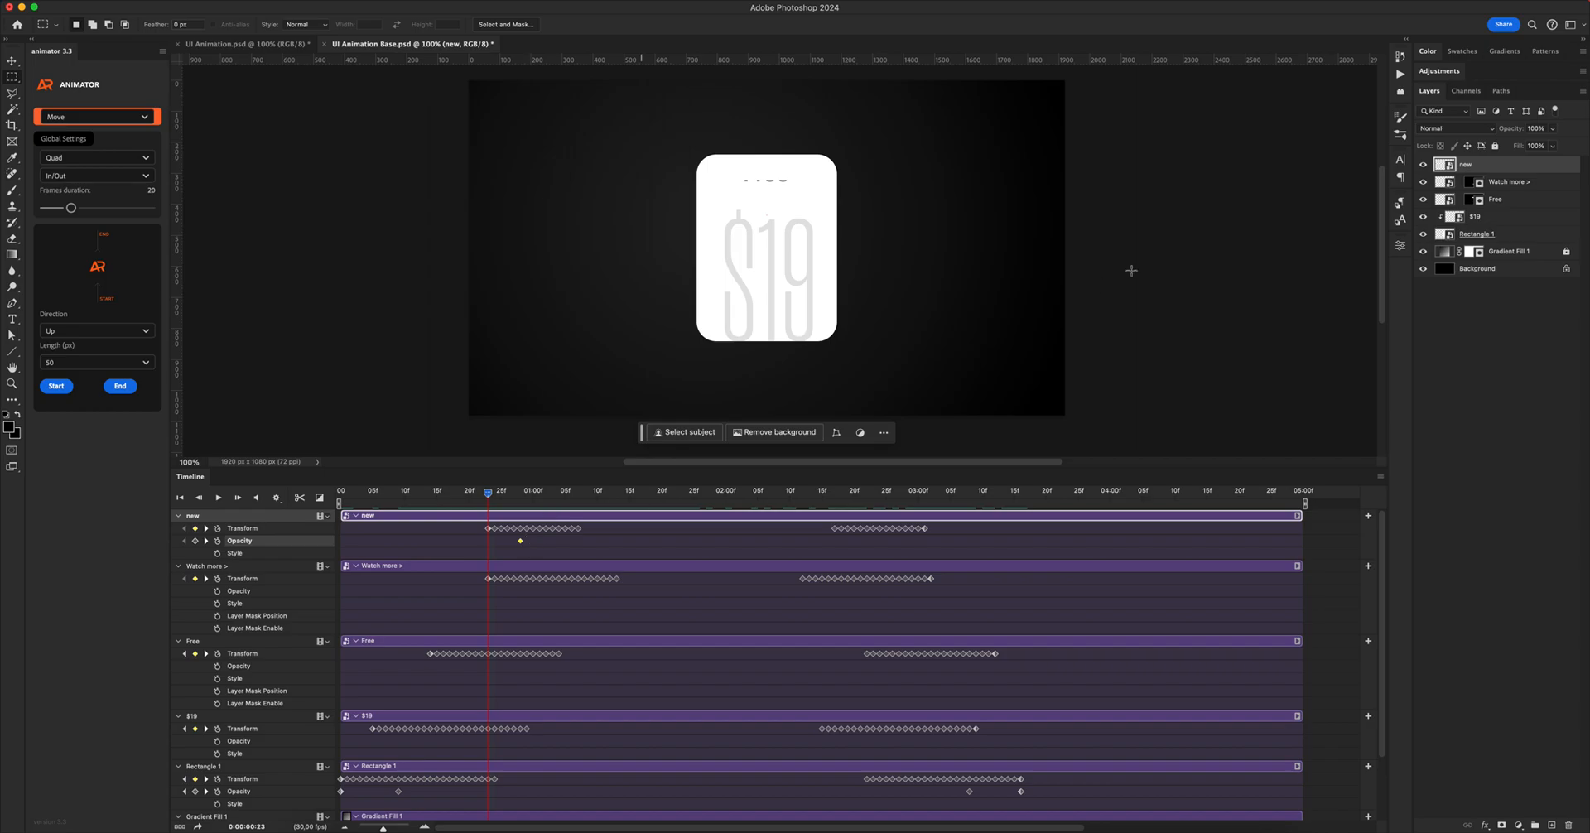
click(1553, 130)
- Add a fade-out to the new layer with opacity keyframes of 100% at about 02:26f and 0% at 03:01f
click(891, 497)
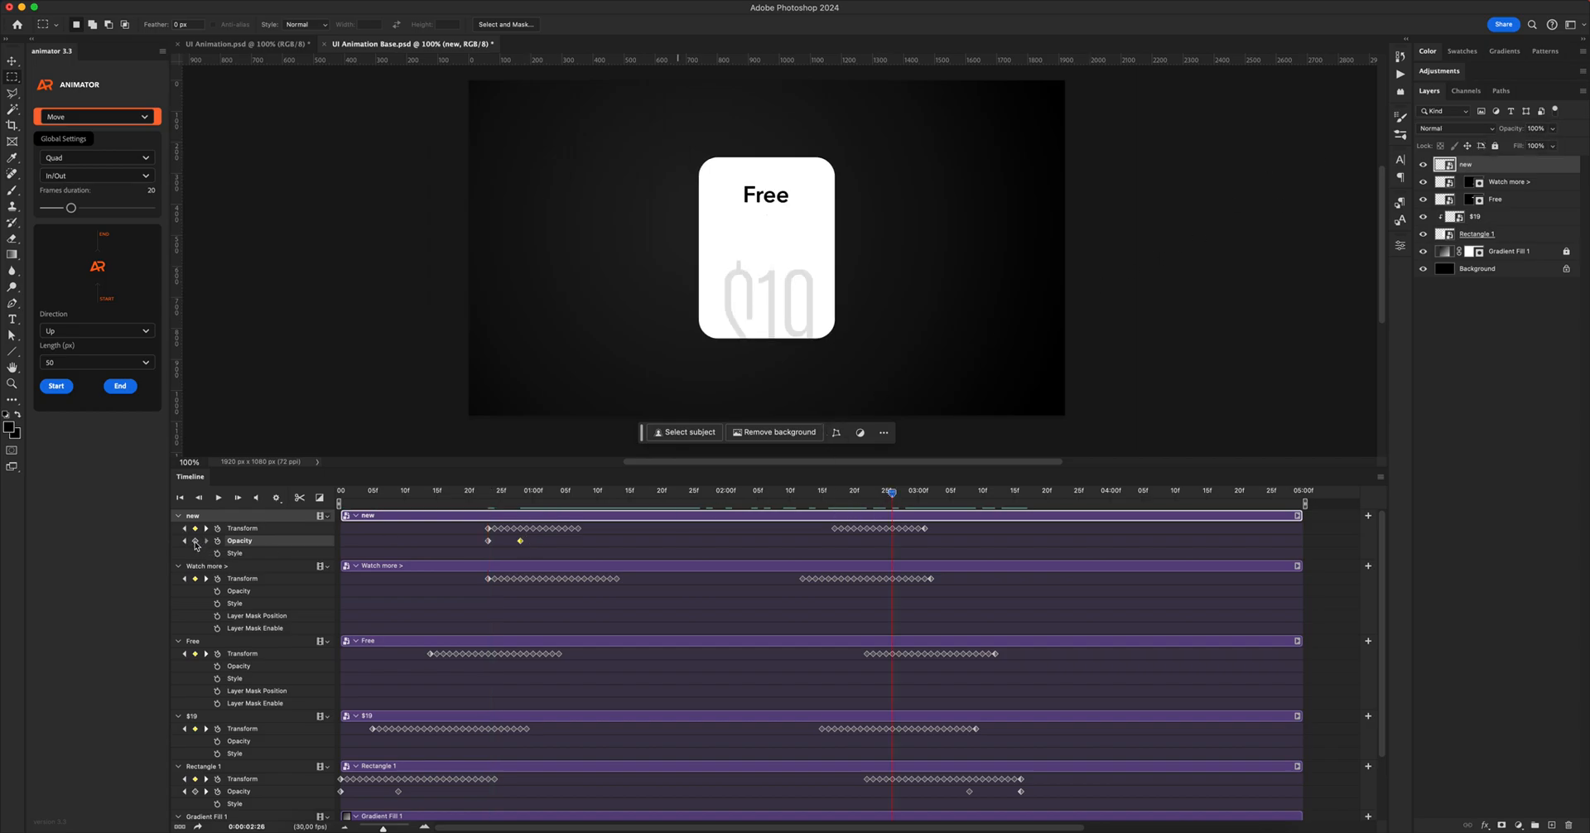
click(926, 494)
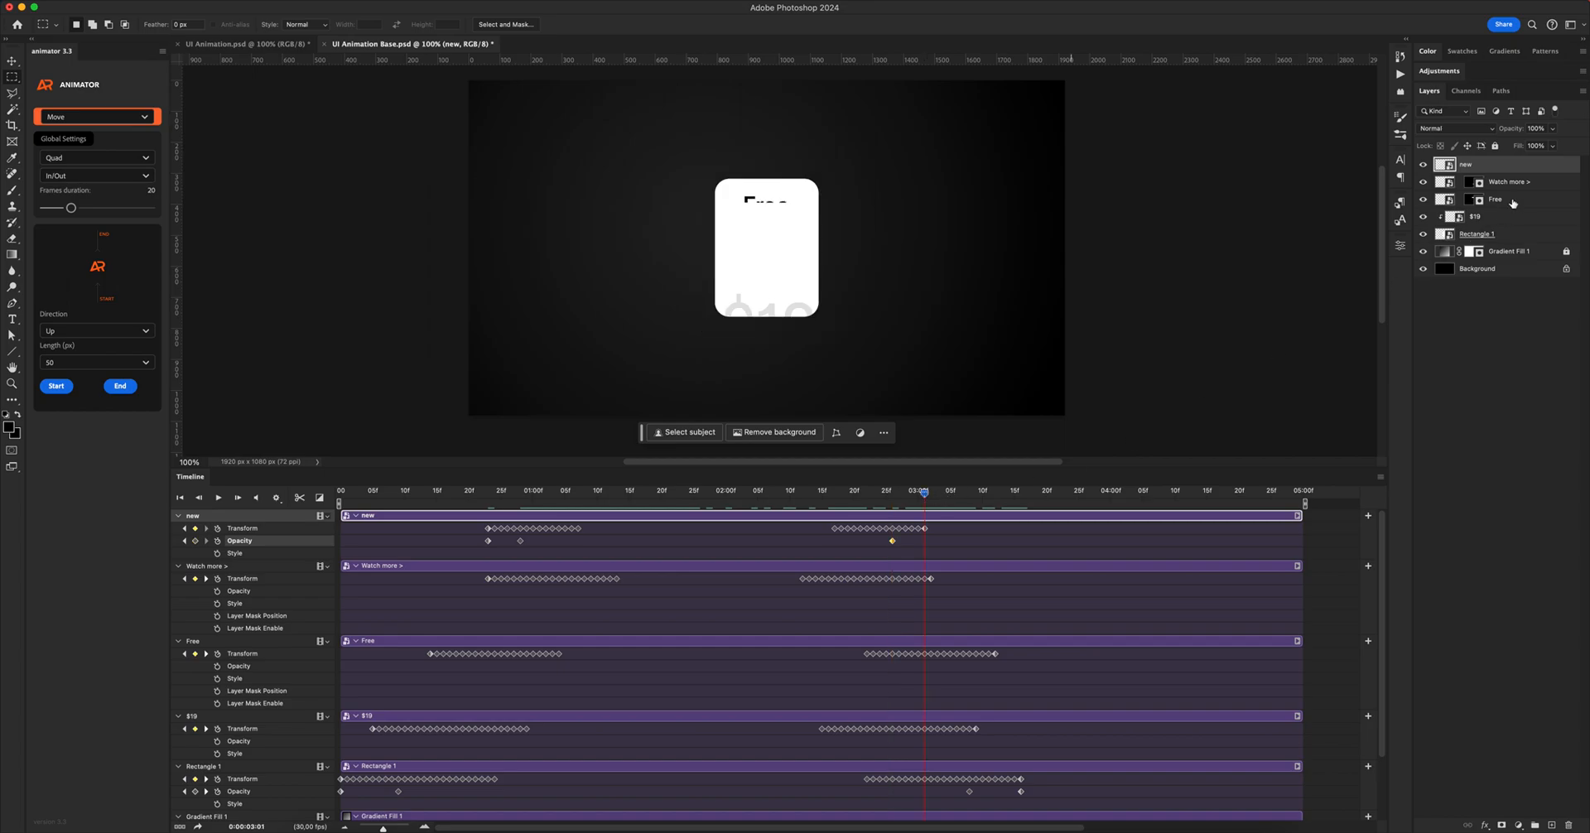
click(1550, 131)
key(Return)
- Play the card animation through its intro and outro to review the retimed keyframes and the fades
key(v)
click(218, 498)
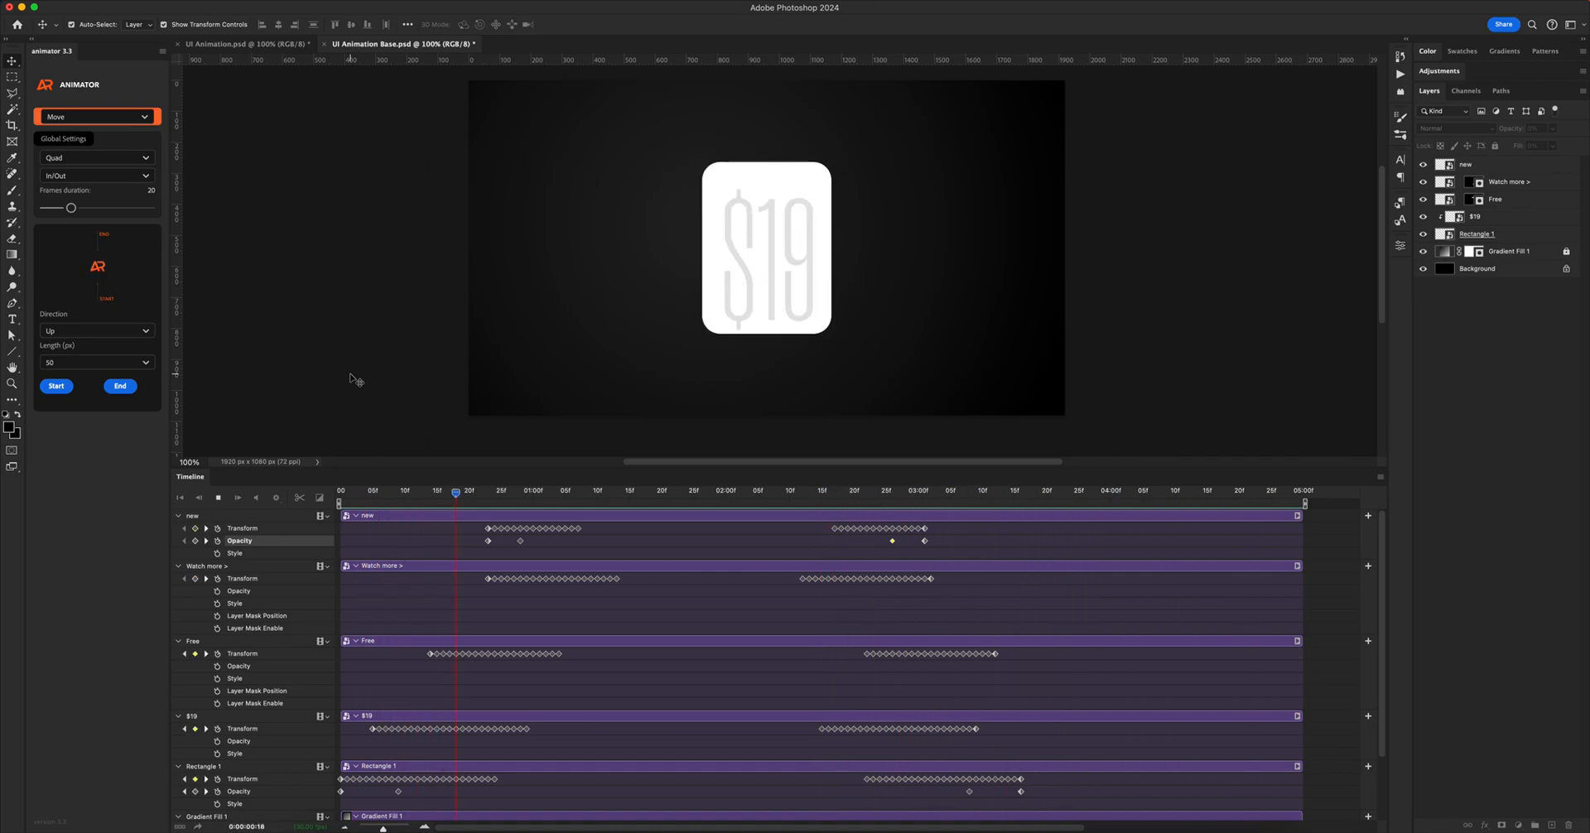
key(space)
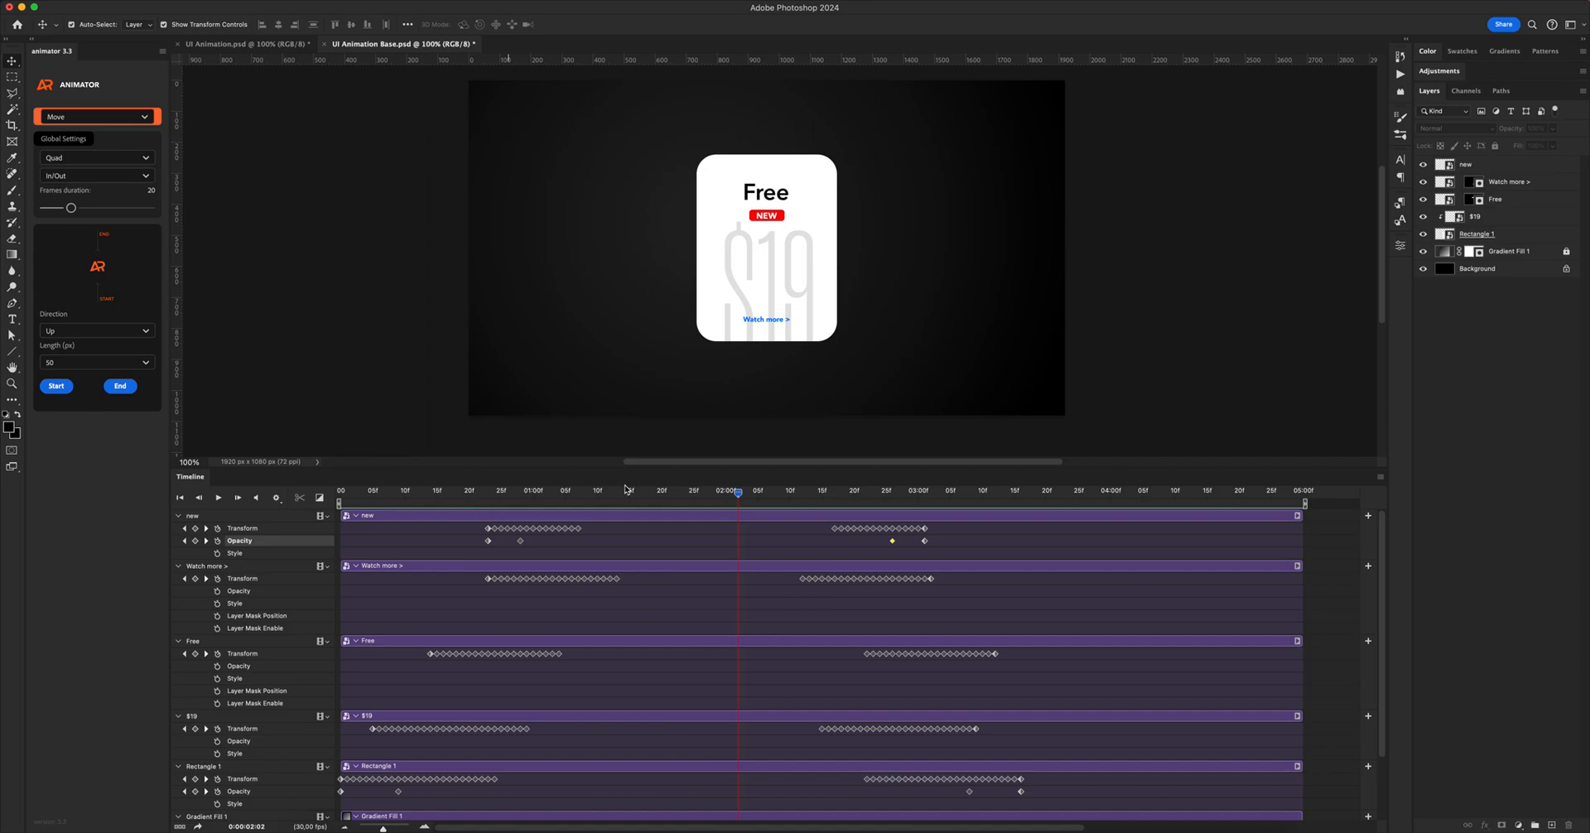
mouse_move(621, 500)
mouse_down()
mouse_move(660, 494)
mouse_move(610, 497)
mouse_up()
click(217, 498)
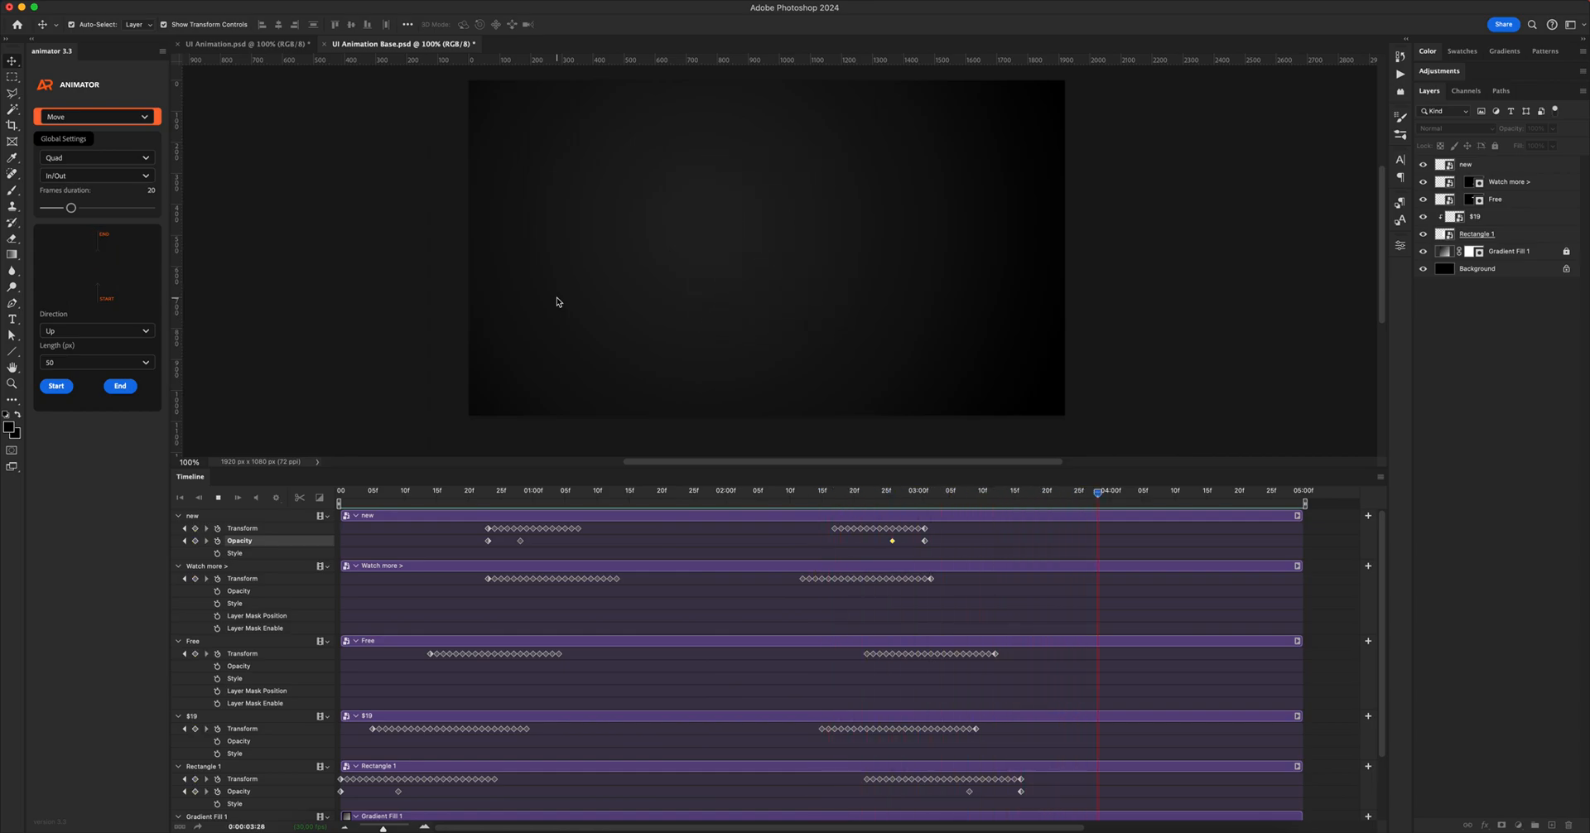
key(space)
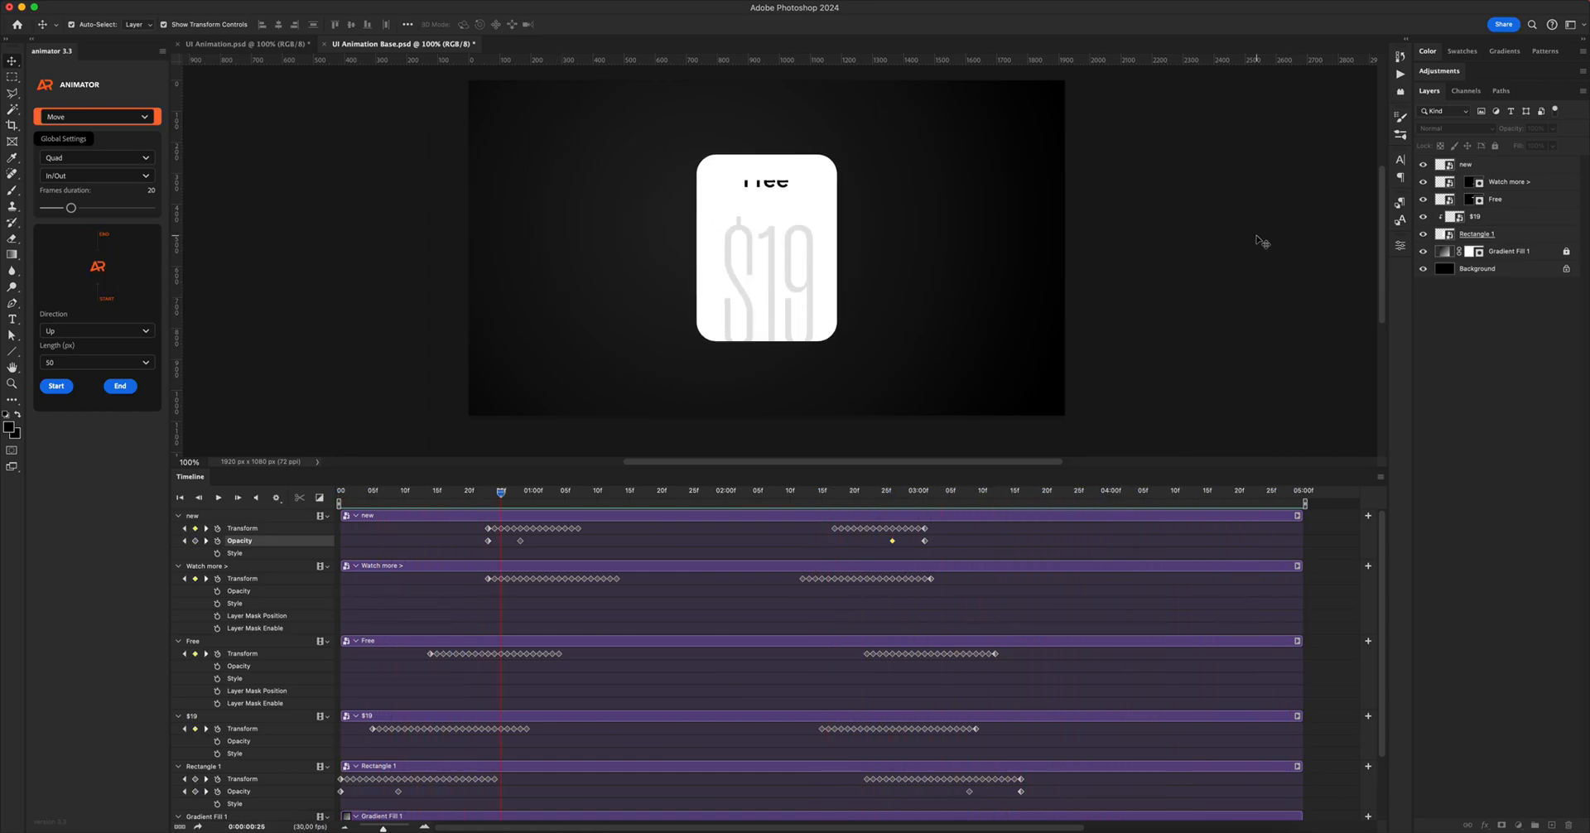
- Duplicate the Background layer, start the copy's clip at 0f, and place it above Gradient Fill 1
click(1504, 255)
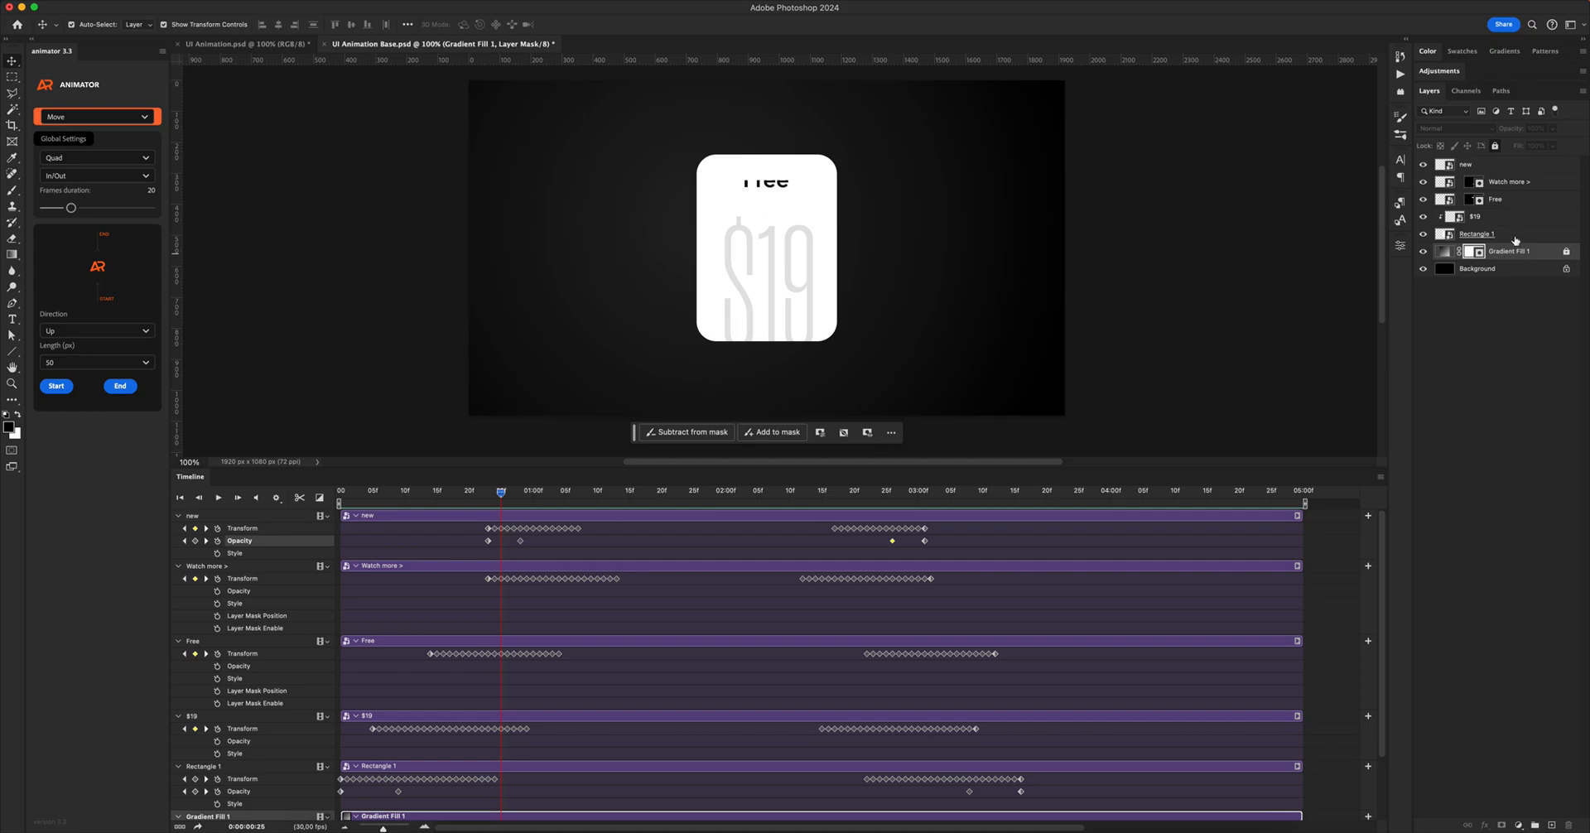
click(1514, 236)
click(1497, 270)
key(ctrl+j)
scroll(621, 595, down, 3)
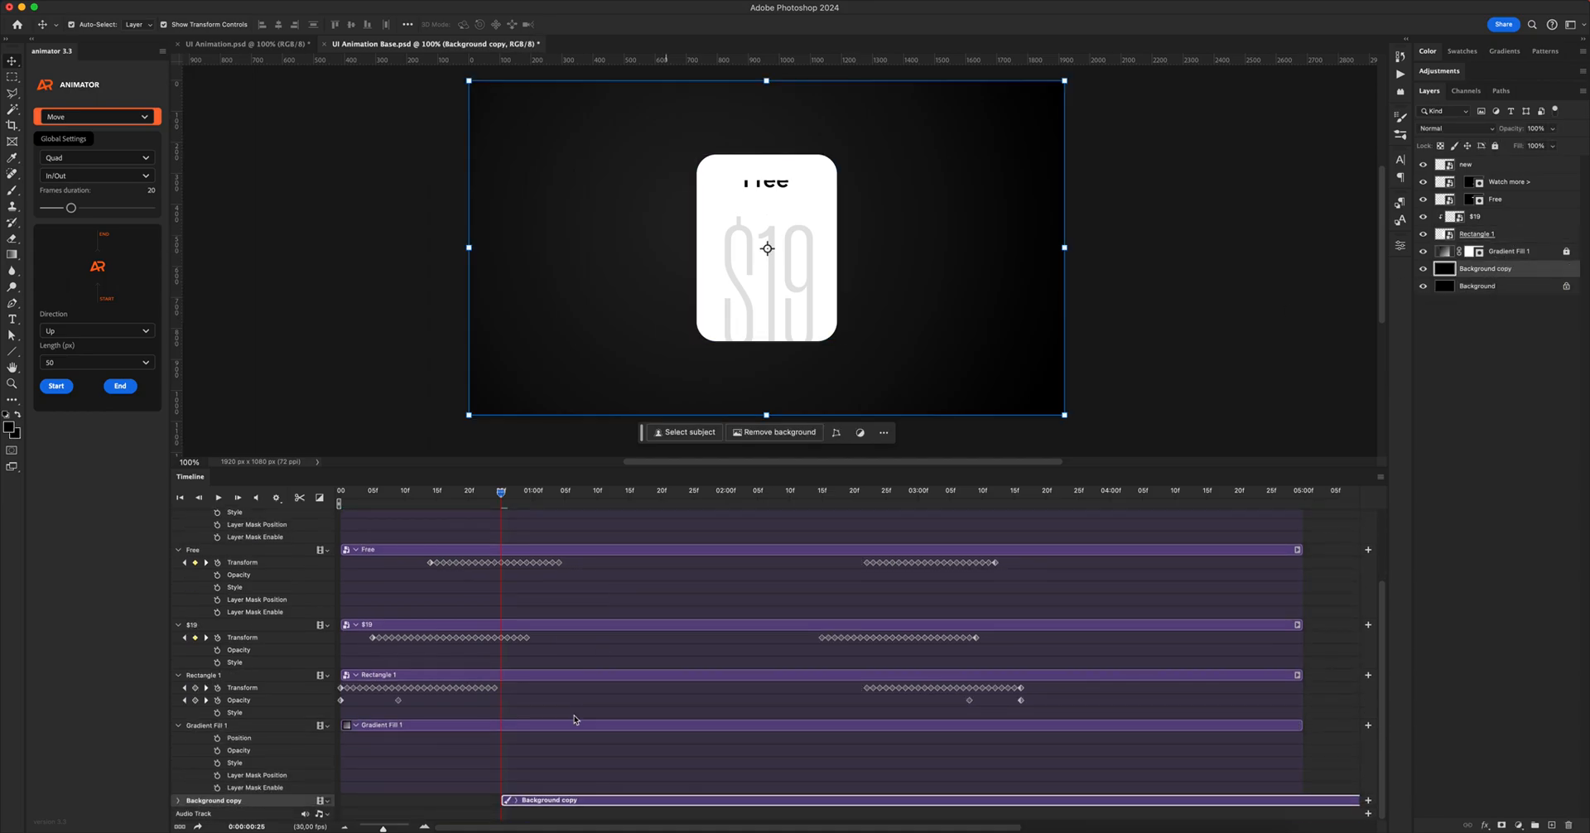
drag(556, 800, 395, 799)
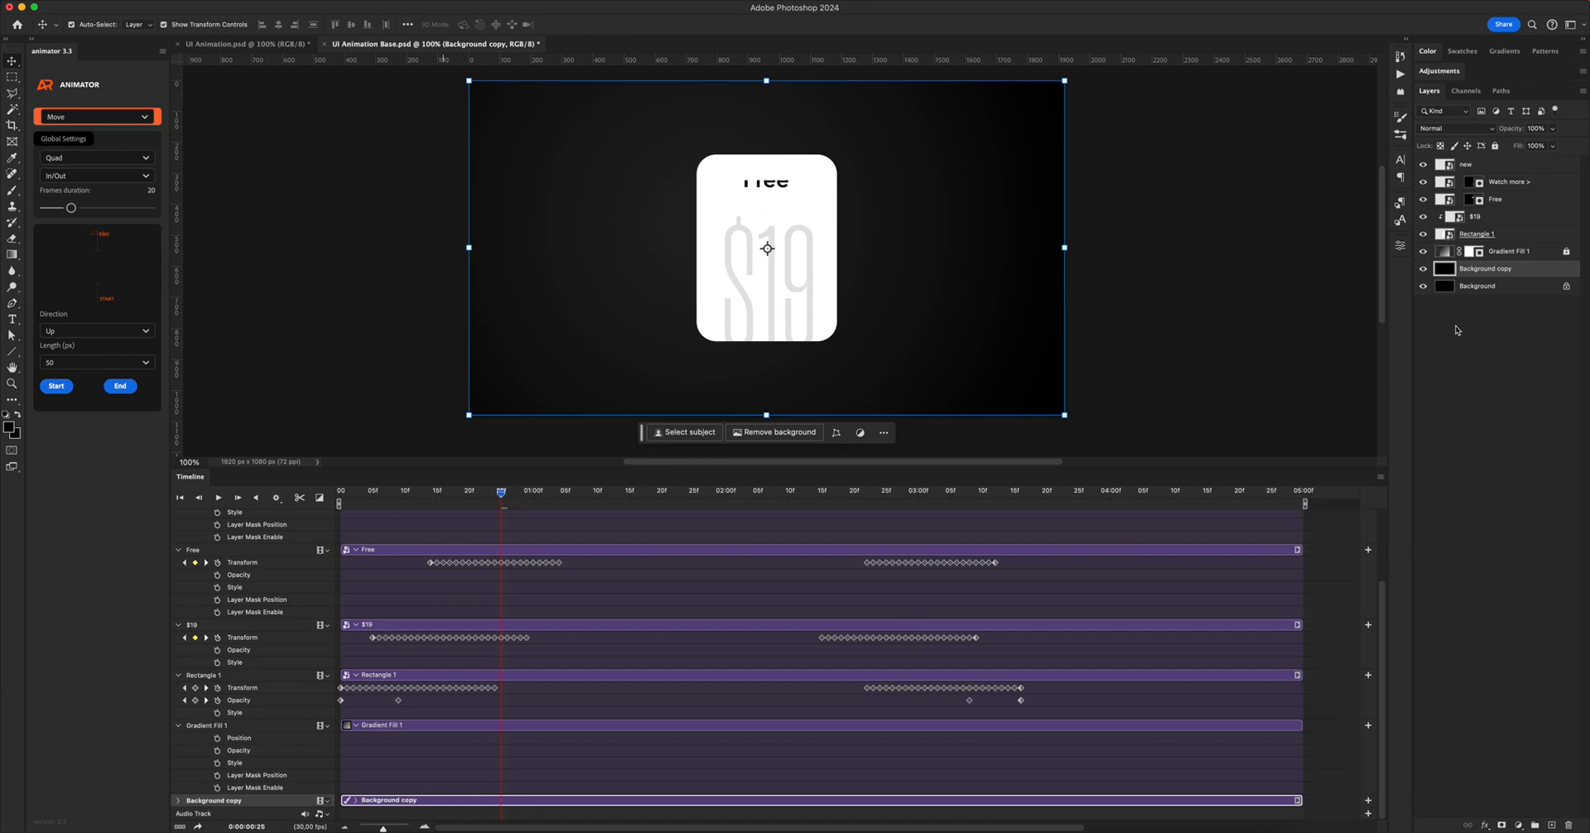
drag(1483, 281, 1485, 248)
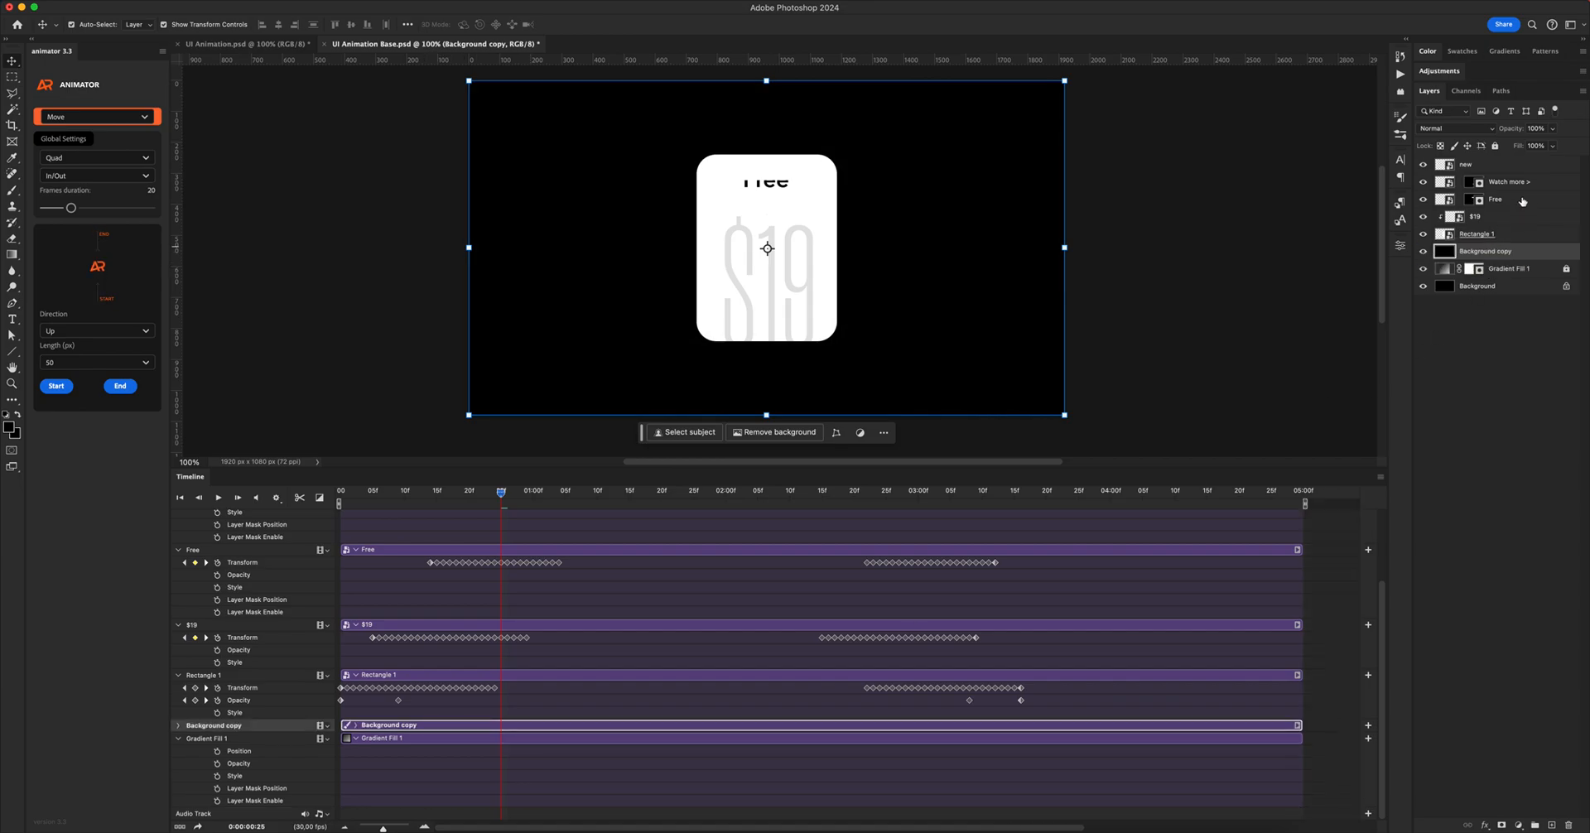
- Convert all layers from Background copy up to new into a single smart object
shift+click(1497, 166)
right_click(1497, 166)
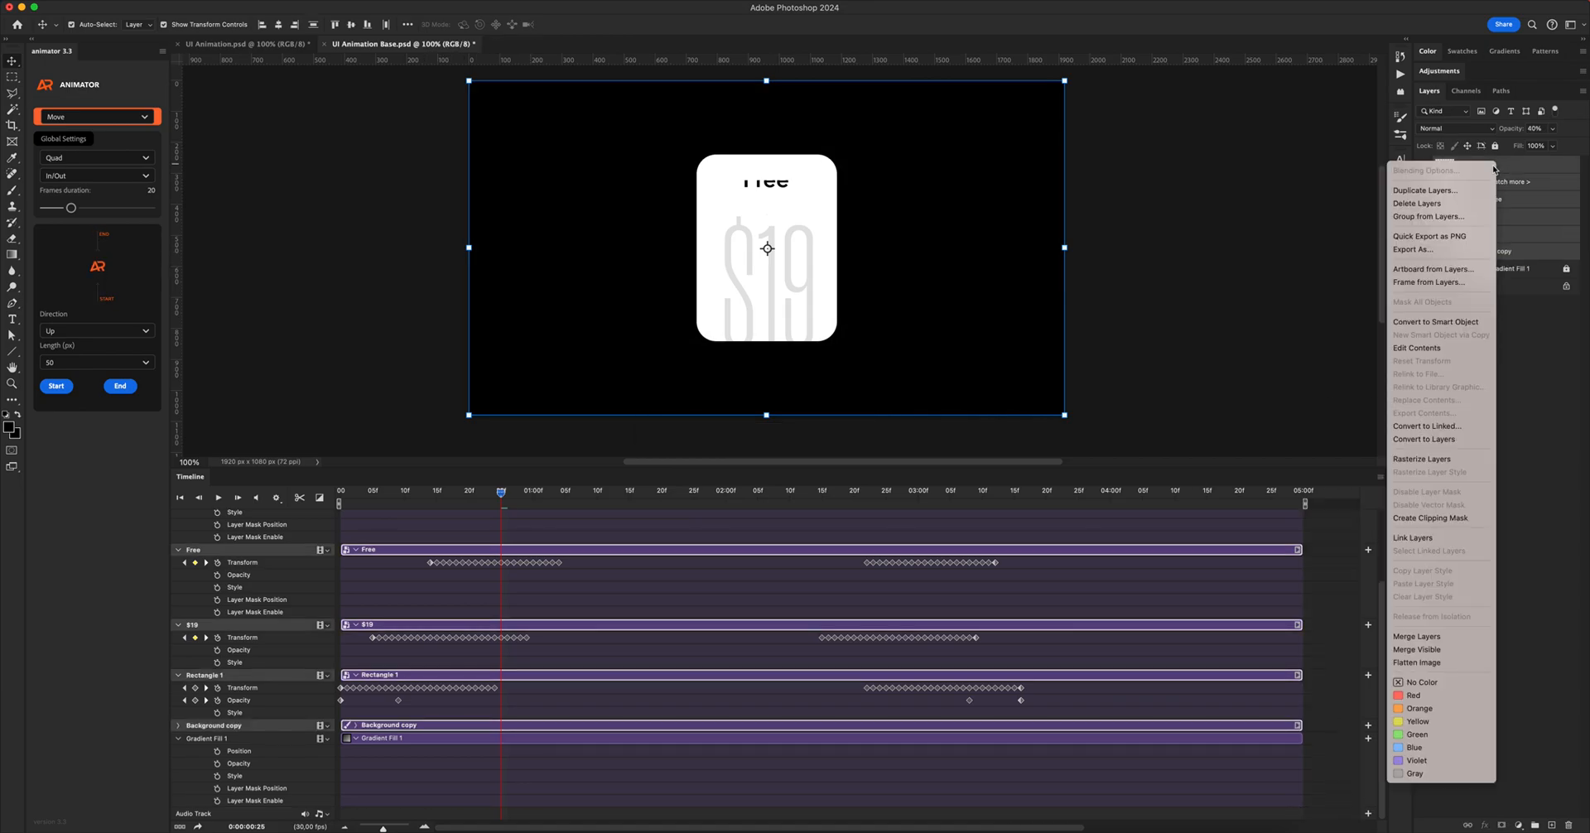
click(1441, 322)
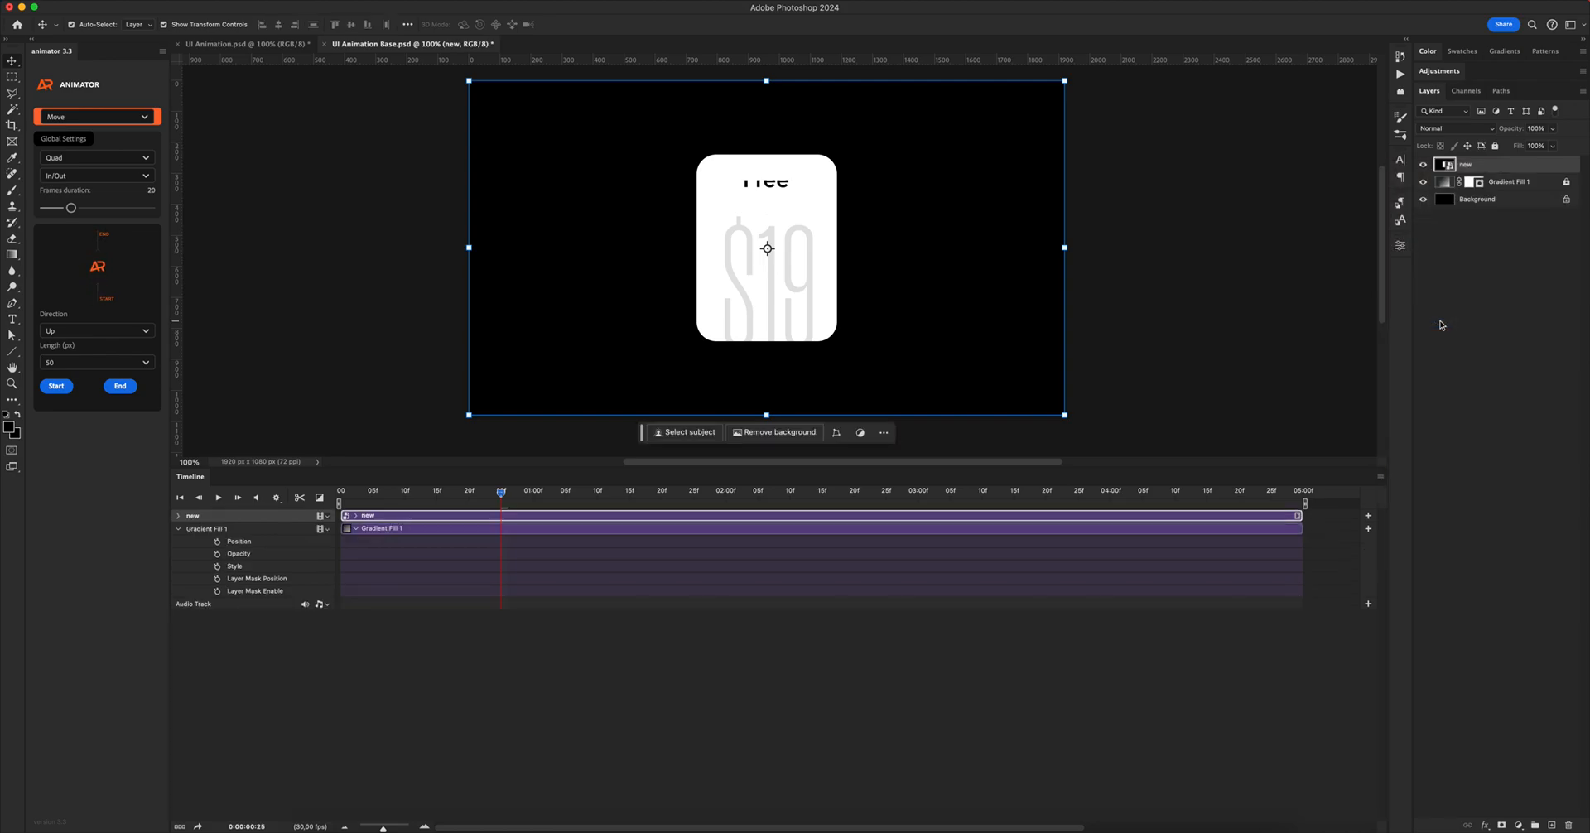
- Hide Background copy inside the card smart object, save and close its contents, and play the main timeline
double_click(1445, 166)
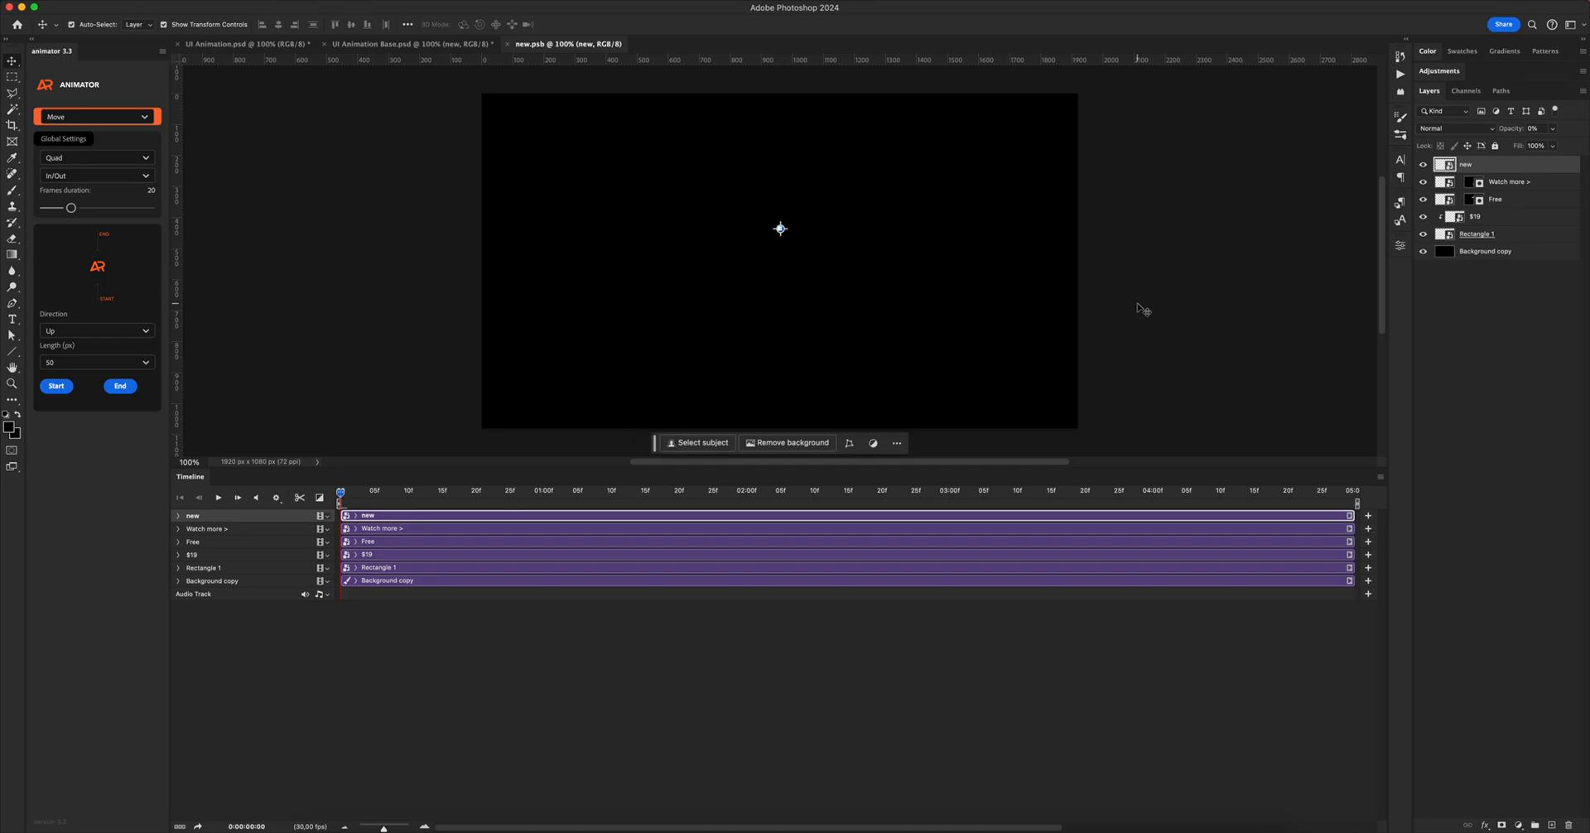
click(1424, 253)
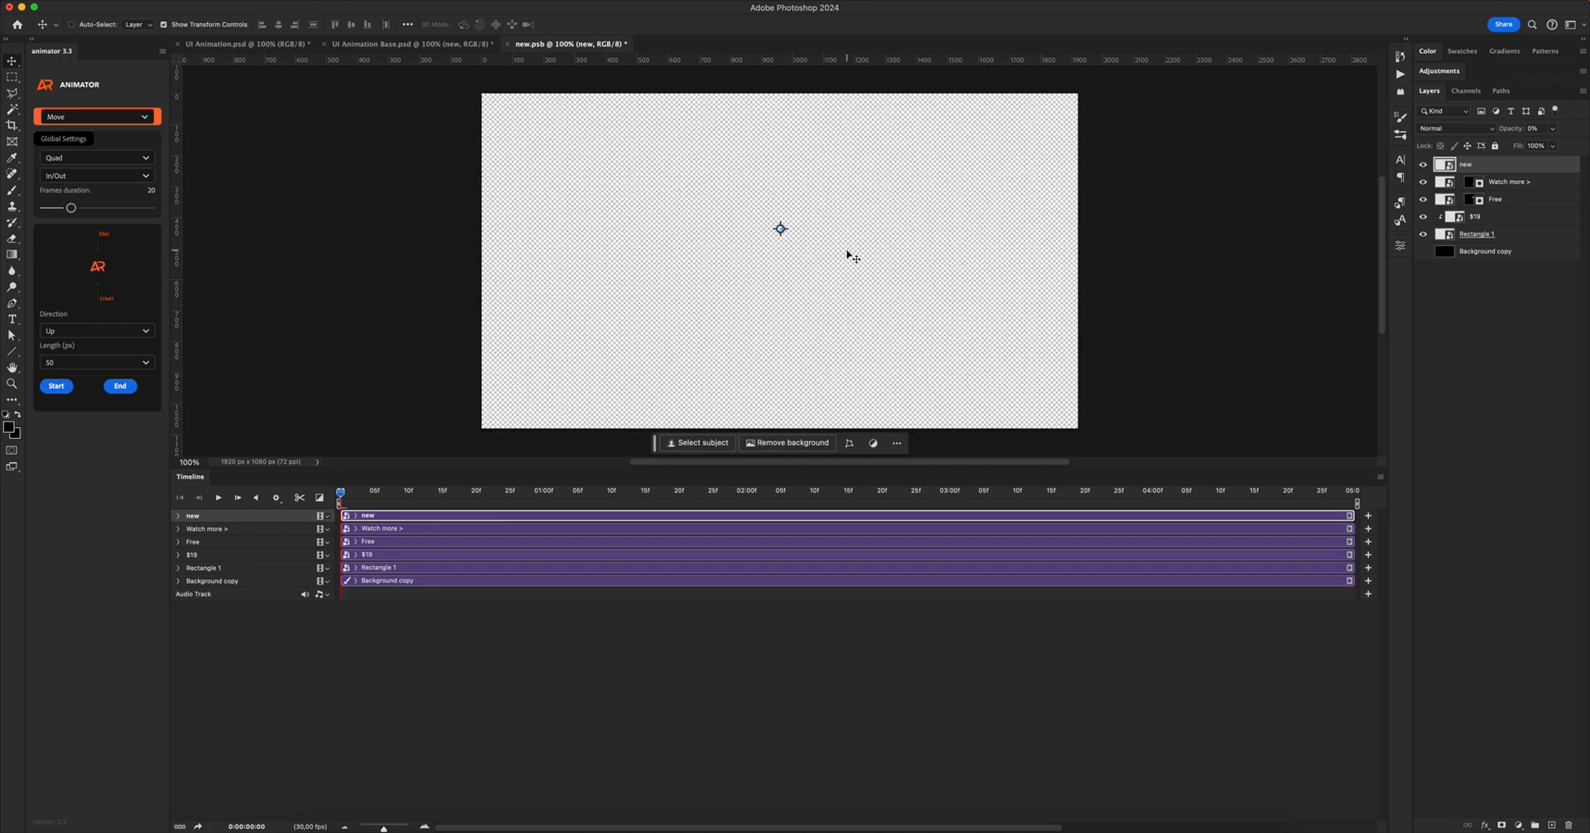
key(super+w)
click(218, 498)
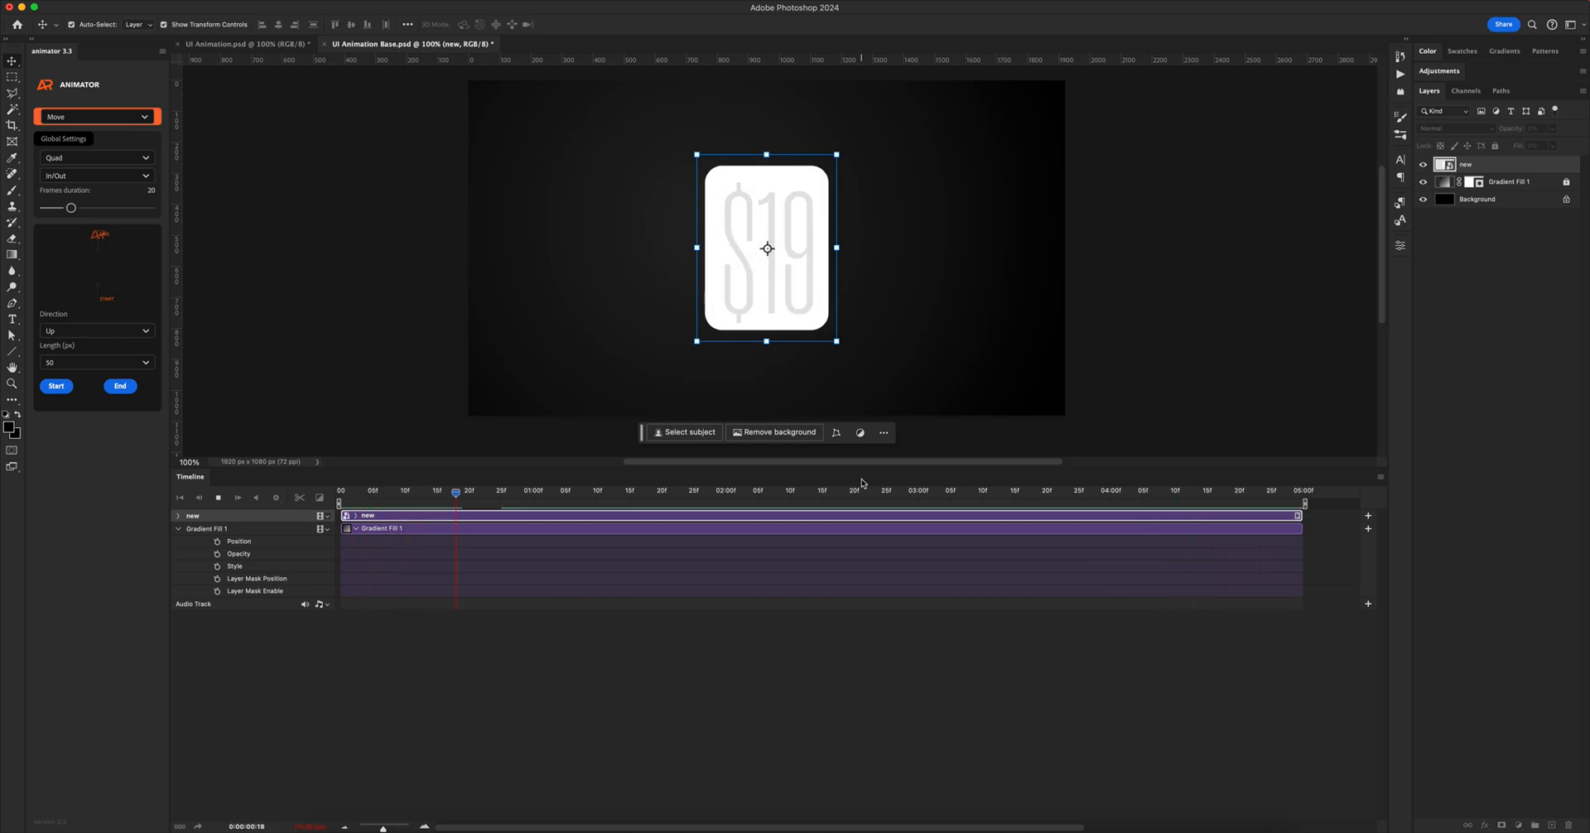
key(space)
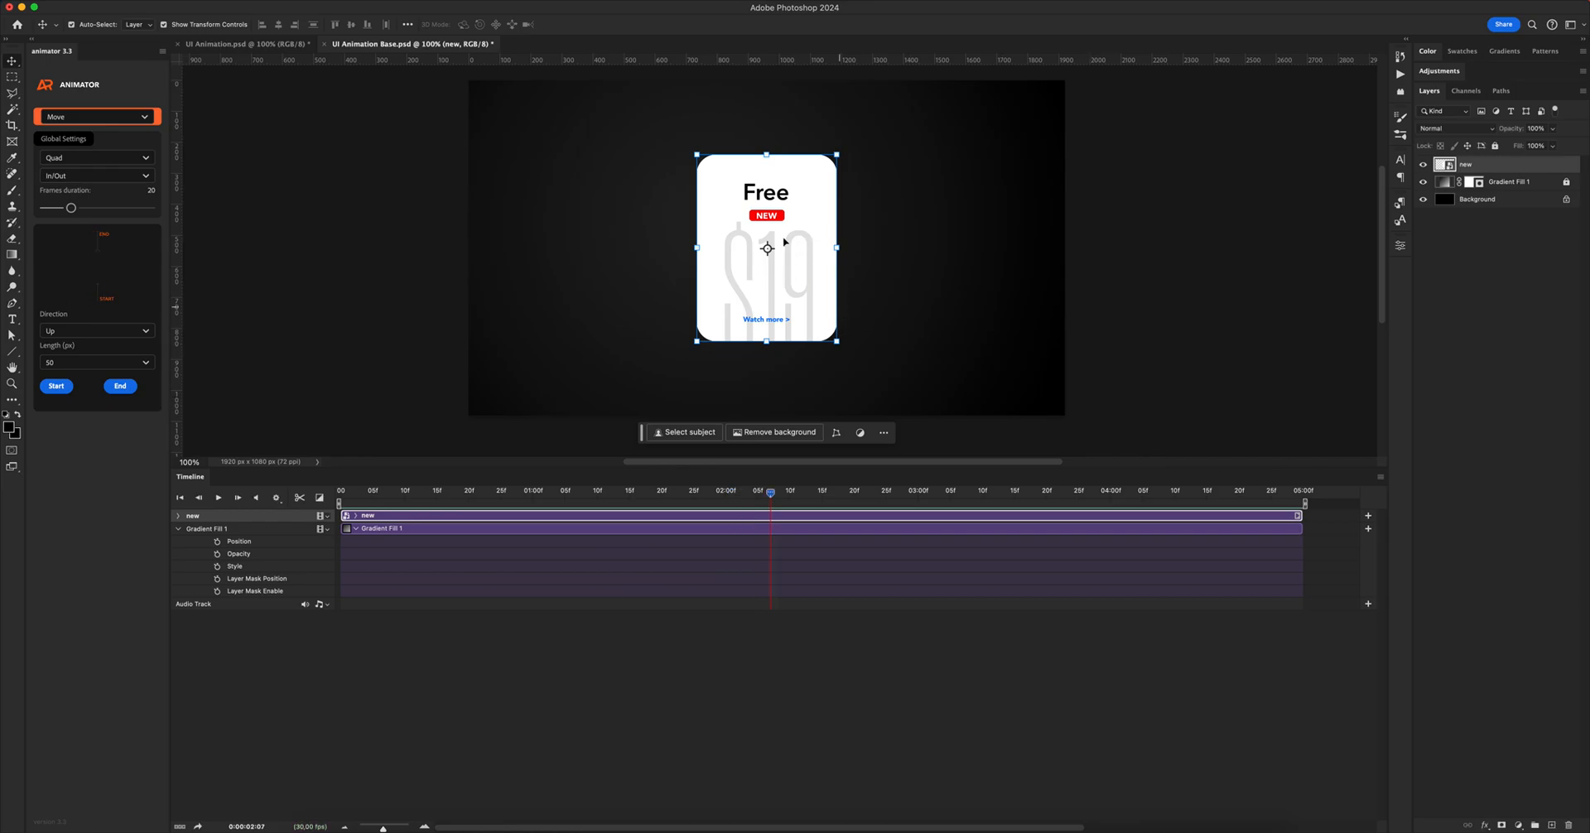
- Duplicate the card smart object as new copy and place it beside the original, to its right
right_click(1485, 168)
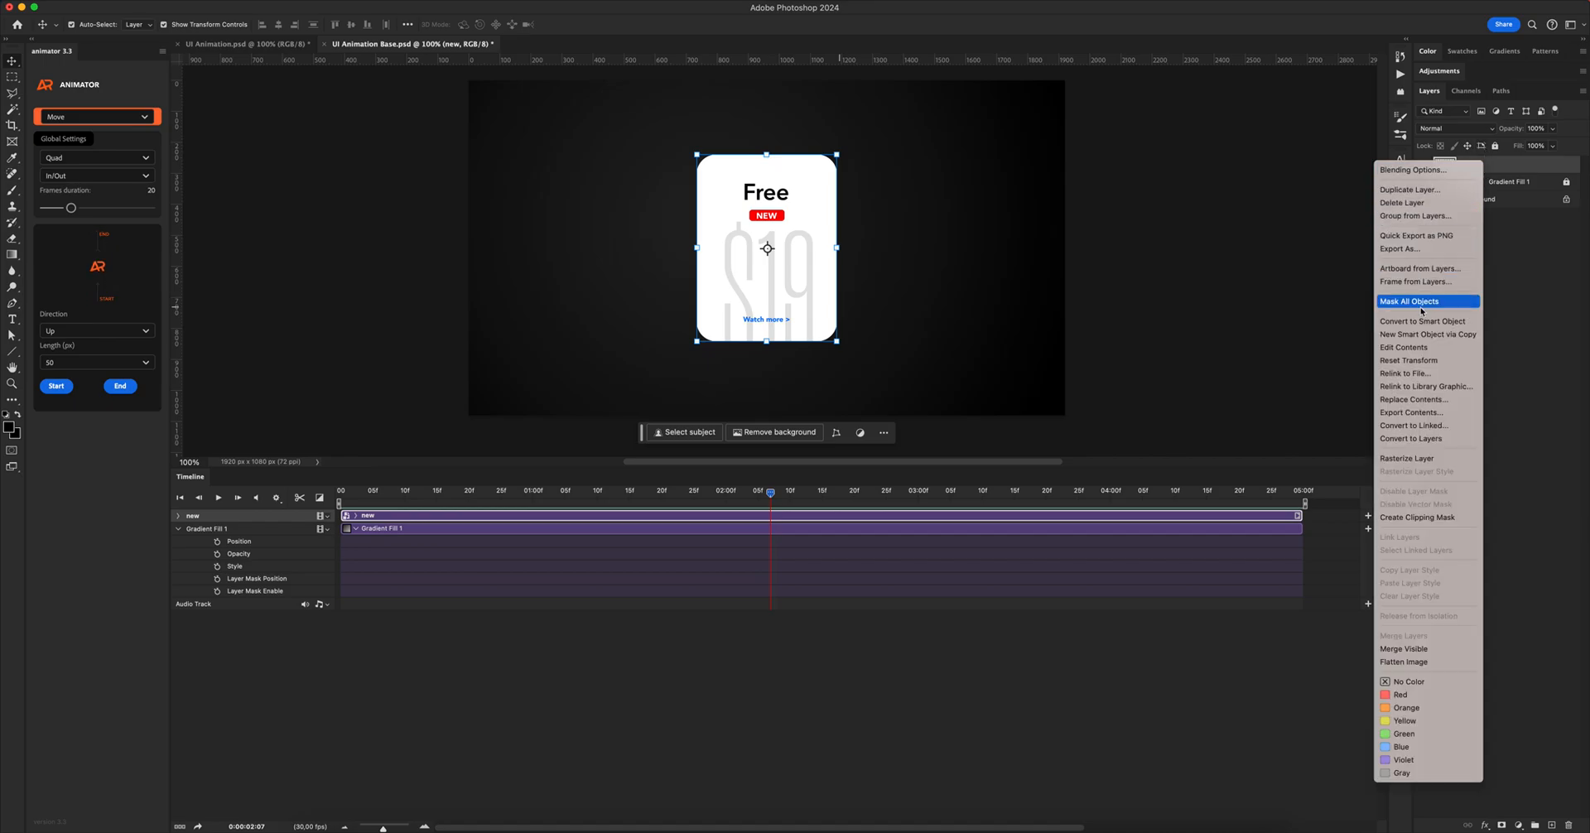
click(1410, 189)
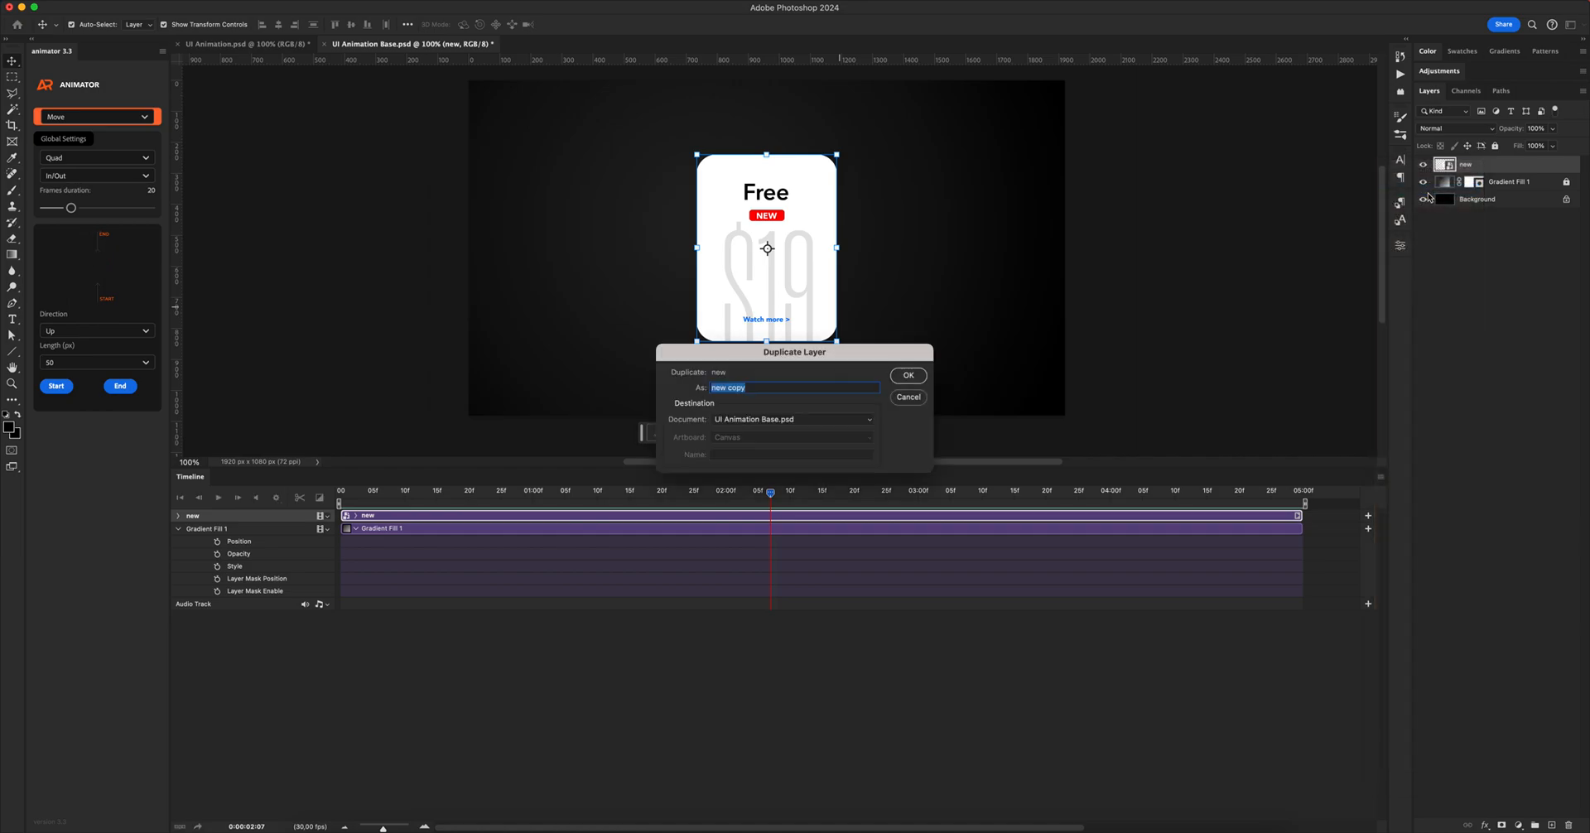
click(908, 375)
drag(749, 287, 908, 287)
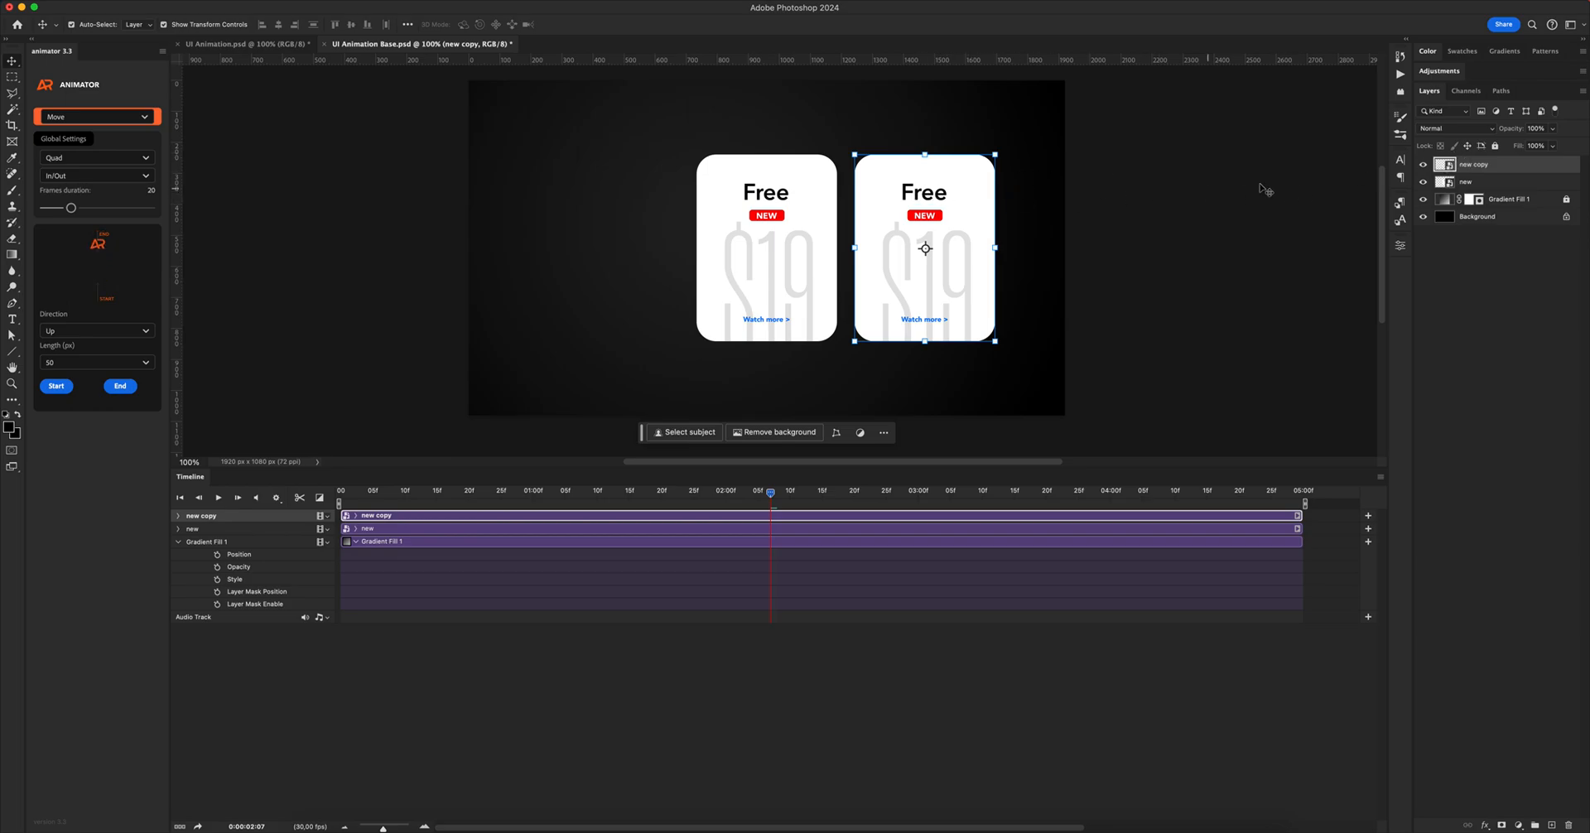
- Open the new copy card's contents and change the text in its nested Free smart object to PRO
double_click(1445, 165)
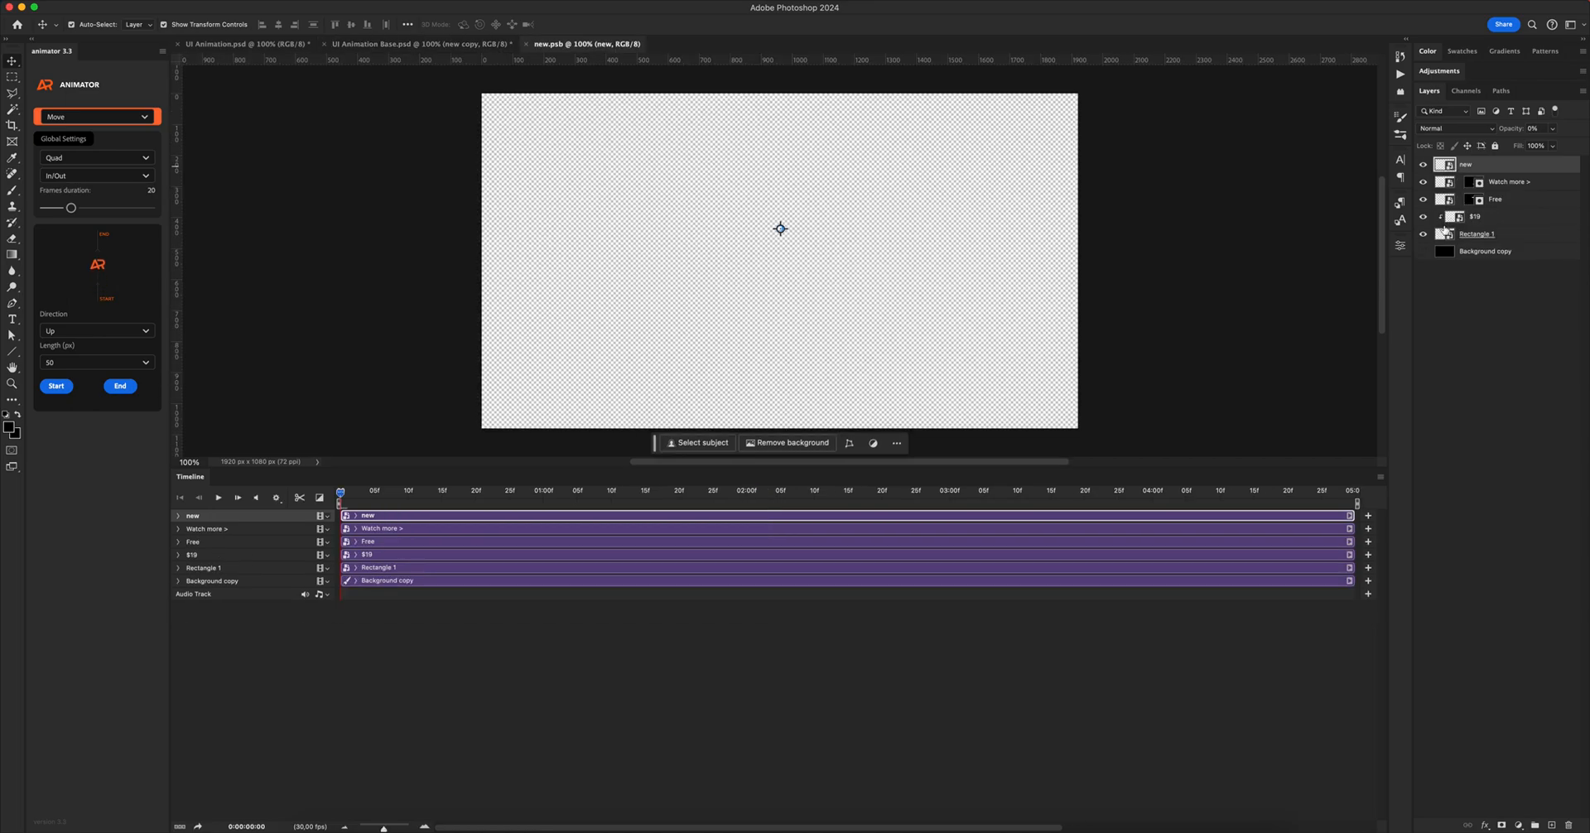
click(1445, 183)
click(1449, 199)
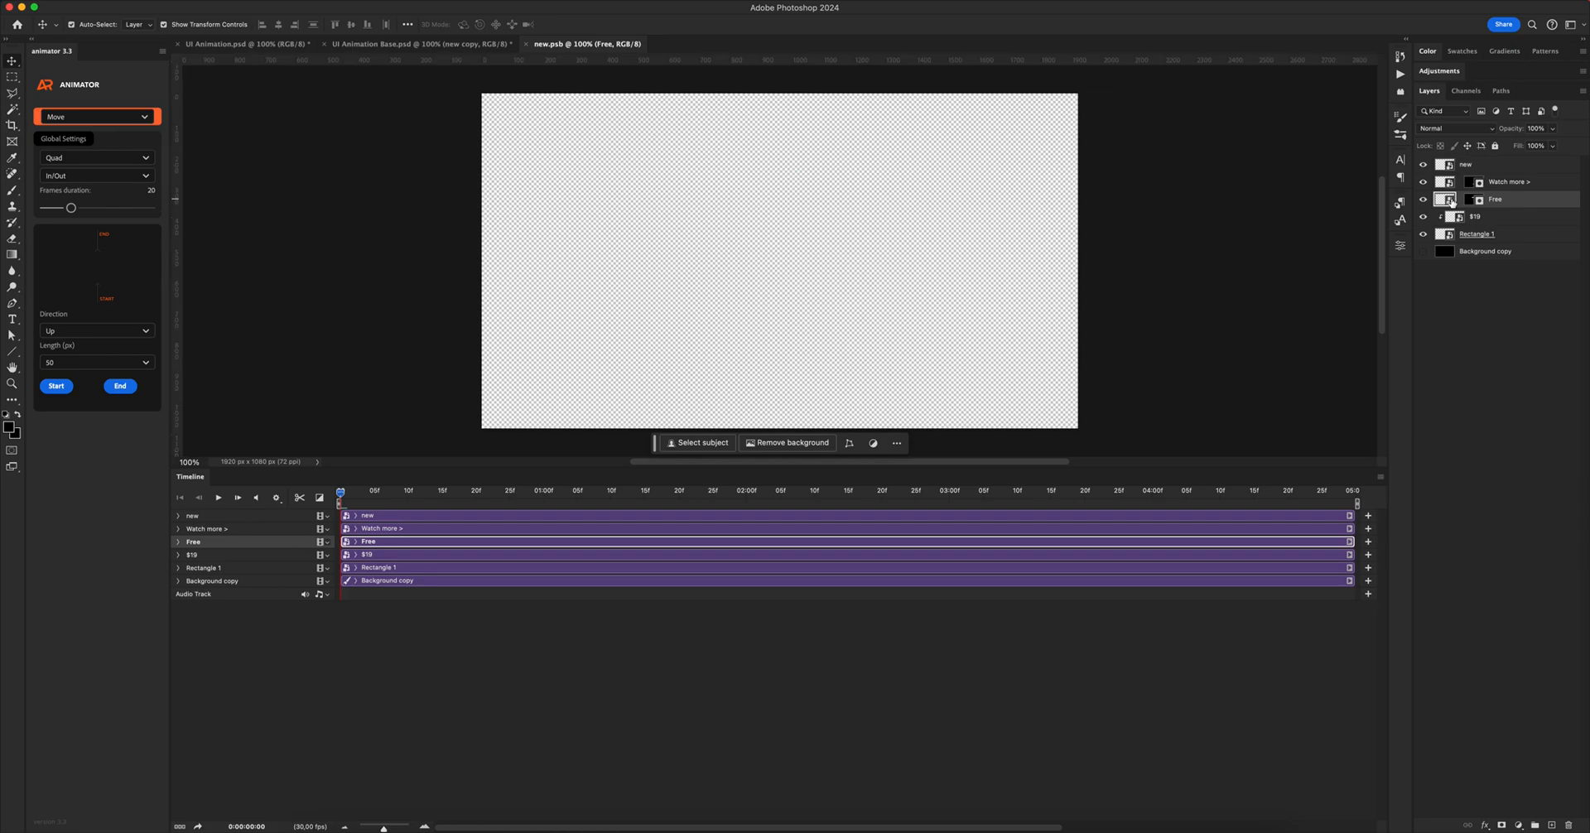
double_click(1447, 201)
double_click(757, 253)
key(super+a)
text(P)
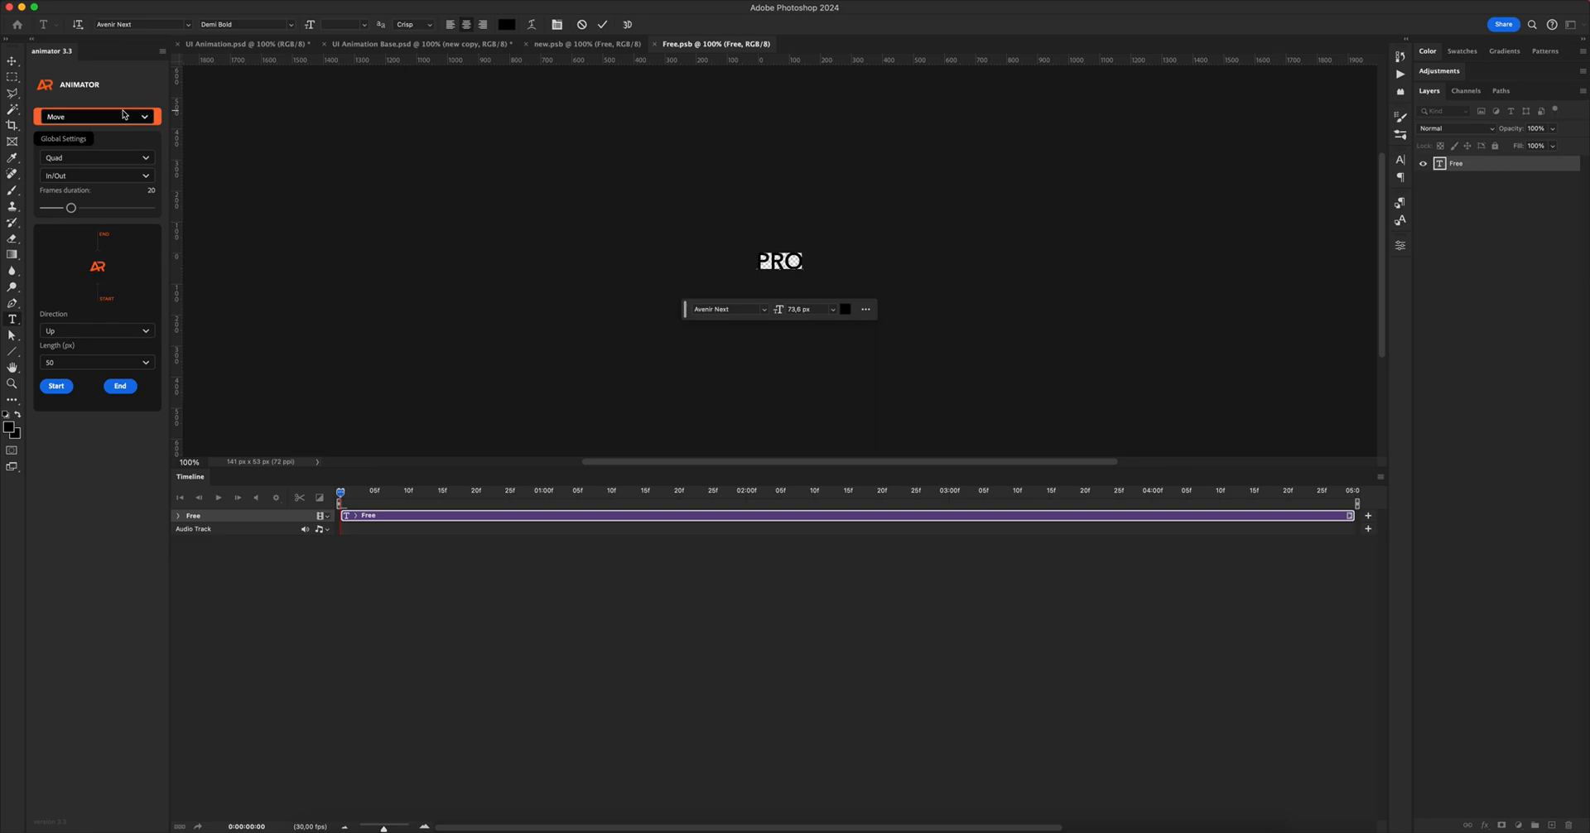
- Scale the PRO text down to about 68.5 px to fit its canvas, then save and close both smart object documents
click(12, 62)
key(z)
click(818, 226)
key(super+equal)
key(super+equal)
key(super+equal)
key(v)
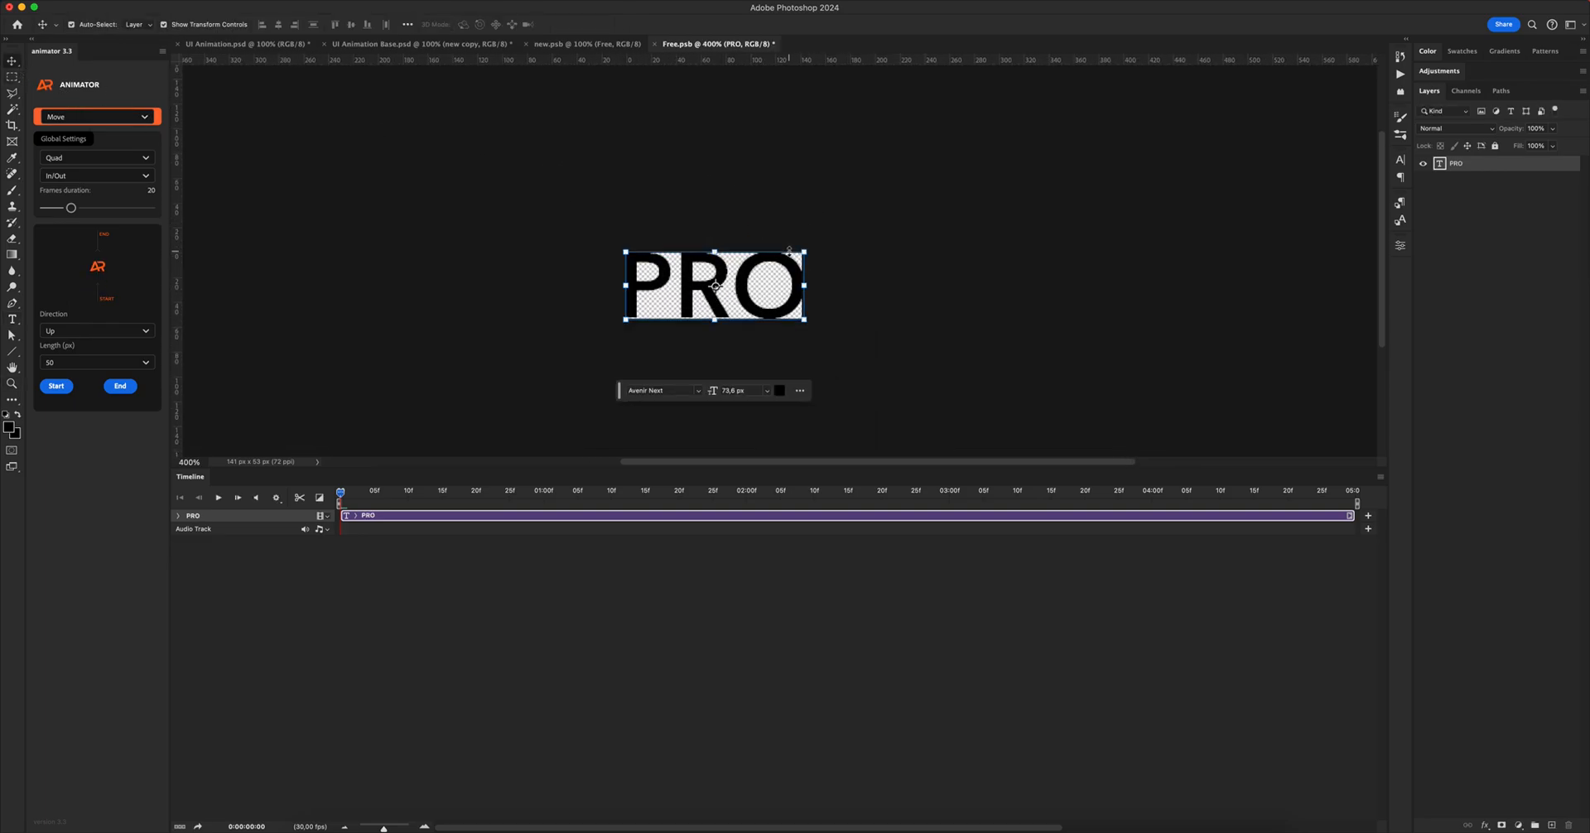
drag(810, 247, 802, 242)
key(Return)
key(super+s)
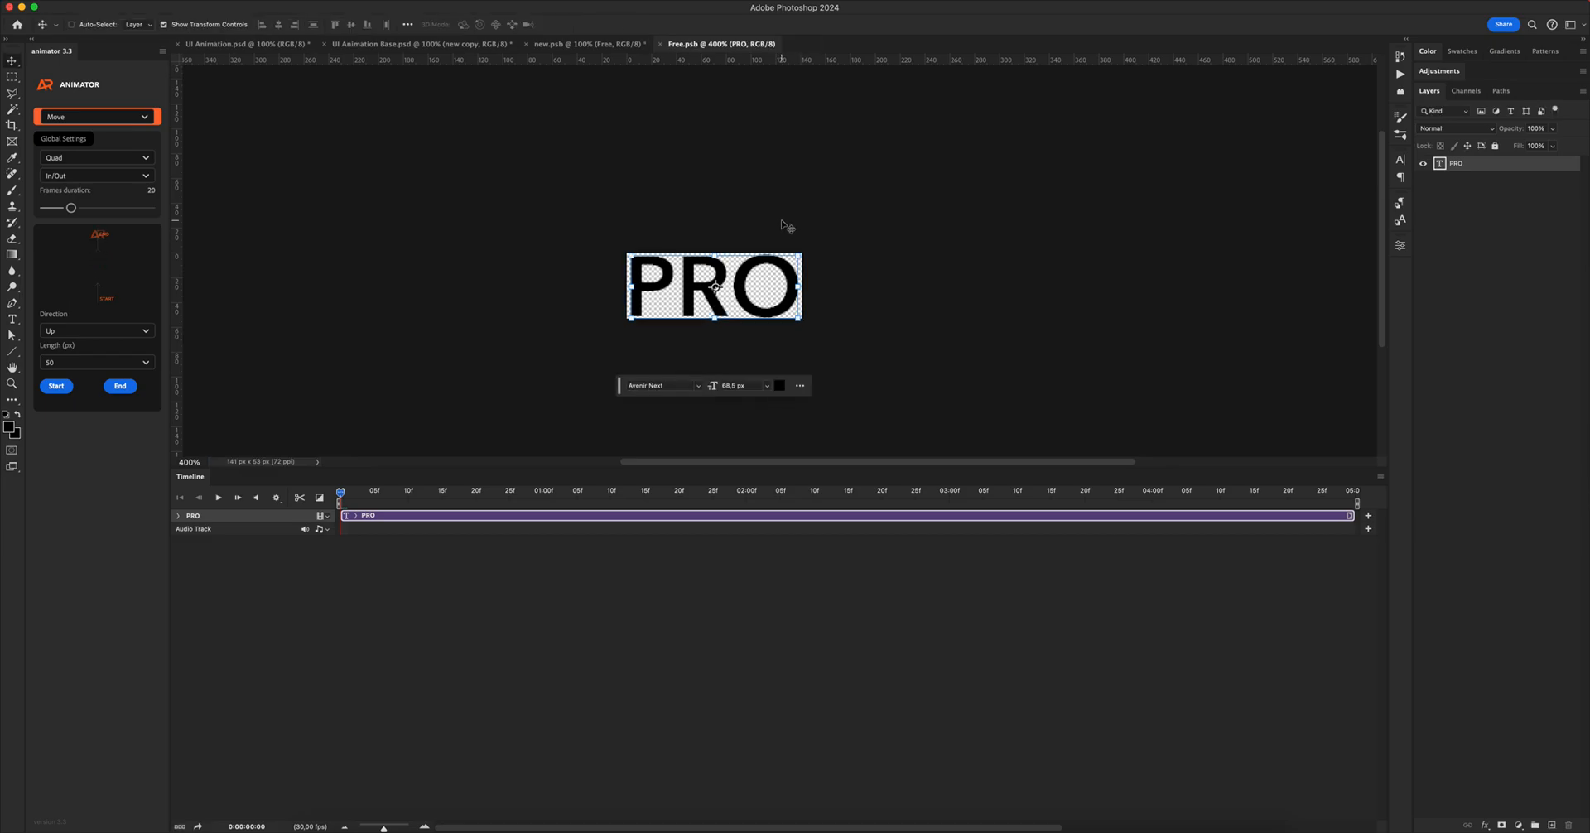
key(super+w)
key(super+s)
key(super+w)
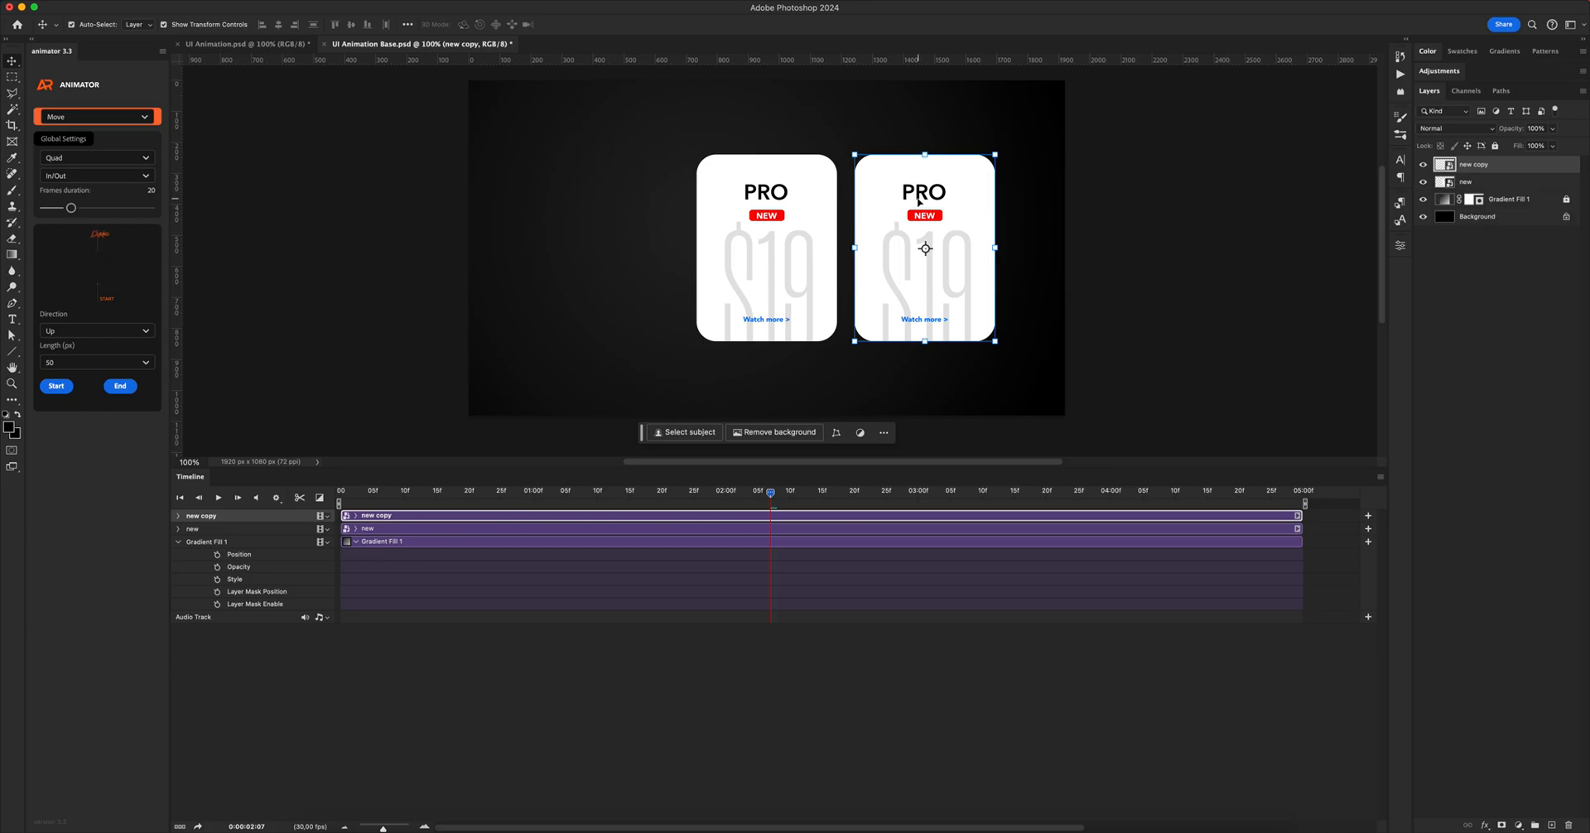
- Undo the PRO text change and delete the linked new copy card
key(super+z)
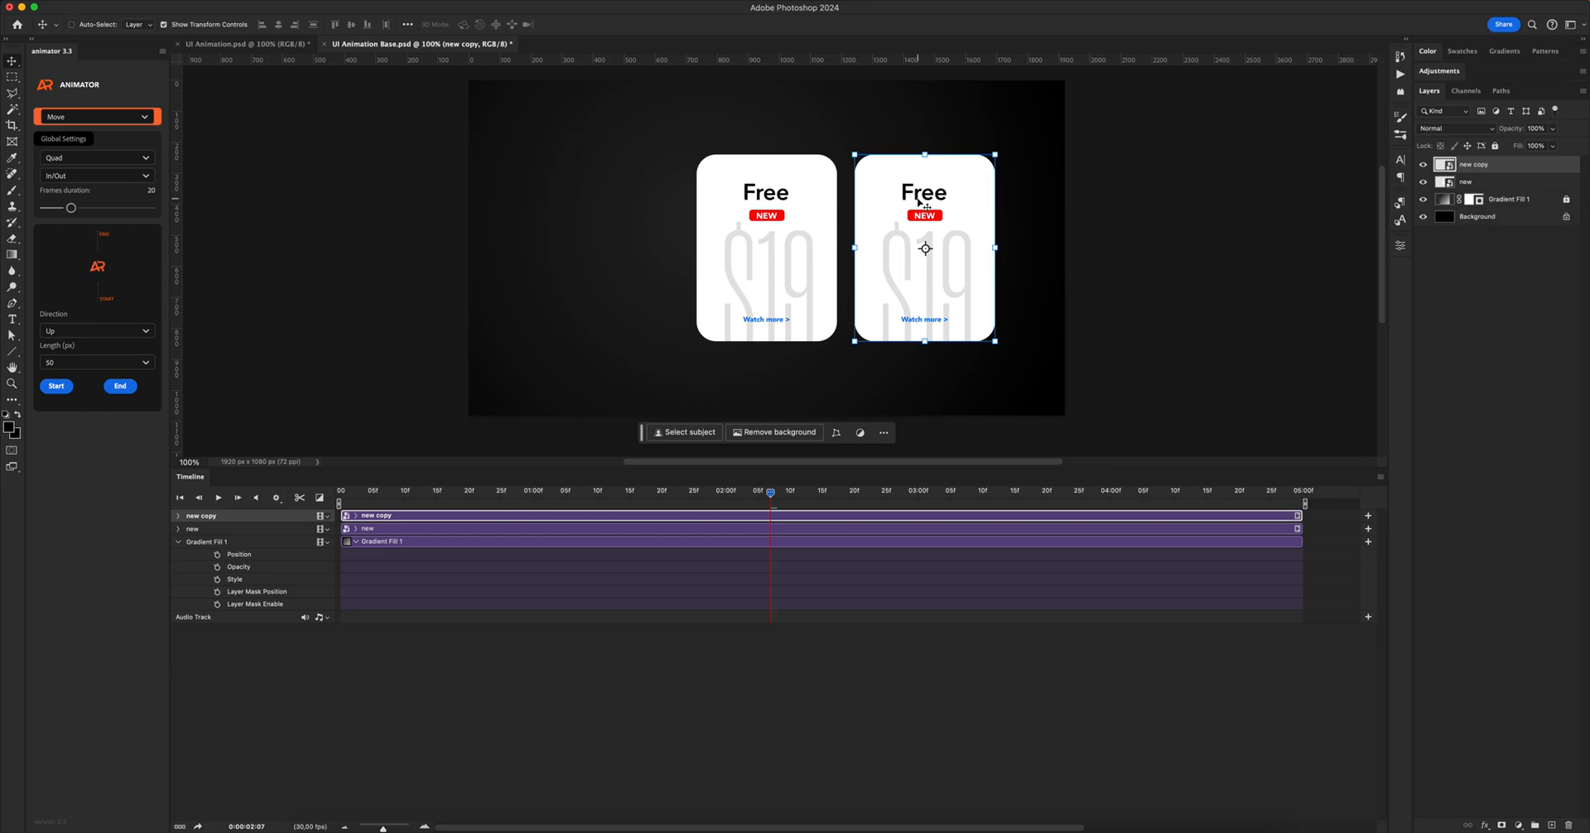
key(Delete)
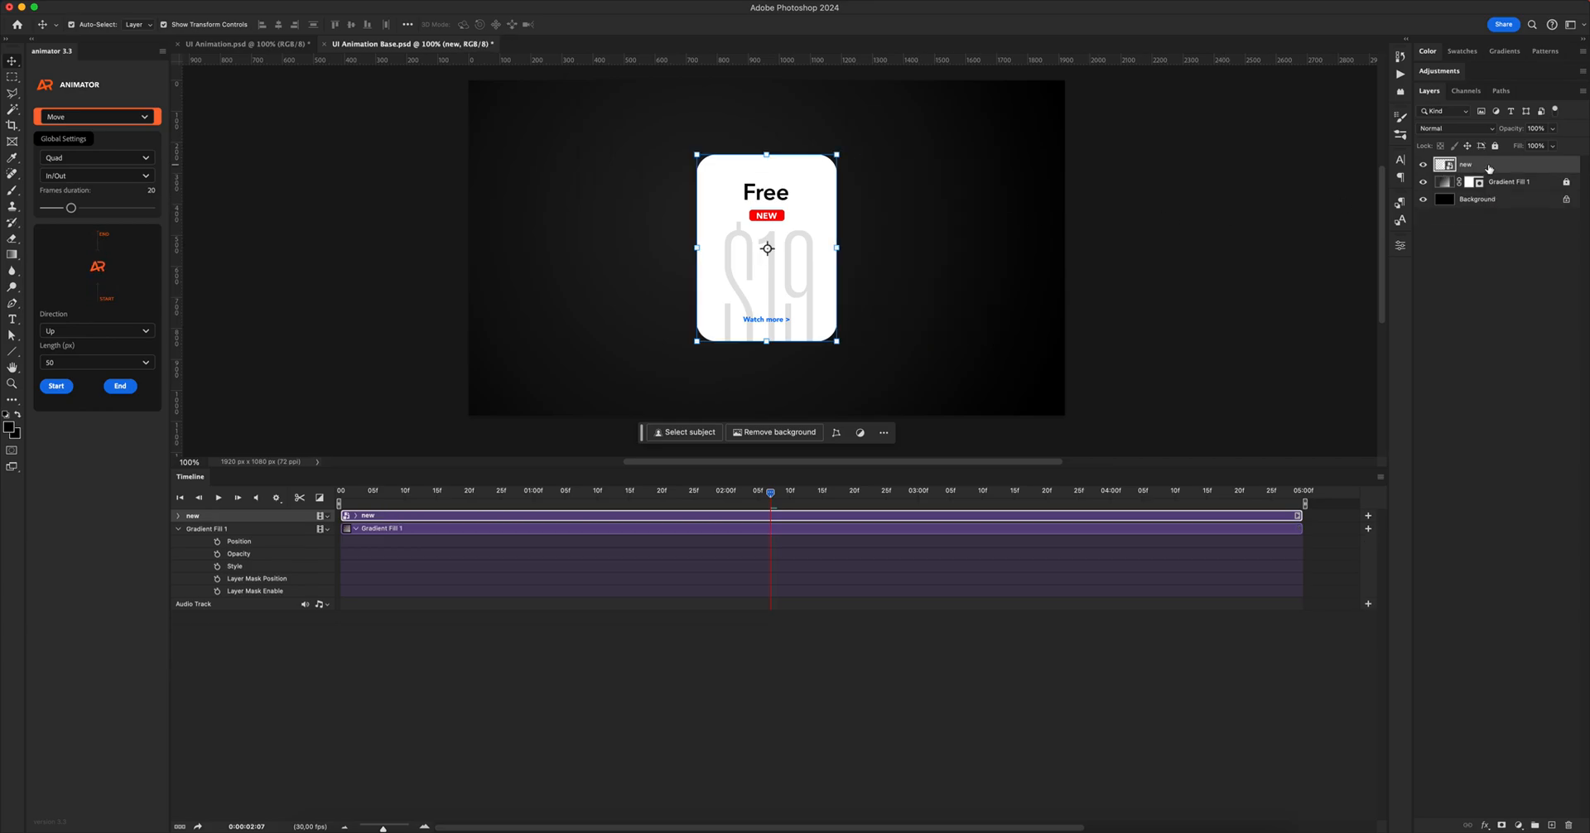
- Create an independent duplicate of the card with New Smart Object via Copy and place it beside the original, to its right
right_click(1486, 169)
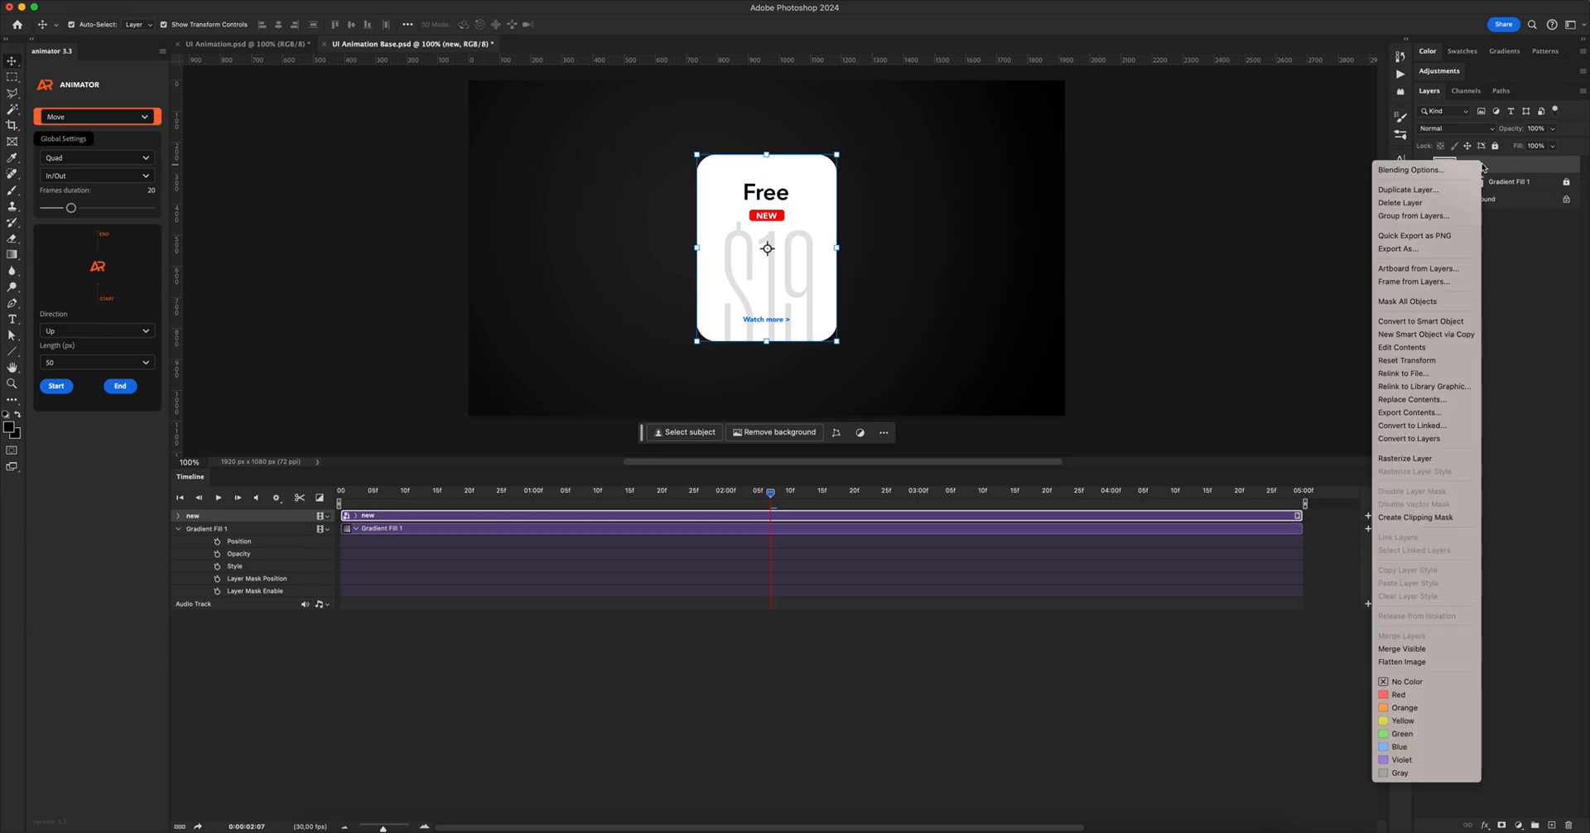
click(1456, 334)
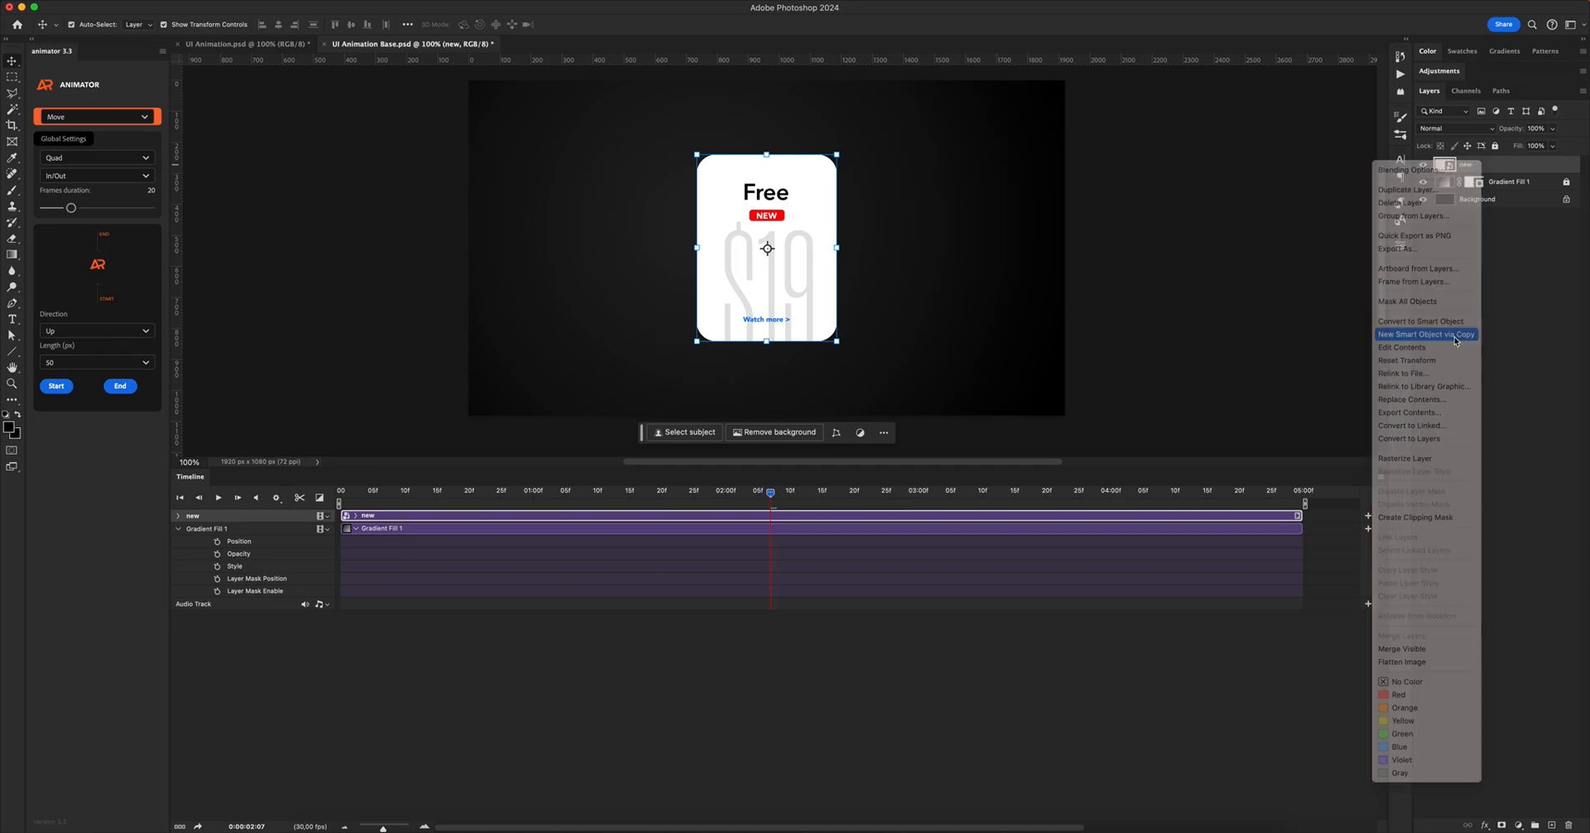
drag(813, 217, 969, 217)
- Open the copied card's contents and change the text in its nested new badge smart object to HOT
double_click(1461, 169)
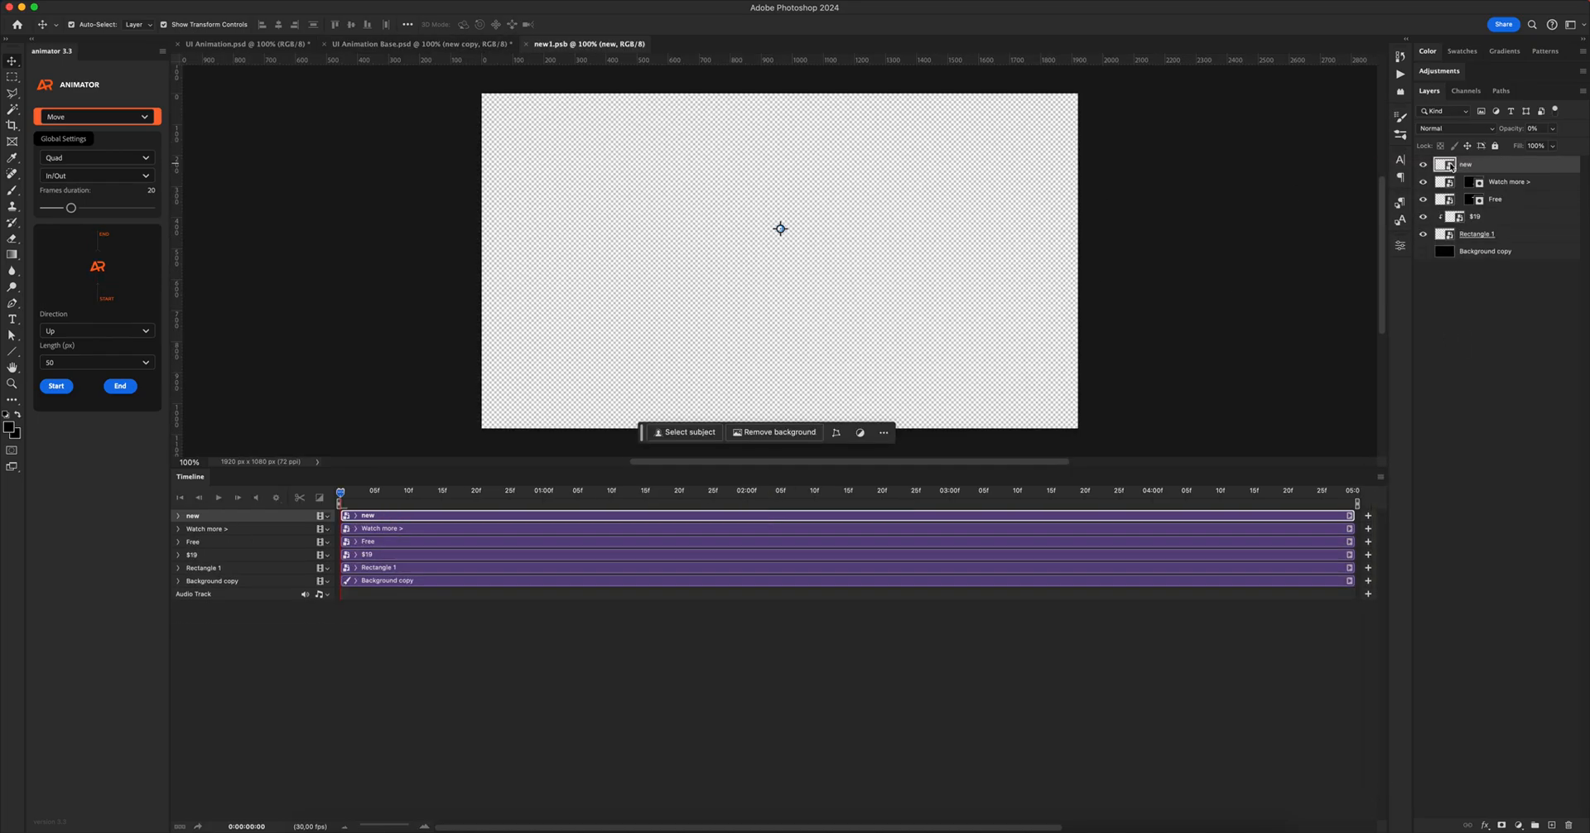
double_click(1449, 170)
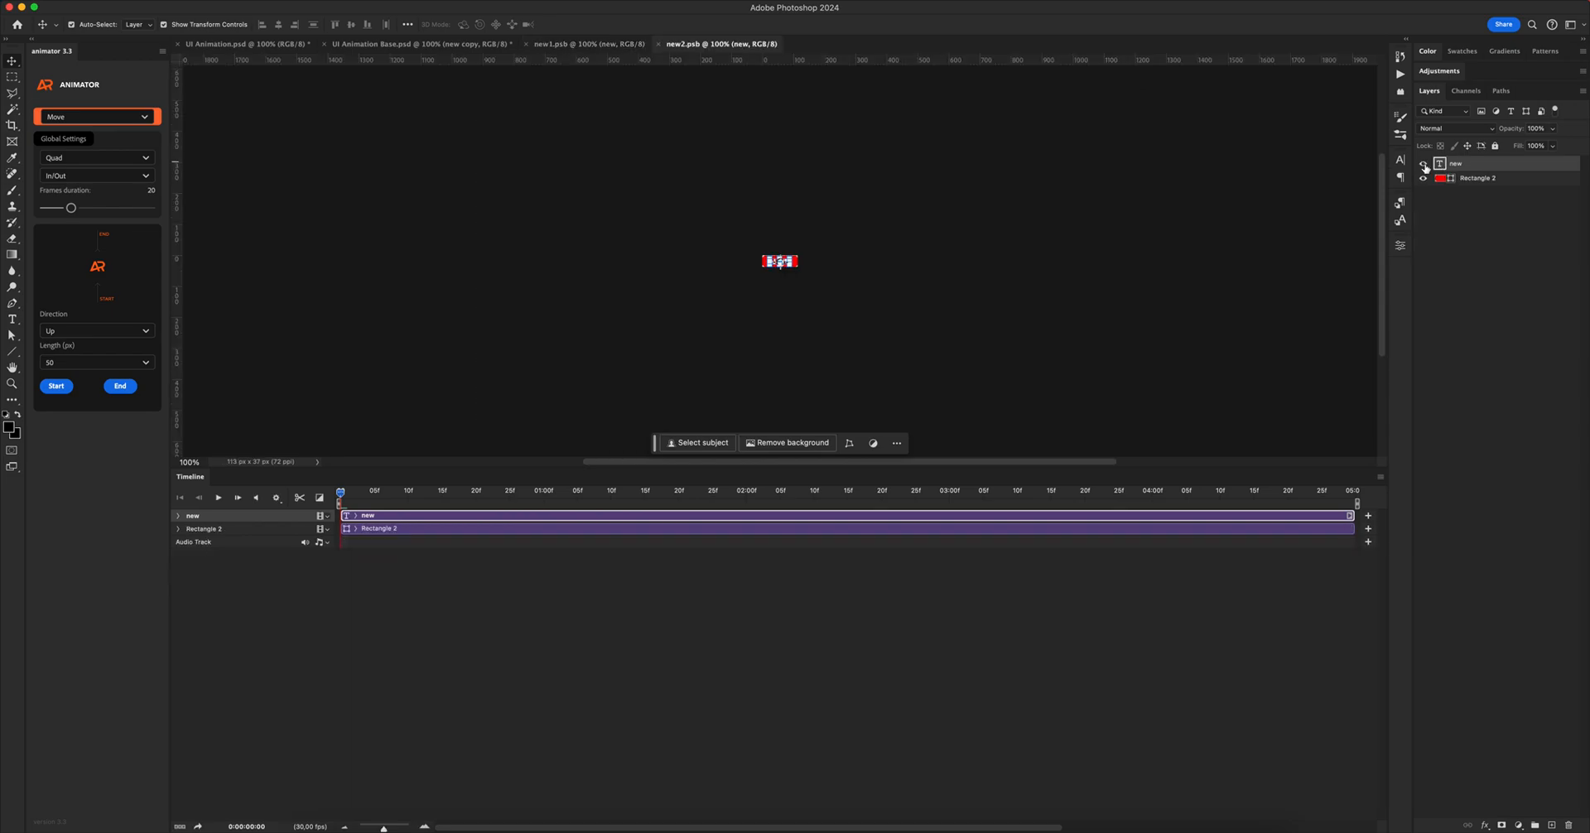
key(z)
click(773, 285)
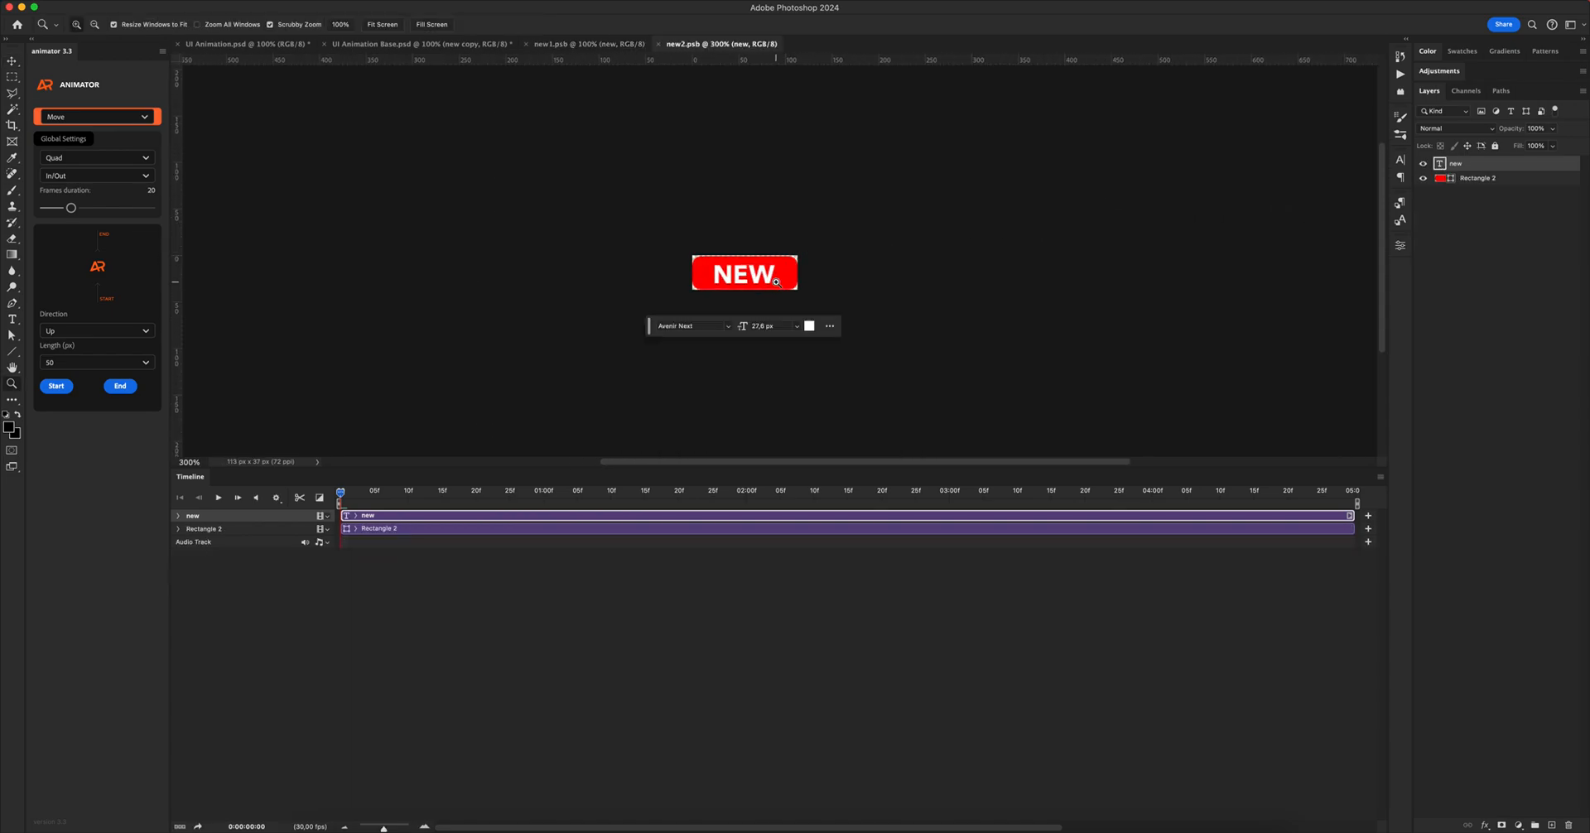
key(t)
double_click(782, 276)
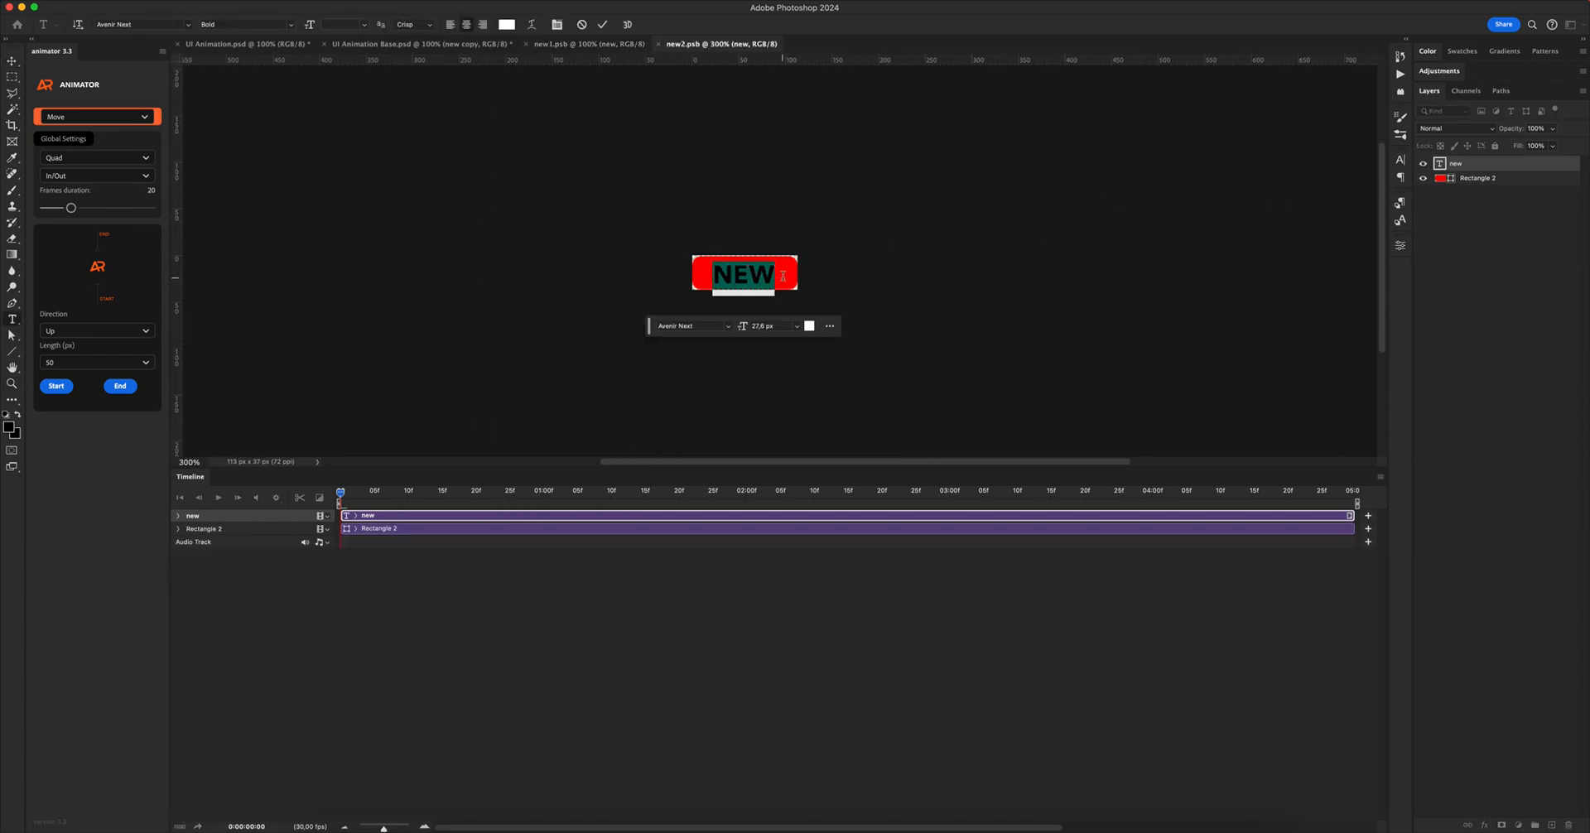
text(HOT)
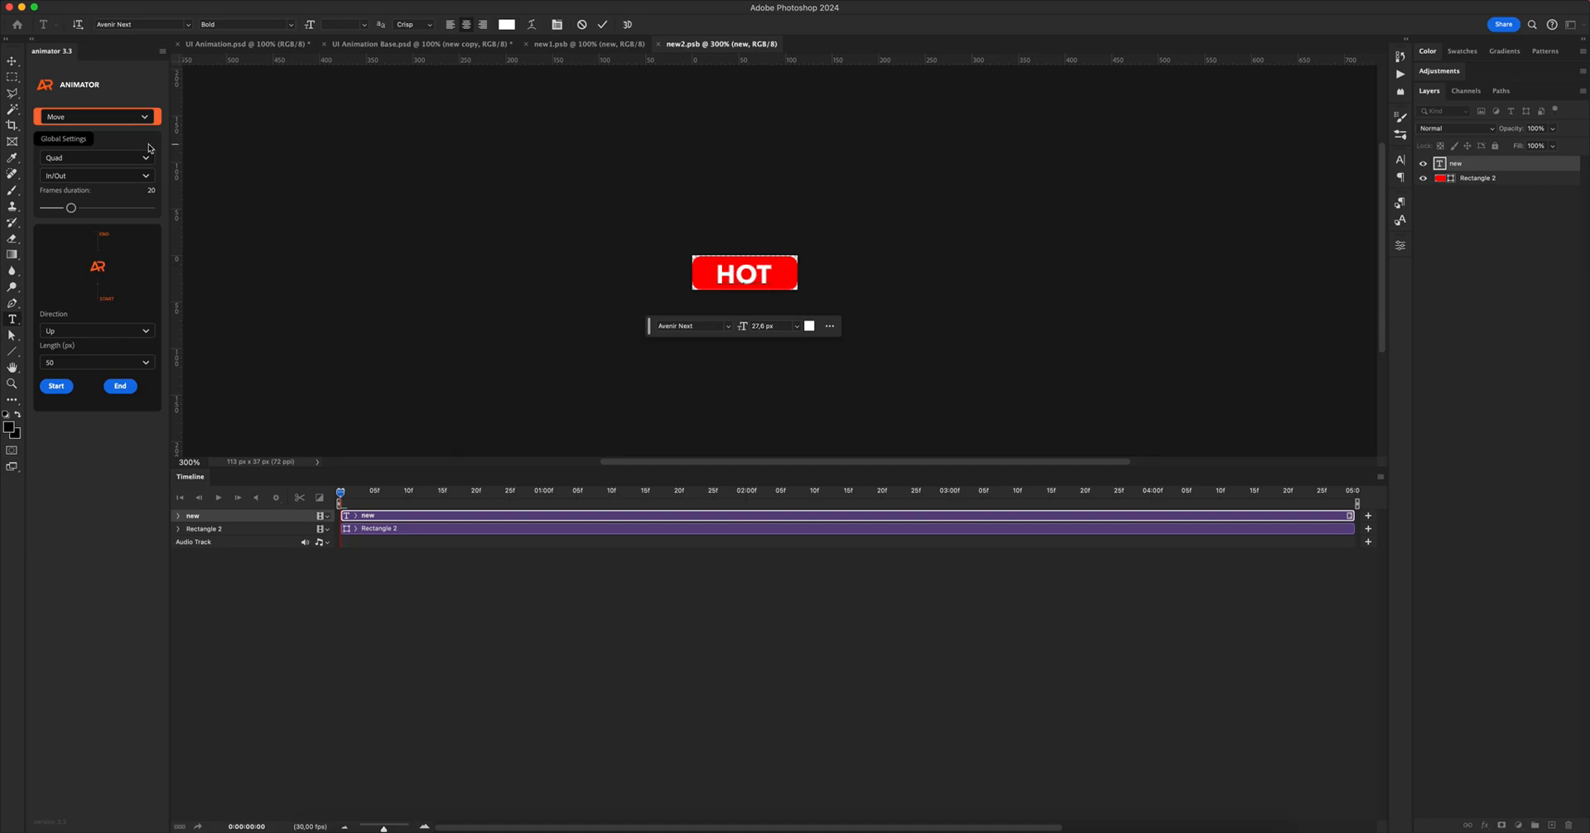
click(14, 59)
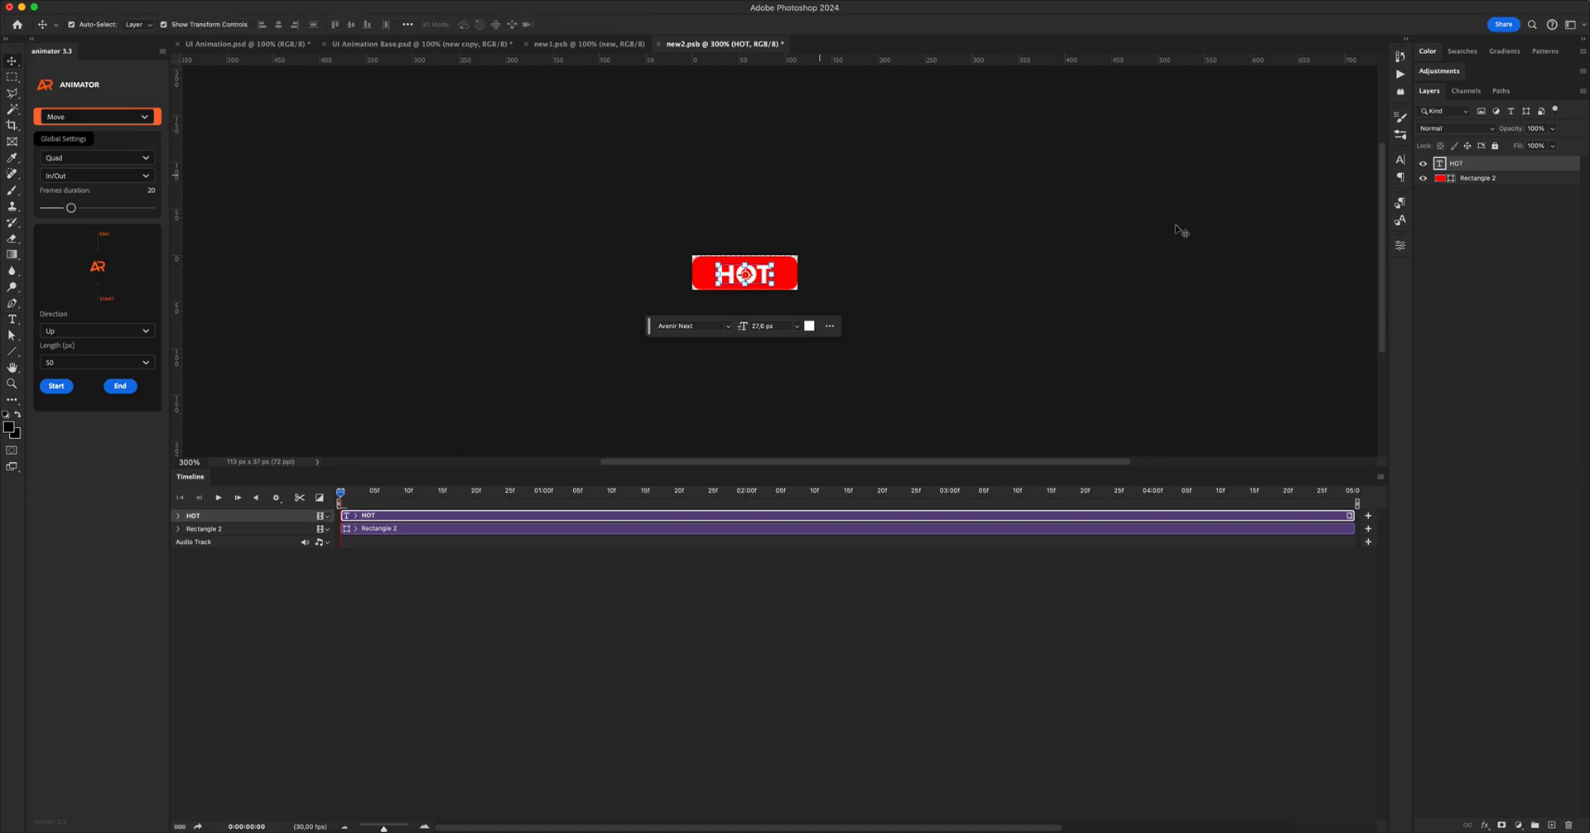
- Recolor the badge's Rectangle 2 to orange #ff9c00, then save and close both smart object documents
double_click(1441, 179)
drag(1247, 690, 1248, 727)
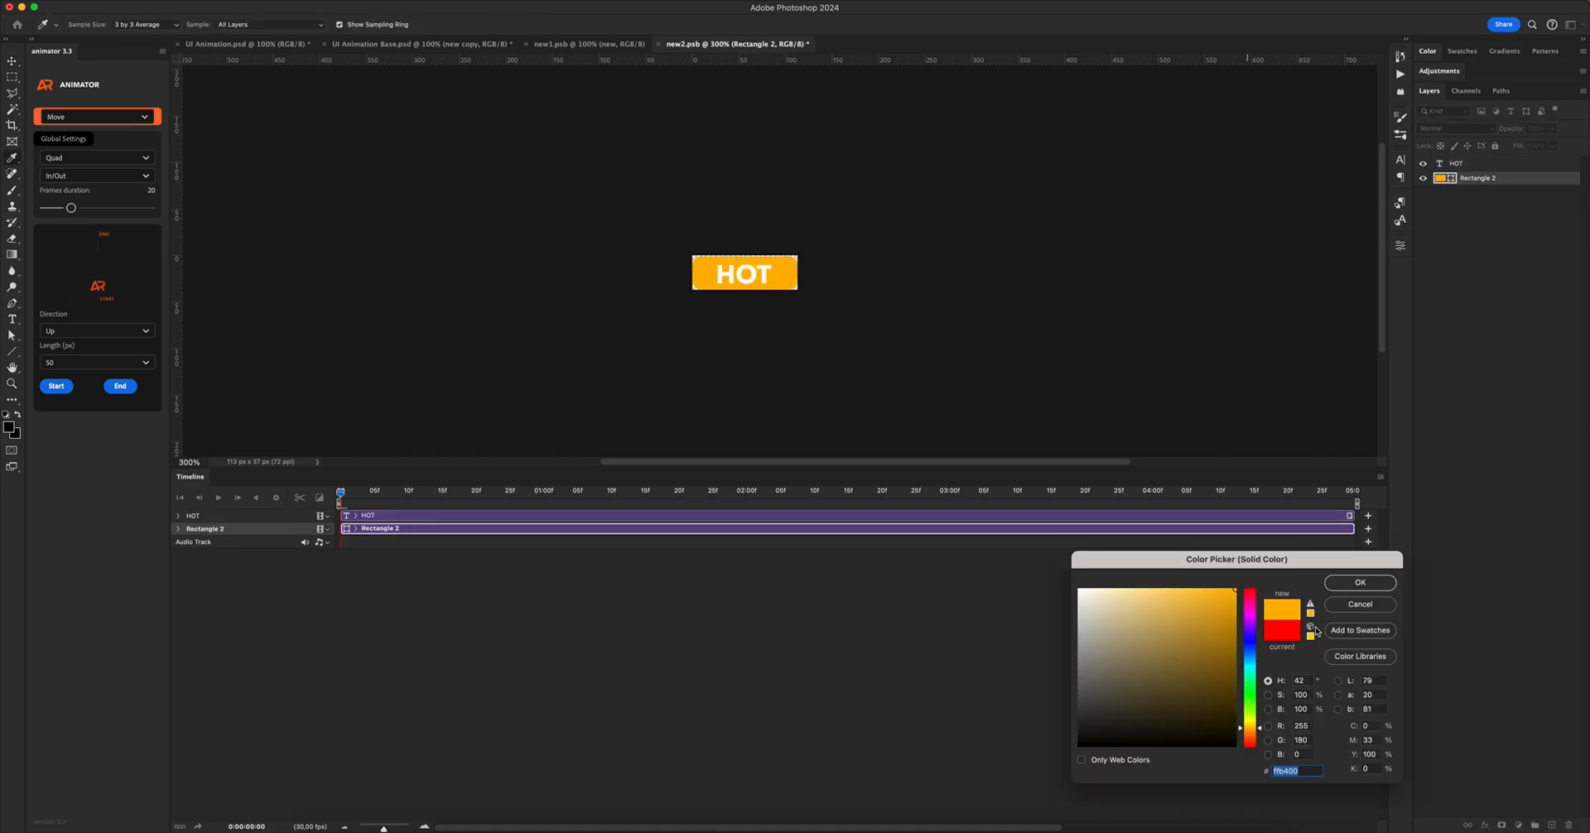
drag(1251, 732, 1254, 733)
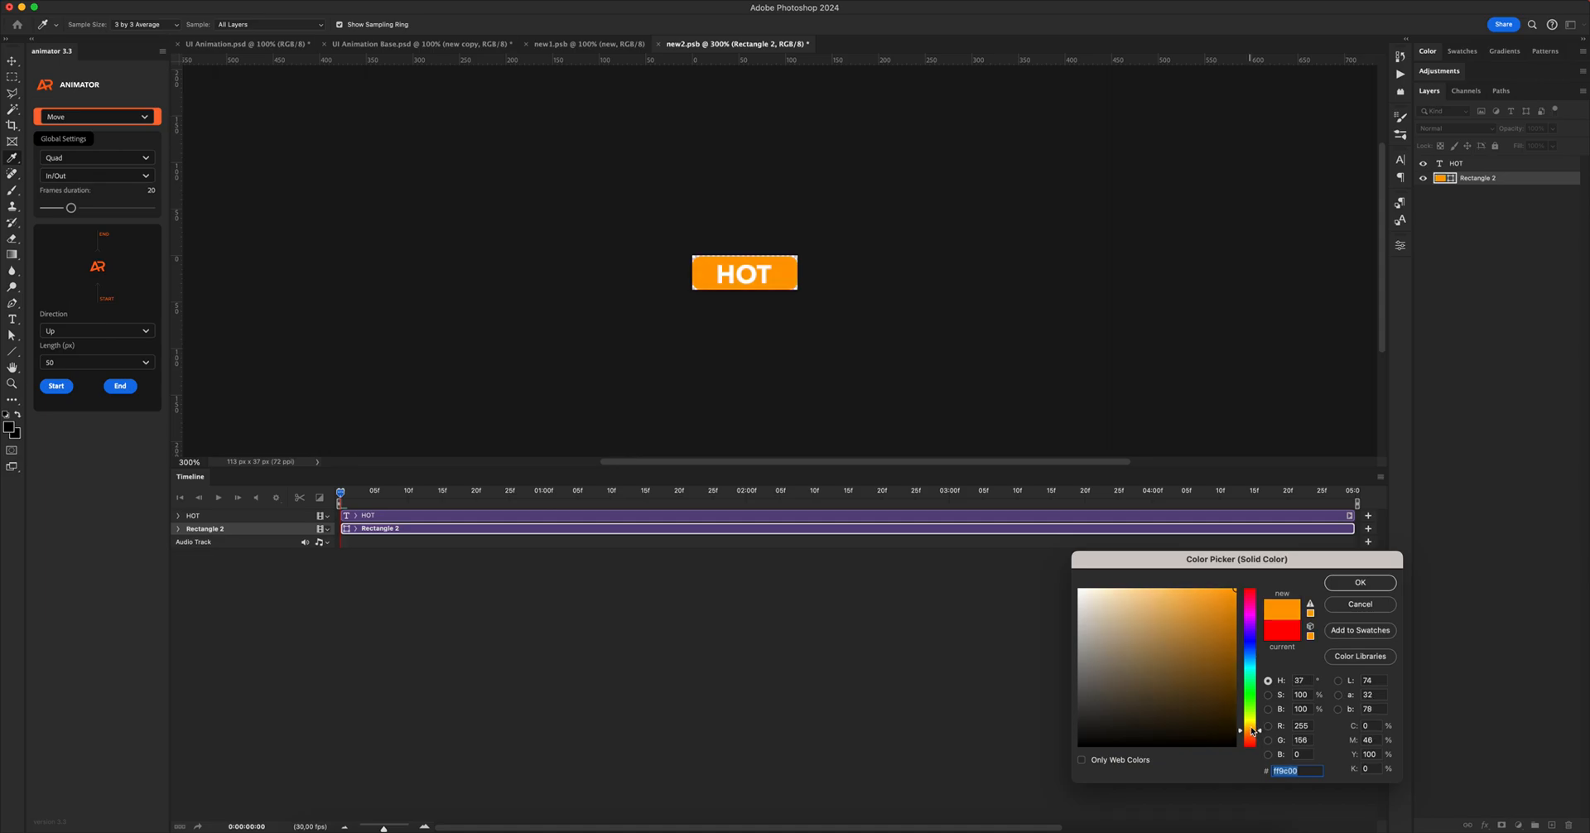
click(1381, 588)
key(super+s)
key(super+w)
key(super+s)
key(super+w)
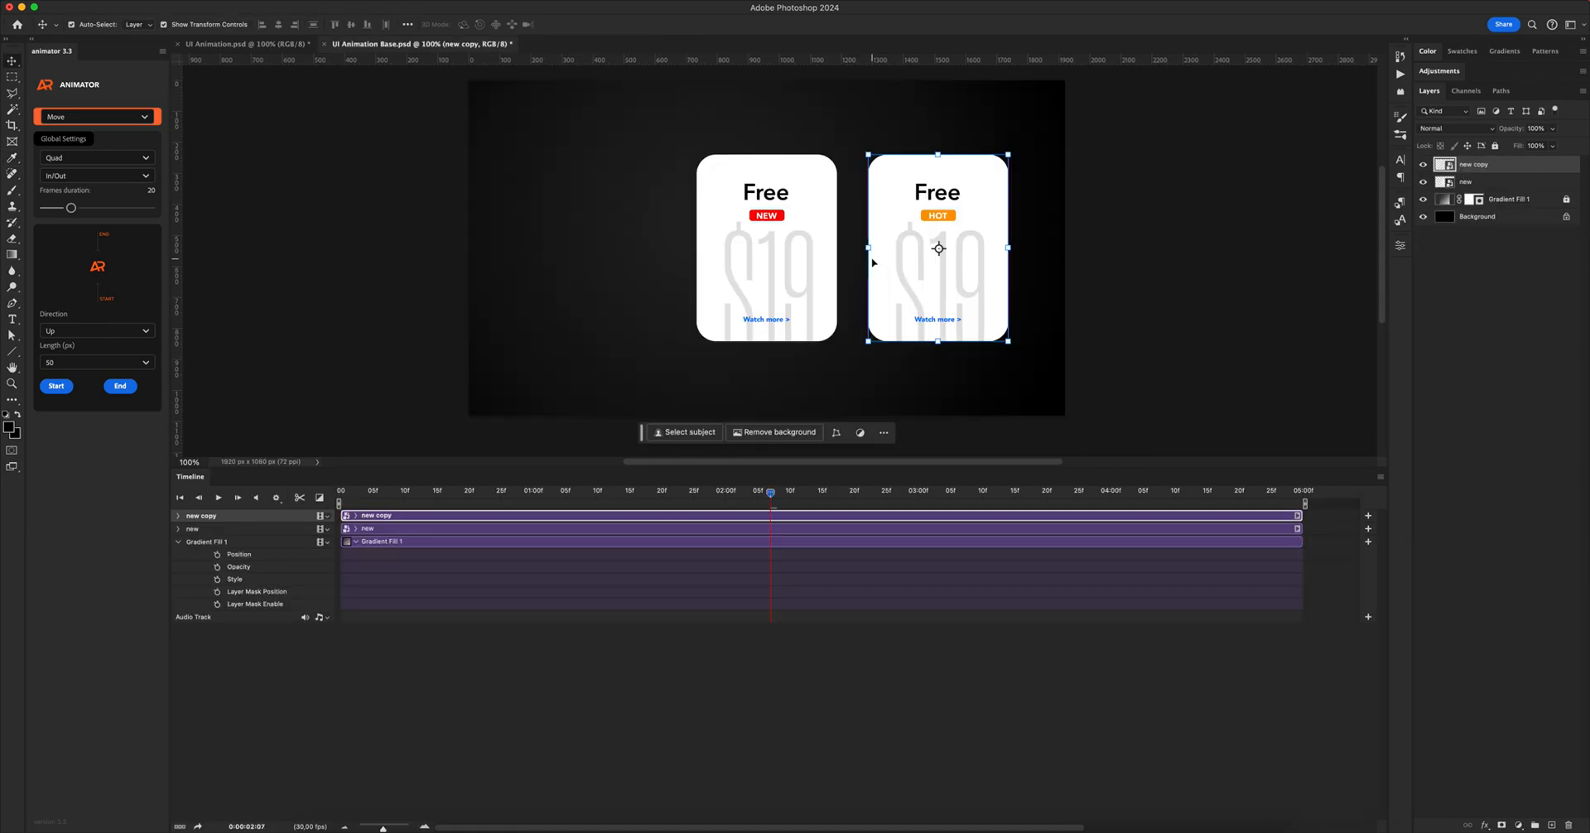
- Select both cards and shift them left together so the pair is centred on the canvas
shift+click(766, 222)
drag(963, 124, 878, 103)
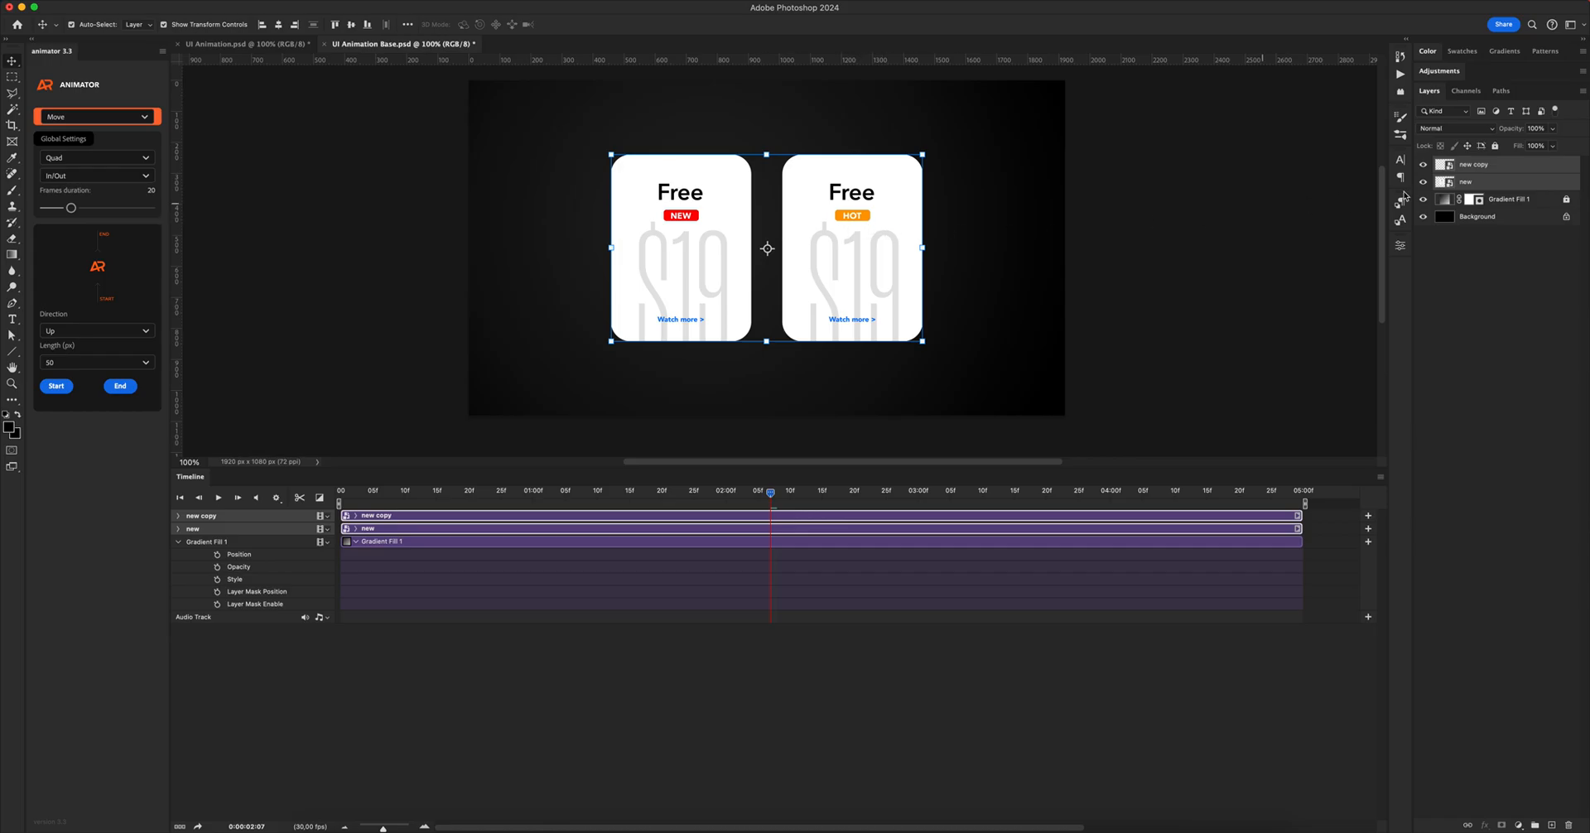
- Open the $19 smart object nested in the new copy card and add a black-filled layer beneath the price text
click(1446, 165)
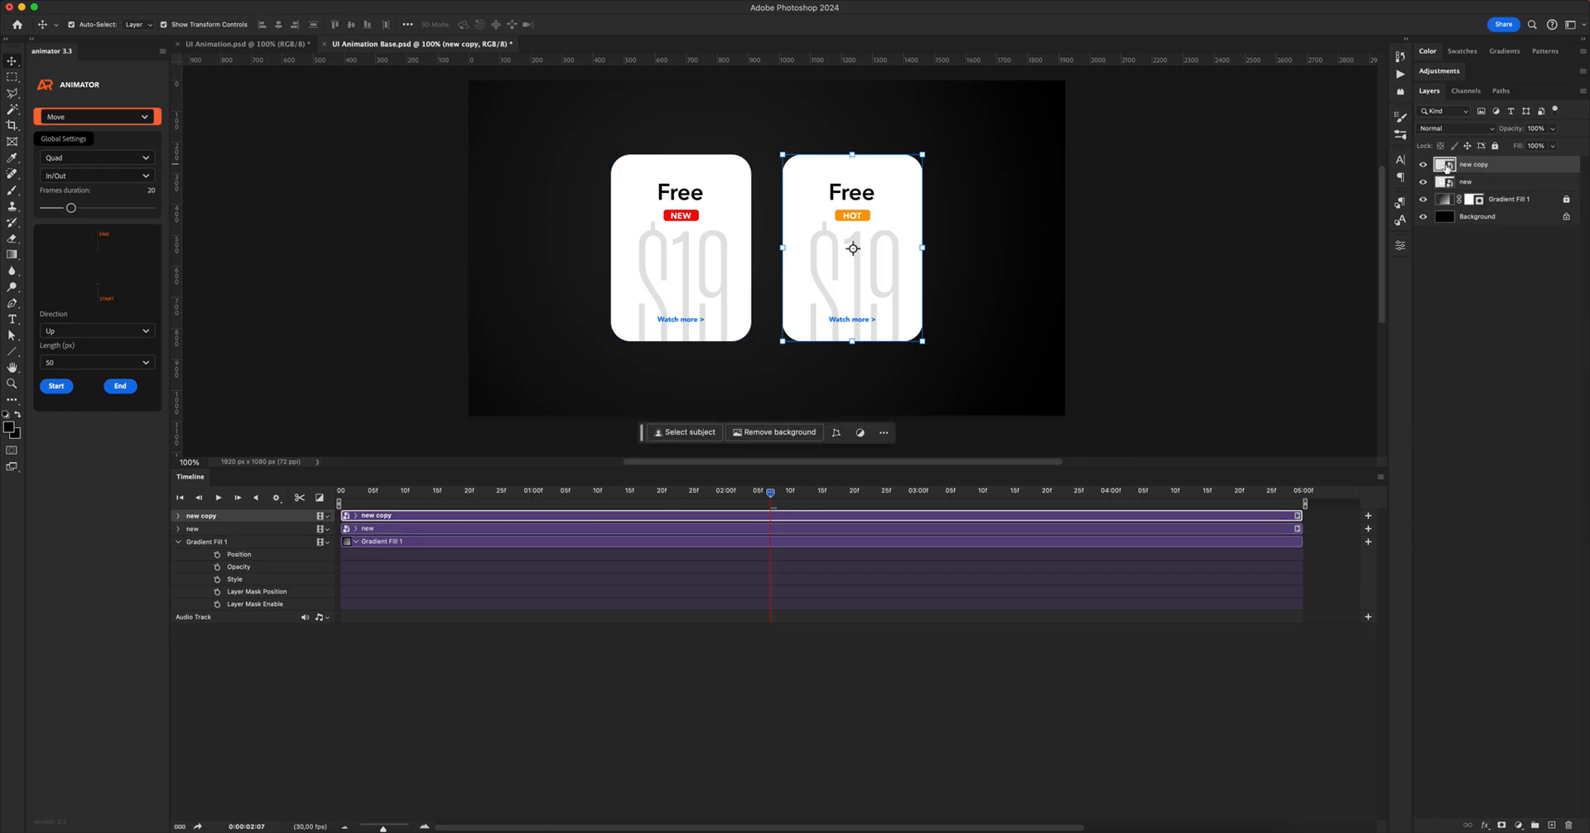
double_click(1446, 167)
click(1451, 218)
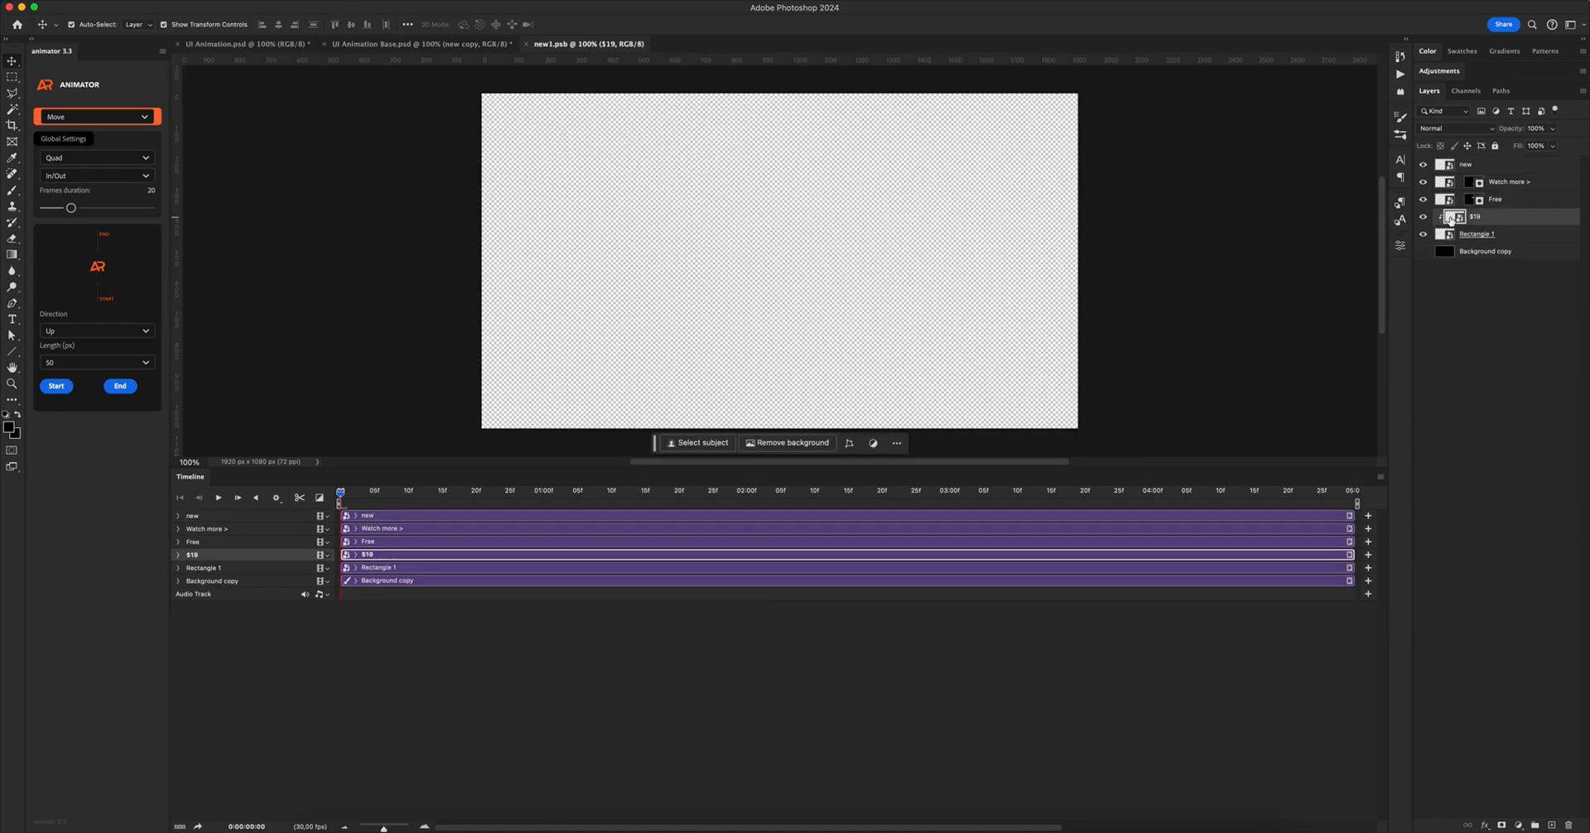
double_click(1450, 217)
click(1547, 824)
drag(1475, 180, 1474, 207)
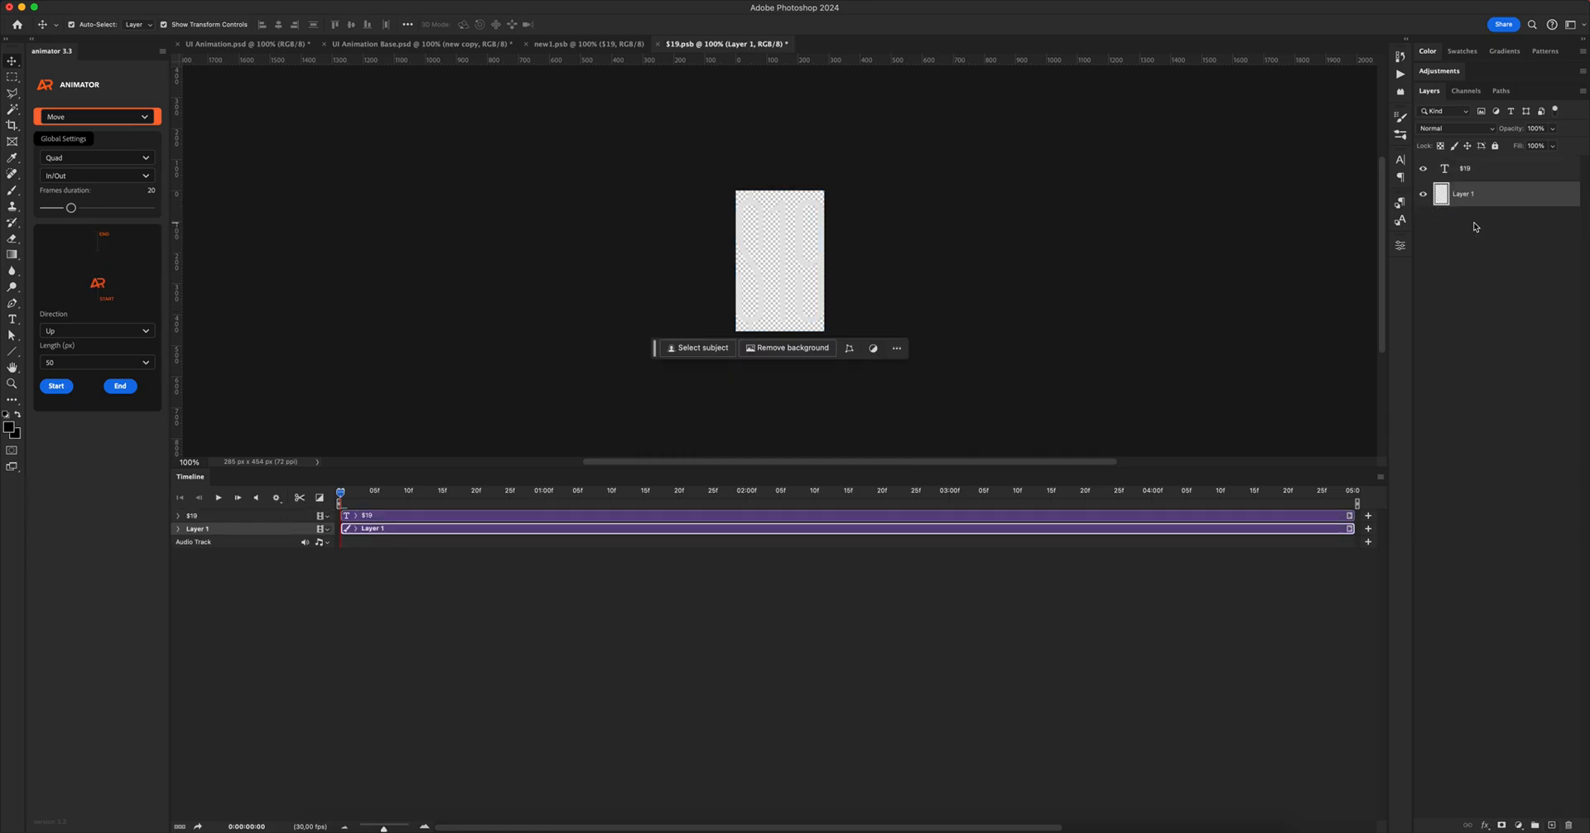
key(alt+BackSpace)
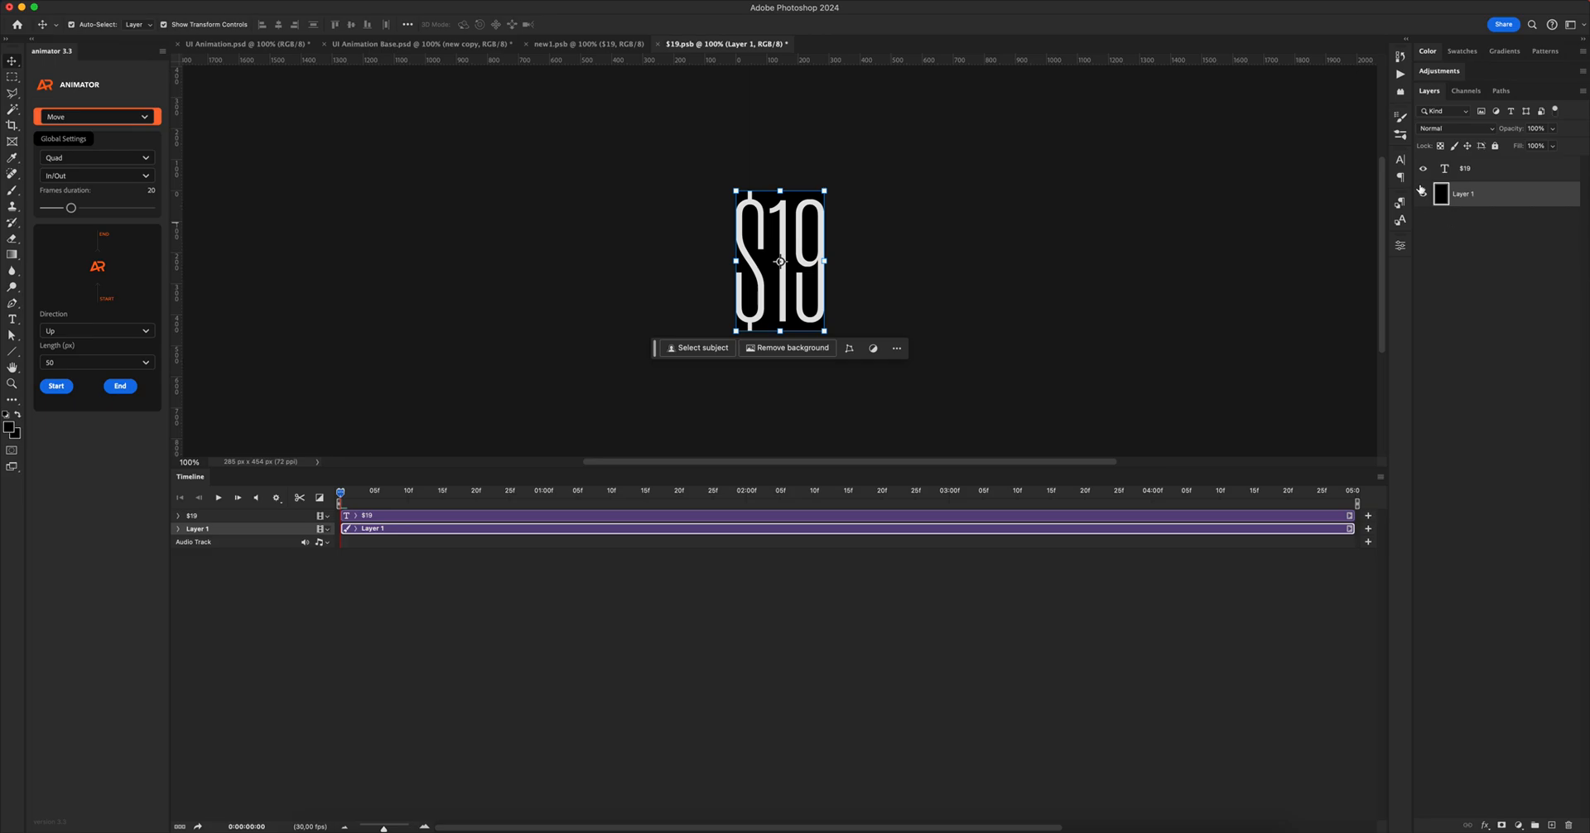
click(1422, 193)
click(1423, 193)
- Change the price text in the nested smart object to $29
double_click(1444, 168)
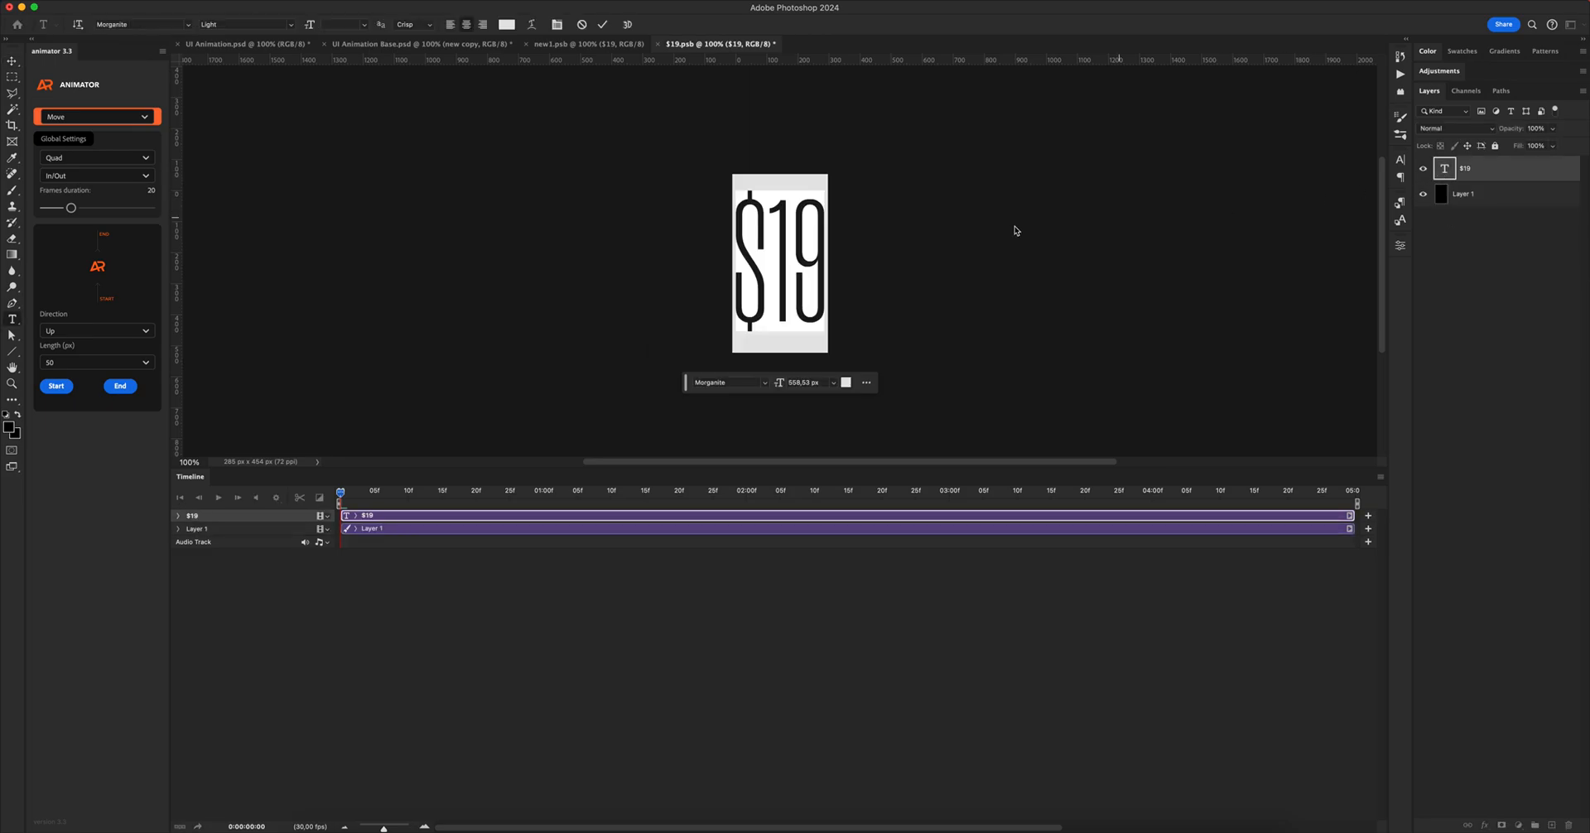
drag(768, 228, 845, 229)
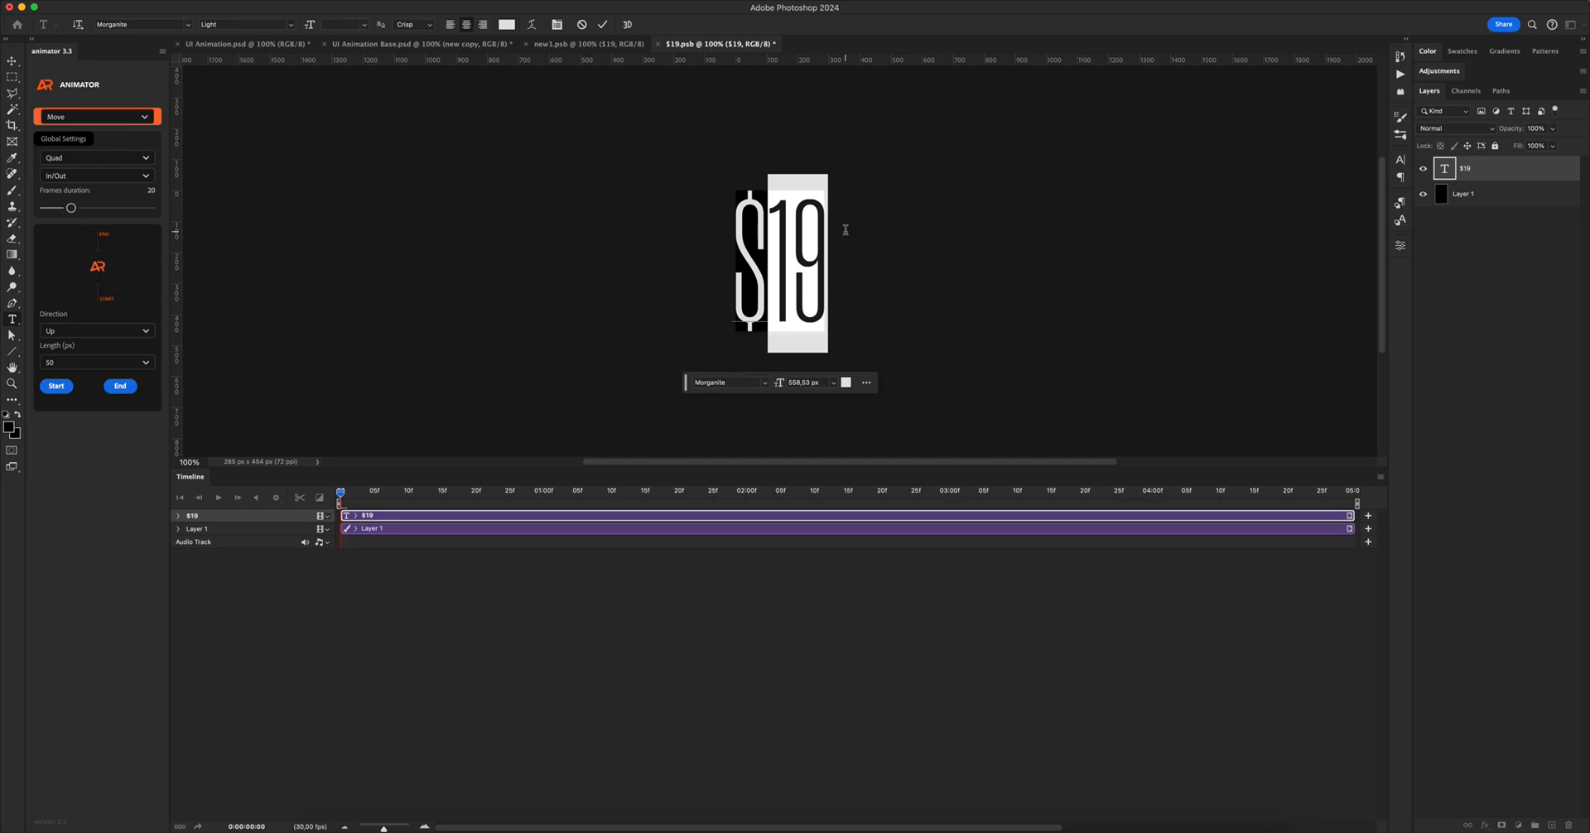
text(29)
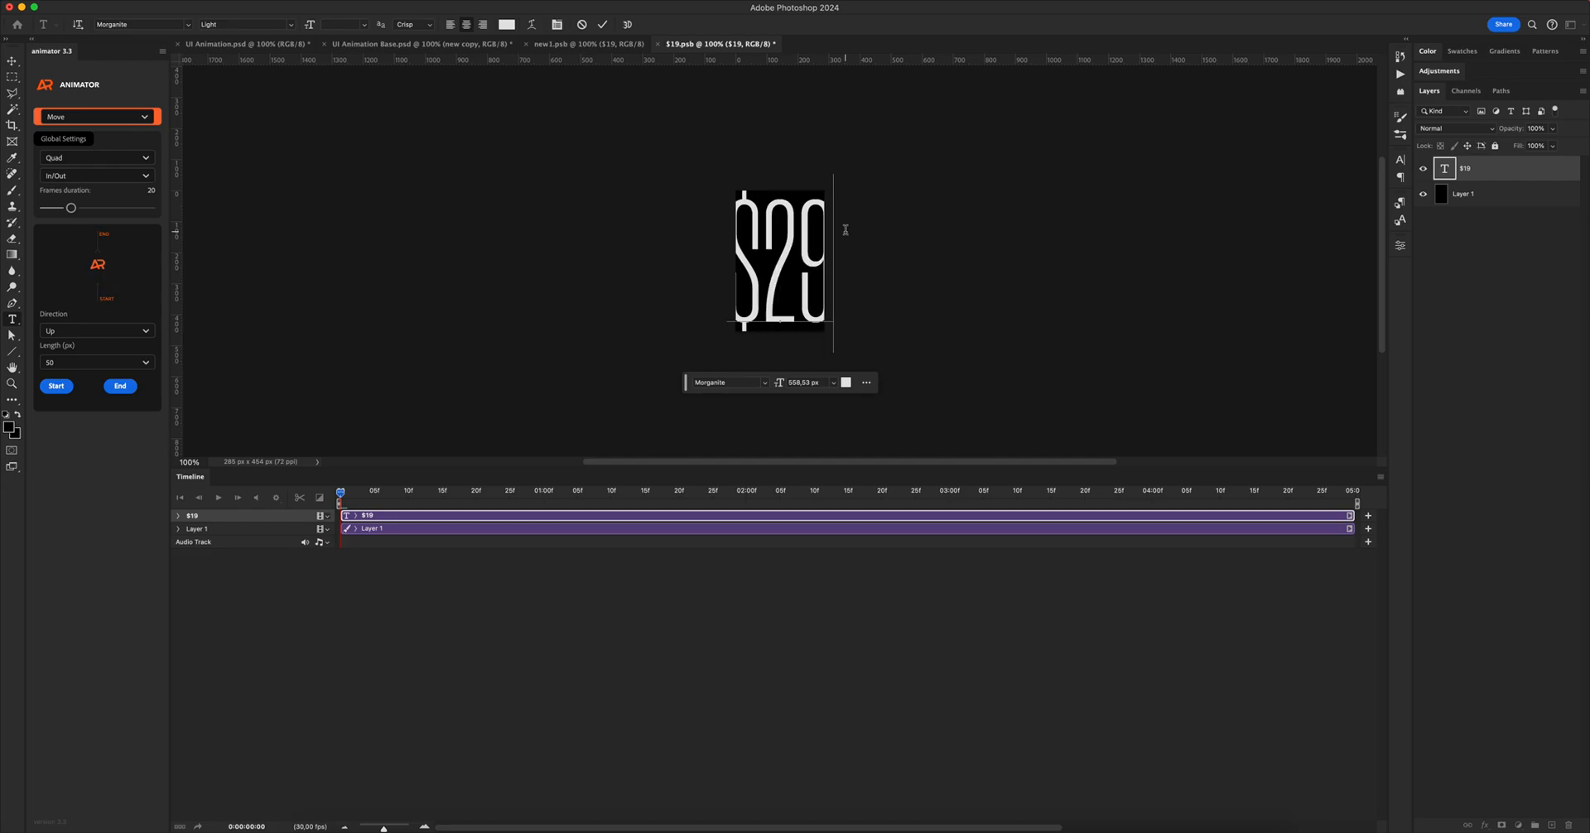
click(12, 62)
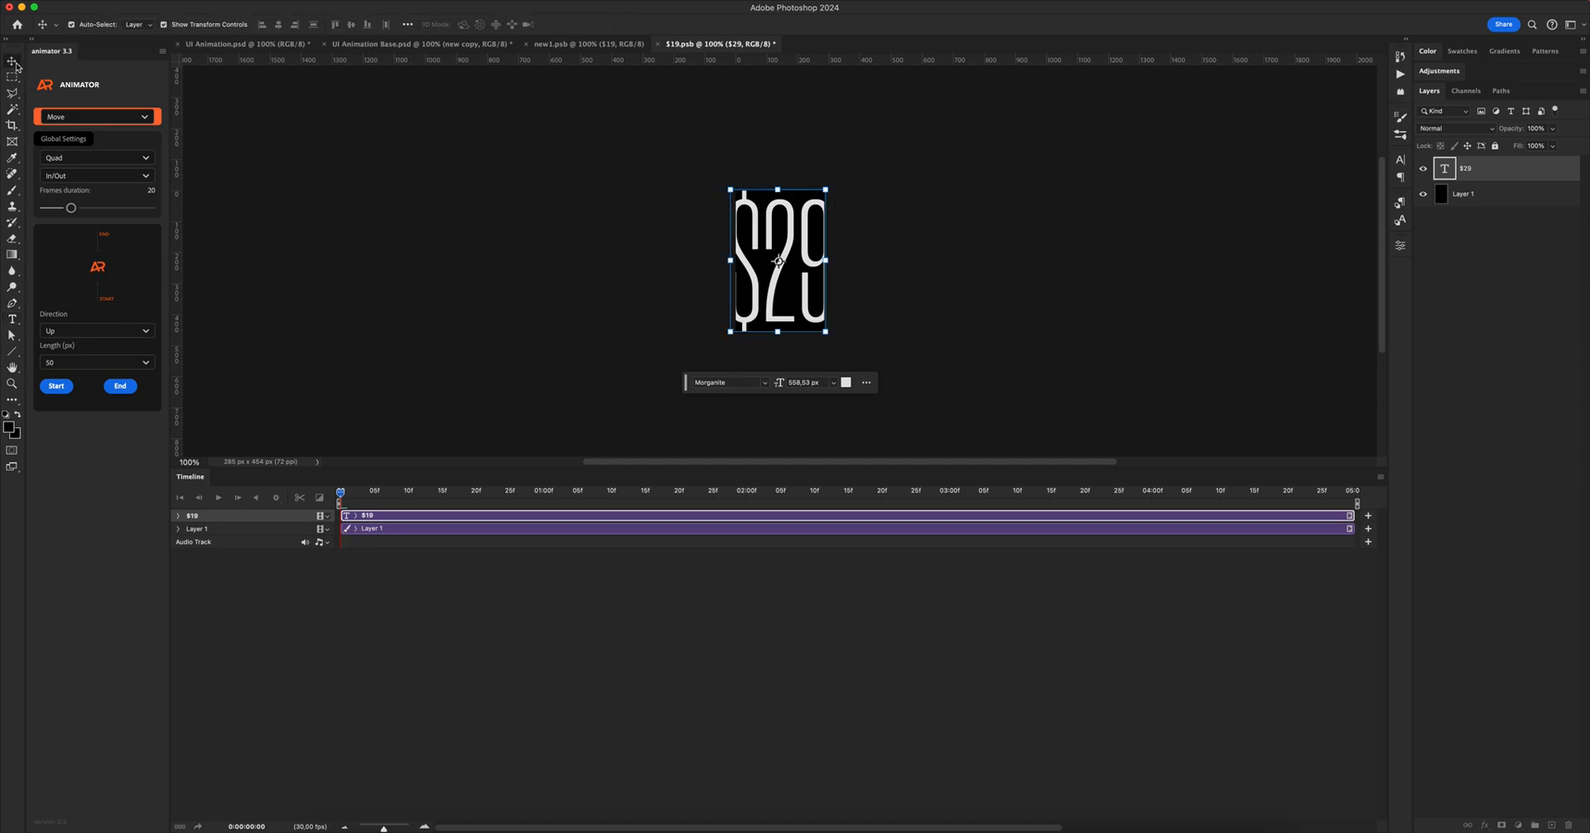
- Widen the price canvas on both sides to about 333 px with the Crop tool, then save and close both smart object documents
key(z)
click(791, 247)
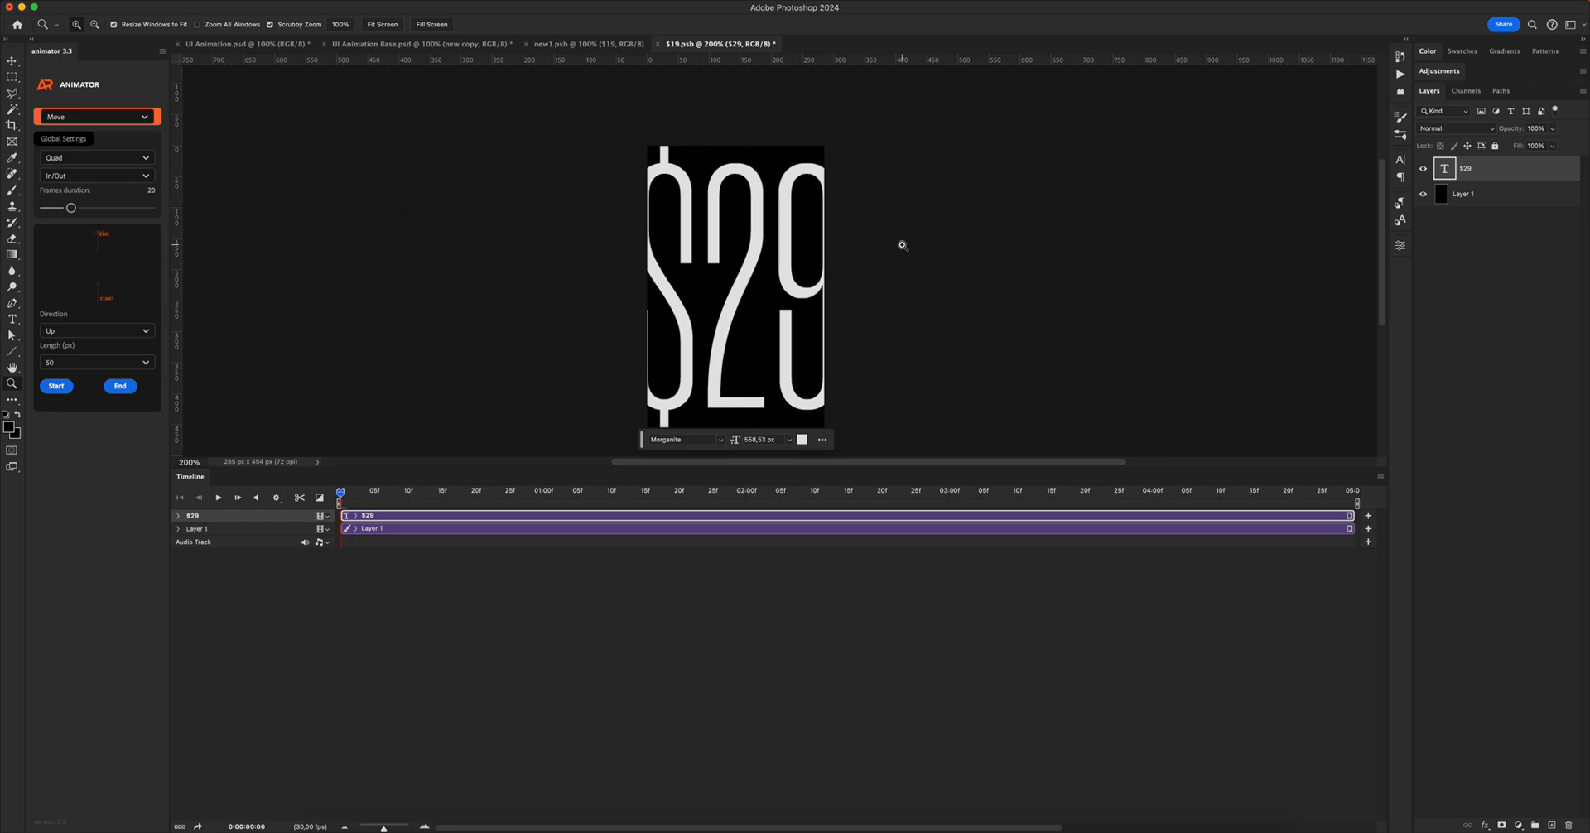
key(c)
drag(827, 292, 839, 289)
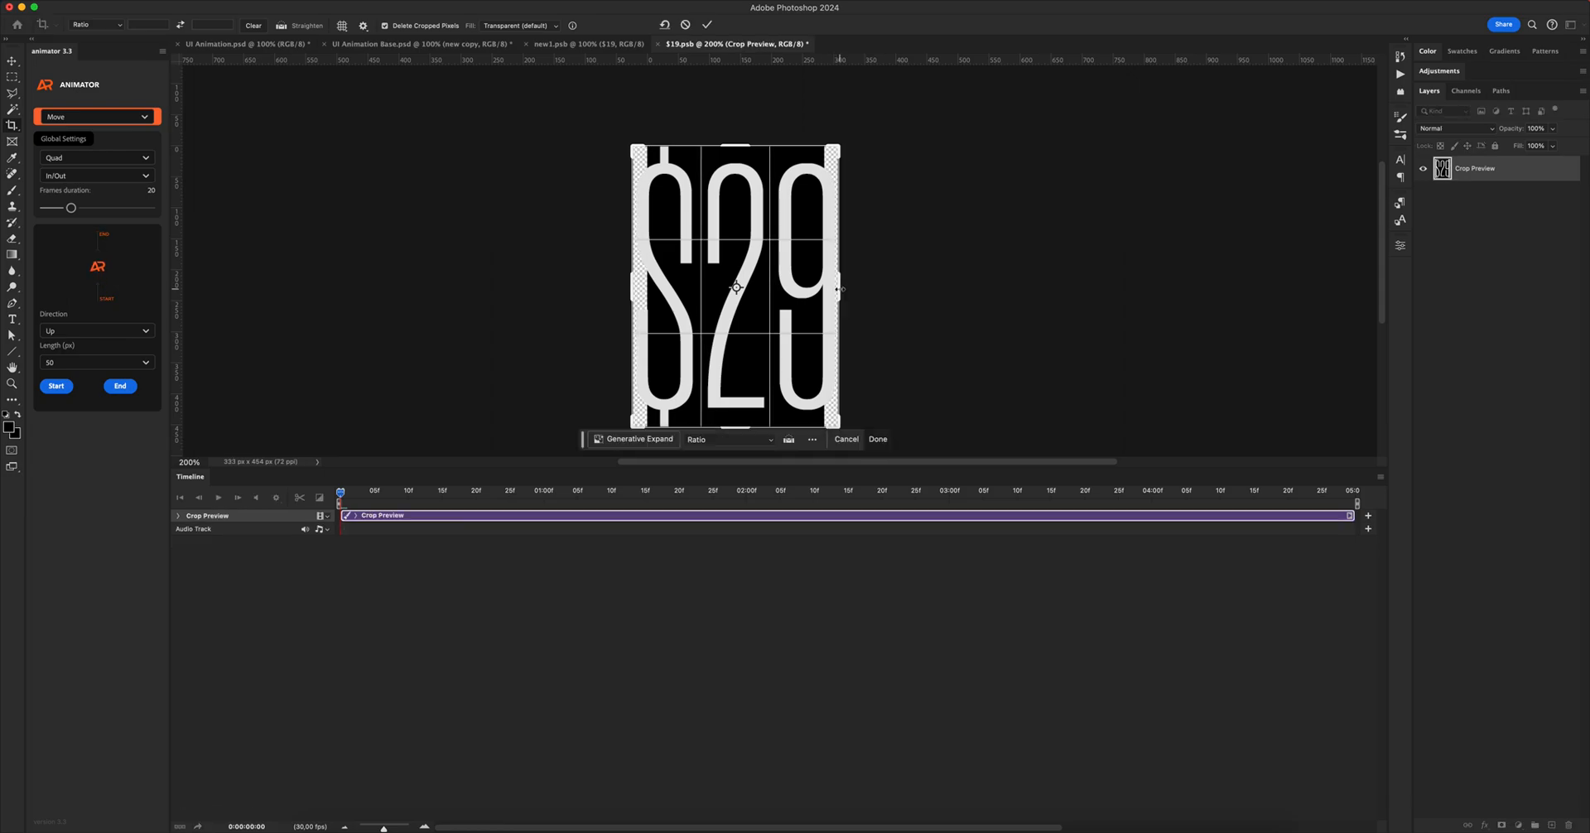
key(Return)
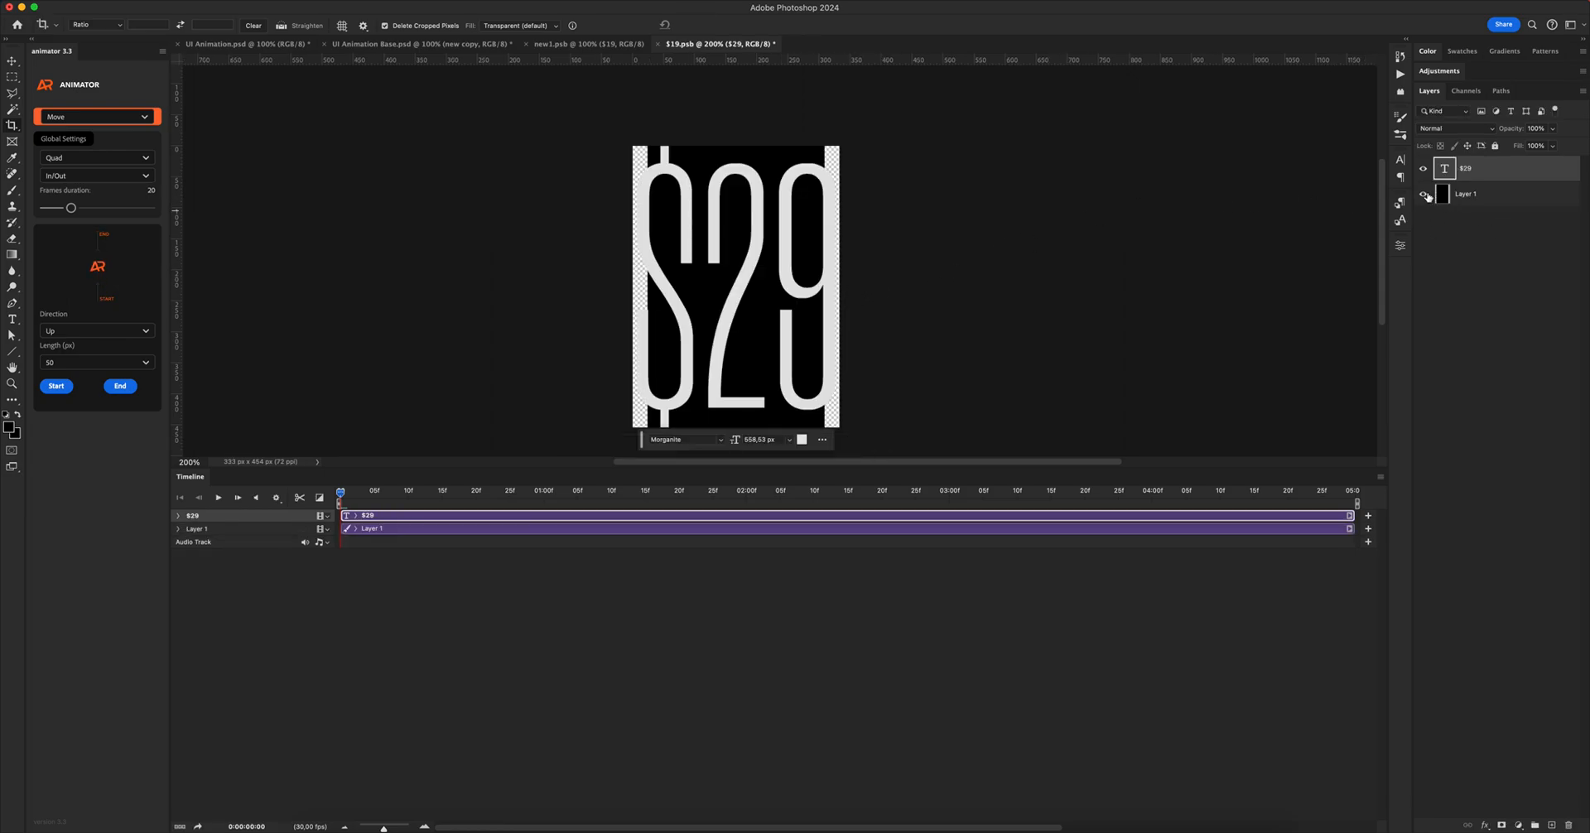
key(ctrl+s)
key(ctrl+w)
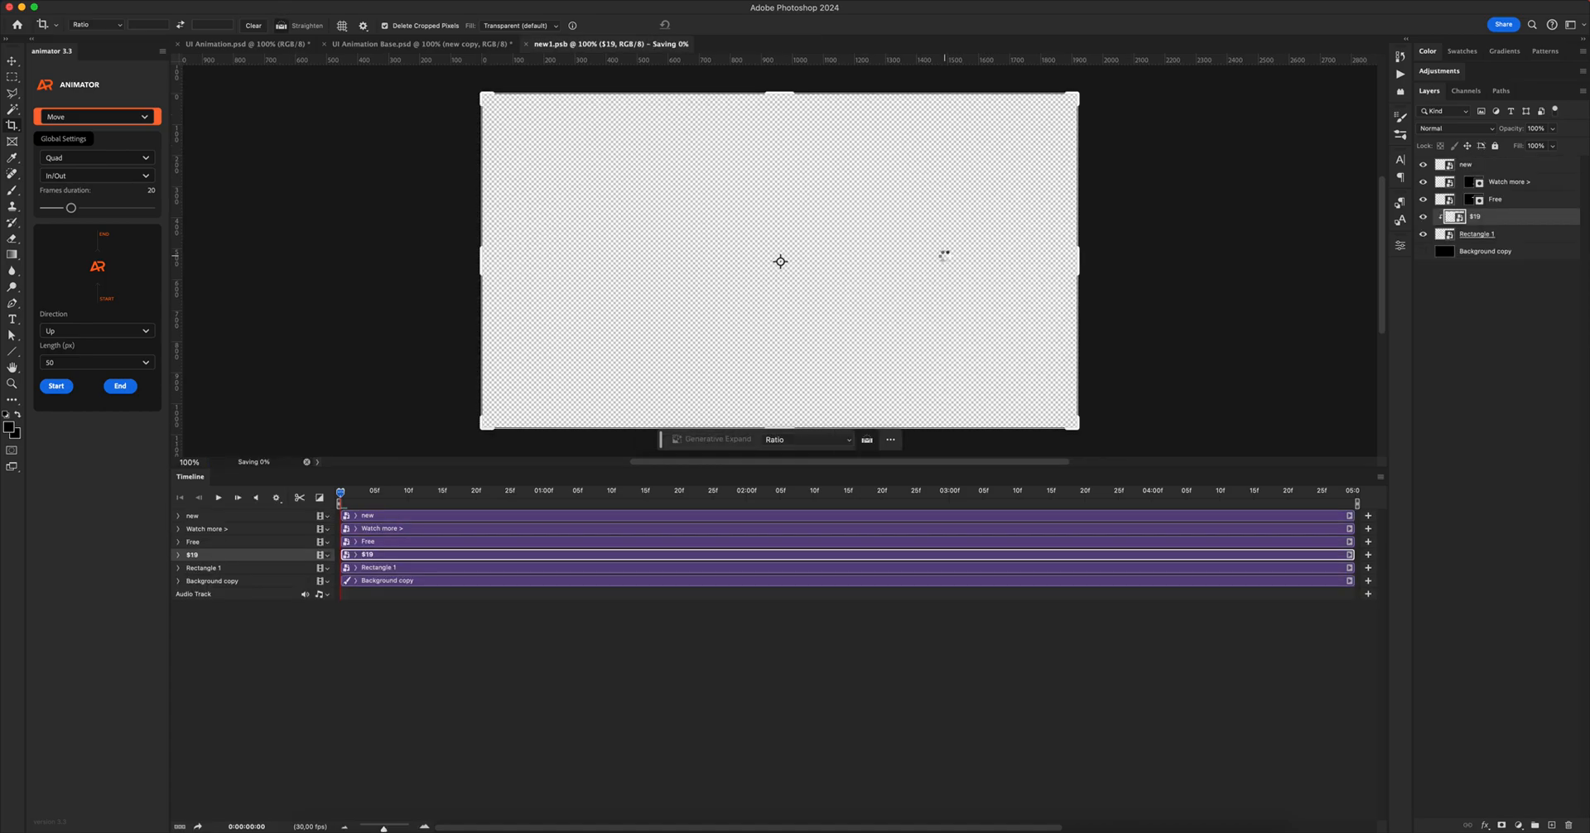
key(ctrl+w)
- Scrub the main timeline back to about 01:15 to preview both cards' animation
key(v)
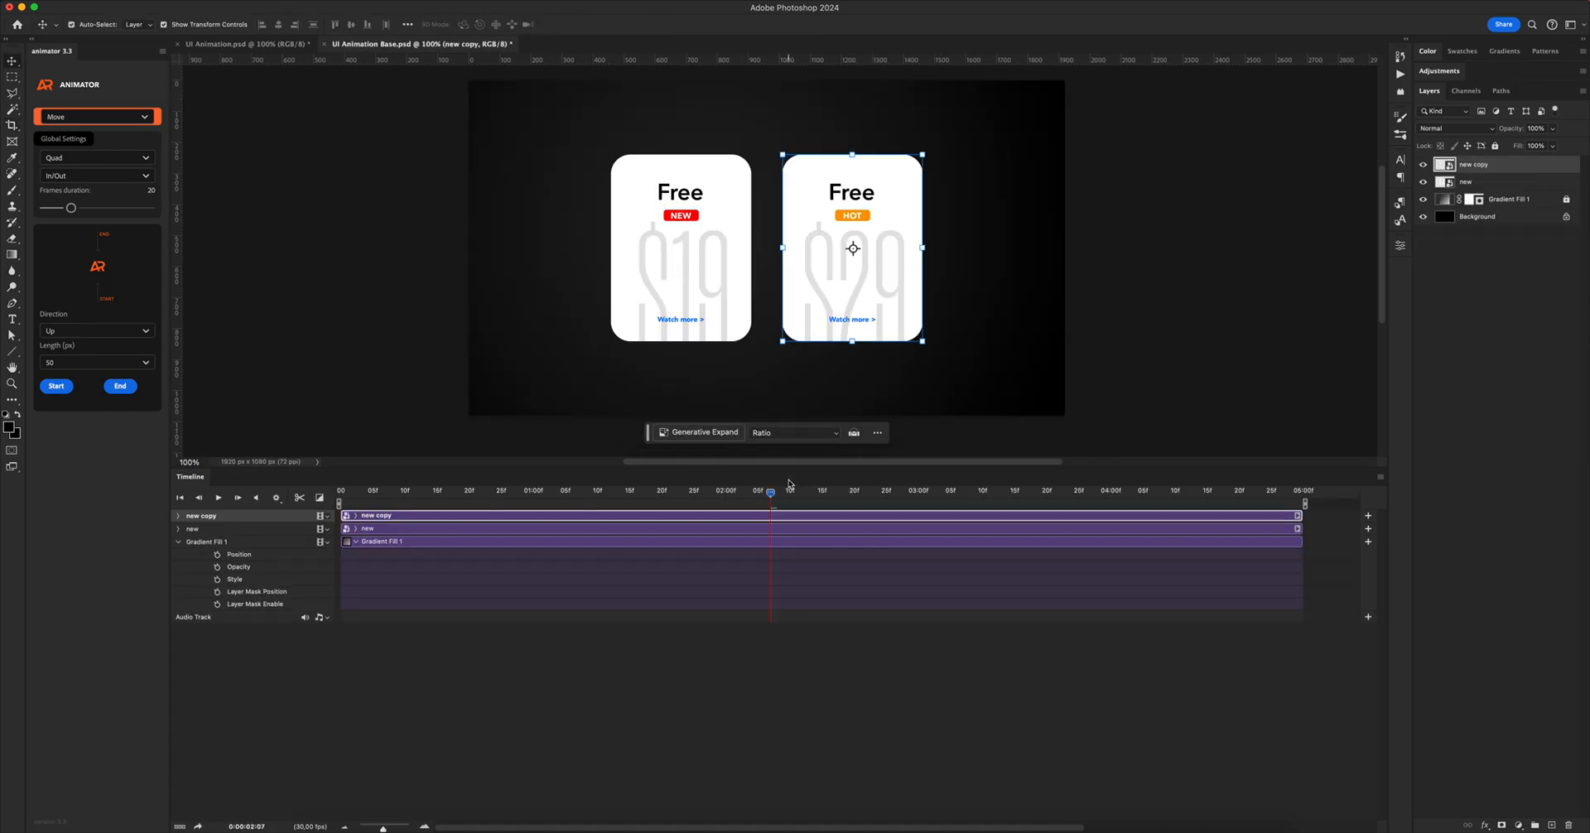
drag(755, 497, 629, 492)
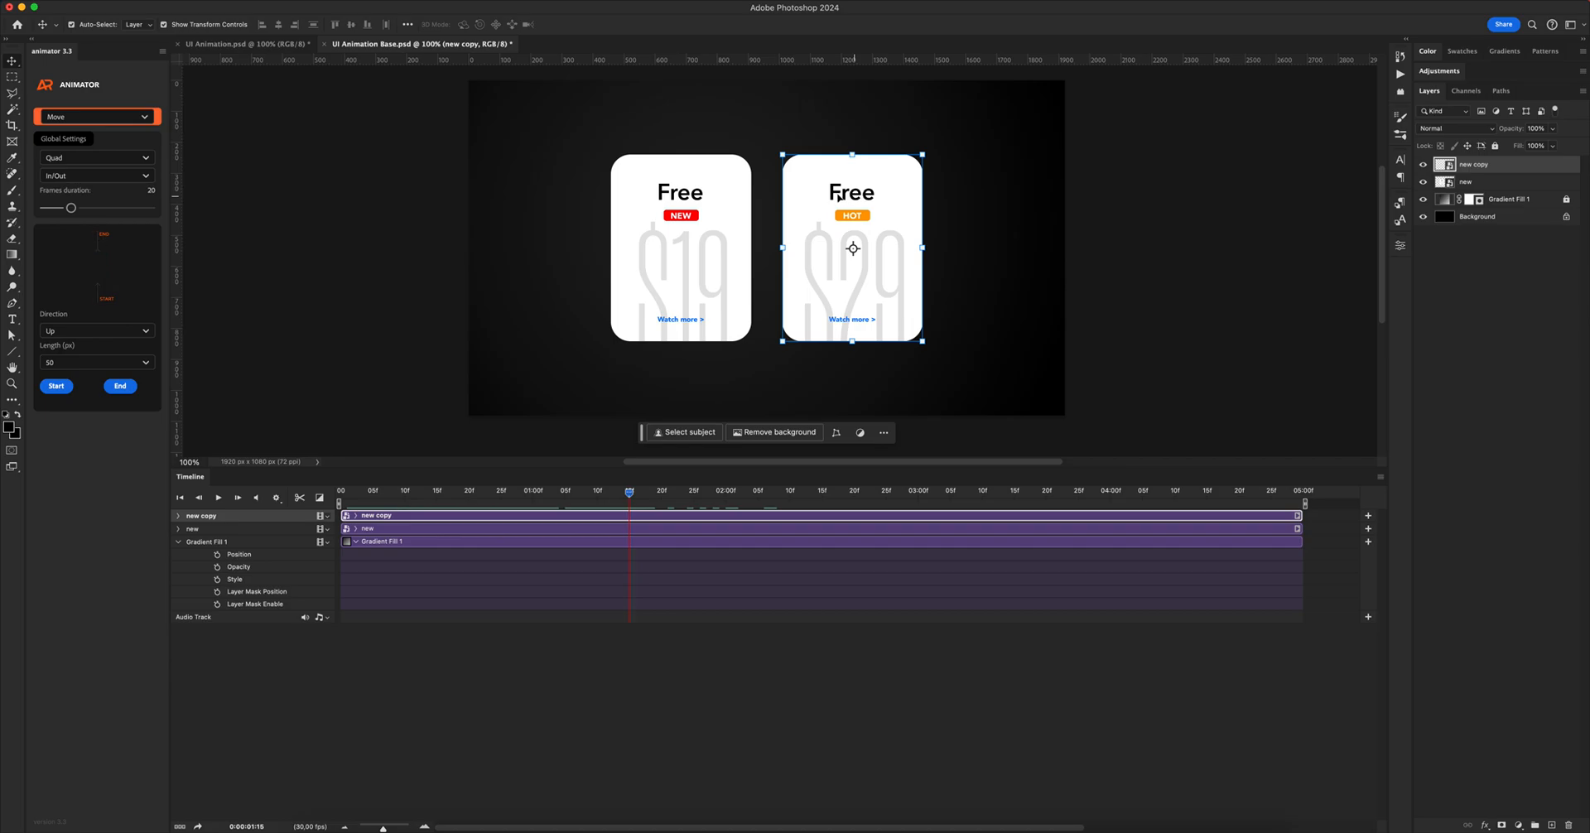
- Open the new copy card's nested Free smart object and change its text to Basic
double_click(1443, 165)
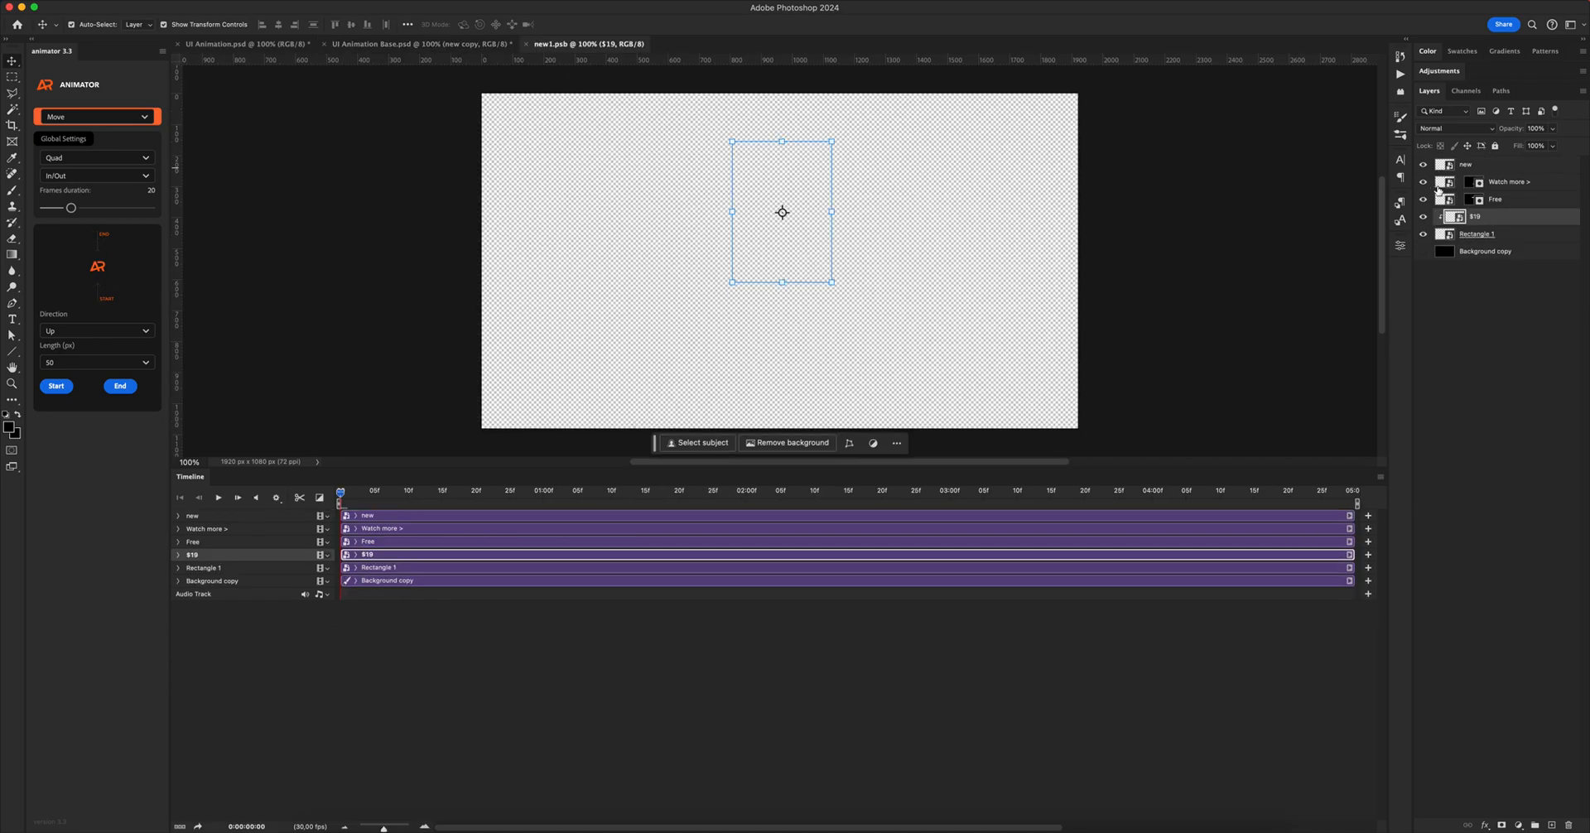
double_click(1444, 199)
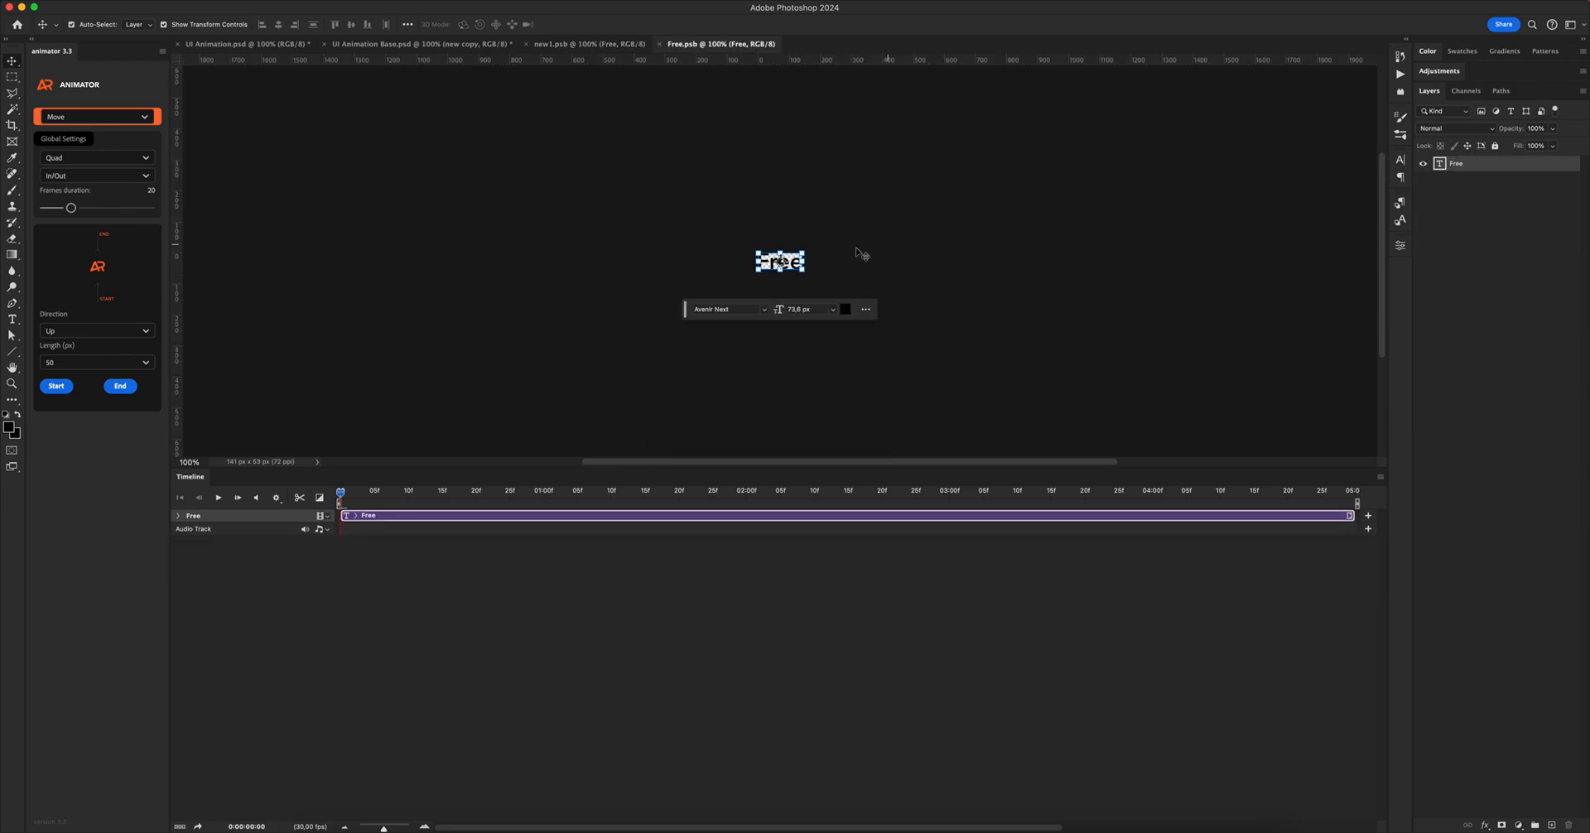
key(z)
click(797, 279)
click(797, 279)
key(t)
double_click(797, 279)
text(Basic)
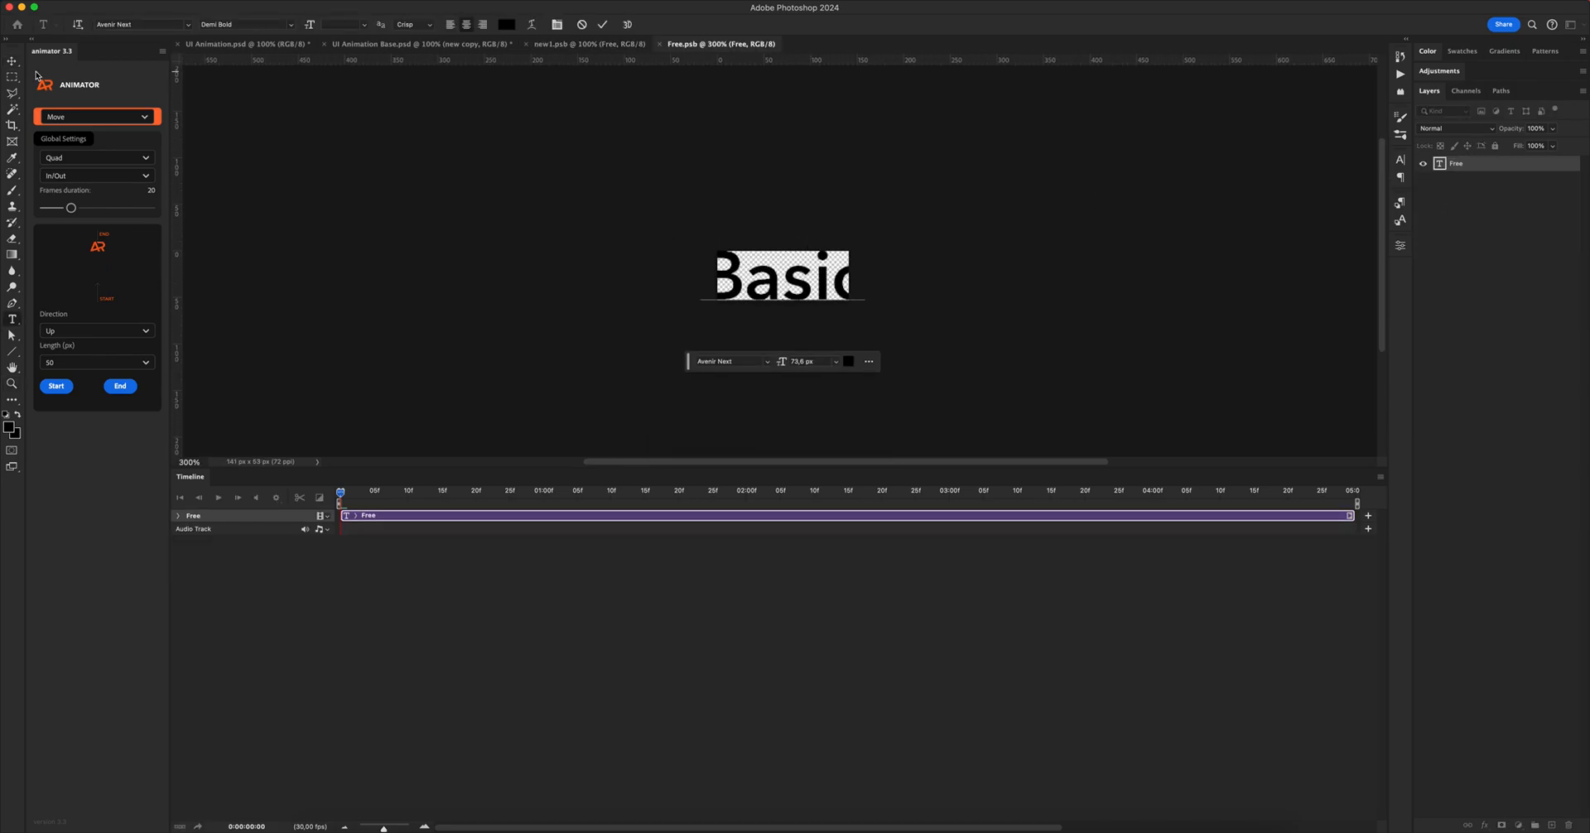
click(9, 63)
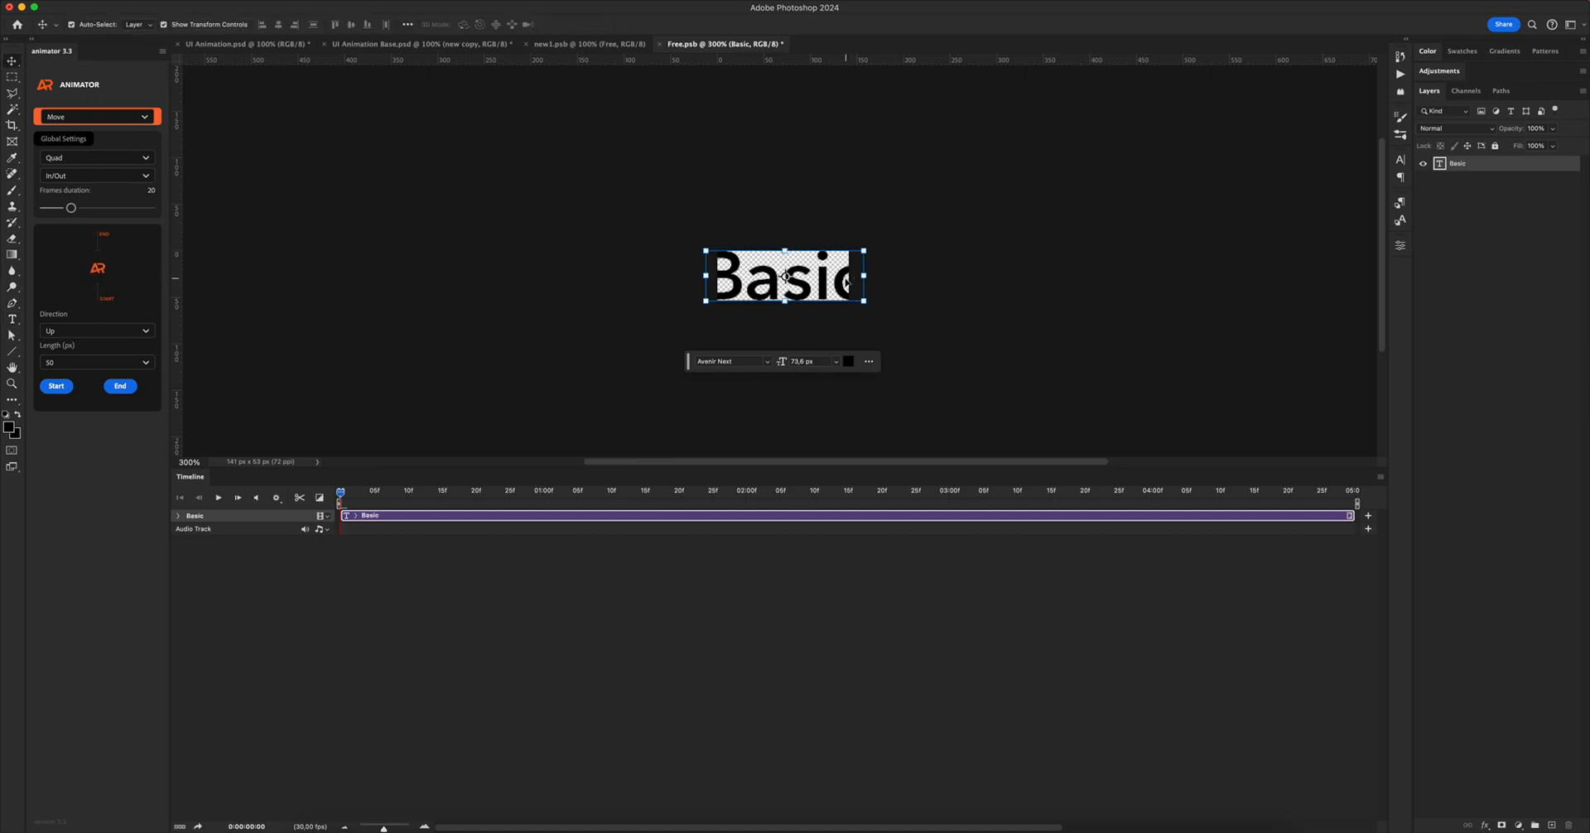
- Recentre the Basic text and widen its canvas on both sides with the Crop tool so the whole word fits
key(c)
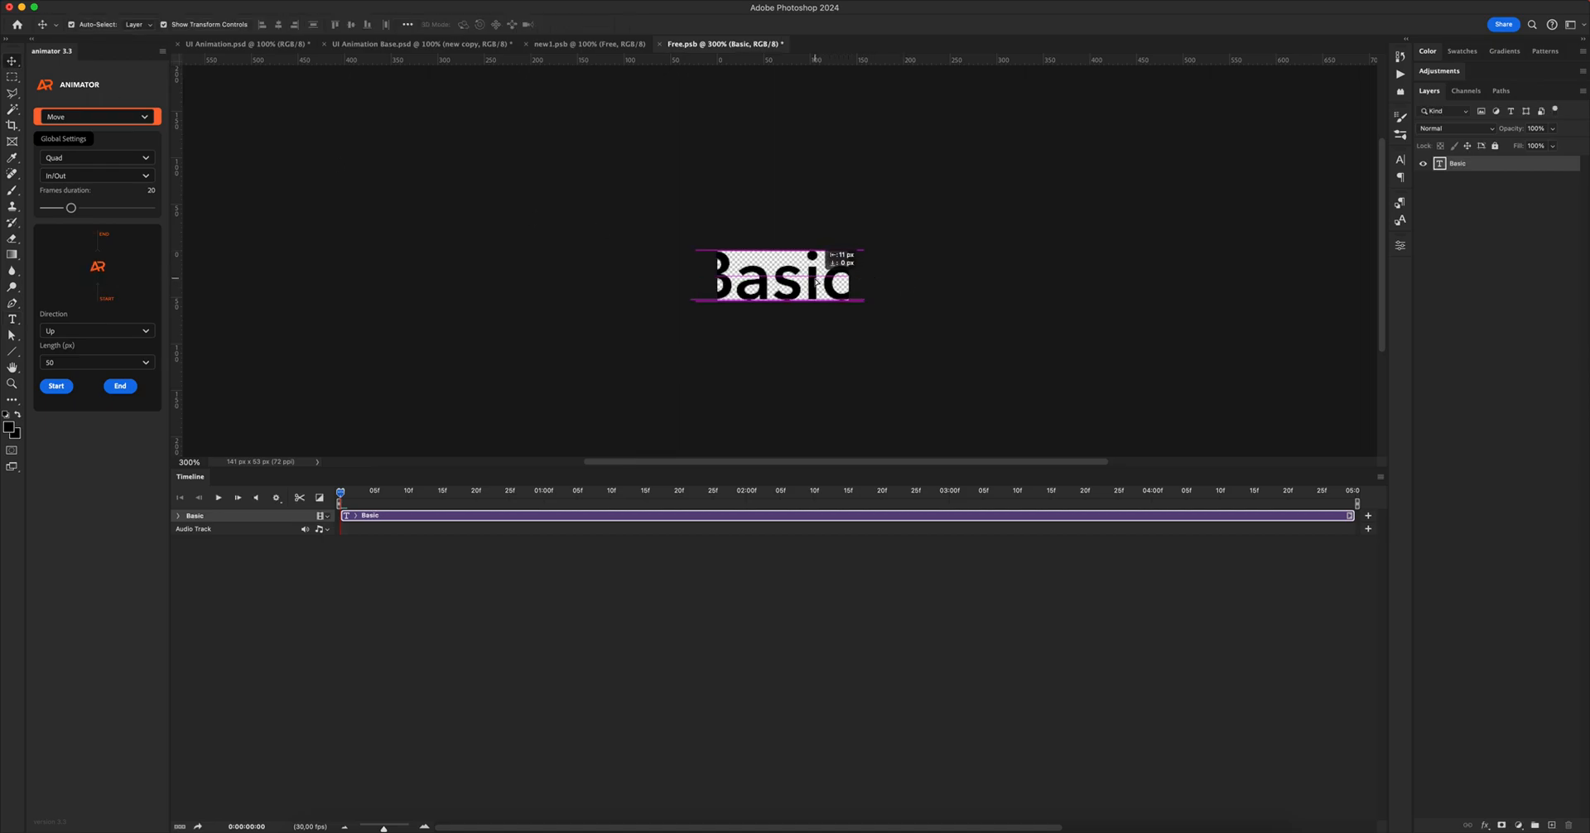
drag(845, 279, 859, 280)
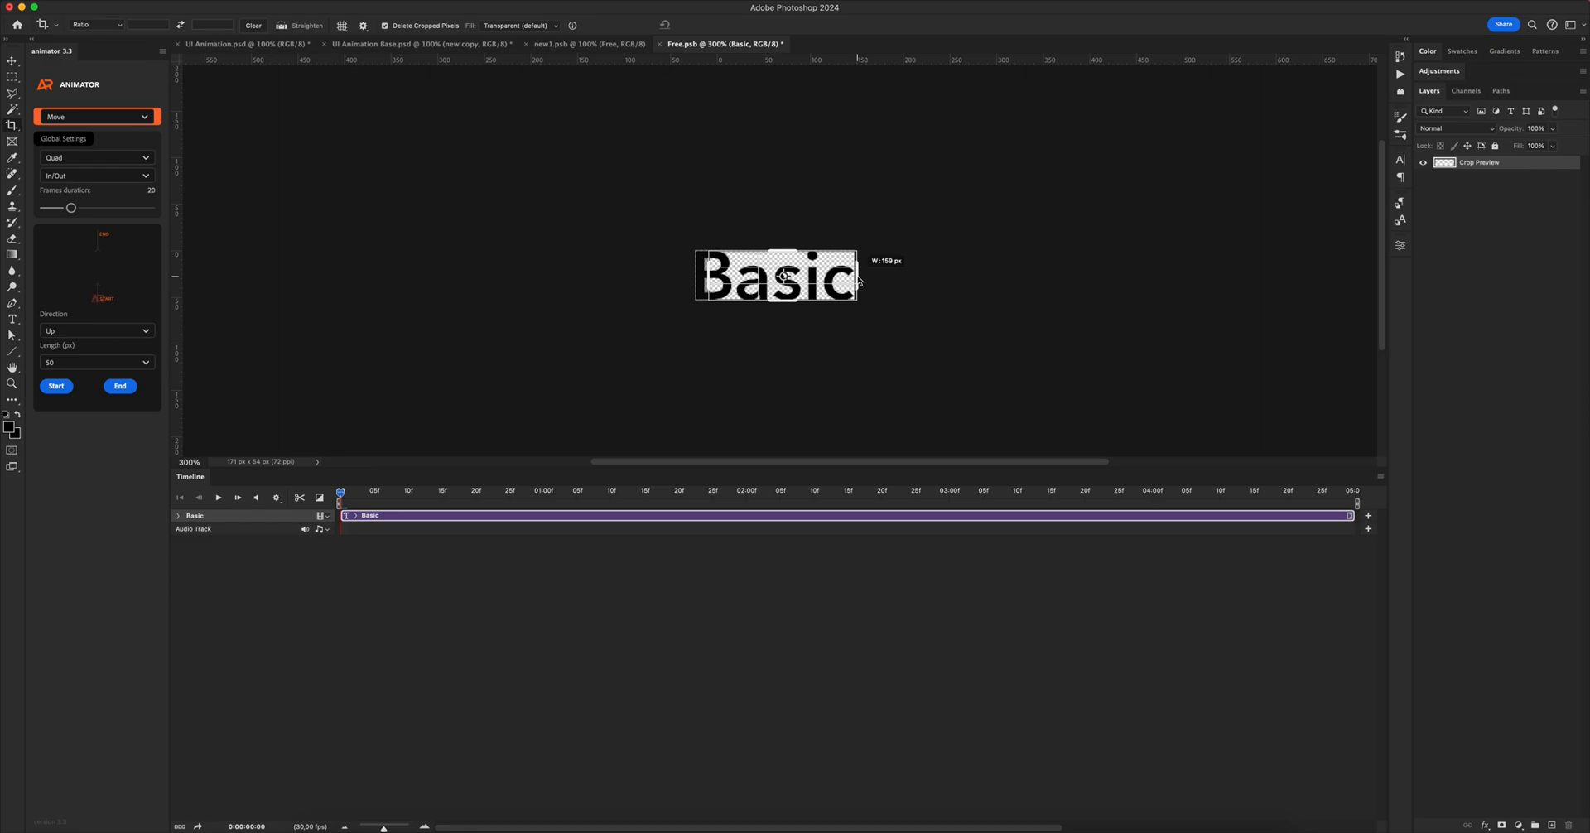
drag(696, 275, 702, 276)
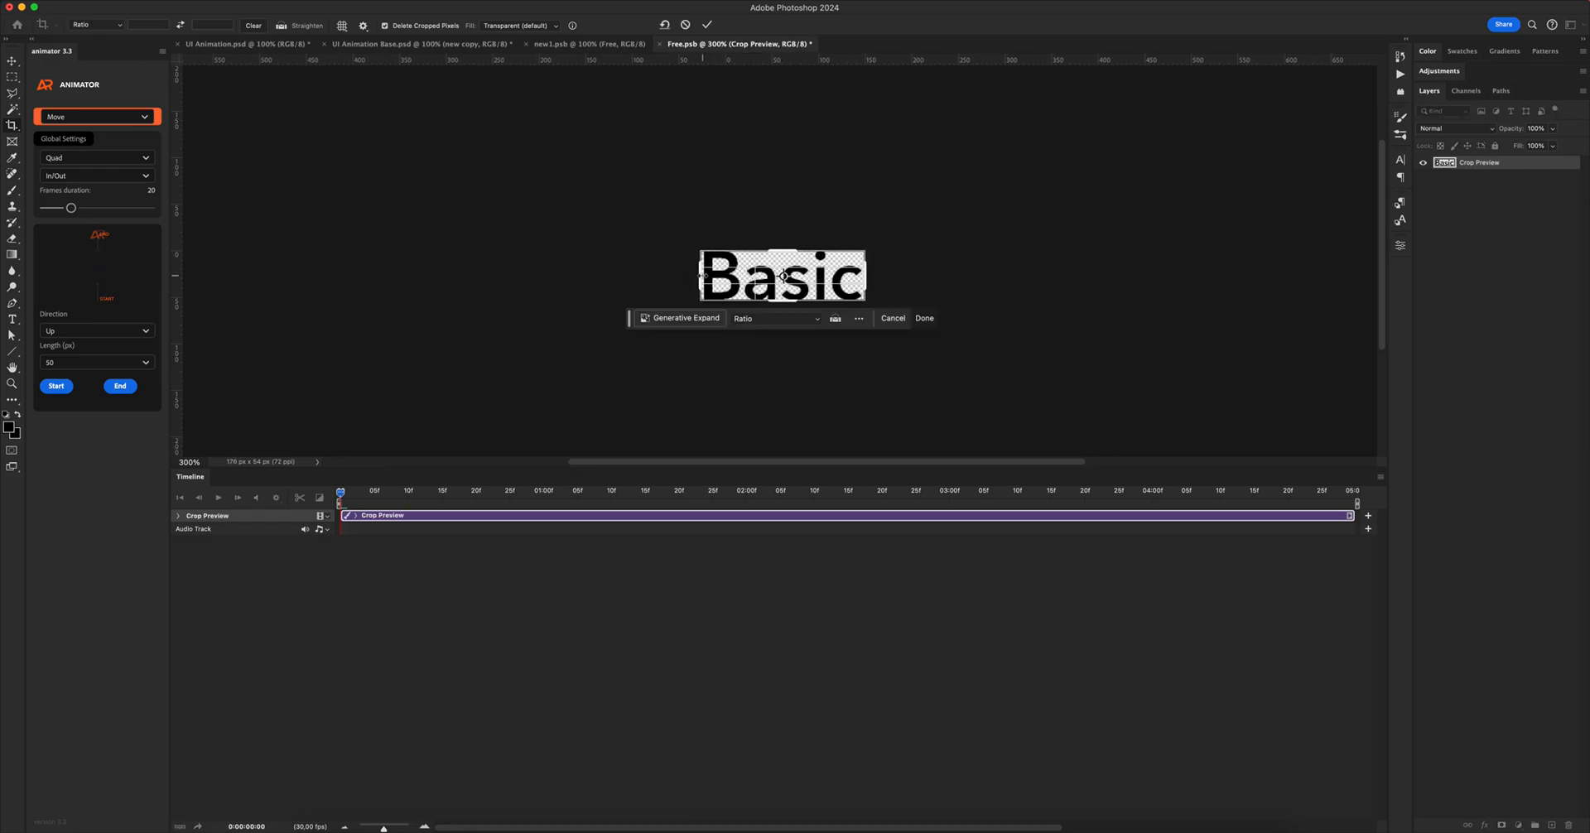
key(Return)
- Save and close the nested Basic text document and its parent card document
key(super+s)
key(super+w)
key(super+s)
key(super+w)
key(v)
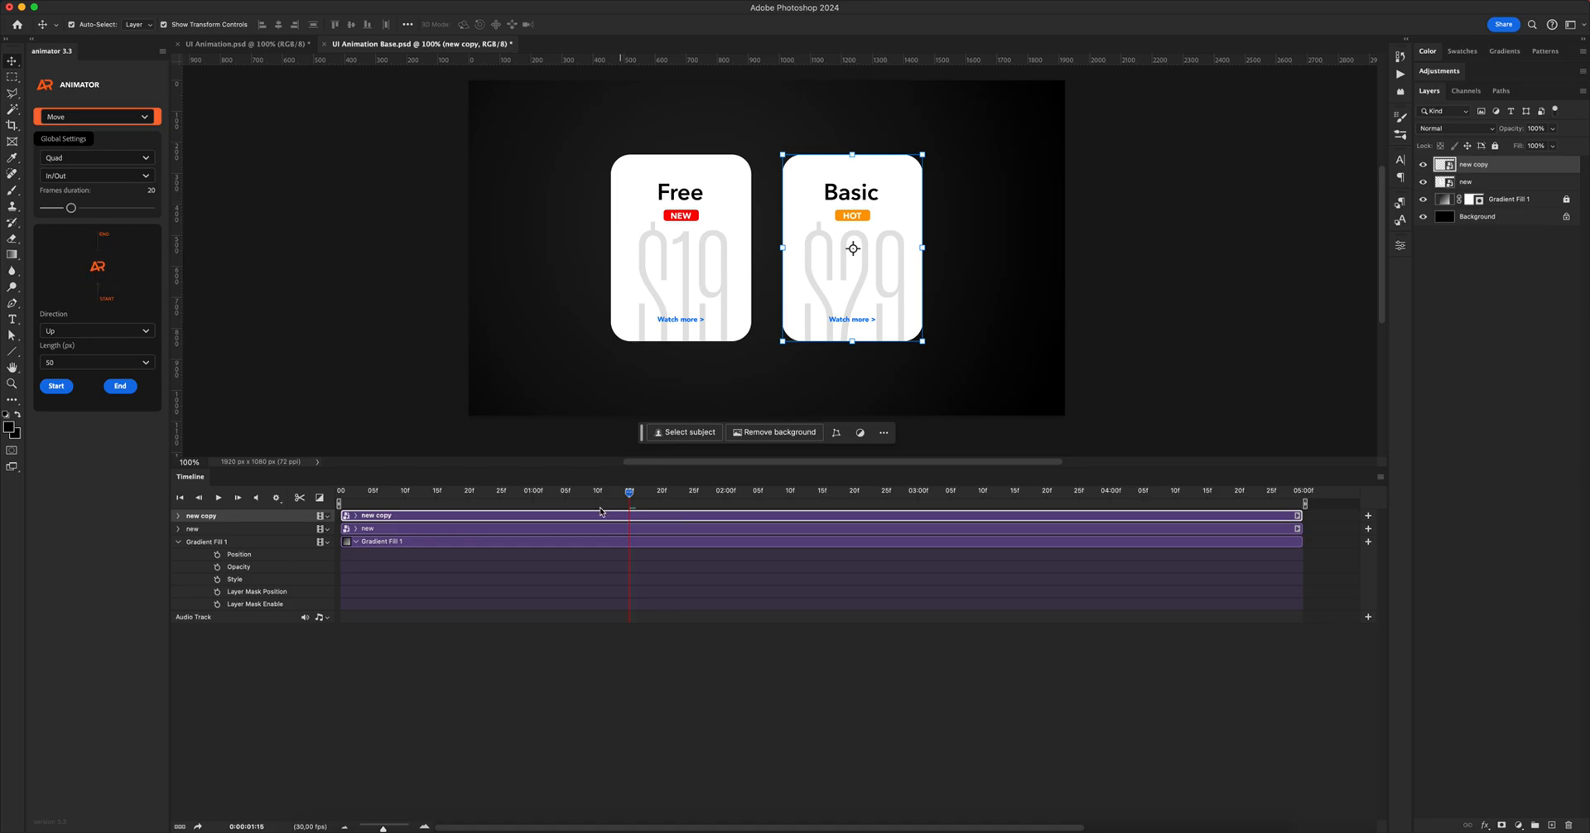
- Offset the new copy clip about 3 frames later on the timeline, and play the staggered card animation from about 00:12
drag(447, 519, 467, 515)
click(623, 491)
drag(605, 491, 417, 492)
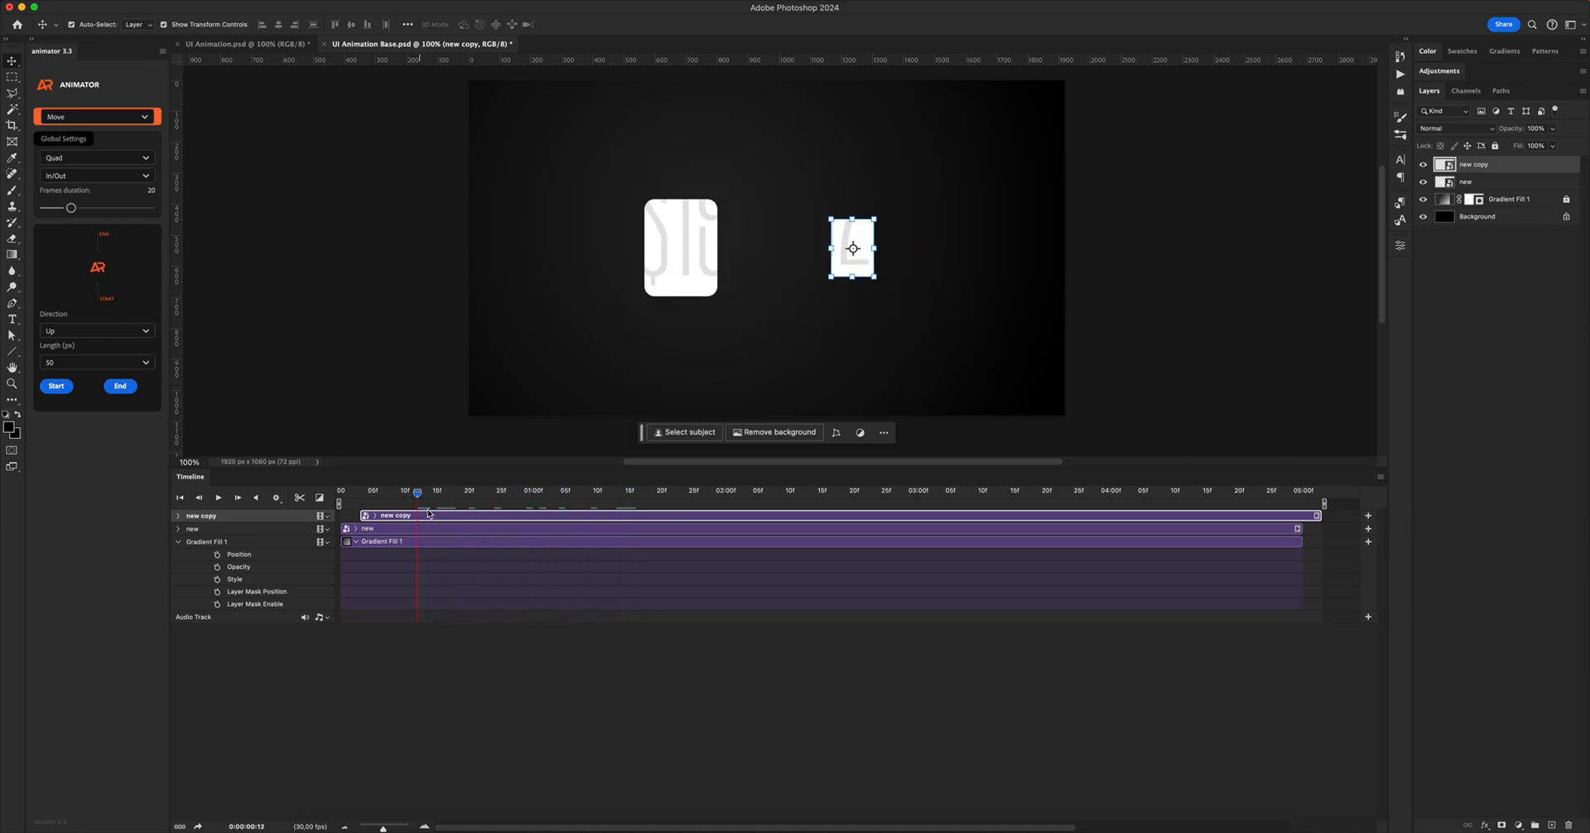
click(219, 498)
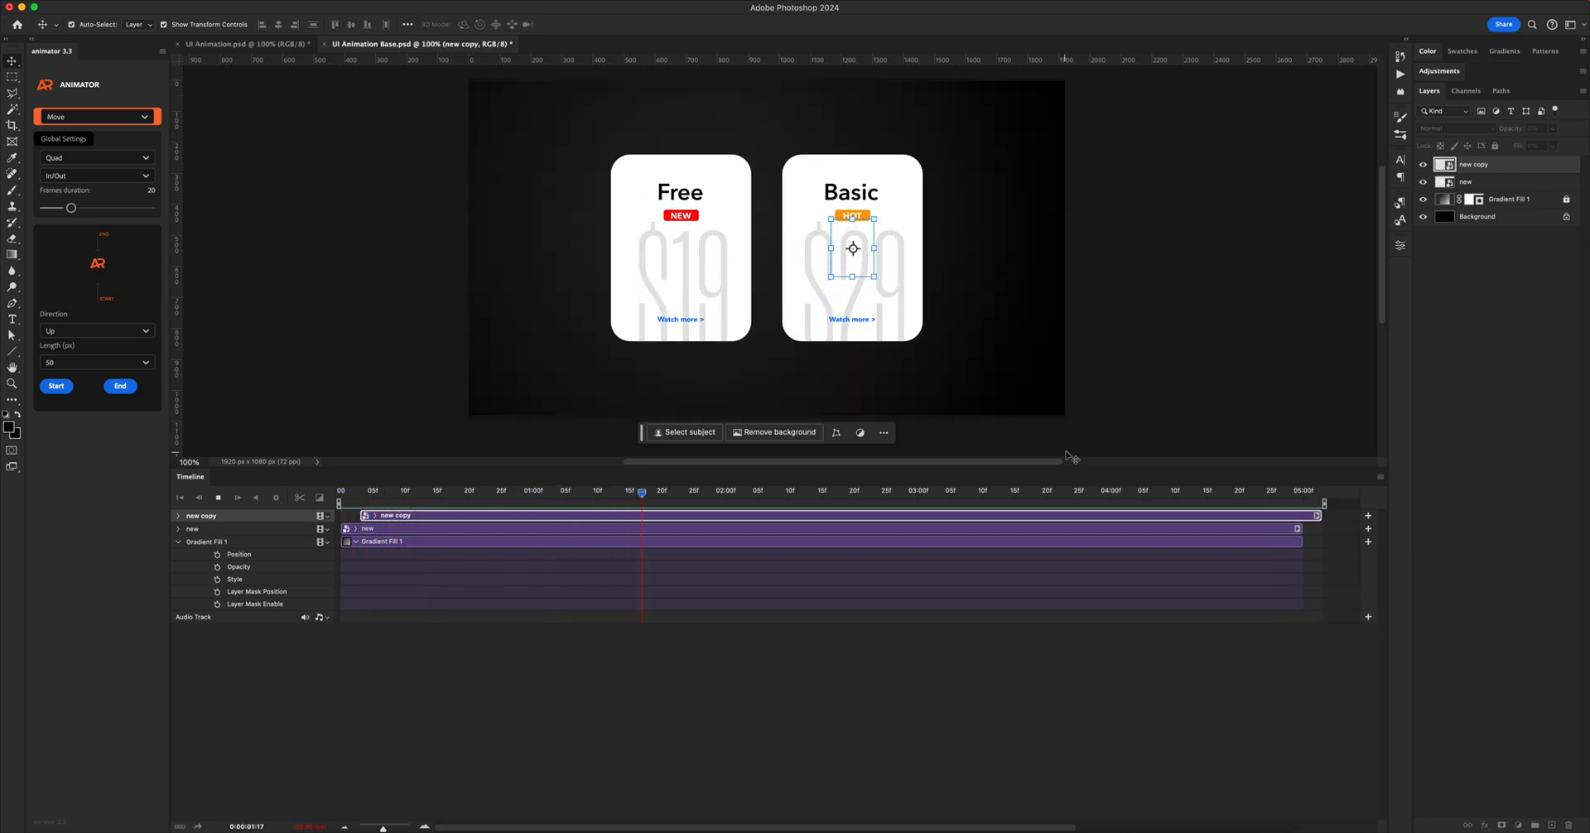
- Trim the end of the timeline work area to 05:00f and scrub back to about 00:25 to review both cards
key(space)
click(1246, 495)
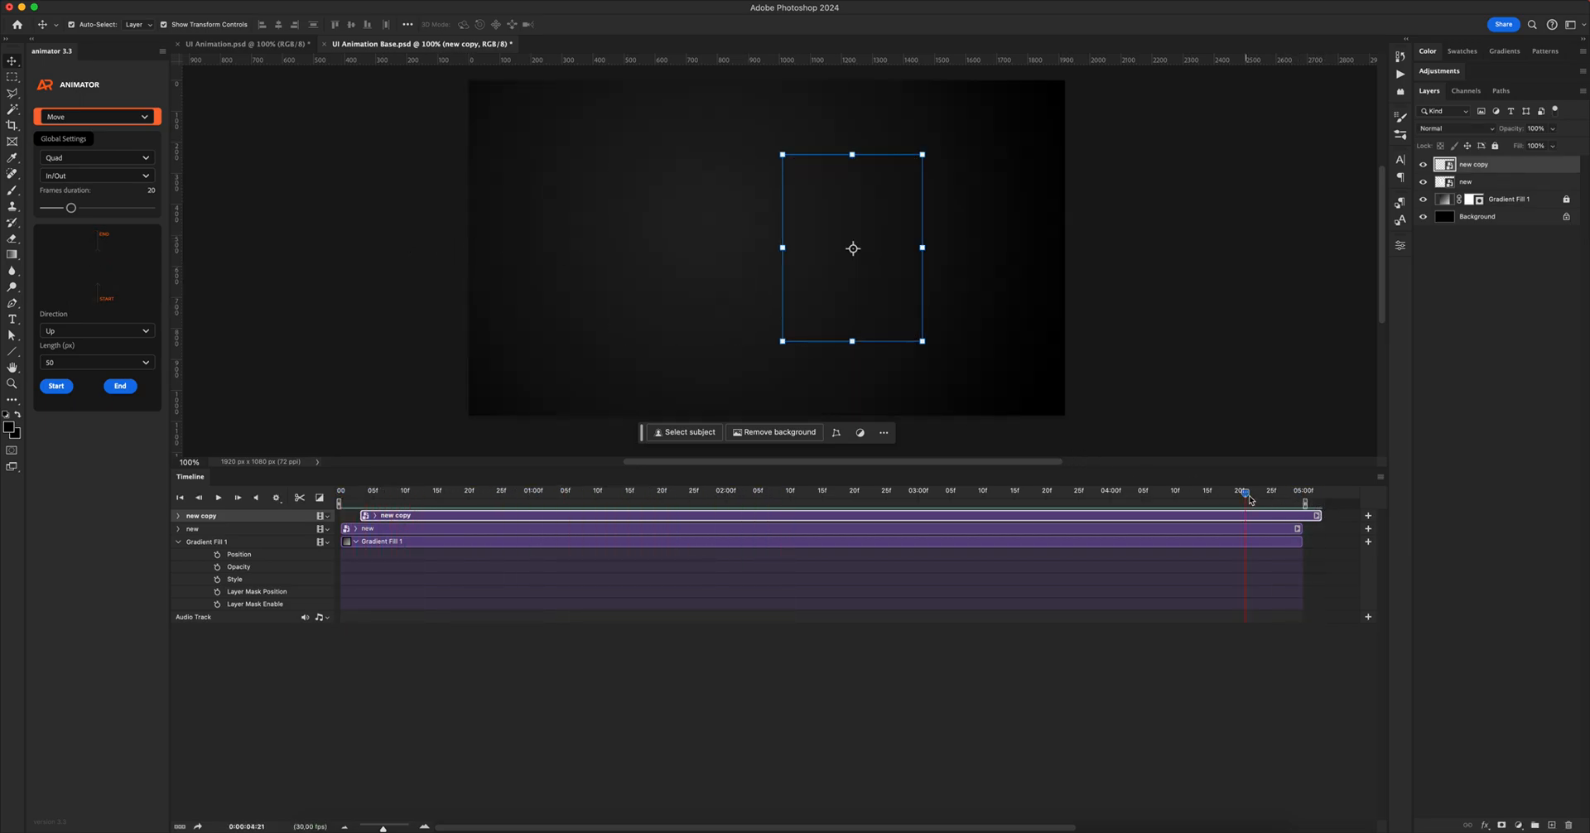
drag(1246, 494, 501, 493)
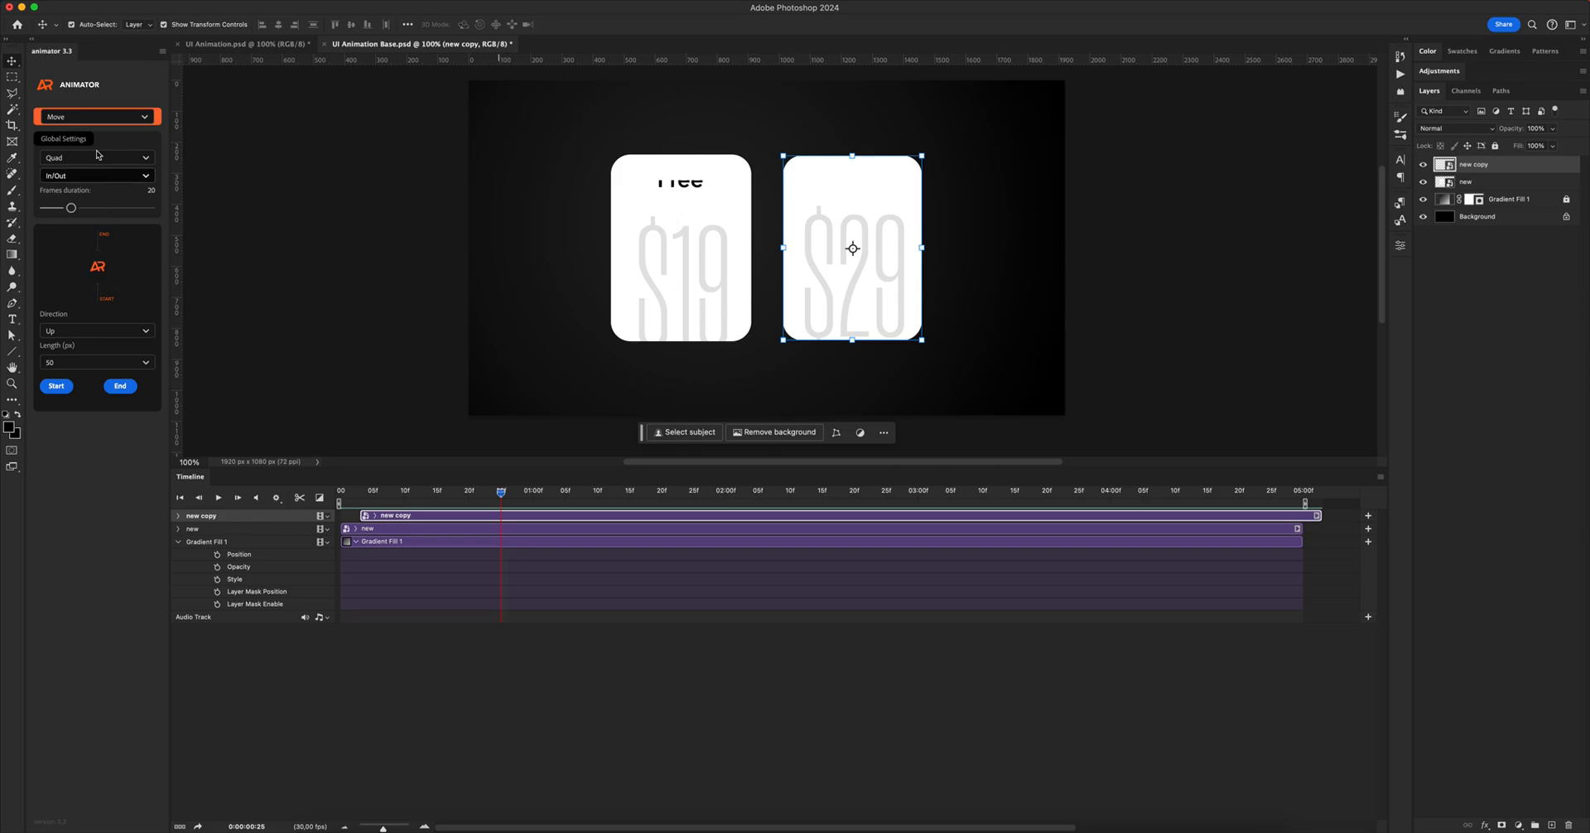
- Browse the Animator plugin's Presets 01 (Custom) animations, return to its Move settings, and play back both cards' animation
click(87, 117)
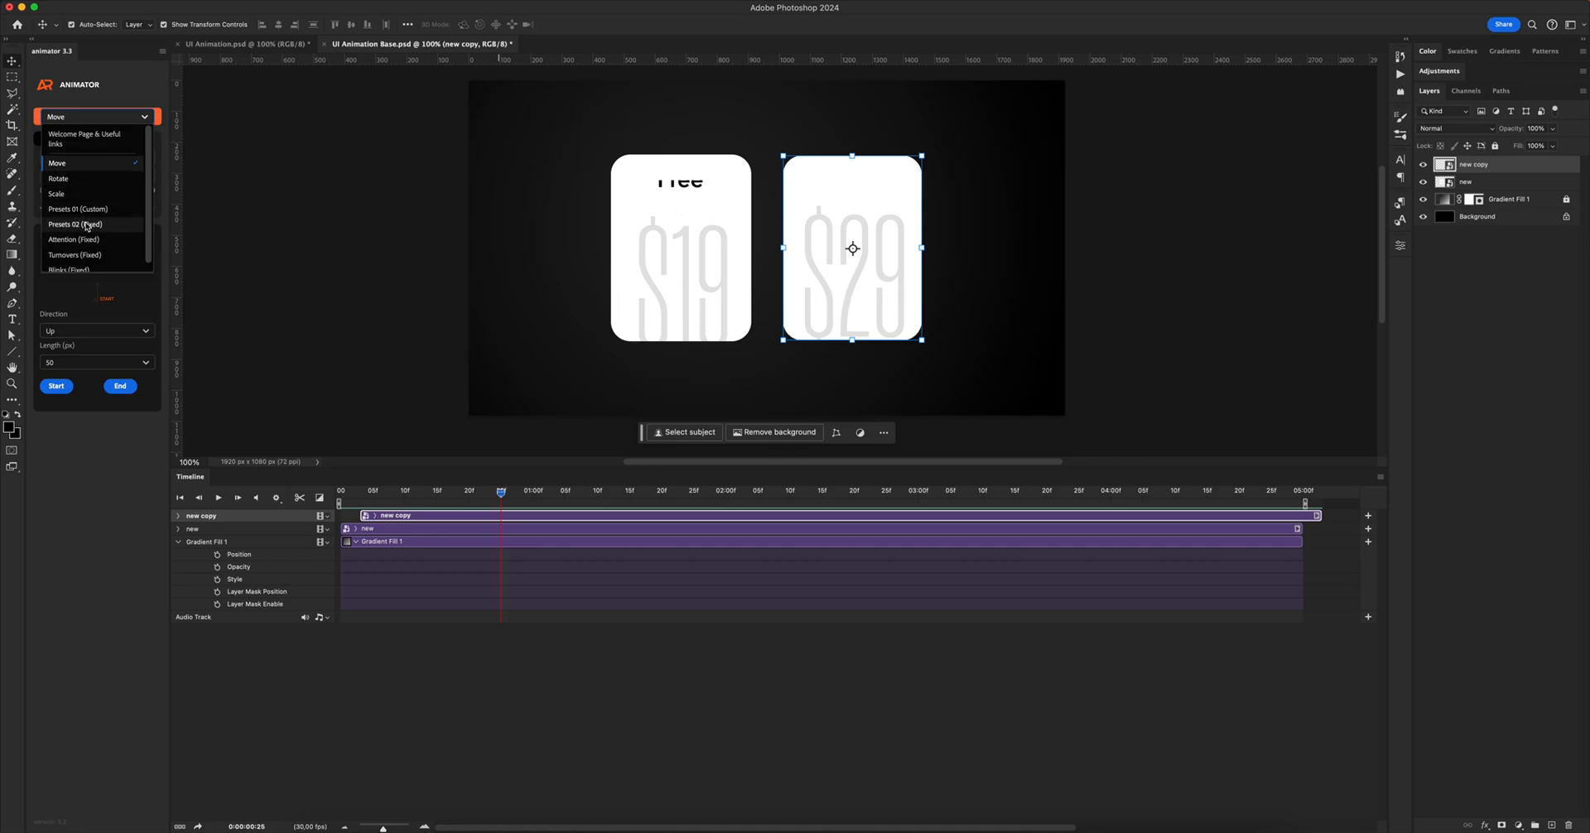
scroll(83, 238, down, 1)
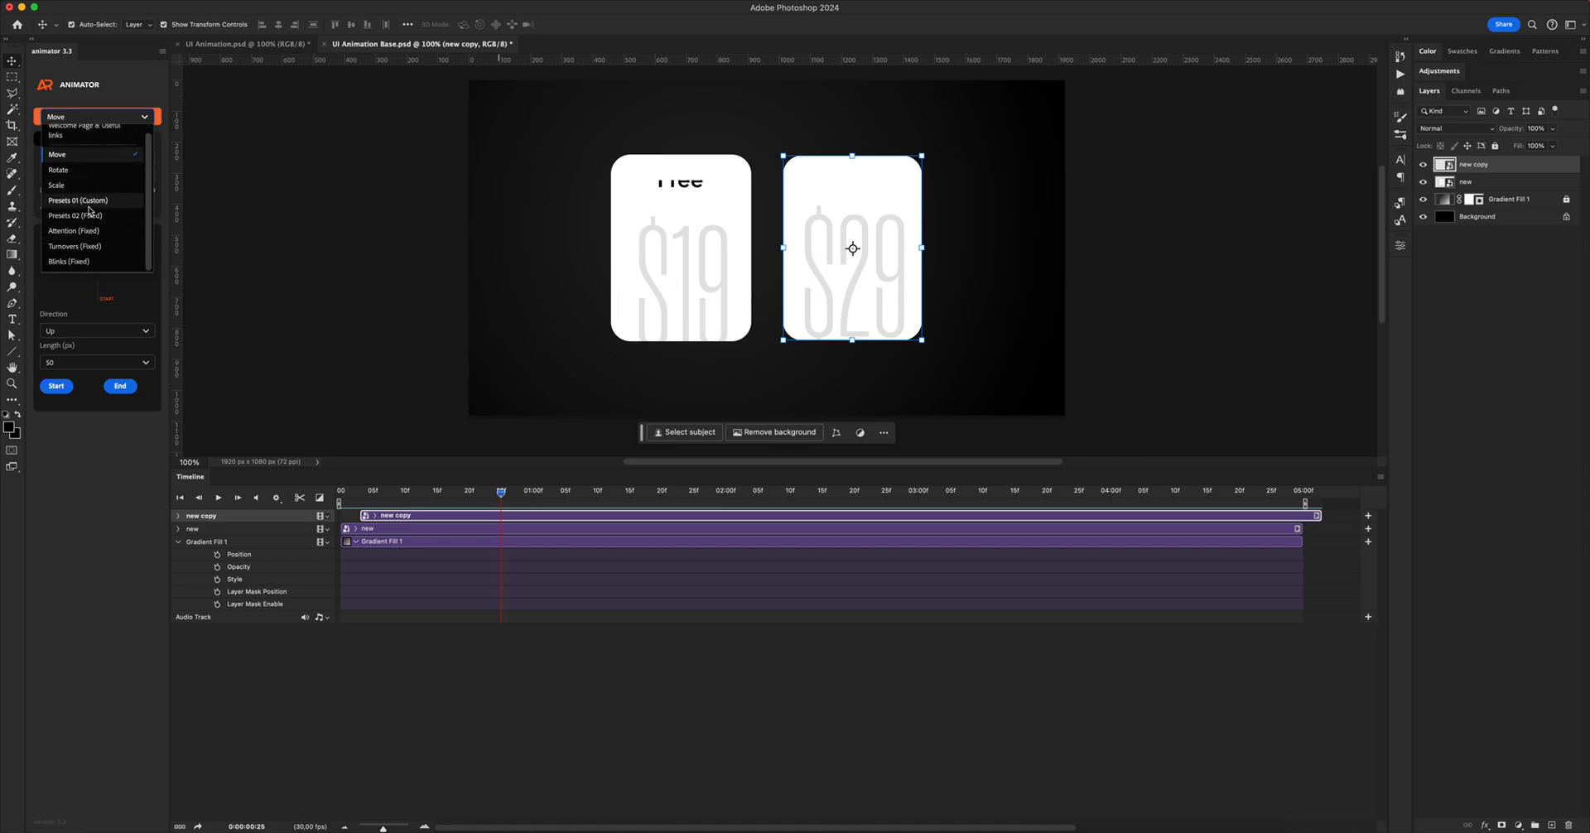
click(84, 202)
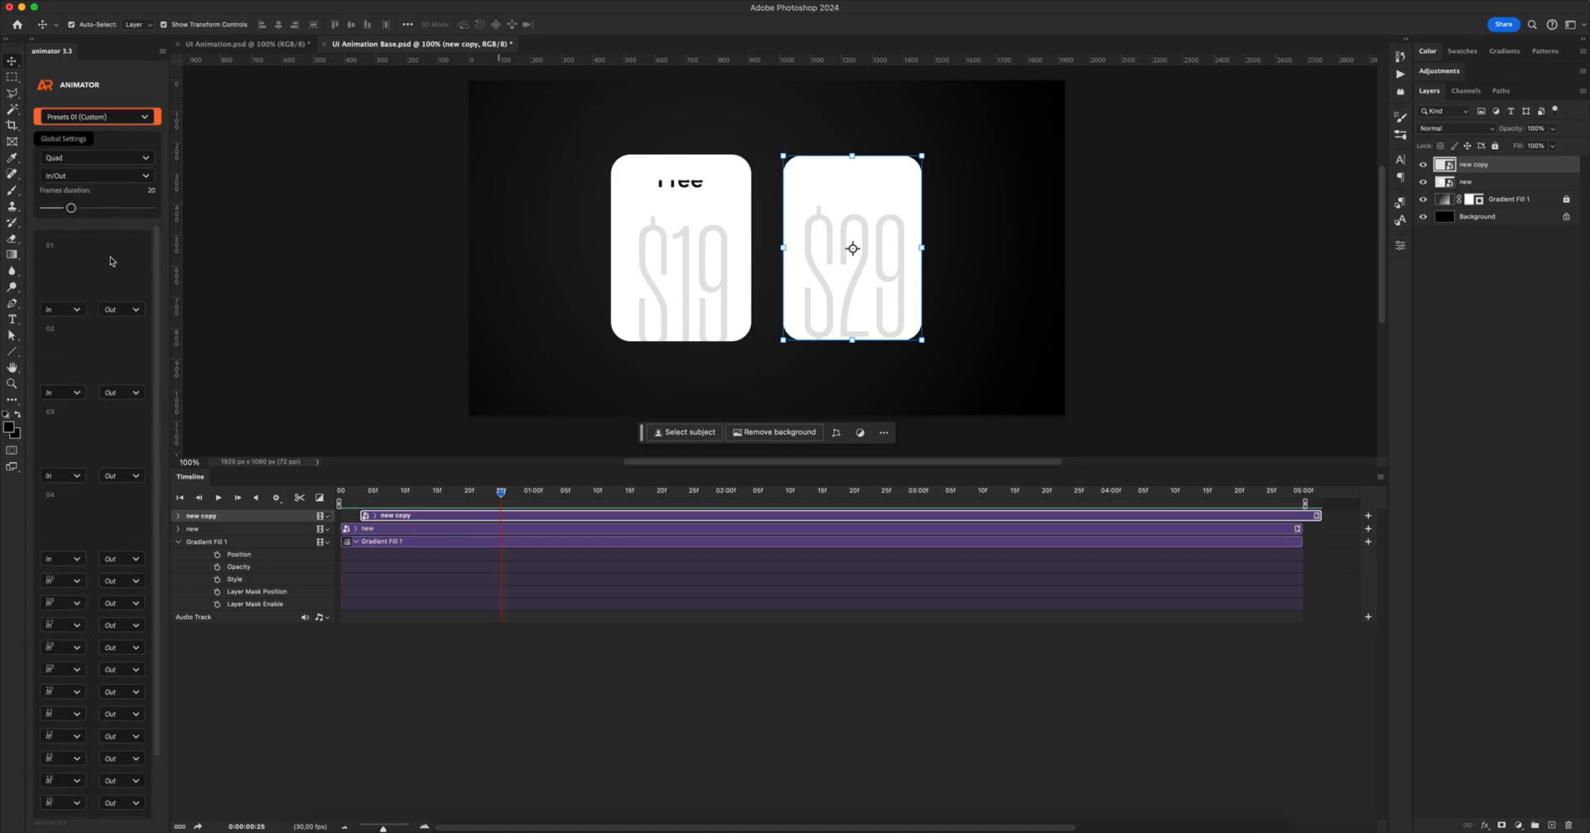
scroll(86, 254, down, 8)
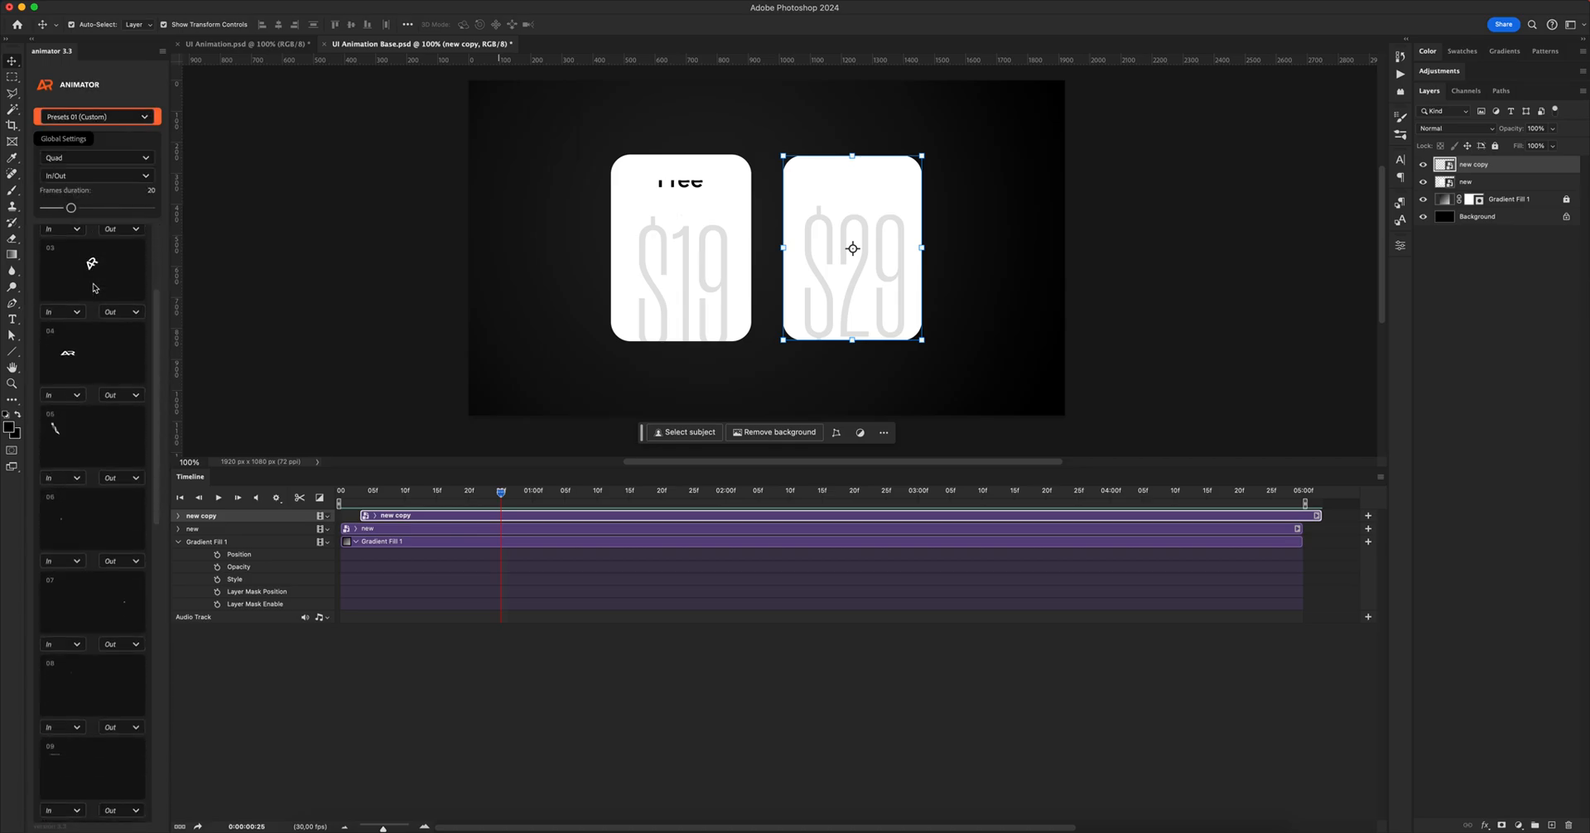
scroll(93, 287, up, 8)
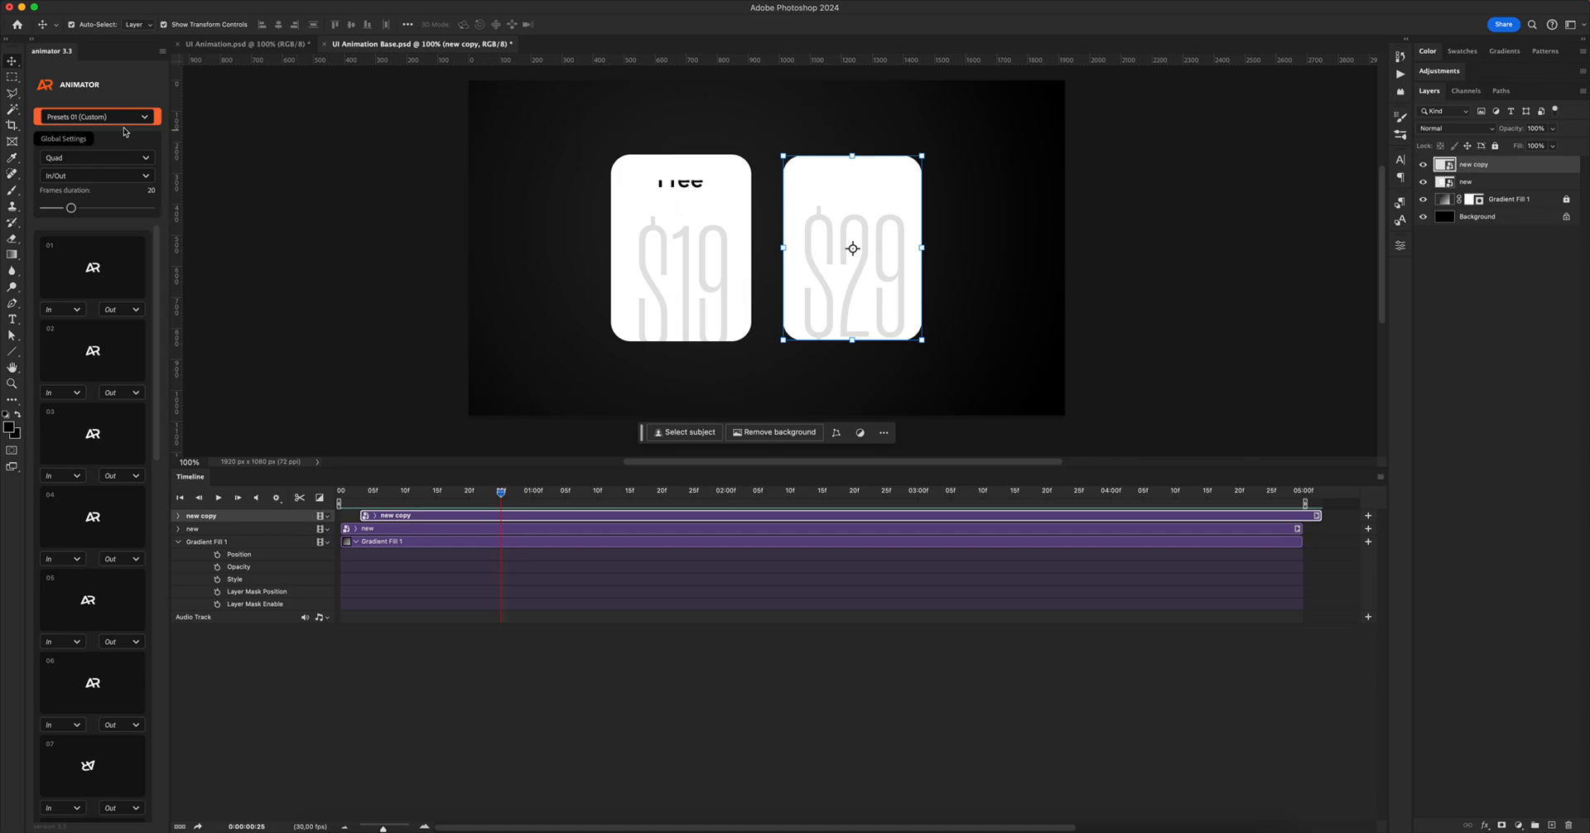
click(92, 125)
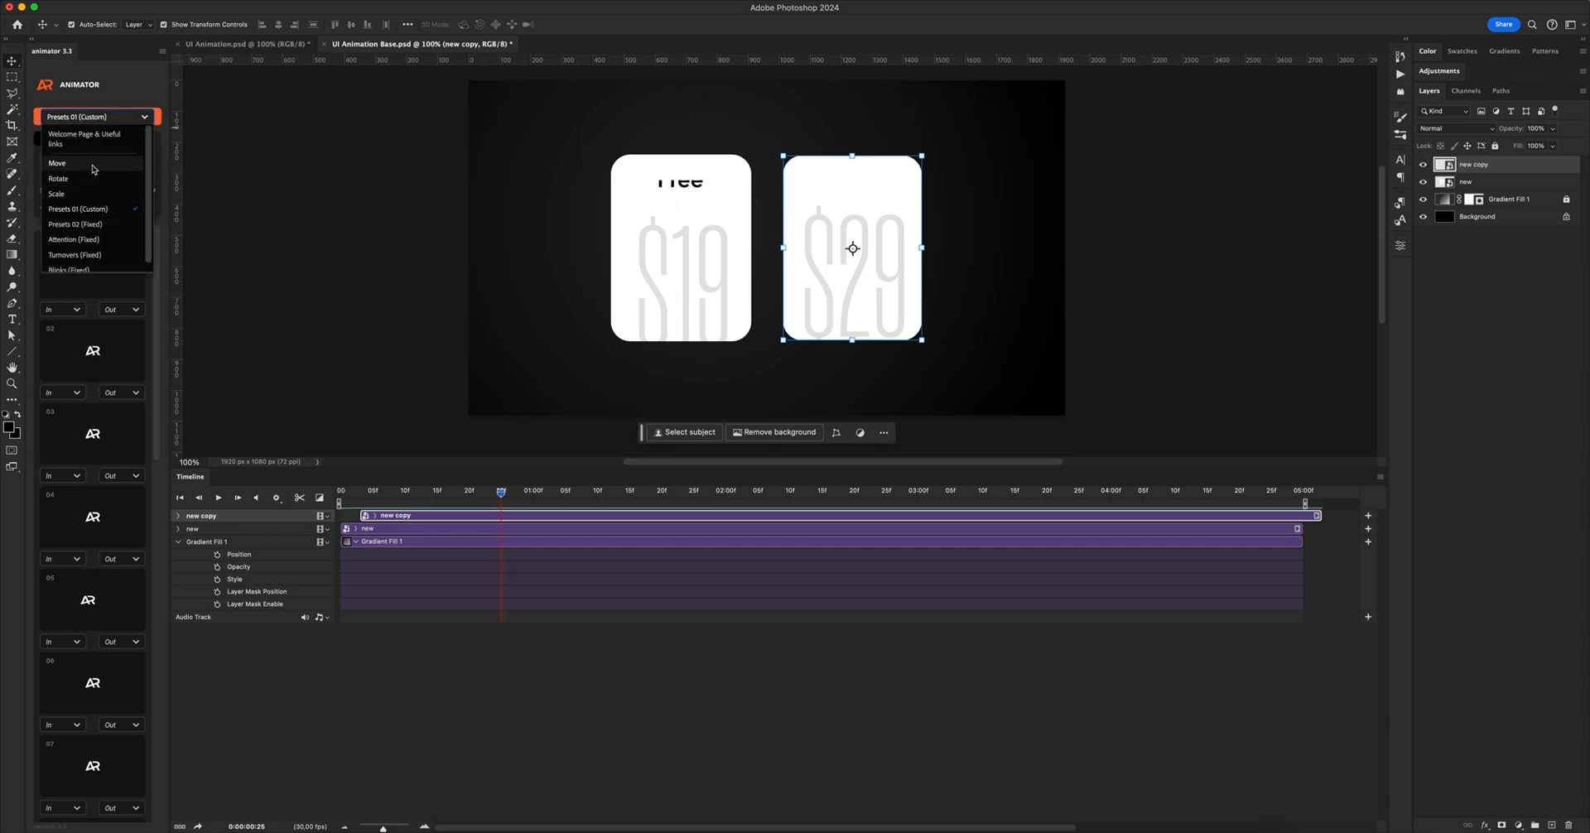
click(90, 172)
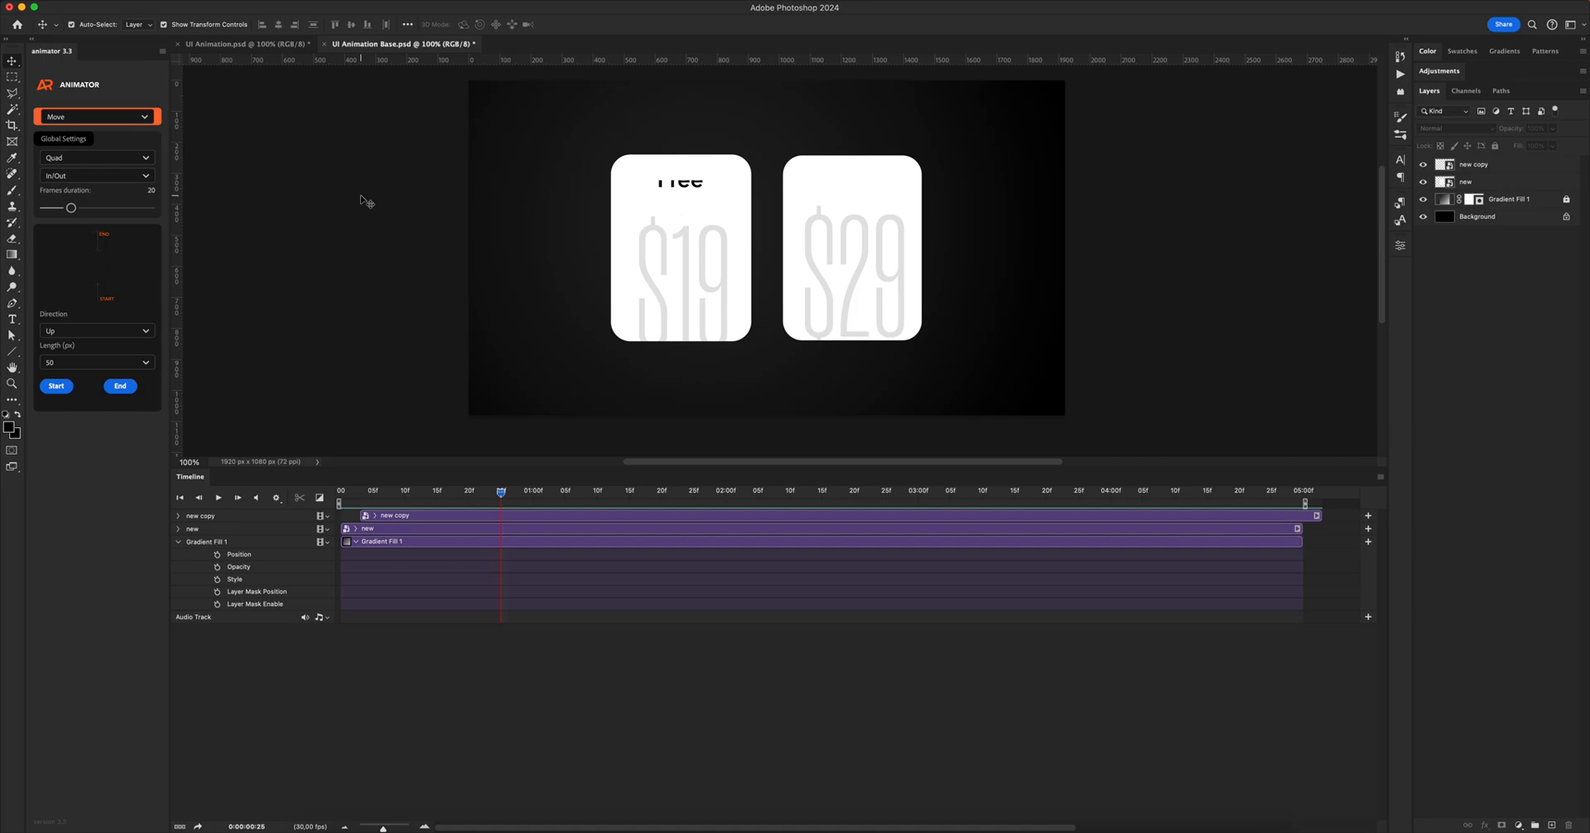
key(space)
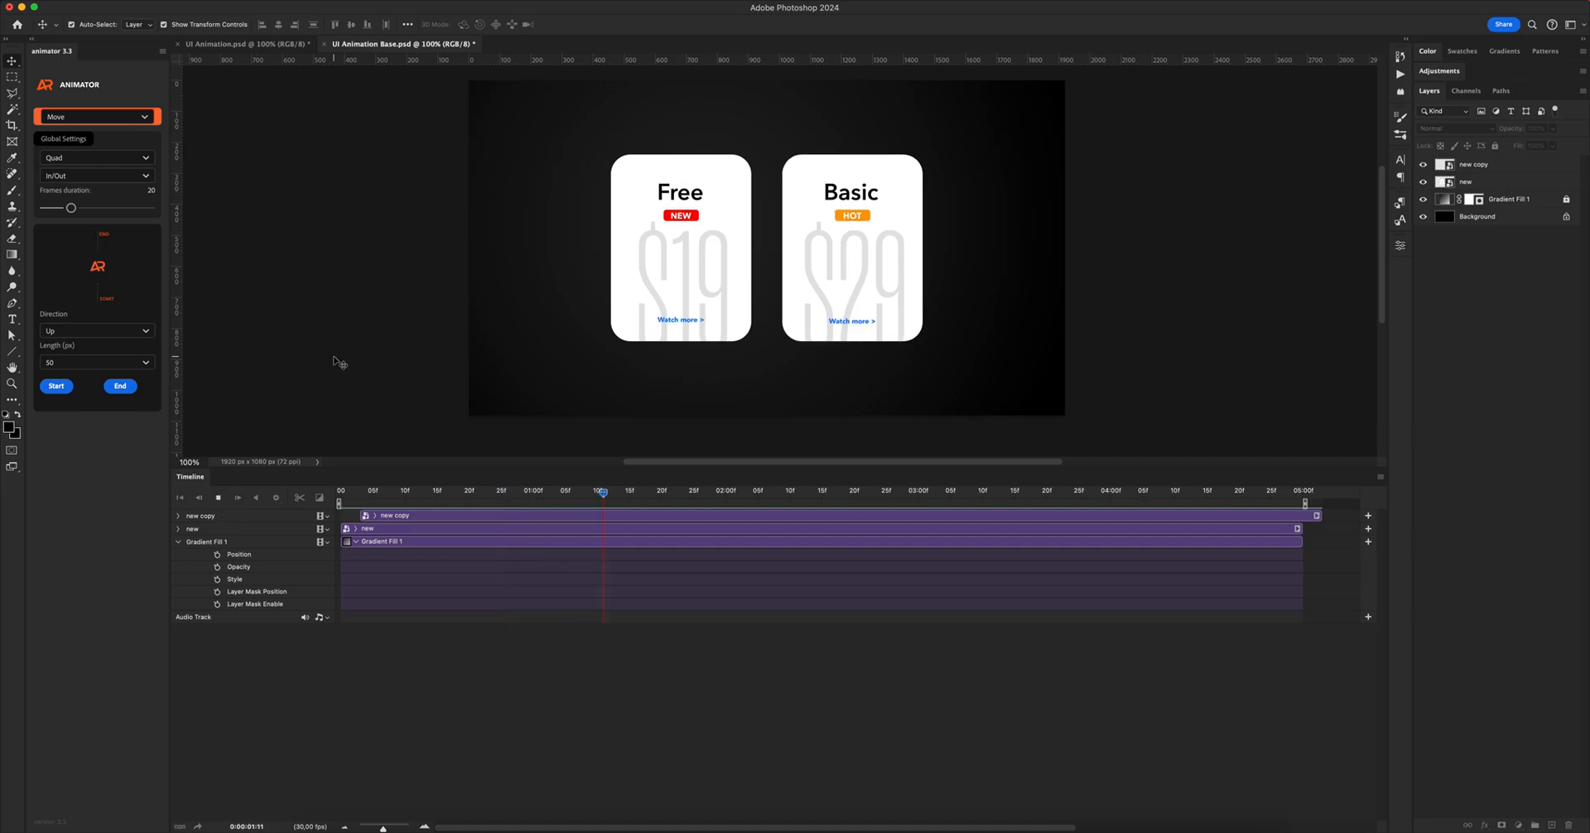